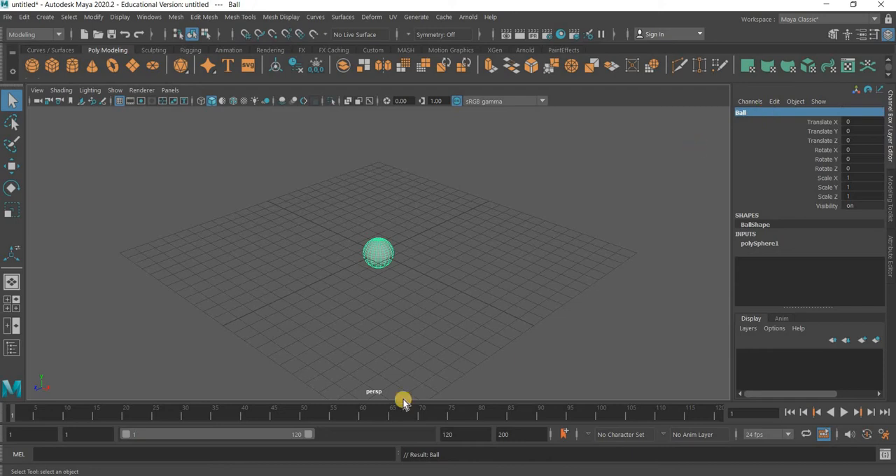
# In the front view, move the ball up so it rests on the grid, setting its Translate Y to 1
pyautogui.click(431, 296)
pyautogui.click(380, 250)
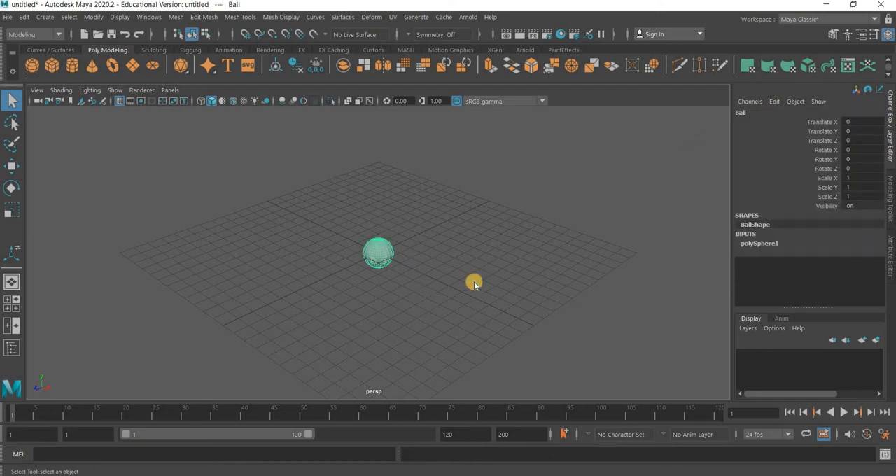
pyautogui.press('space')
pyautogui.press('space')
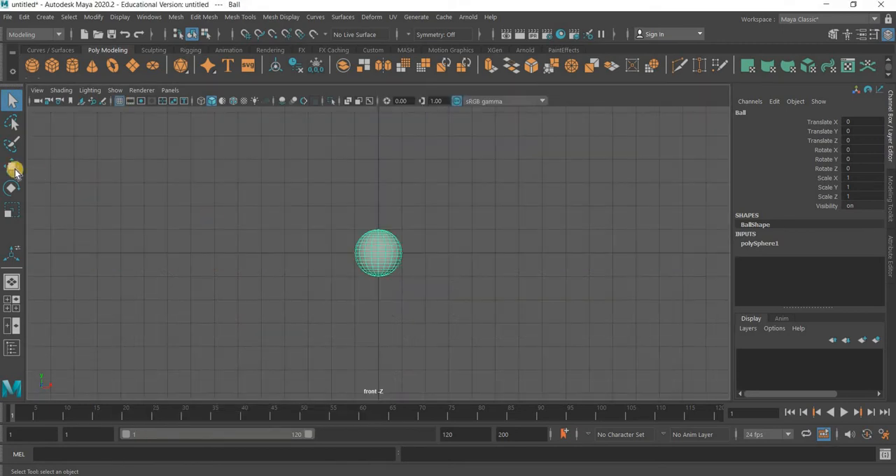
pyautogui.press('w')
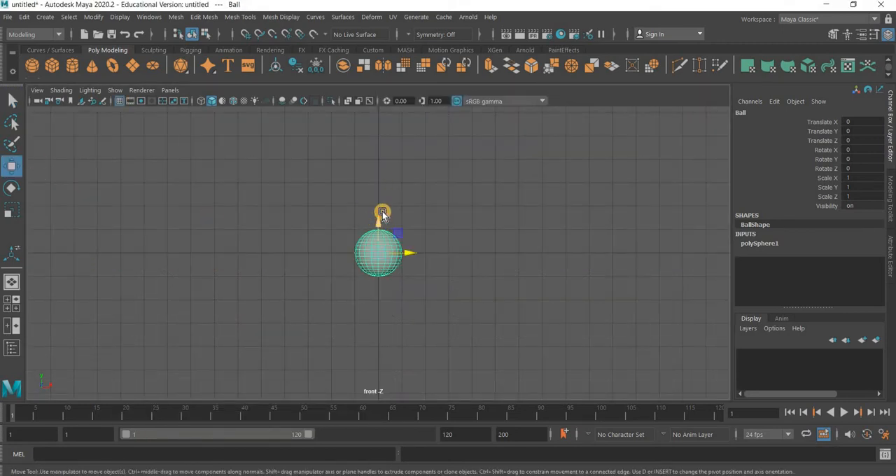
pyautogui.moveTo(382, 214); pyautogui.dragTo(597, 180)
pyautogui.click(875, 131)
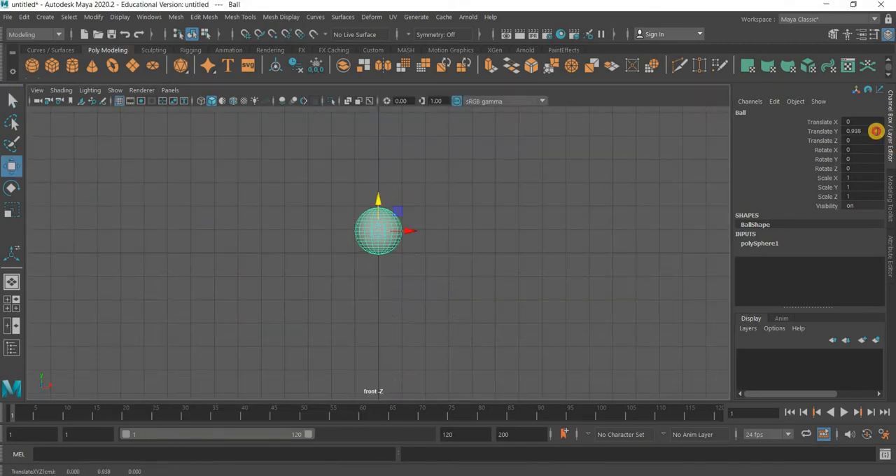
pyautogui.write('1')
pyautogui.press('Return')
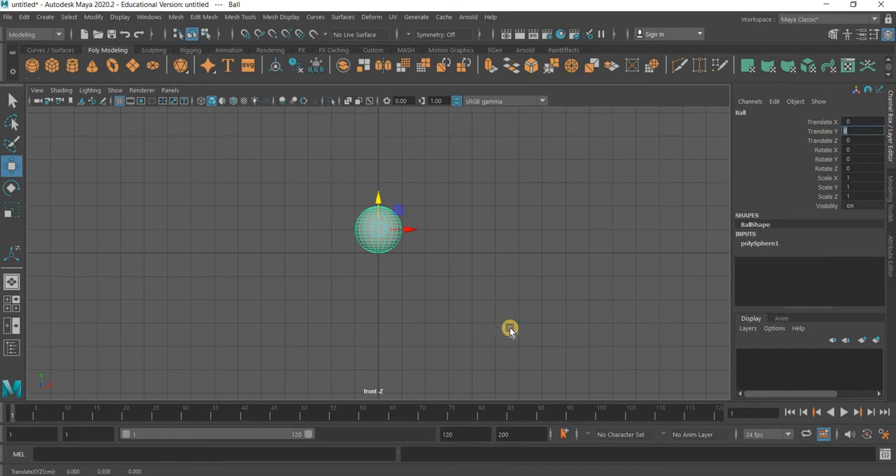
pyautogui.click(420, 254)
pyautogui.click(400, 237)
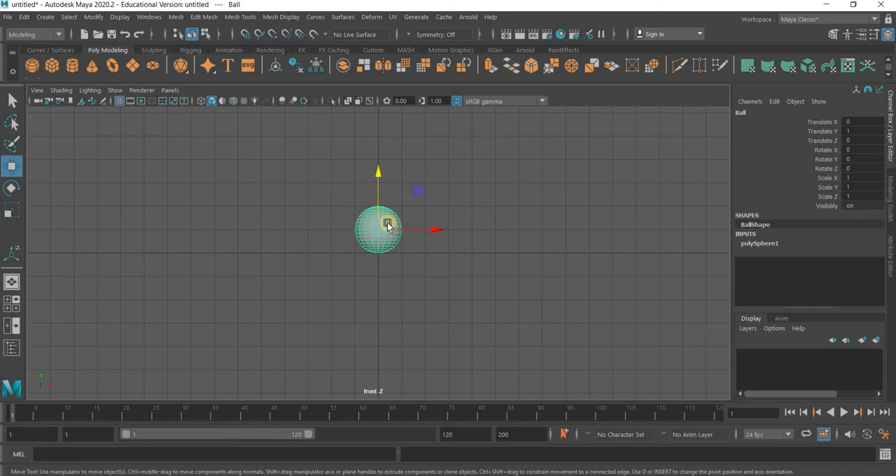
# Delete the ball's construction history and freeze its transformations
pyautogui.click(417, 335)
pyautogui.click(392, 221)
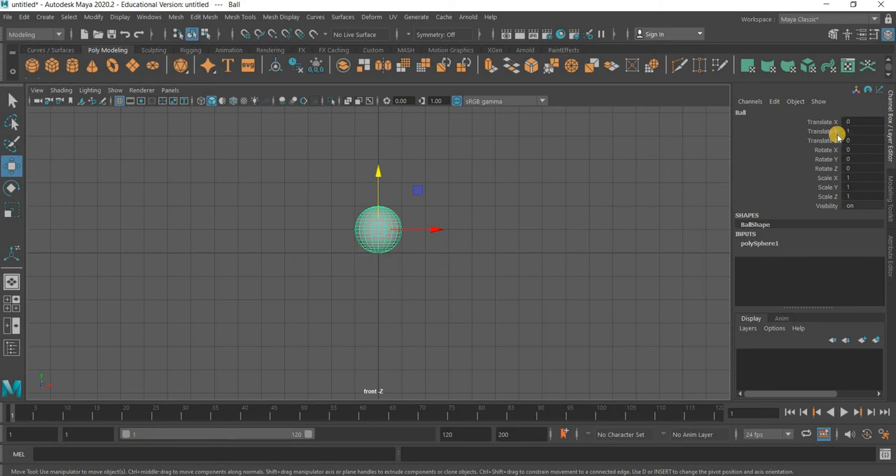
pyautogui.click(26, 18)
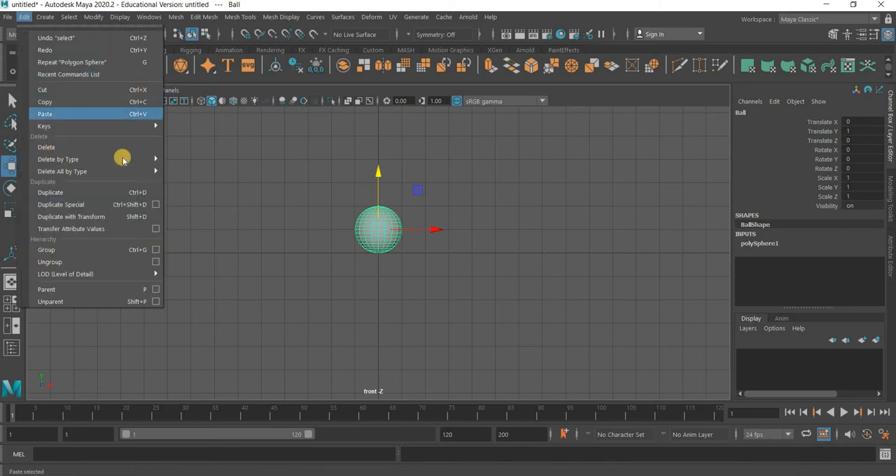
pyautogui.moveTo(116, 159)
pyautogui.click(187, 160)
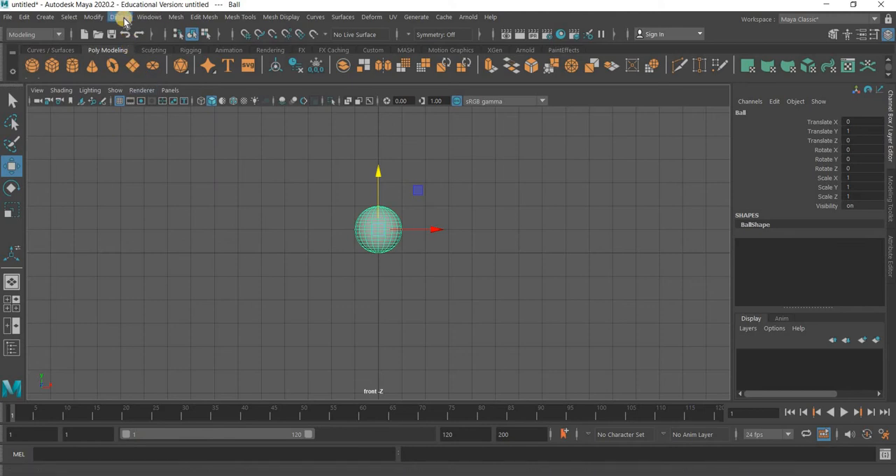
pyautogui.click(93, 17)
pyautogui.click(116, 72)
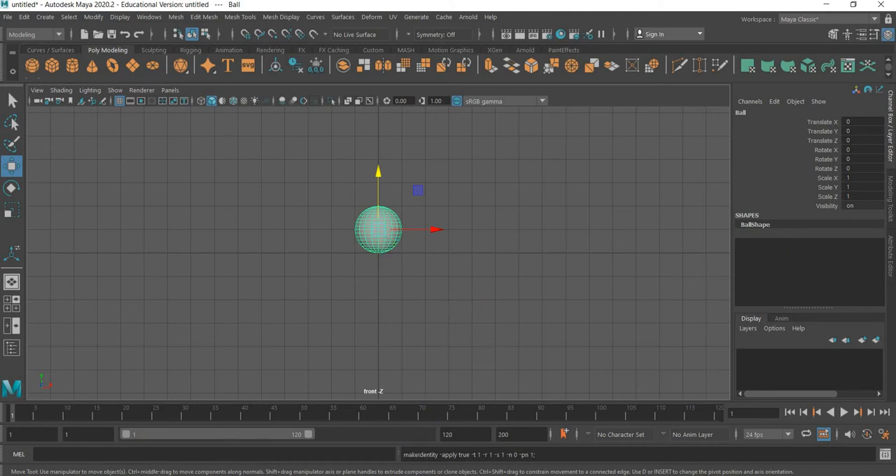
# View the beach ball texture in Chrome, and in Maya assign the ball a new Lambert material named Ball_Texture
pyautogui.hotkey('alt', 'Tab')
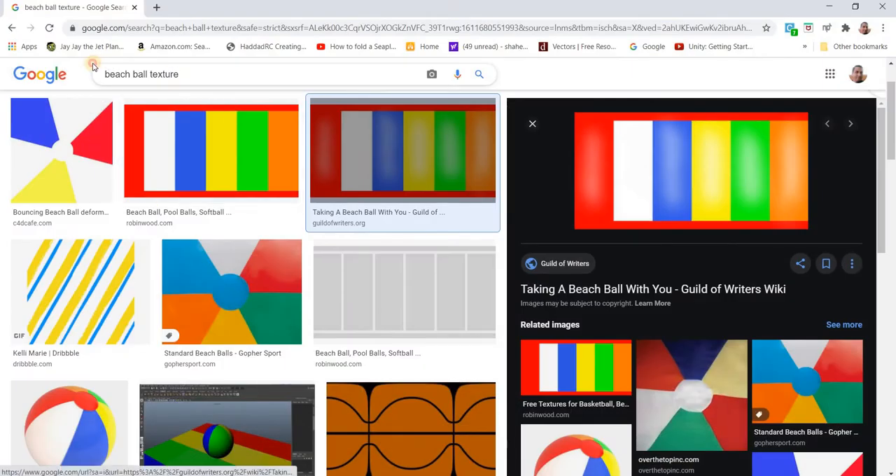
pyautogui.moveTo(93, 65); pyautogui.dragTo(259, 93)
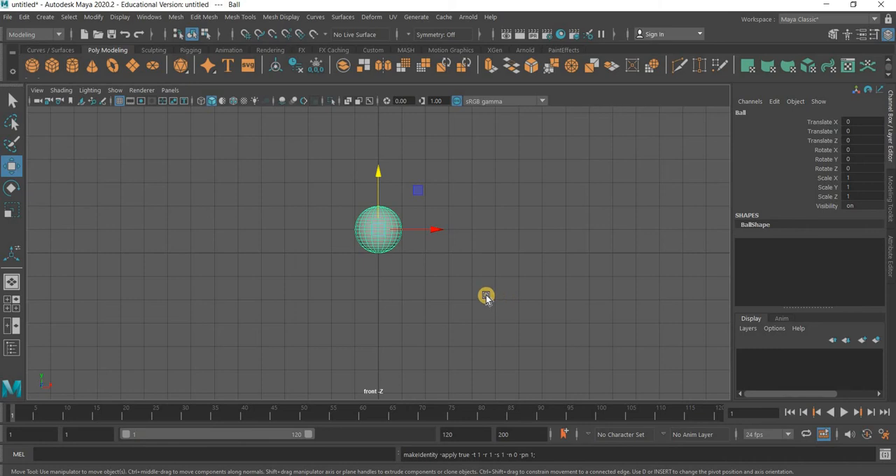
pyautogui.click(891, 269)
pyautogui.moveTo(344, 380); pyautogui.dragTo(322, 465, button='right')
pyautogui.click(397, 244)
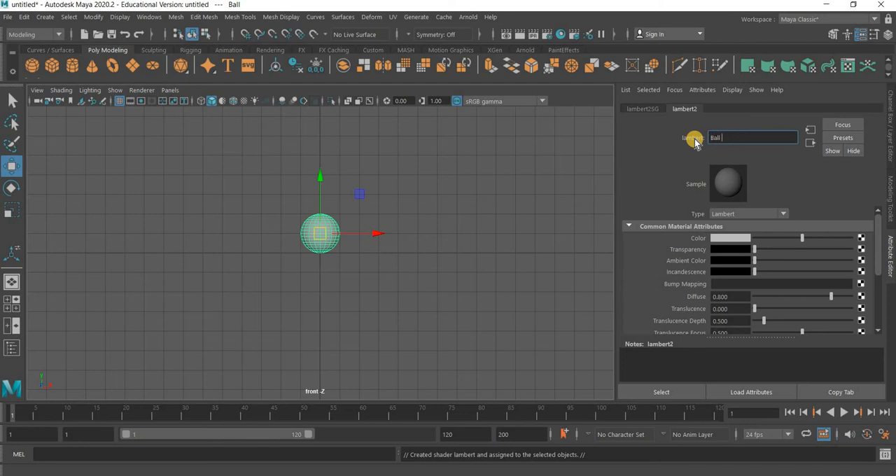
pyautogui.press('Return')
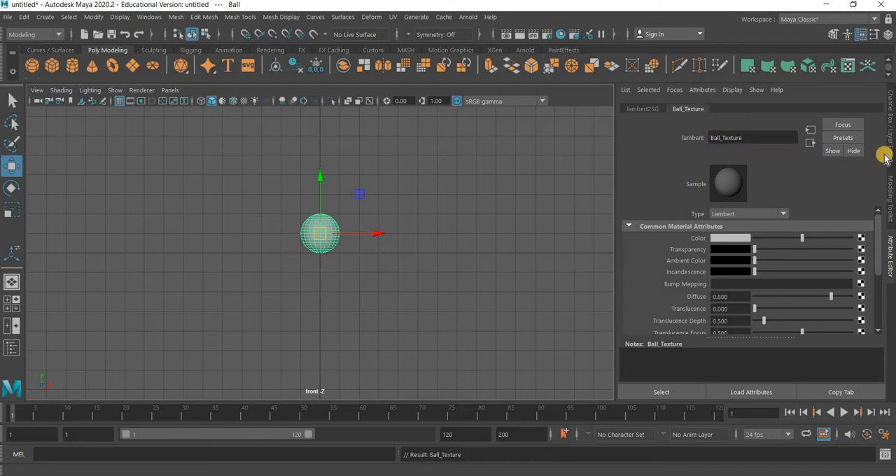
# Map the Ball_Texture colour to a file texture using ball rig.jpg and turn on textured display in the front view
pyautogui.click(861, 239)
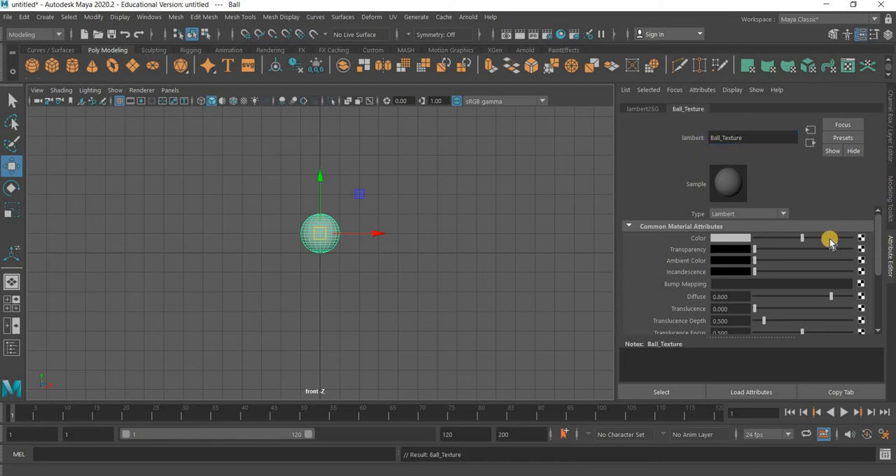
pyautogui.click(416, 255)
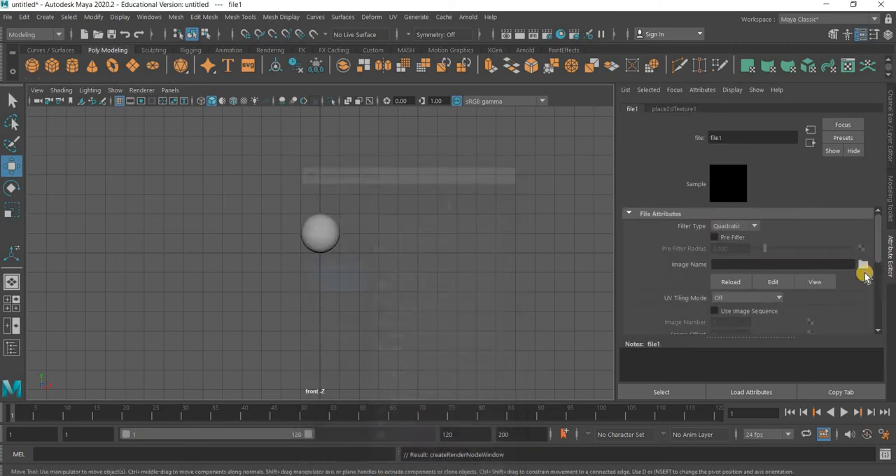
pyautogui.click(863, 264)
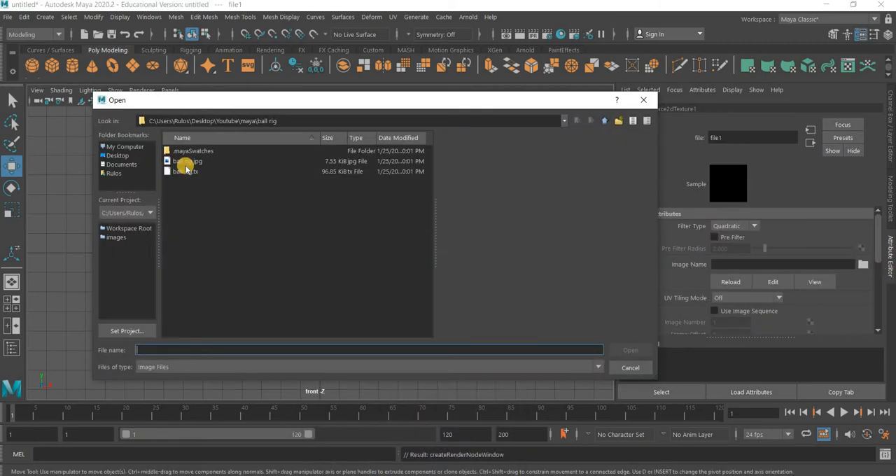
pyautogui.click(187, 170)
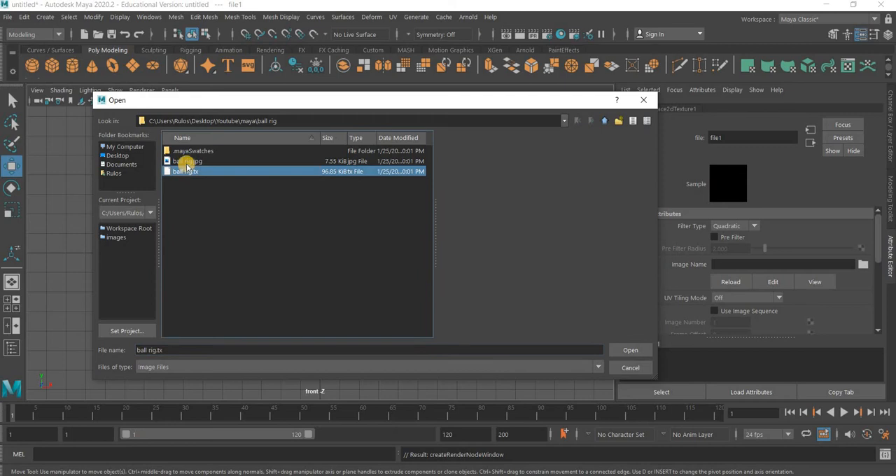
pyautogui.click(194, 164)
pyautogui.click(630, 349)
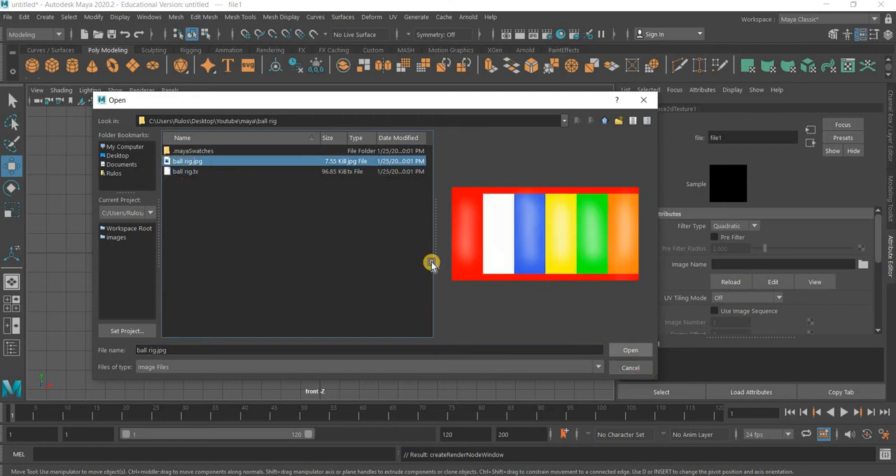
pyautogui.press('6')
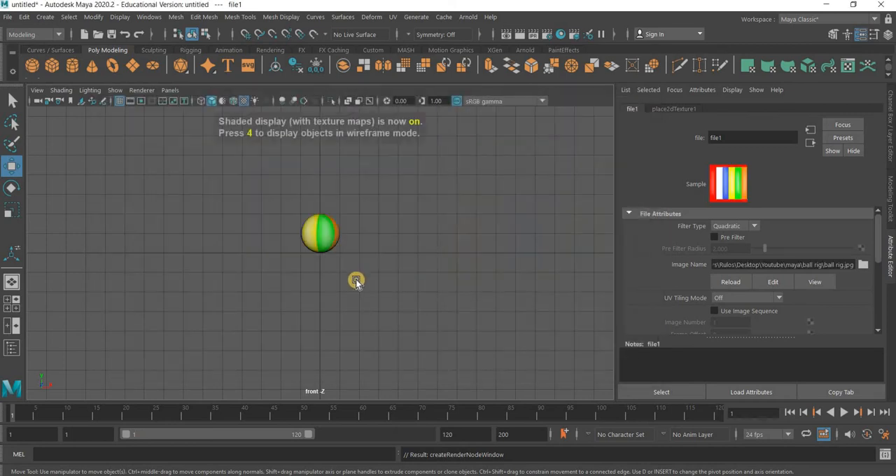
# Examine the textured ball up close from different angles in the perspective view
pyautogui.press('space')
pyautogui.press('space')
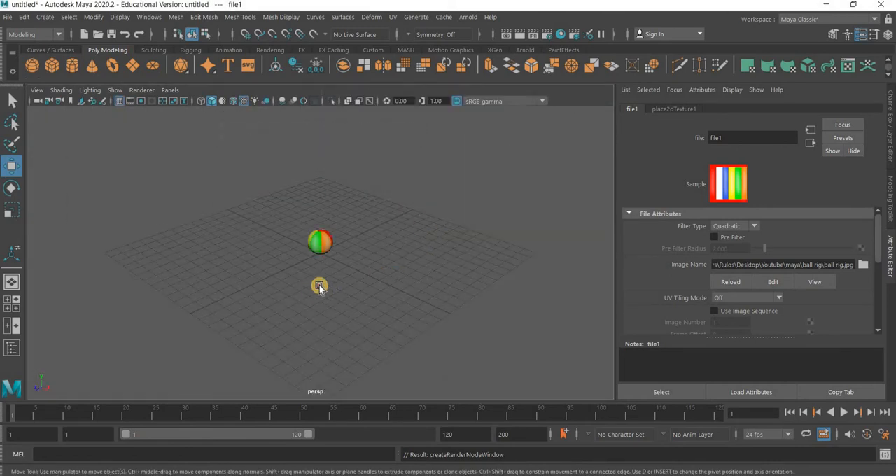
pyautogui.keyDown('alt'); pyautogui.moveTo(320, 286); pyautogui.dragTo(324, 286); pyautogui.keyUp('alt')
pyautogui.scroll(8, 385, 240)
pyautogui.keyDown('alt'); pyautogui.moveTo(222, 276); pyautogui.dragTo(413, 287); pyautogui.keyUp('alt')
pyautogui.click(350, 262)
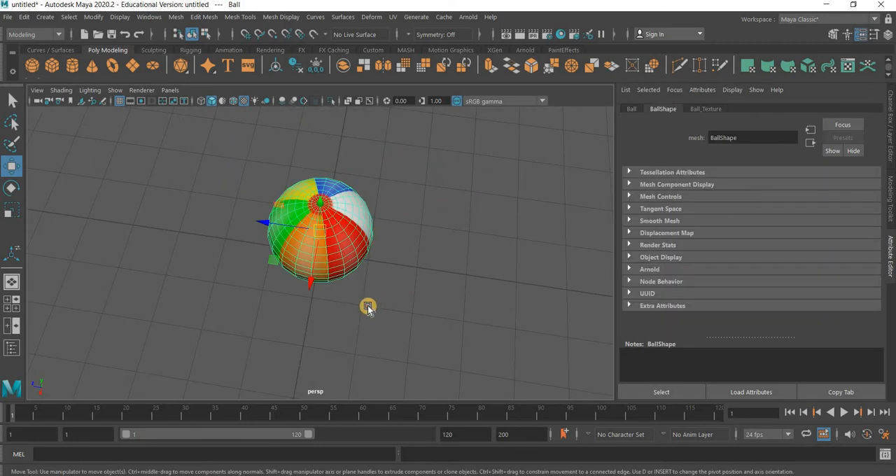
pyautogui.click(244, 312)
# Switch to the four-view layout and create a NURBS circle on the grid at the origin, beneath the ball
pyautogui.press('space')
pyautogui.click(203, 334)
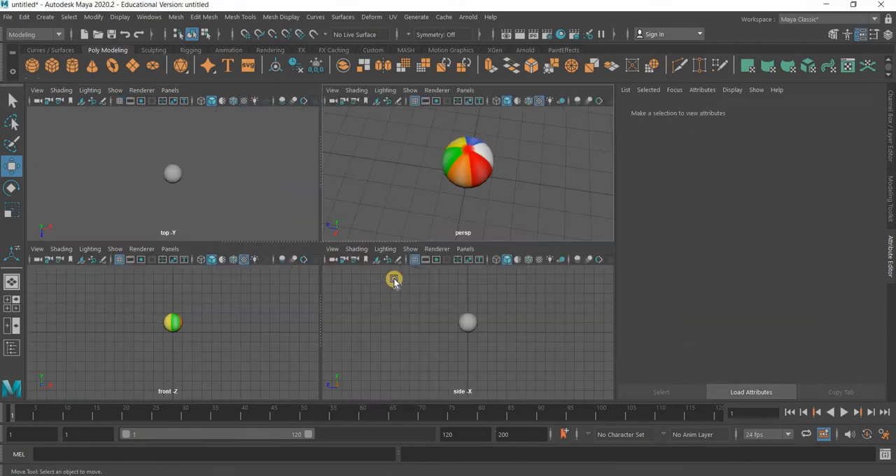
pyautogui.press('space')
pyautogui.press('space')
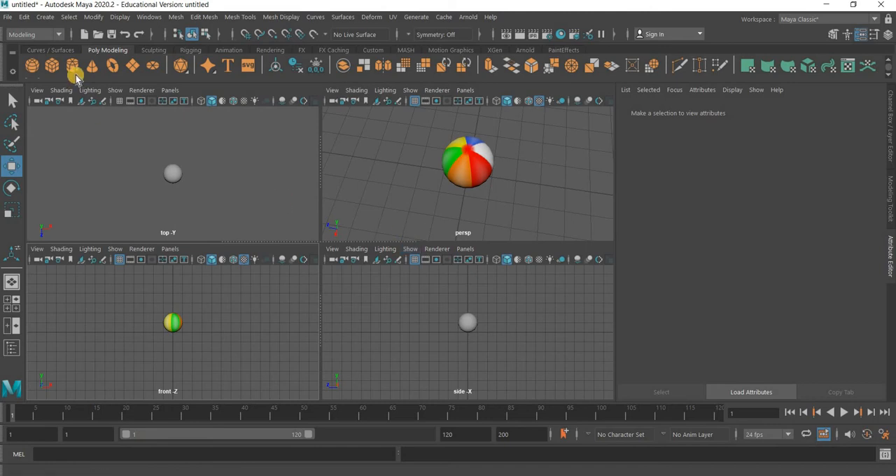
pyautogui.click(50, 50)
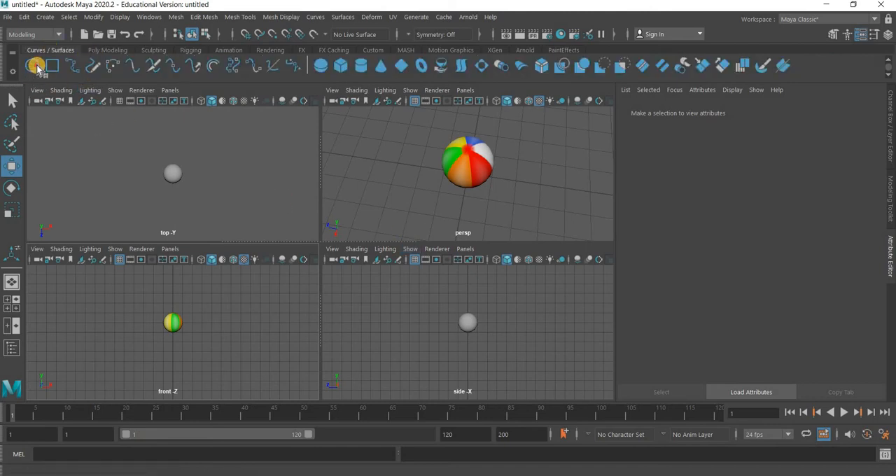
pyautogui.click(176, 199)
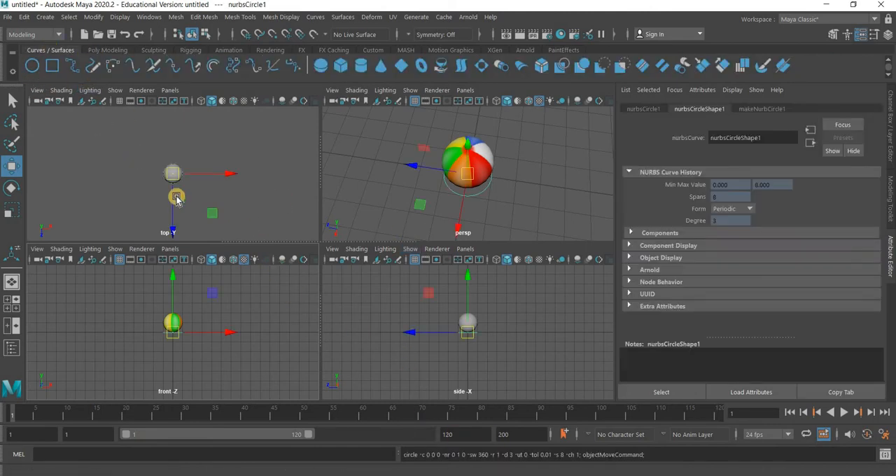
# Show the grid in the top view and scale the circle uniformly to about 1.85 so it surrounds the ball
pyautogui.click(113, 90)
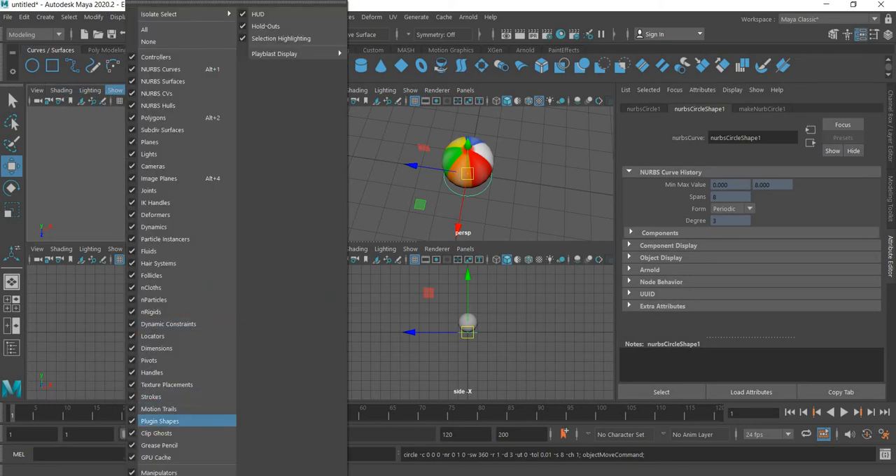
pyautogui.click(159, 475)
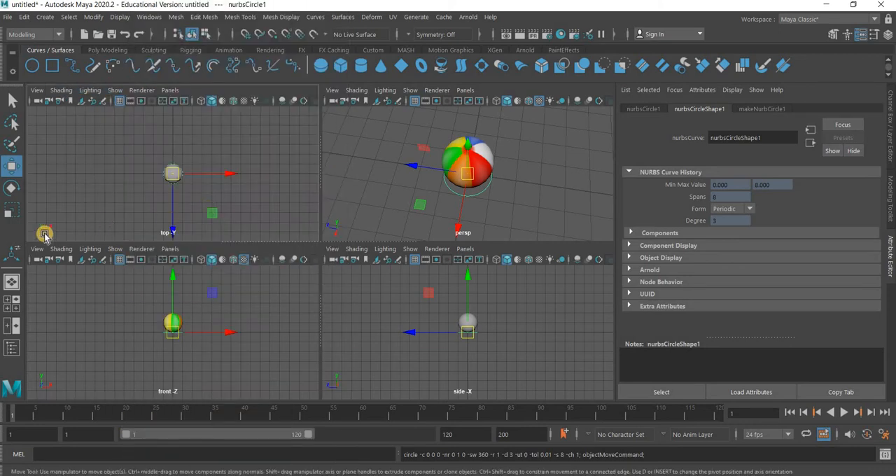
pyautogui.press('space')
pyautogui.press('r')
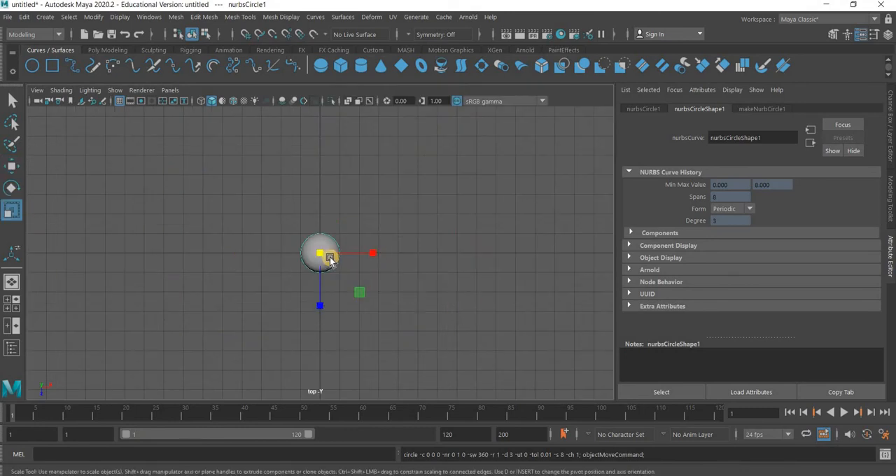
pyautogui.moveTo(337, 276); pyautogui.dragTo(346, 296, button='middle')
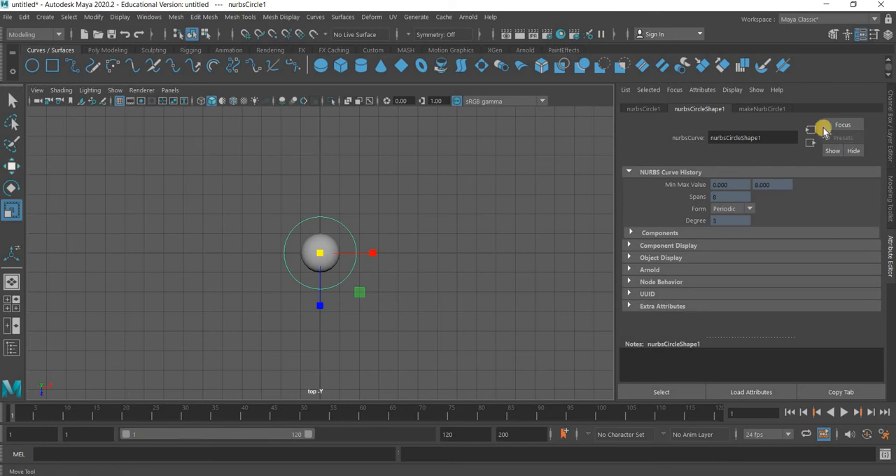
# Rename the circle around the ball to Main_Control and deselect it
pyautogui.click(893, 98)
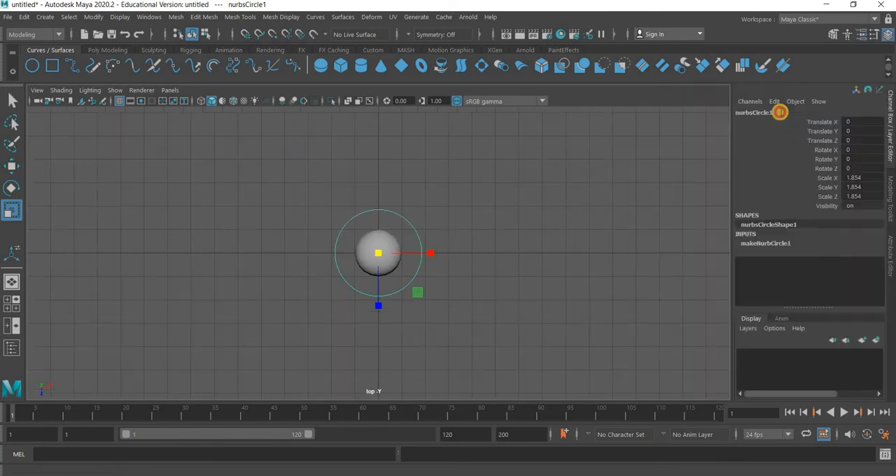
pyautogui.doubleClick(780, 113)
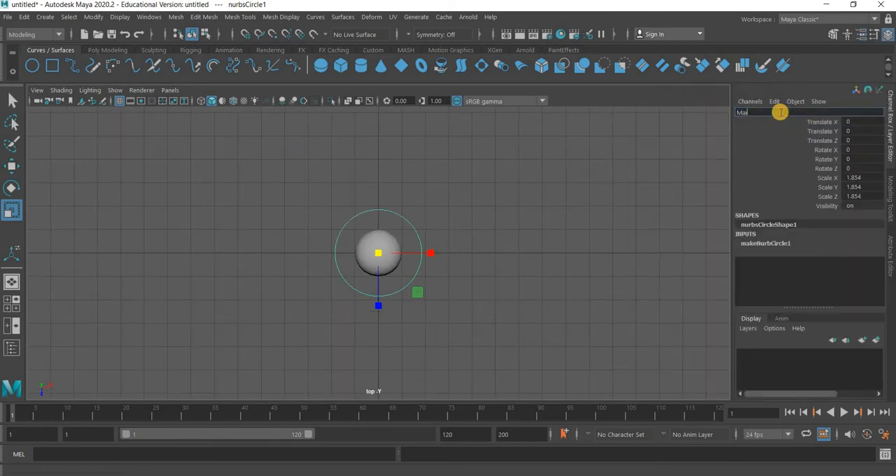
pyautogui.write('Main_Control')
pyautogui.press('Return')
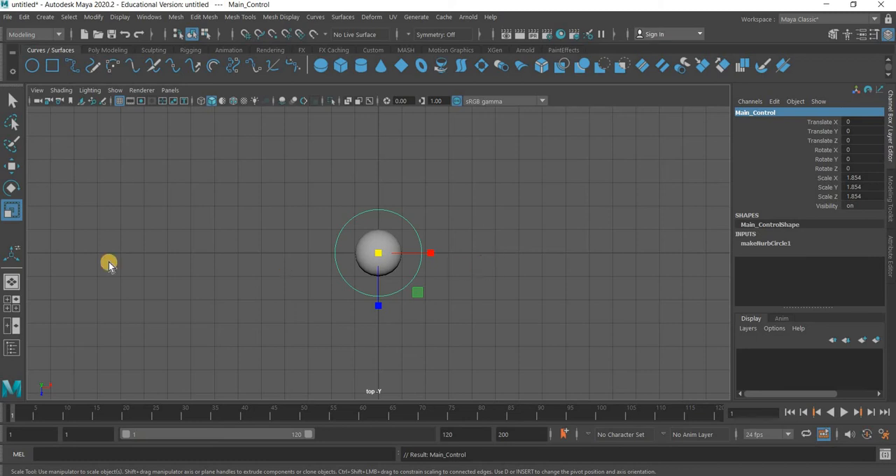
pyautogui.click(34, 67)
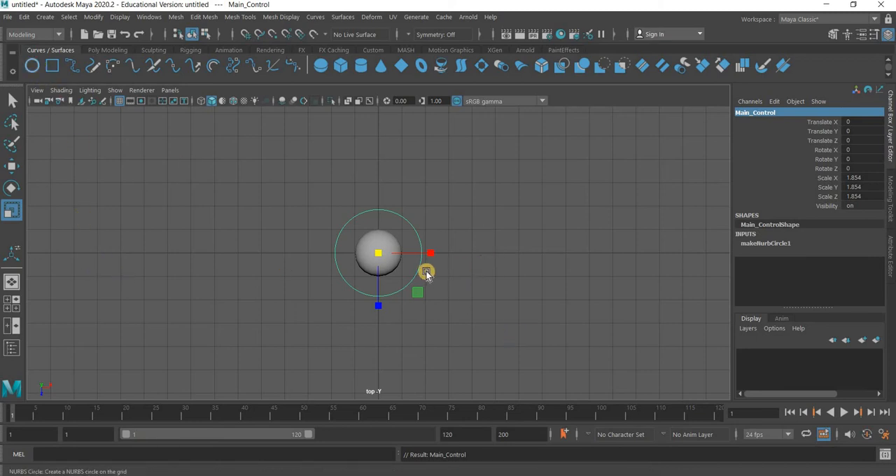
pyautogui.click(421, 275)
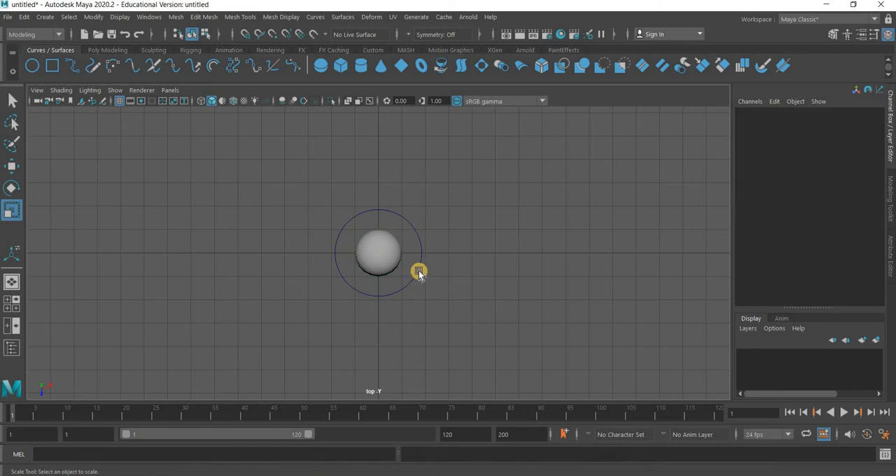
# Scale Main_Control's diagonal control vertices inward to form a four-pointed star, and scale the whole curve uniformly to about 2.69
pyautogui.click(419, 274)
pyautogui.moveTo(370, 204); pyautogui.dragTo(425, 218, button='right')
pyautogui.moveTo(395, 295); pyautogui.dragTo(421, 210)
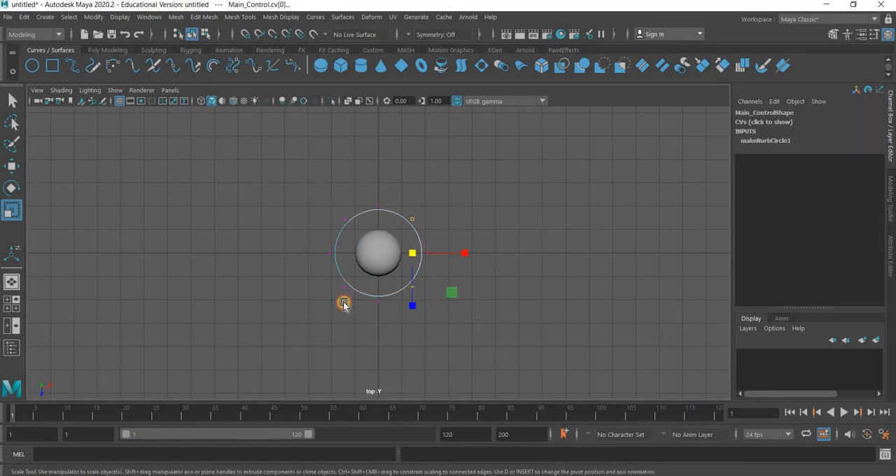
pyautogui.keyDown('shift'); pyautogui.moveTo(360, 208); pyautogui.dragTo(343, 307); pyautogui.keyUp('shift')
pyautogui.moveTo(378, 253); pyautogui.dragTo(341, 310)
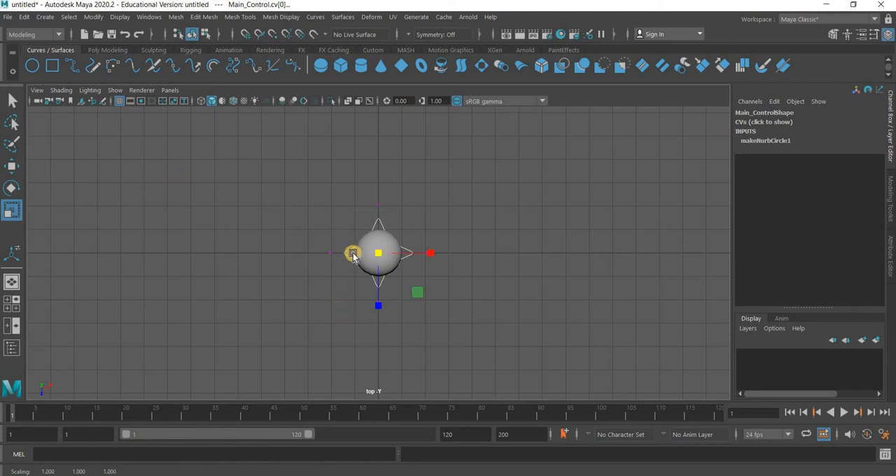
pyautogui.moveTo(394, 166); pyautogui.dragTo(382, 261, button='right')
pyautogui.moveTo(397, 275)
pyautogui.mouseDown()
pyautogui.moveTo(408, 289)
pyautogui.moveTo(396, 275)
pyautogui.mouseUp()
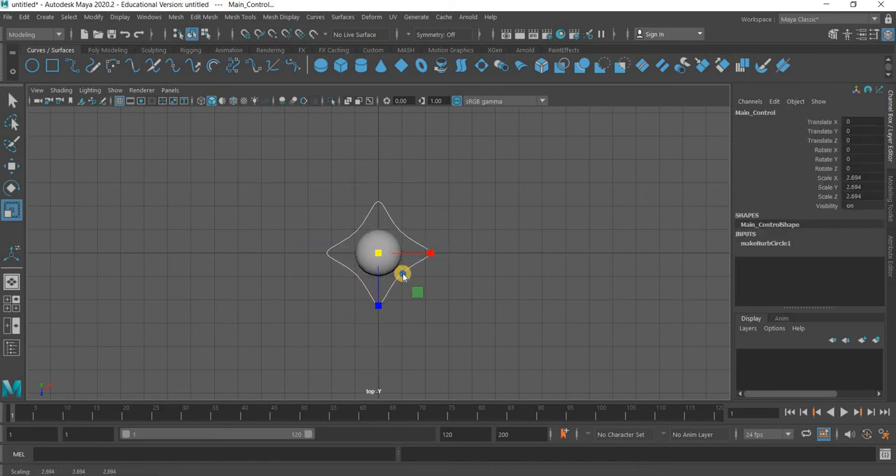
# Pull Main_Control's four inner control vertices slightly further inward to sharpen the star, and return to the four-view layout with the curve selected
pyautogui.moveTo(396, 194); pyautogui.dragTo(340, 290, button='right')
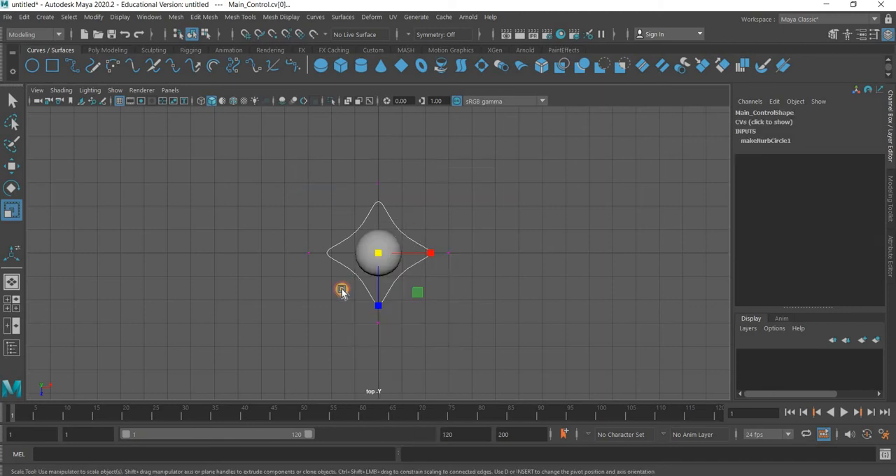
pyautogui.moveTo(374, 259); pyautogui.dragTo(342, 290)
pyautogui.moveTo(364, 258); pyautogui.dragTo(397, 275)
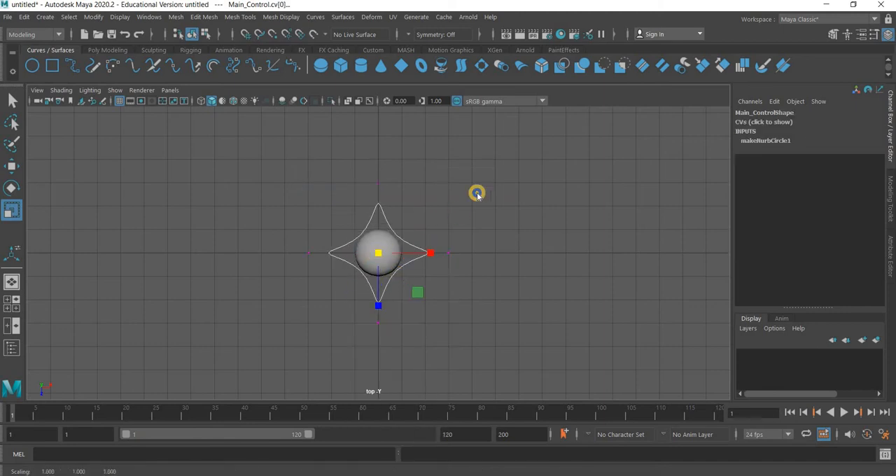
pyautogui.moveTo(476, 195); pyautogui.dragTo(415, 262, button='right')
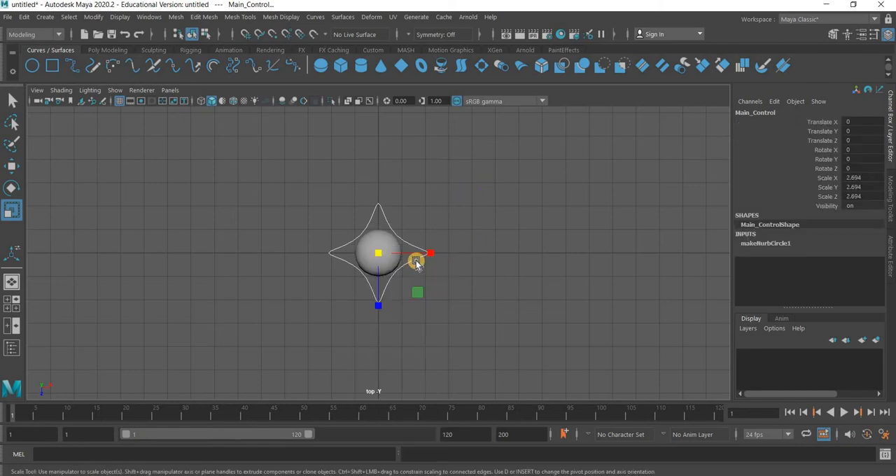
pyautogui.click(432, 280)
pyautogui.moveTo(435, 282); pyautogui.dragTo(314, 318)
pyautogui.press('space')
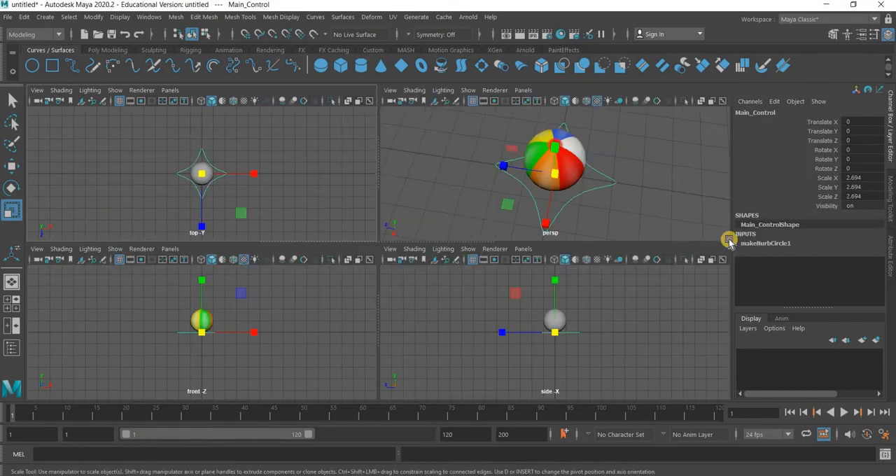
# Delete Main_Control's construction history and freeze its transformations, leaving it deselected
pyautogui.click(21, 18)
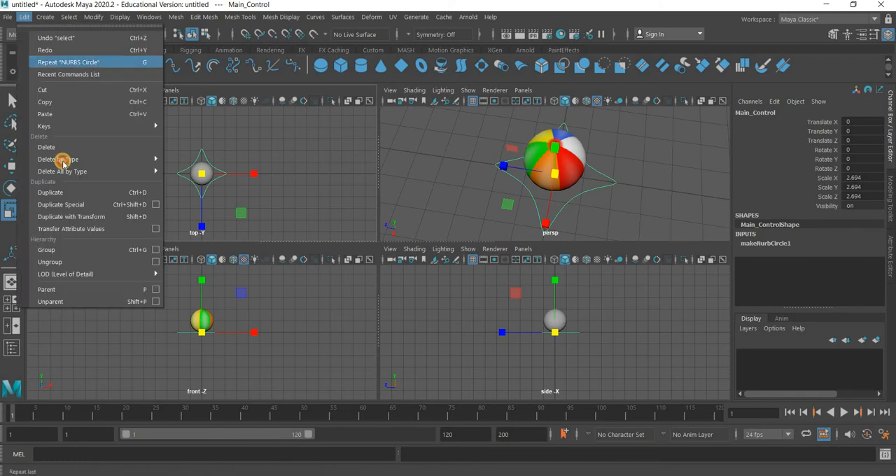
pyautogui.moveTo(62, 160)
pyautogui.click(203, 160)
pyautogui.click(103, 16)
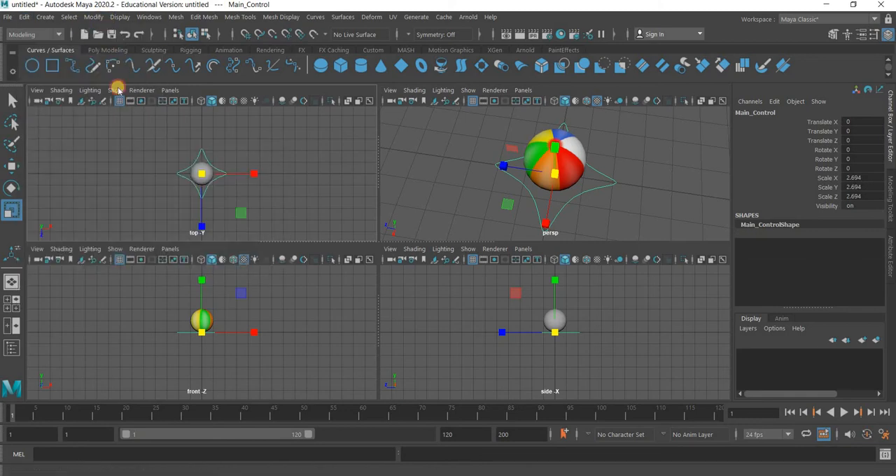
pyautogui.click(132, 70)
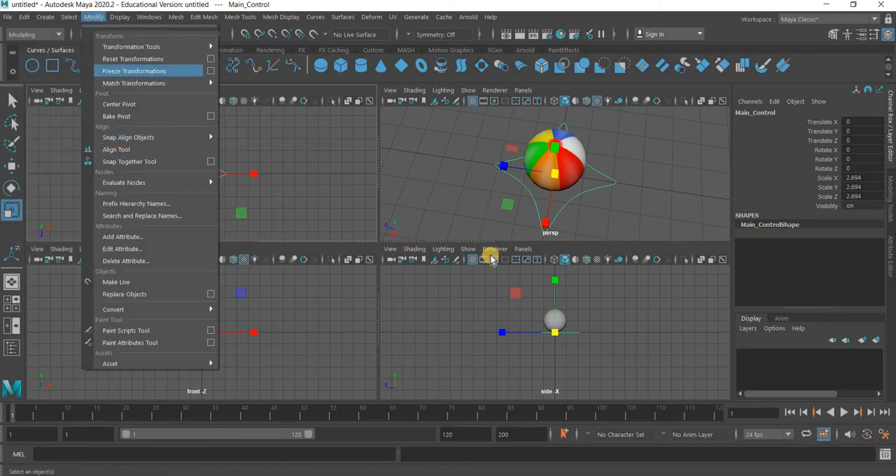
pyautogui.click(583, 190)
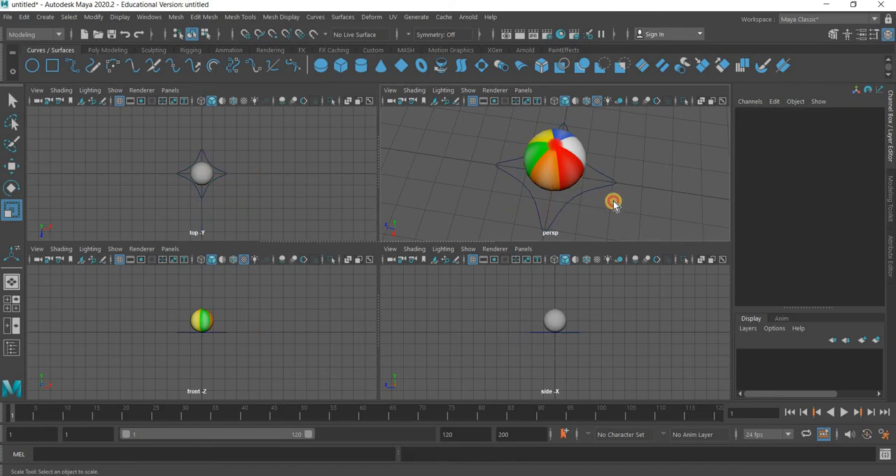
# Create a second NURBS circle at the origin and scale it uniformly to about 1.38, slightly wider than the ball
pyautogui.click(567, 208)
pyautogui.click(31, 65)
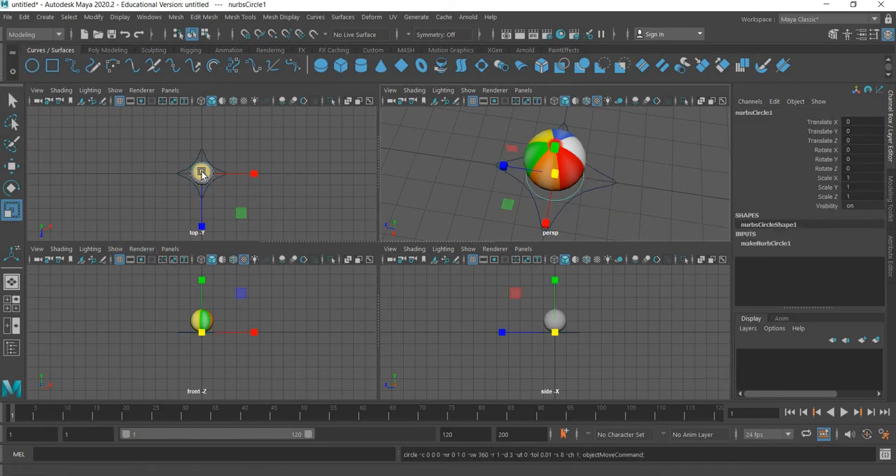
pyautogui.moveTo(210, 178); pyautogui.dragTo(134, 229)
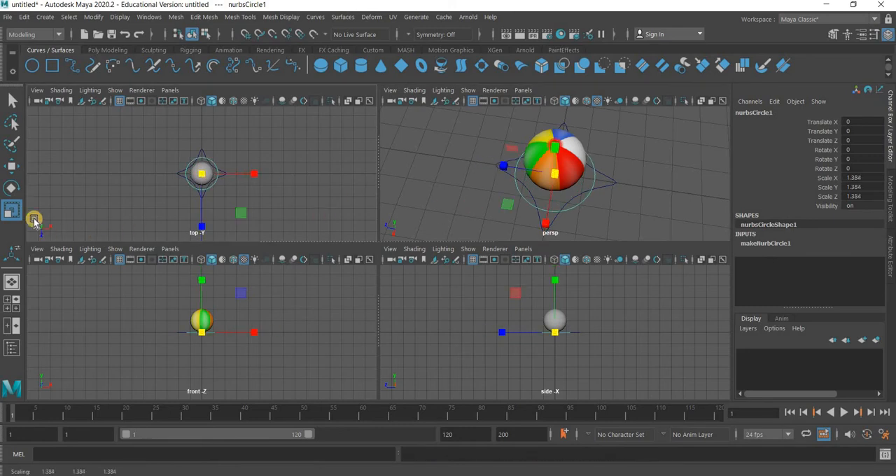
# Raise the new circle to the ball's middle in the front view with Translate Y set to 1
pyautogui.press('space')
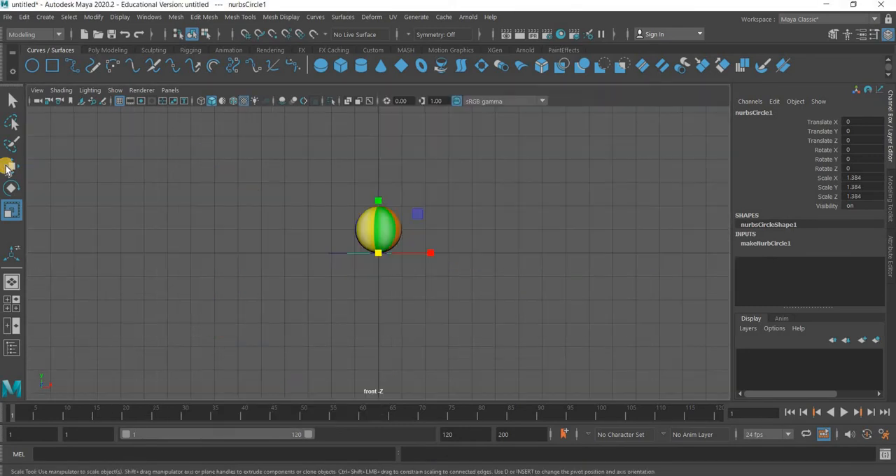
pyautogui.press('w')
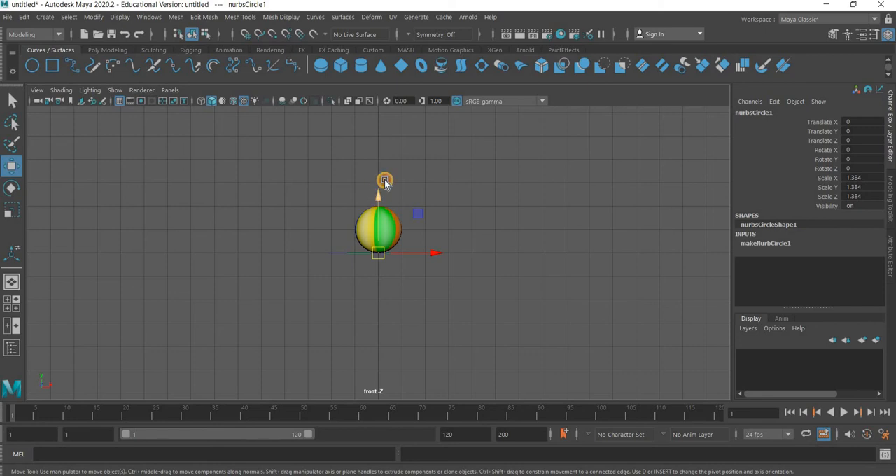
pyautogui.moveTo(384, 180); pyautogui.dragTo(385, 157)
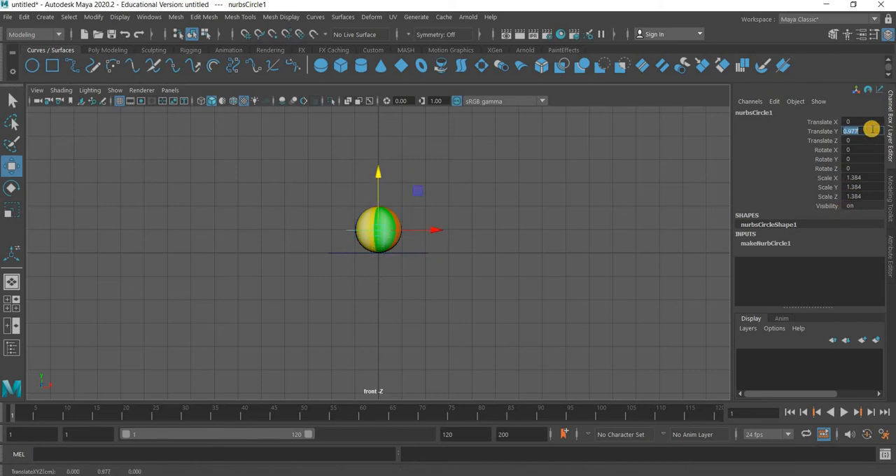
pyautogui.press('BackSpace')
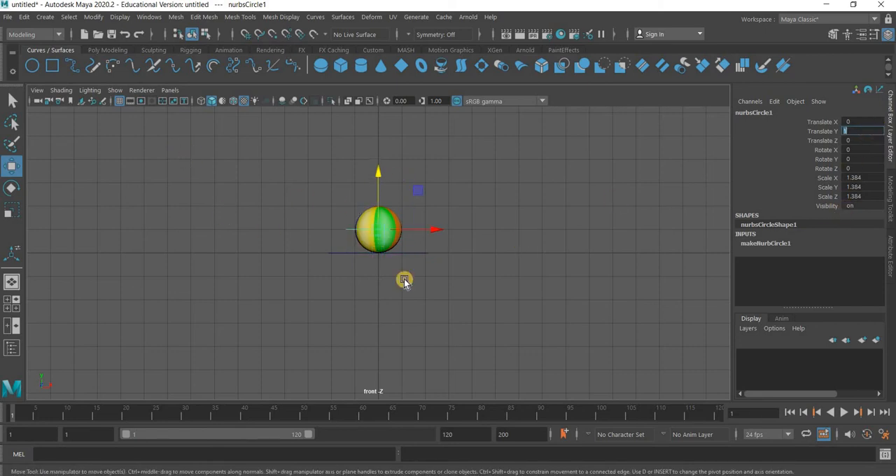
pyautogui.click(502, 247)
pyautogui.press('space')
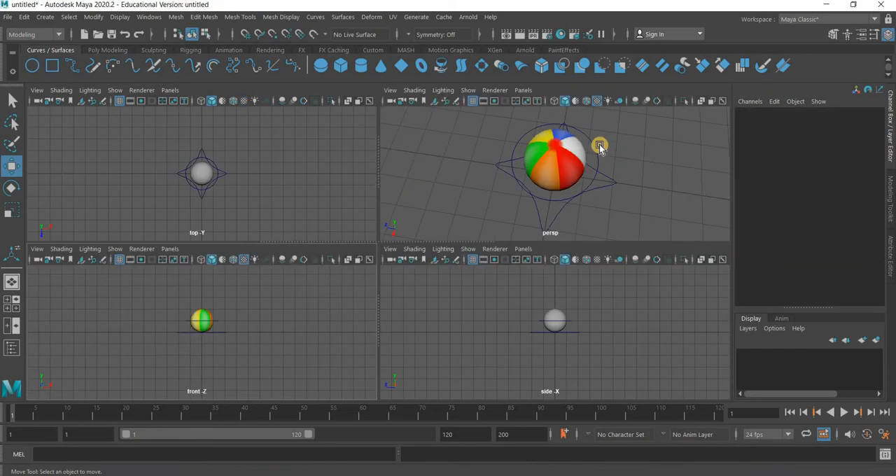
# Delete the history of the circle around the ball's middle and freeze its transformations
pyautogui.click(594, 147)
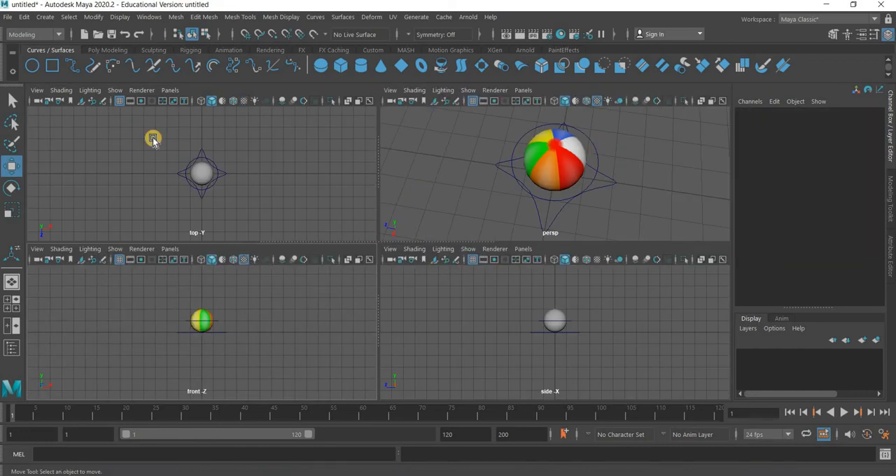
pyautogui.click(24, 17)
pyautogui.click(49, 157)
pyautogui.moveTo(49, 158)
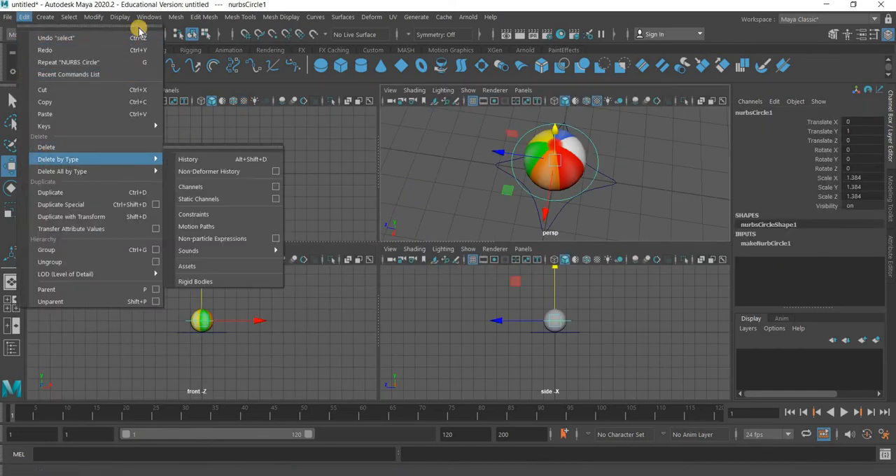
pyautogui.click(189, 159)
pyautogui.click(93, 16)
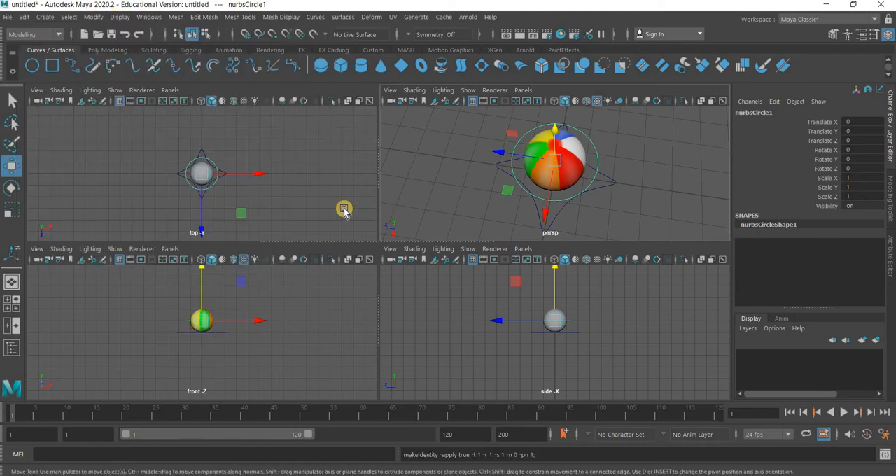
# Rename the circle around the ball's middle to Rotation_Control, and lock and hide its Translate X, Y and Z channels
pyautogui.doubleClick(758, 113)
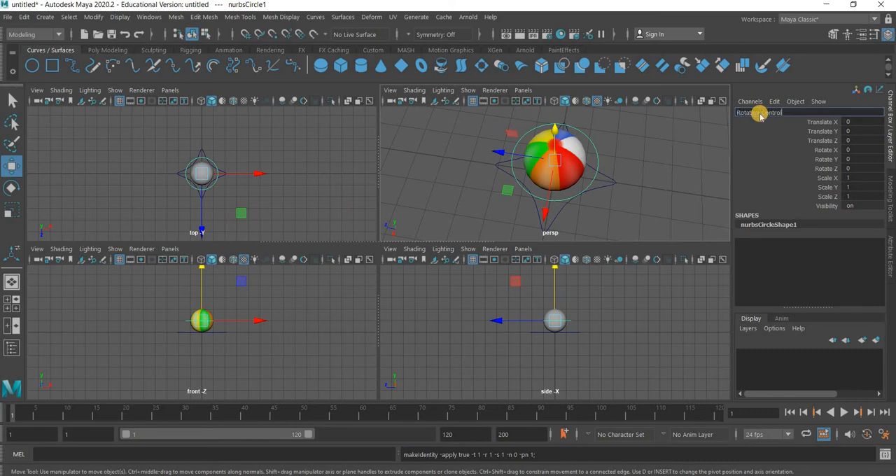
pyautogui.press('Return')
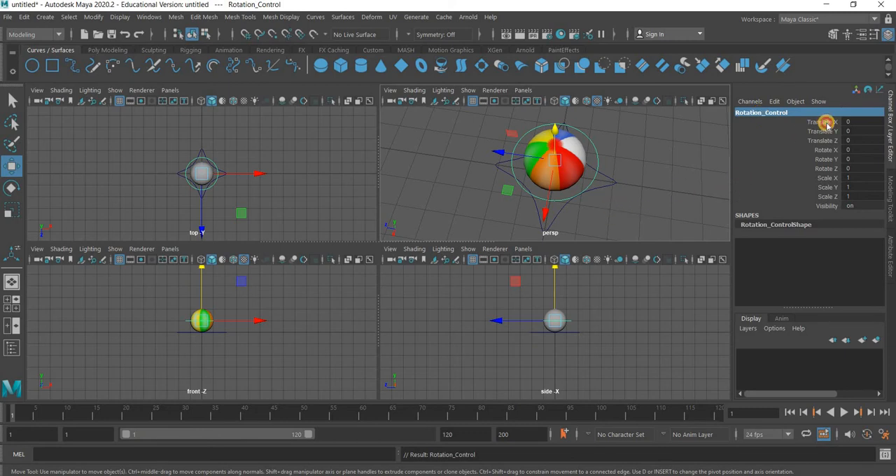
pyautogui.moveTo(826, 124); pyautogui.dragTo(830, 143)
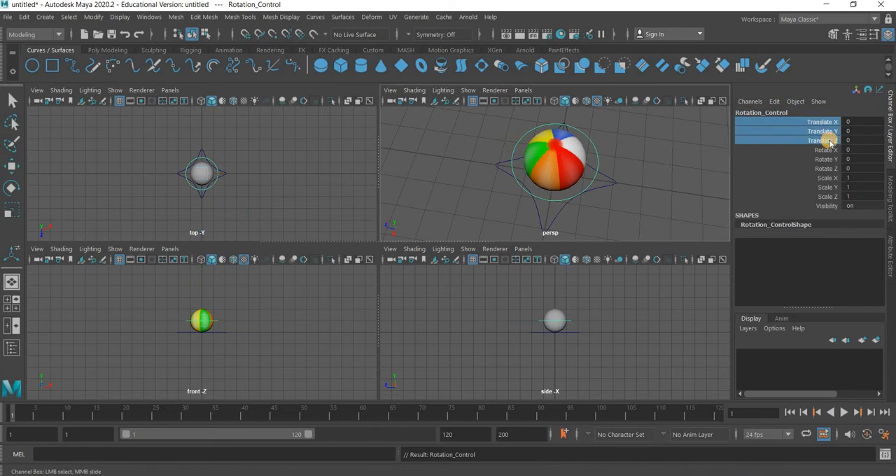
pyautogui.rightClick(820, 324)
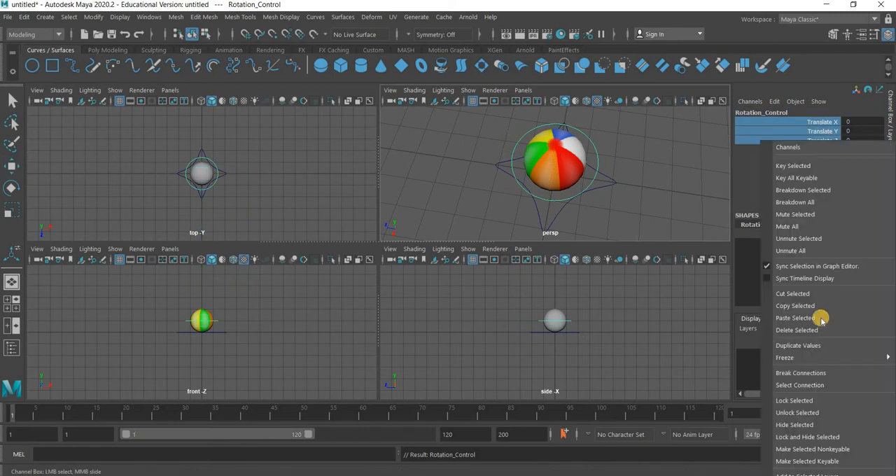
pyautogui.click(811, 402)
pyautogui.rightClick(824, 437)
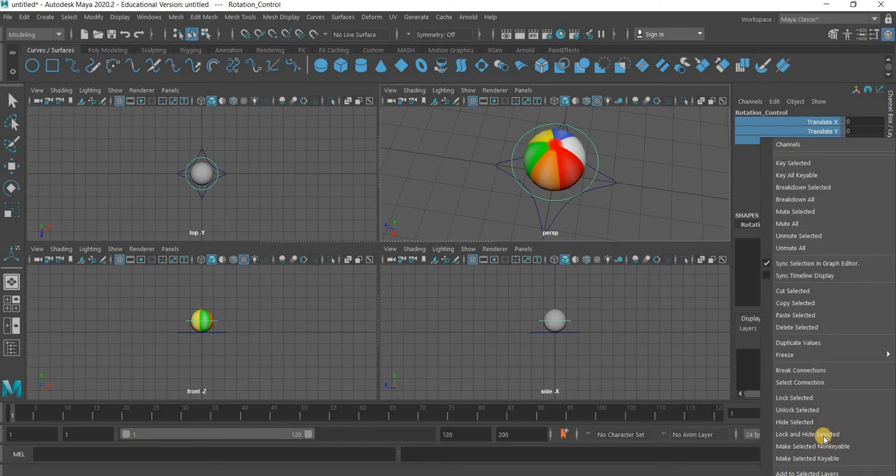
pyautogui.click(825, 330)
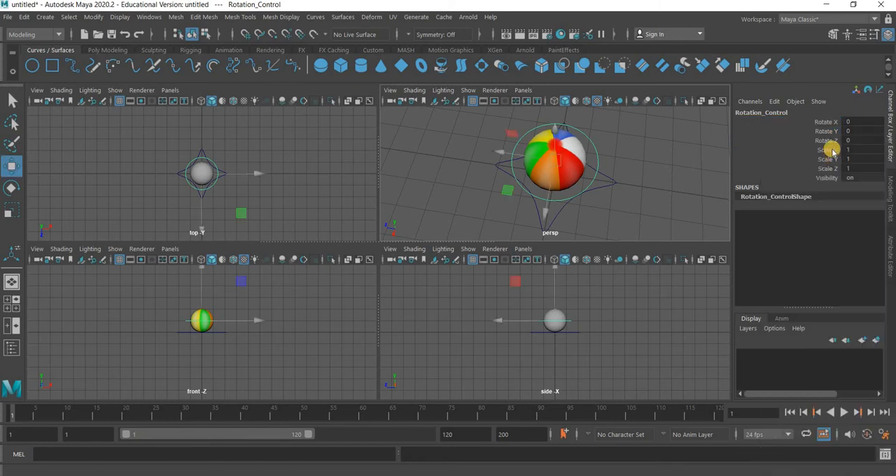
# Lock and hide the Scale X, Y and Z channels of Rotation_Control
pyautogui.moveTo(828, 149); pyautogui.dragTo(829, 171)
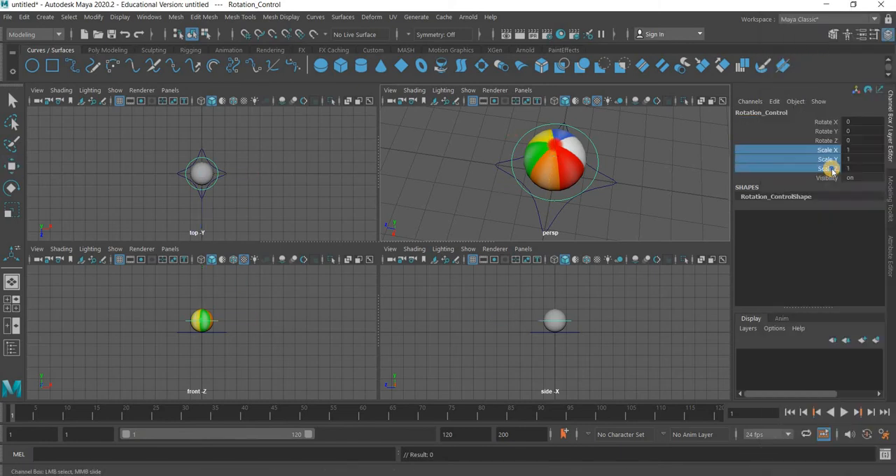
pyautogui.rightClick(832, 170)
pyautogui.click(797, 259)
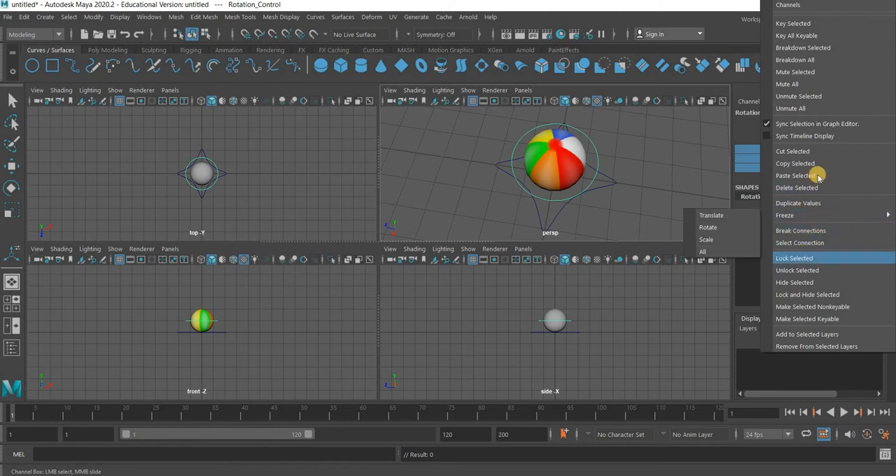
pyautogui.rightClick(802, 273)
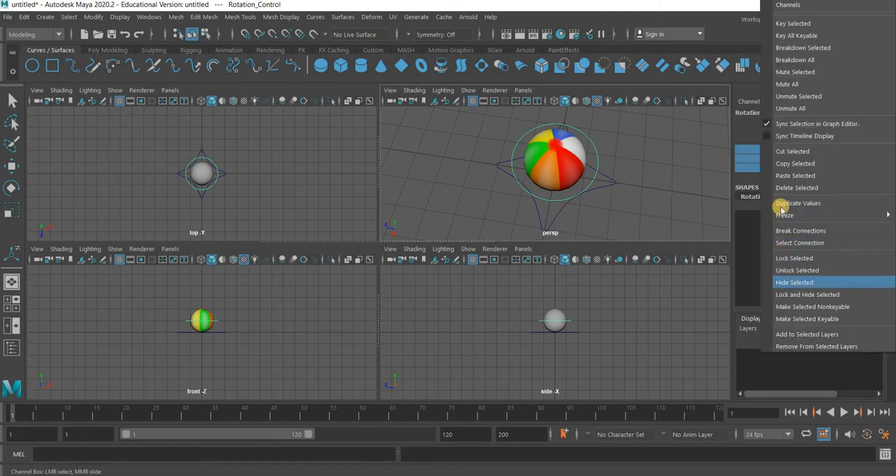
pyautogui.click(798, 282)
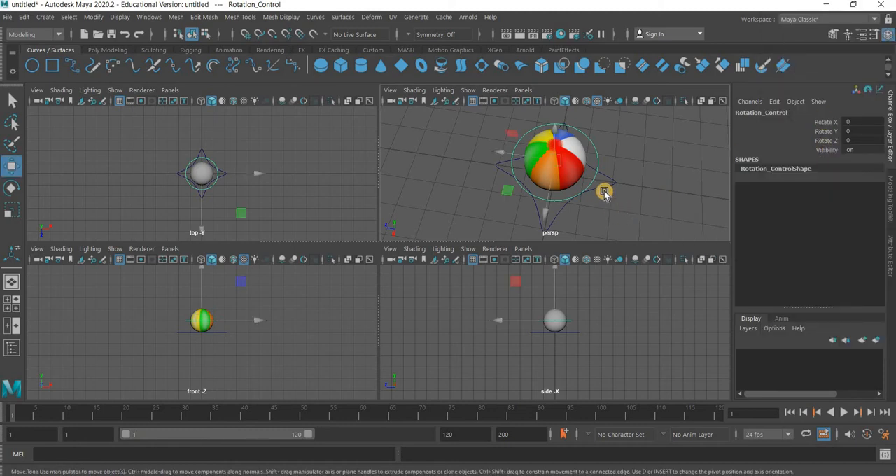
# Inspect Main_Control and the ball from a low angle in the perspective view, leaving nothing selected
pyautogui.click(602, 185)
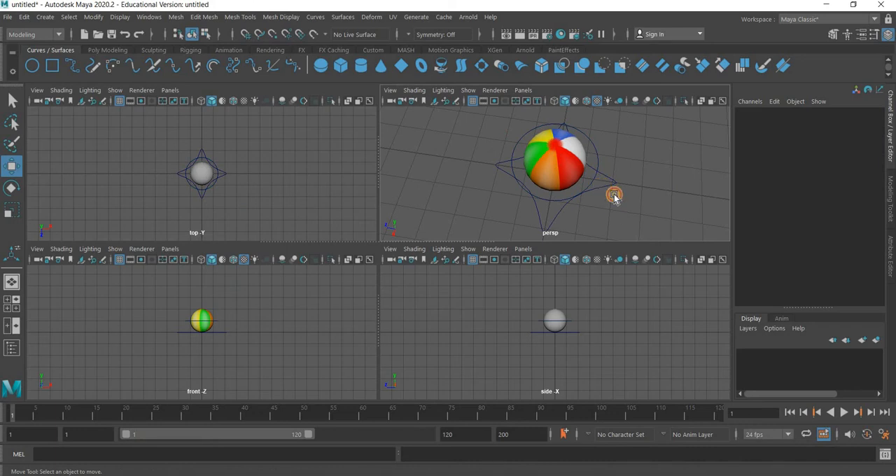
pyautogui.click(614, 196)
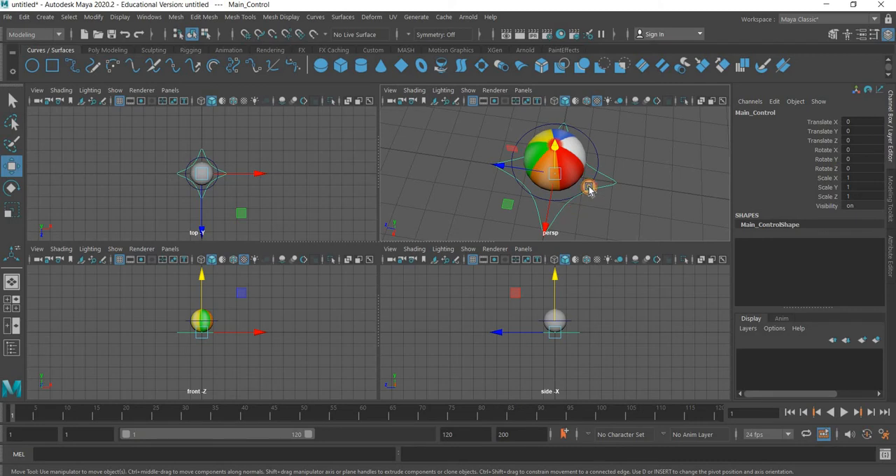
pyautogui.keyDown('alt'); pyautogui.moveTo(589, 190); pyautogui.dragTo(534, 203); pyautogui.keyUp('alt')
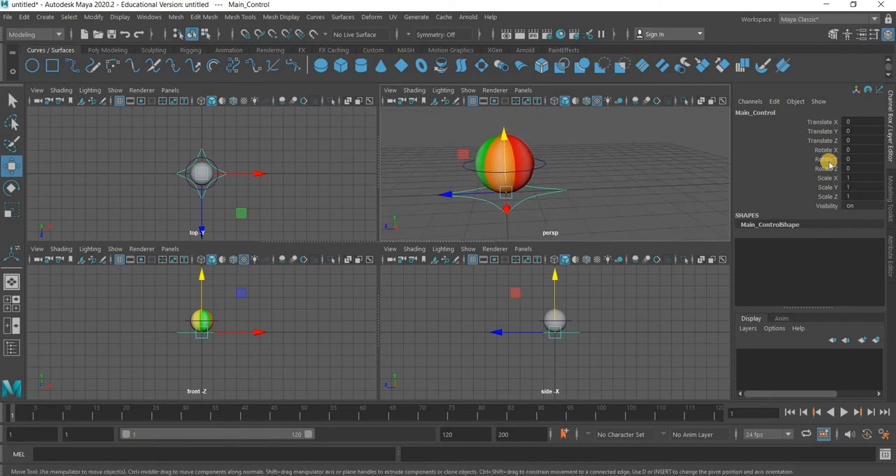
pyautogui.click(554, 207)
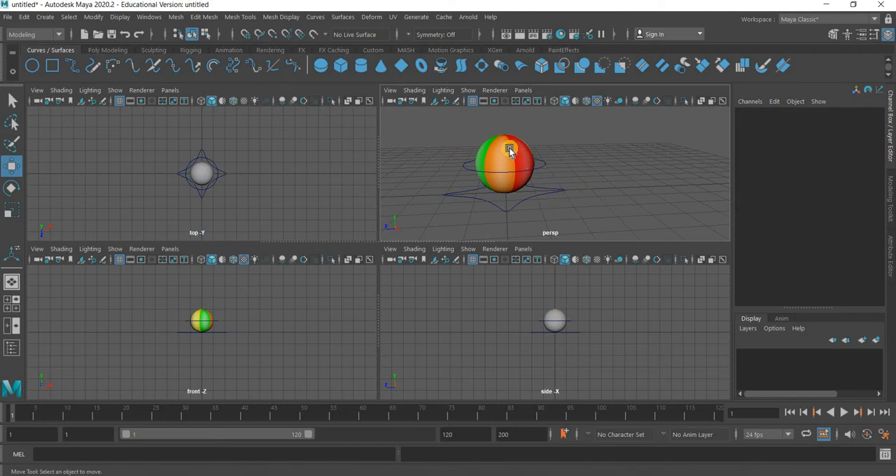
# Add a nonlinear Squash deformer to the ball and set its Factor to 1
pyautogui.click(509, 152)
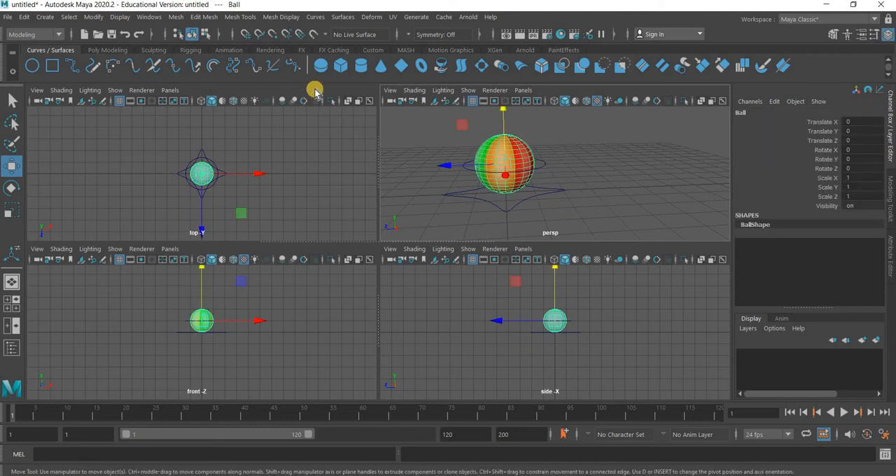
pyautogui.click(372, 16)
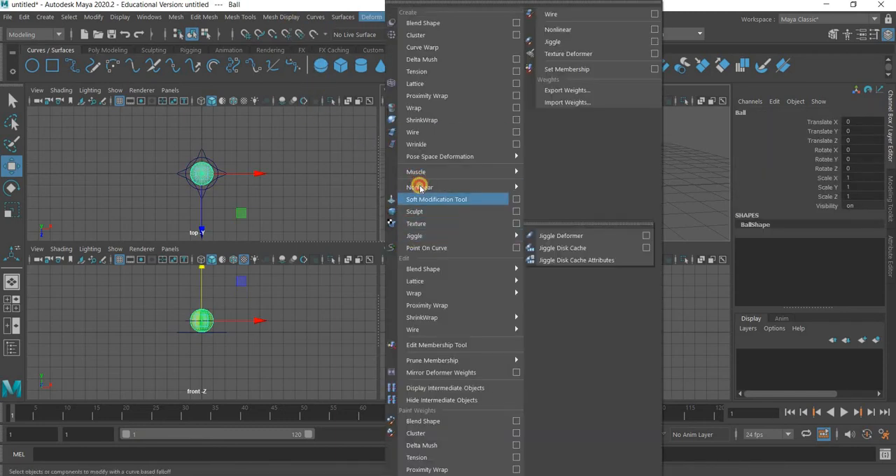
pyautogui.moveTo(483, 187)
pyautogui.click(557, 224)
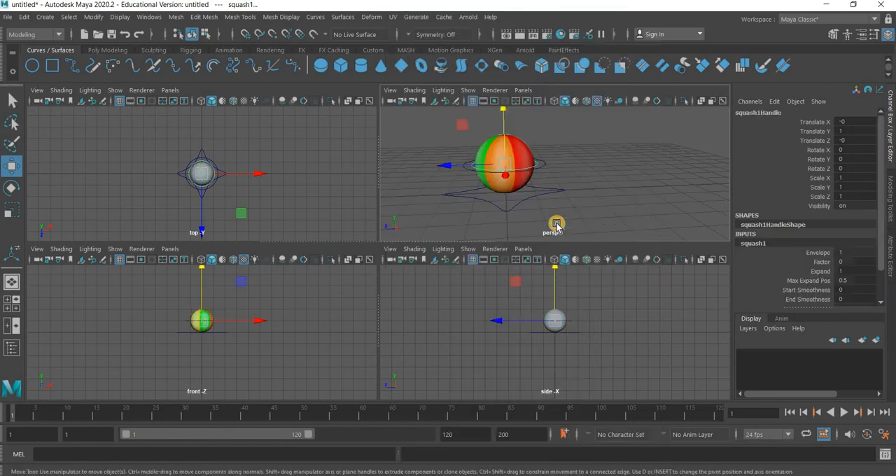
pyautogui.click(821, 261)
pyautogui.moveTo(592, 174); pyautogui.dragTo(600, 172, button='middle')
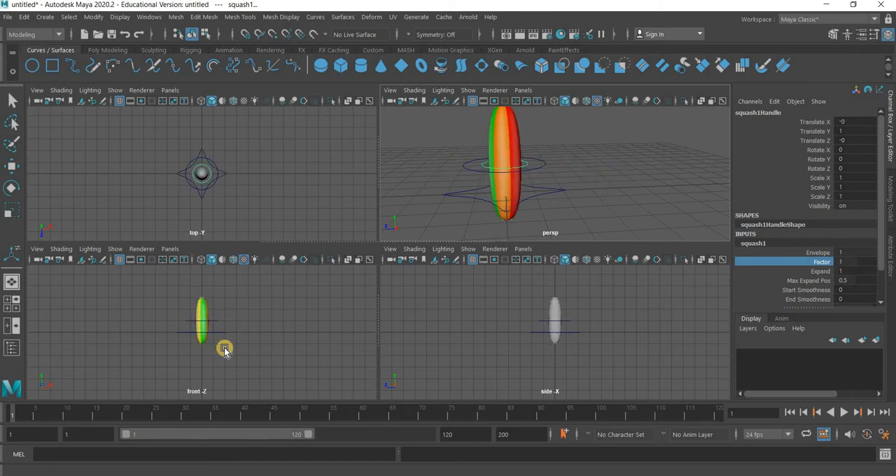
# Move the squash deformer handle down to the base of the ball, setting its Translate Y to 0
pyautogui.scroll(4, 221, 344)
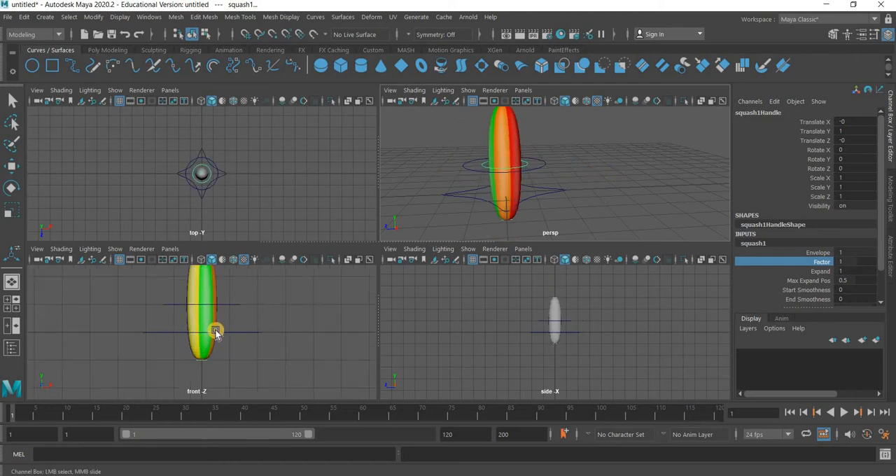
pyautogui.click(200, 277)
pyautogui.press('w')
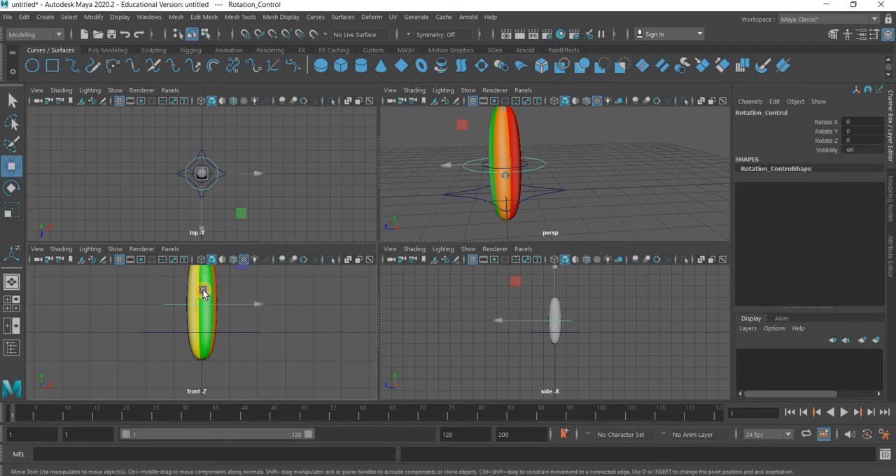
pyautogui.click(209, 282)
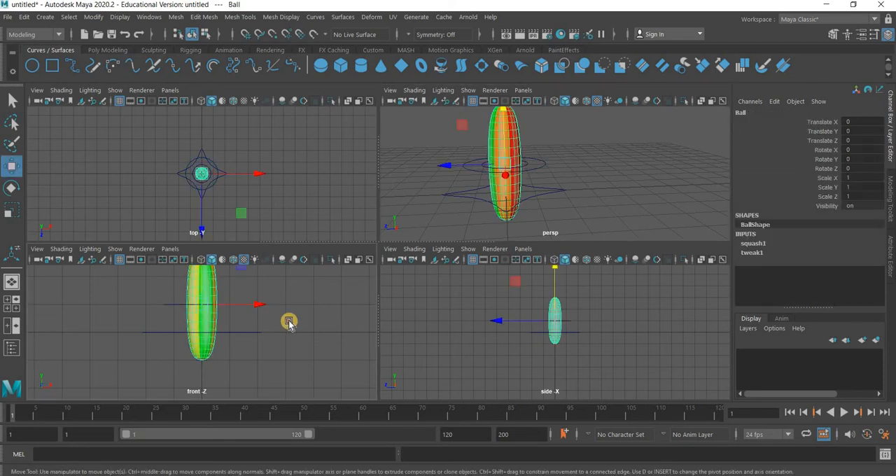
pyautogui.click(228, 303)
pyautogui.click(203, 283)
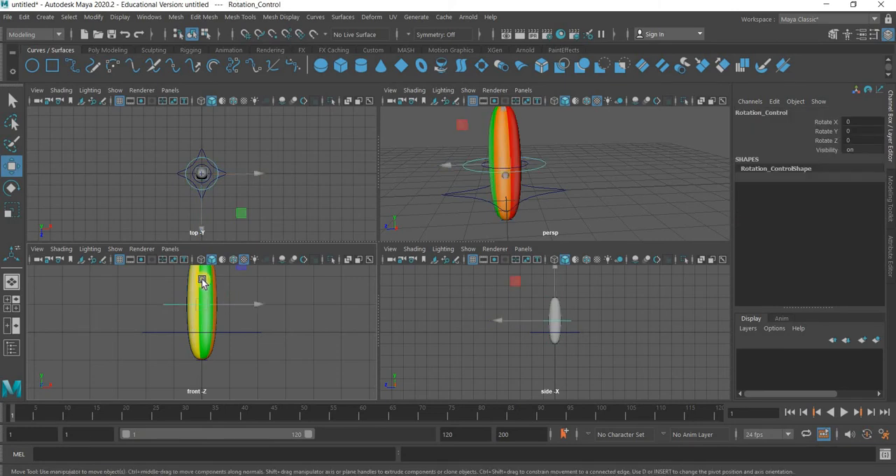
pyautogui.click(219, 179)
pyautogui.scroll(3, 217, 181)
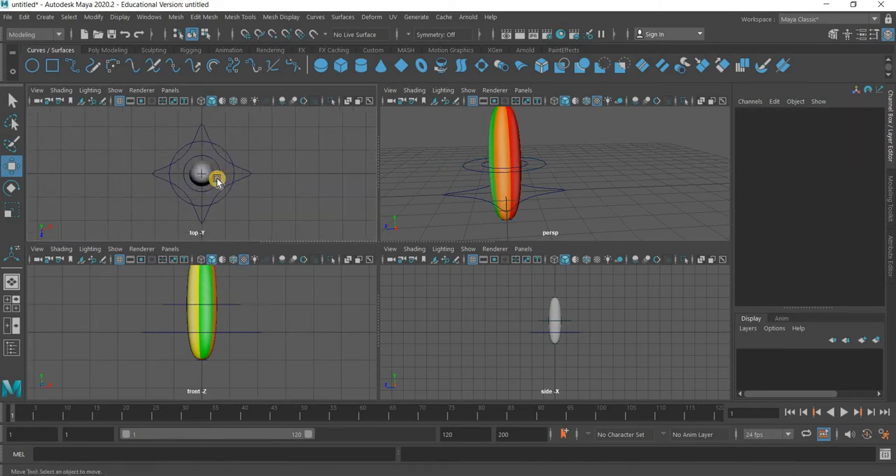
pyautogui.click(203, 274)
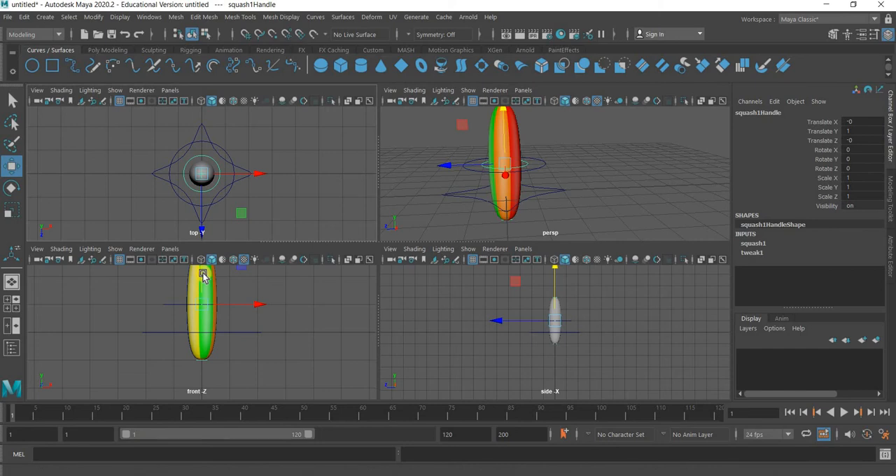
pyautogui.moveTo(203, 275); pyautogui.dragTo(238, 207)
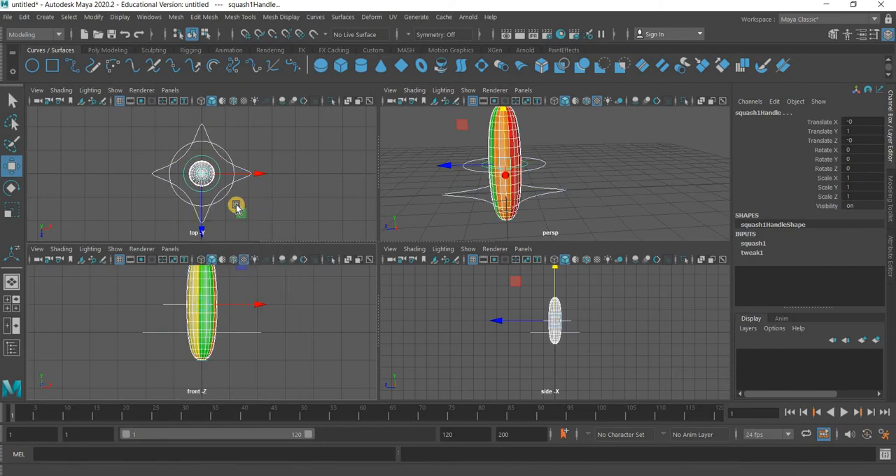
pyautogui.hotkey('ctrl', 'z')
pyautogui.moveTo(202, 286); pyautogui.dragTo(201, 332)
pyautogui.click(869, 133)
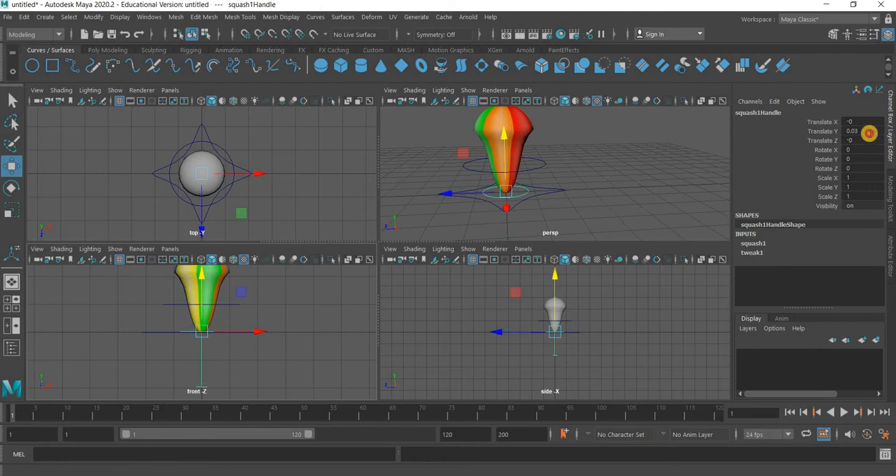
pyautogui.press('Return')
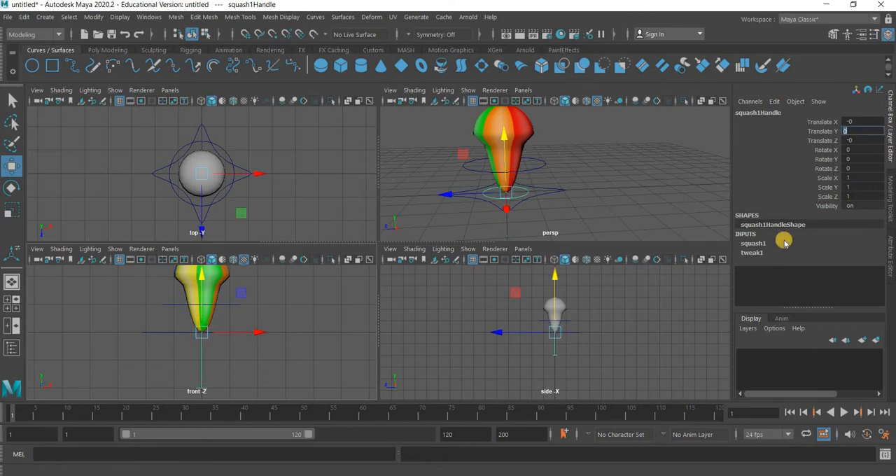
# Set the squash deformer's High Bound to 2 and Low Bound to -2
pyautogui.click(757, 248)
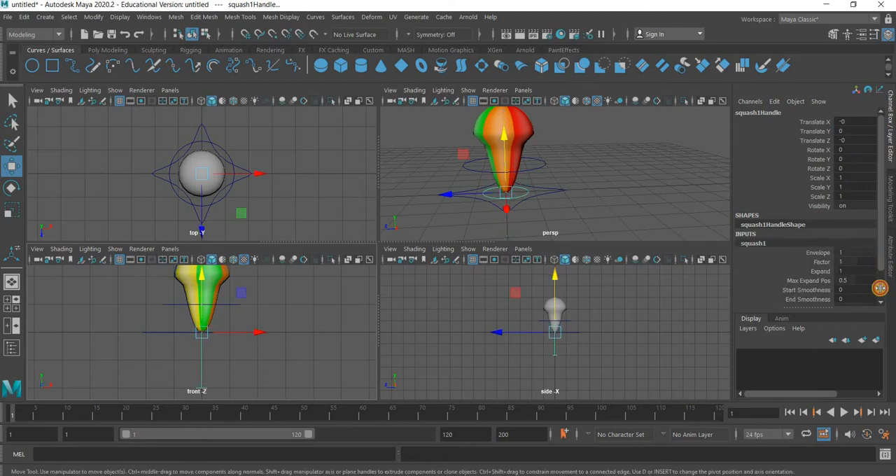
pyautogui.scroll(-2, 849, 285)
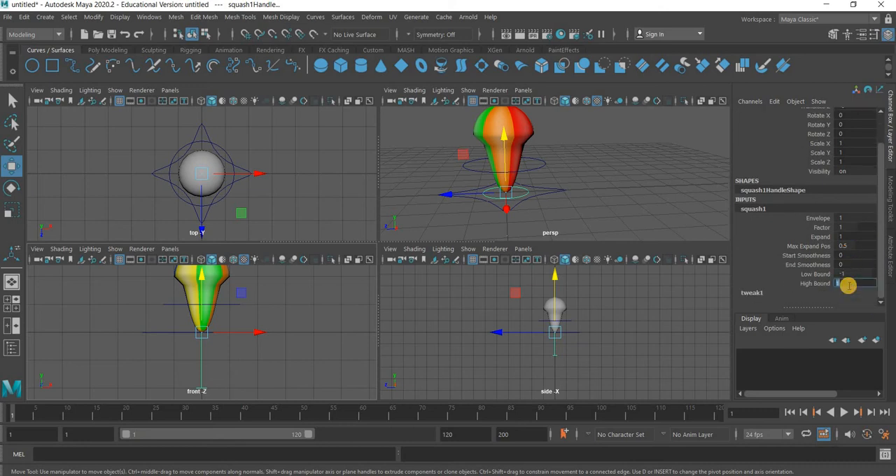
pyautogui.write('2')
pyautogui.press('Return')
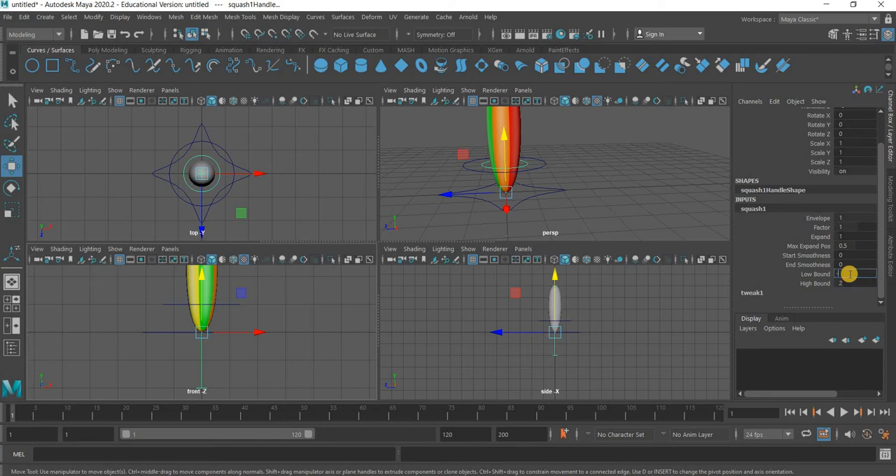
pyautogui.scroll(-4, 578, 185)
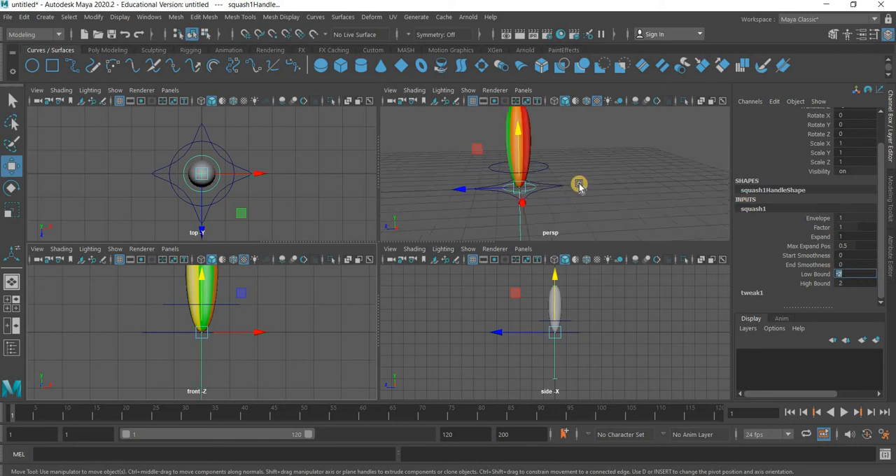
# Set the squash Factor to -1 and inspect the flattened ball from a low angle in the perspective view
pyautogui.scroll(4, 580, 186)
pyautogui.keyDown('alt'); pyautogui.moveTo(618, 165); pyautogui.dragTo(616, 193, button='middle'); pyautogui.keyUp('alt')
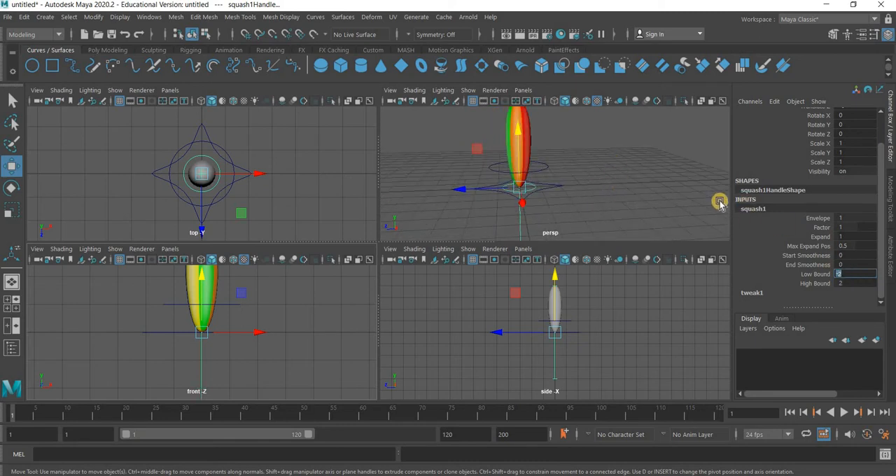
pyautogui.click(850, 227)
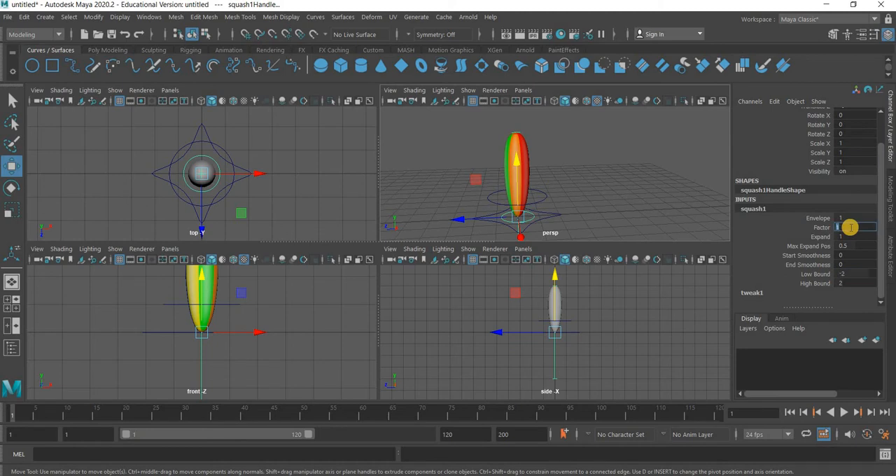
pyautogui.write('-1')
pyautogui.press('Return')
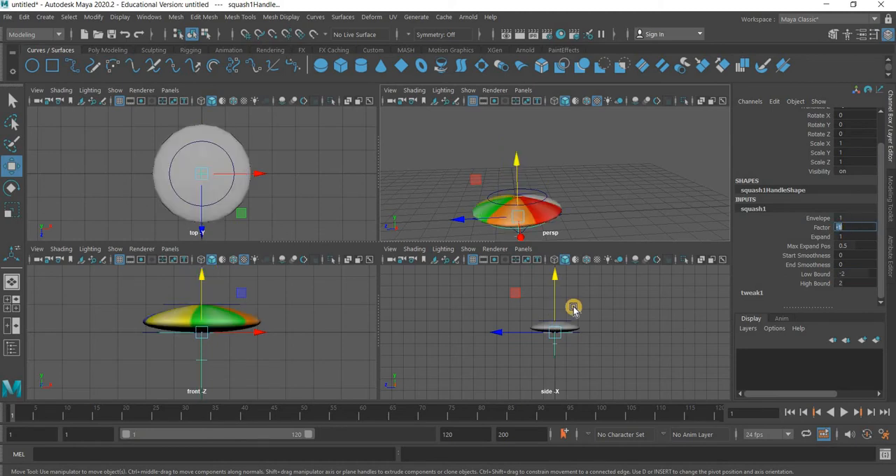
pyautogui.keyDown('alt'); pyautogui.click(246, 336); pyautogui.keyUp('alt')
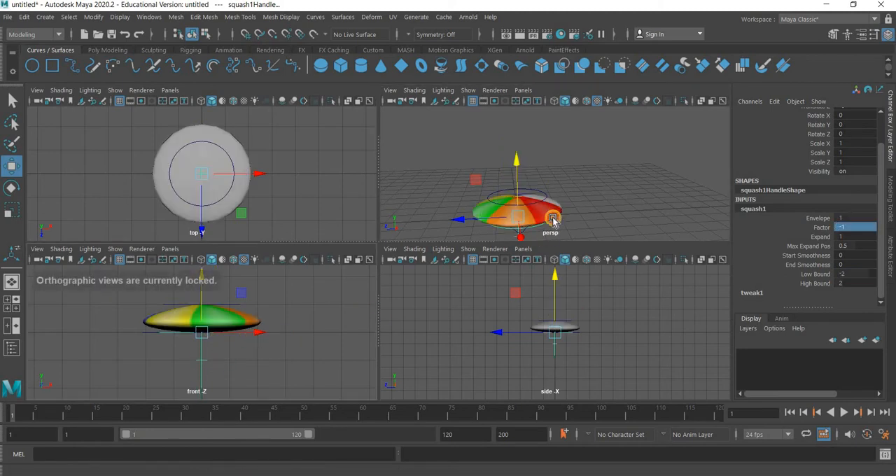
pyautogui.keyDown('alt'); pyautogui.moveTo(553, 221); pyautogui.dragTo(622, 176); pyautogui.keyUp('alt')
pyautogui.keyDown('alt'); pyautogui.moveTo(581, 211); pyautogui.dragTo(602, 187, button='middle'); pyautogui.keyUp('alt')
pyautogui.scroll(5, 601, 187)
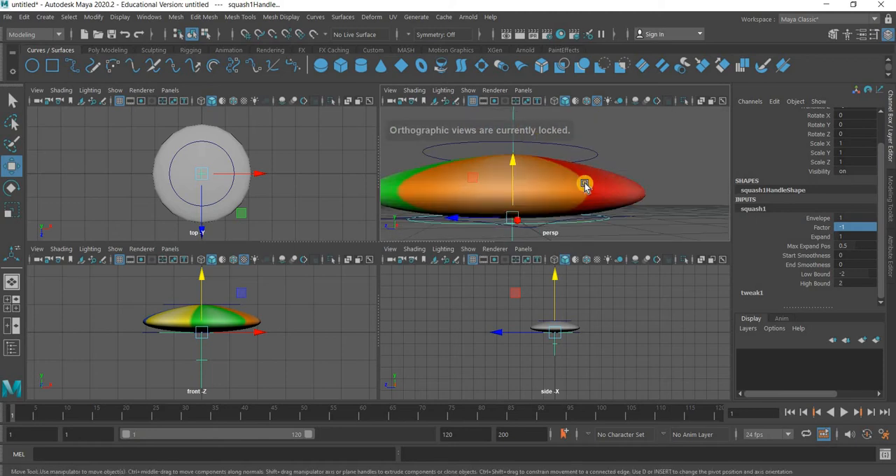
pyautogui.scroll(-3, 490, 175)
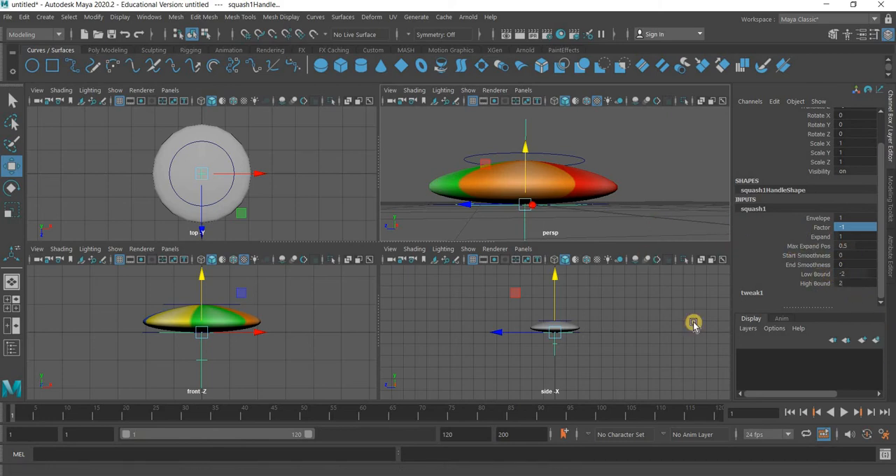
# Reset the squash deformer's Factor to 0 and clear the selection
pyautogui.keyDown('alt'); pyautogui.moveTo(646, 202); pyautogui.dragTo(343, 260); pyautogui.keyUp('alt')
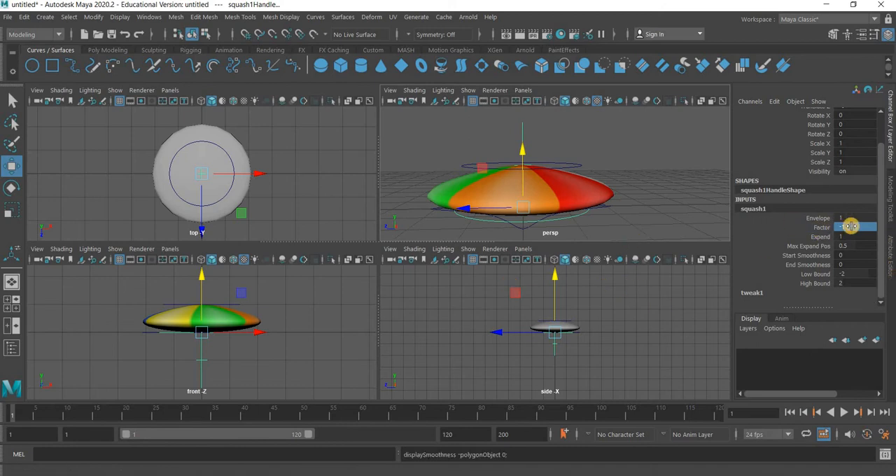
pyautogui.press('Return')
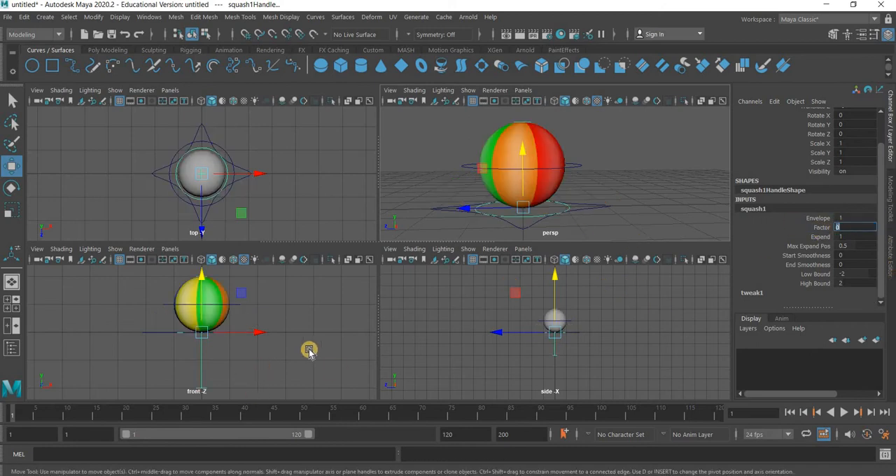
pyautogui.click(324, 356)
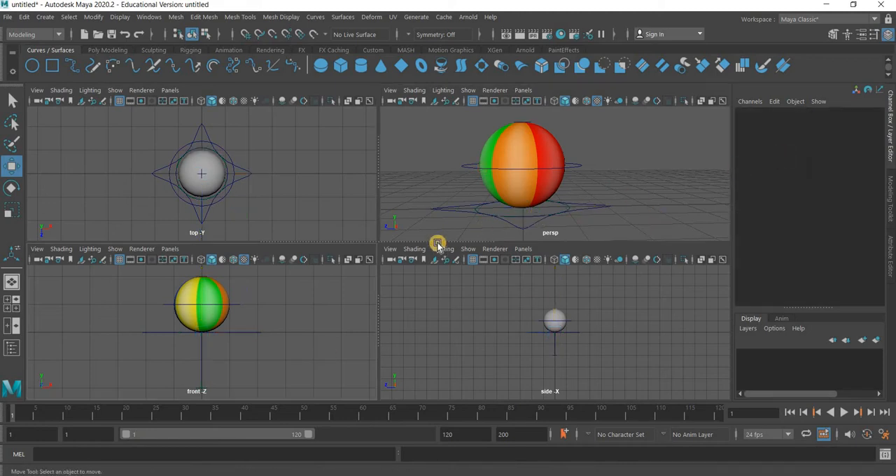
# Enlarge the perspective view to fill the workspace and open the Outliner
pyautogui.press('space')
pyautogui.keyDown('alt'); pyautogui.moveTo(423, 315); pyautogui.dragTo(395, 245); pyautogui.keyUp('alt')
pyautogui.scroll(-3, 410, 250)
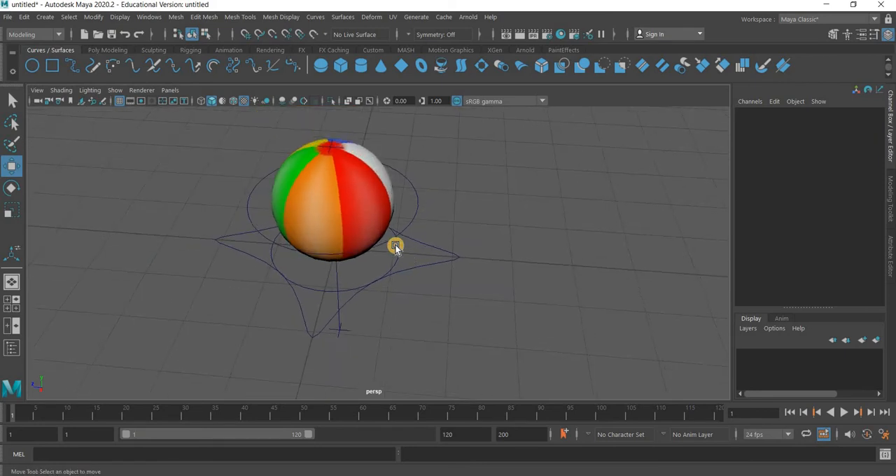
pyautogui.click(150, 16)
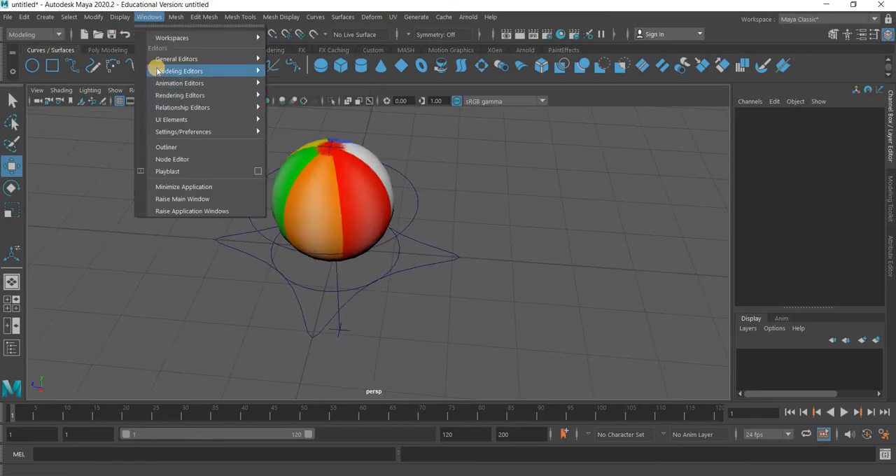
pyautogui.click(167, 147)
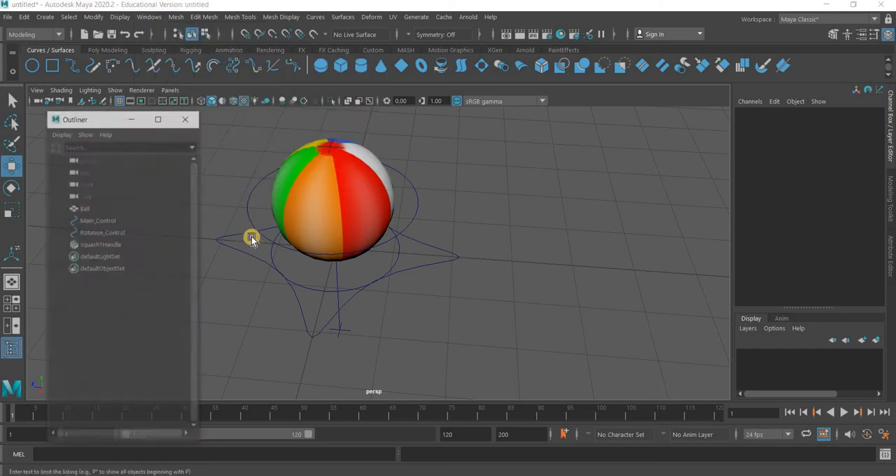
# Parent the ball to Rotation_Control, expand that control's hierarchy in the Outliner, and clear the selection
pyautogui.click(332, 186)
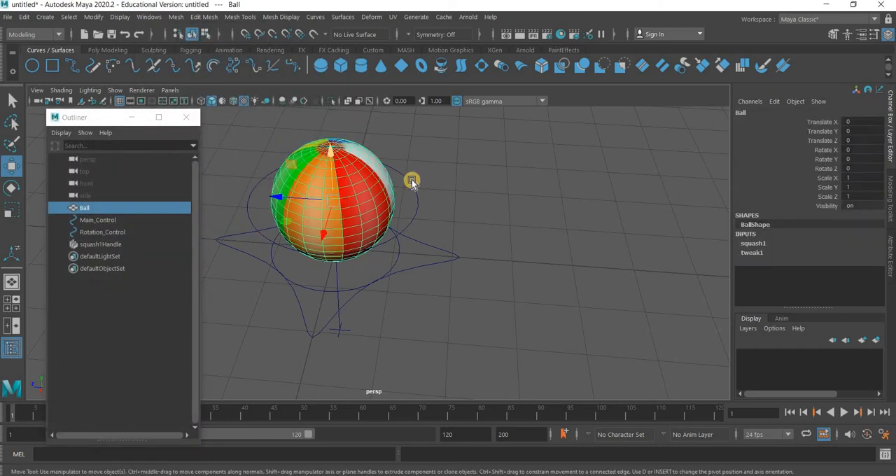
pyautogui.keyDown('shift'); pyautogui.click(415, 192); pyautogui.keyUp('shift')
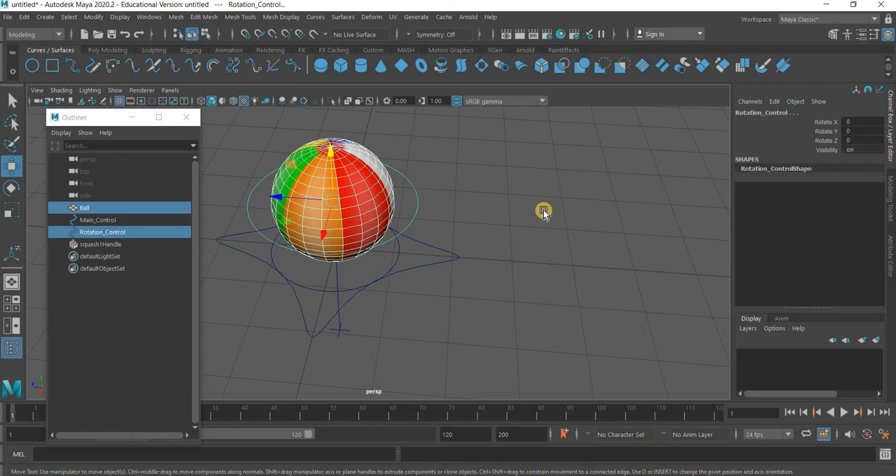
pyautogui.press('p')
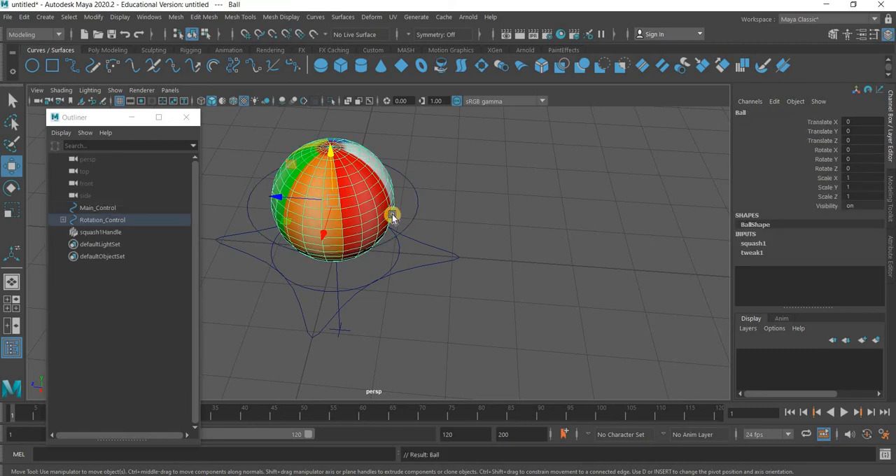
pyautogui.click(63, 220)
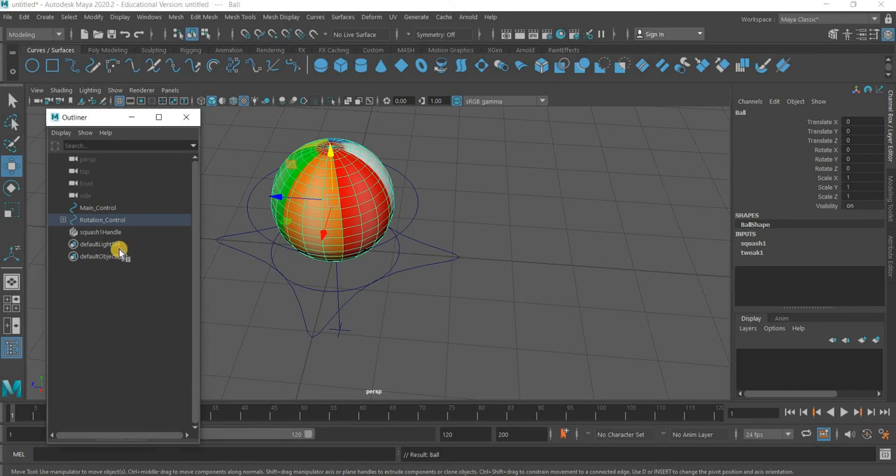
pyautogui.click(422, 210)
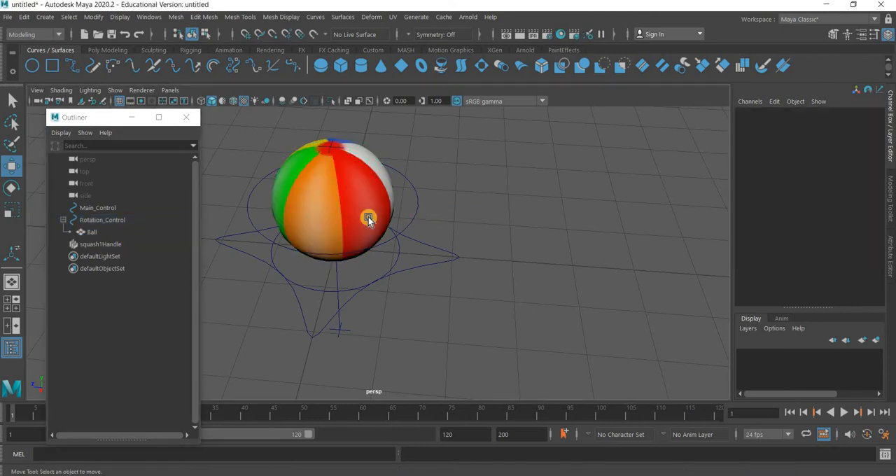
# Rotate Rotation_Control to test whether the ball follows it, and undo the rotation
pyautogui.click(102, 219)
pyautogui.press('e')
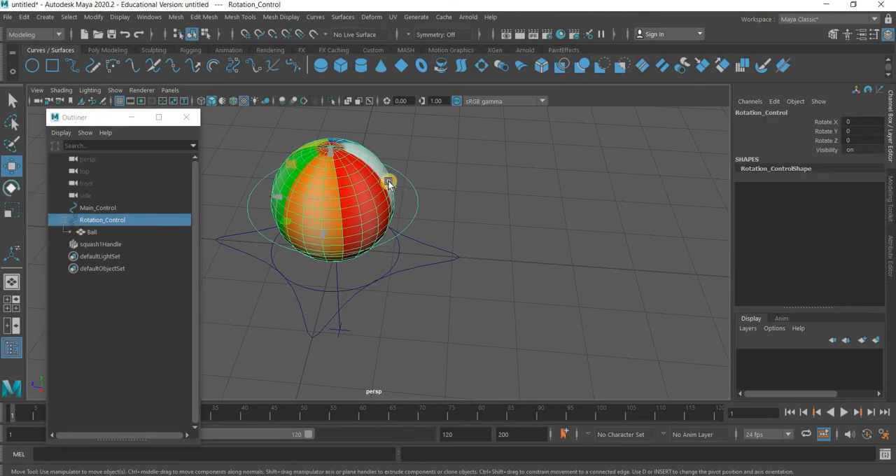
pyautogui.moveTo(378, 212); pyautogui.dragTo(563, 275)
pyautogui.hotkey('ctrl', 'z')
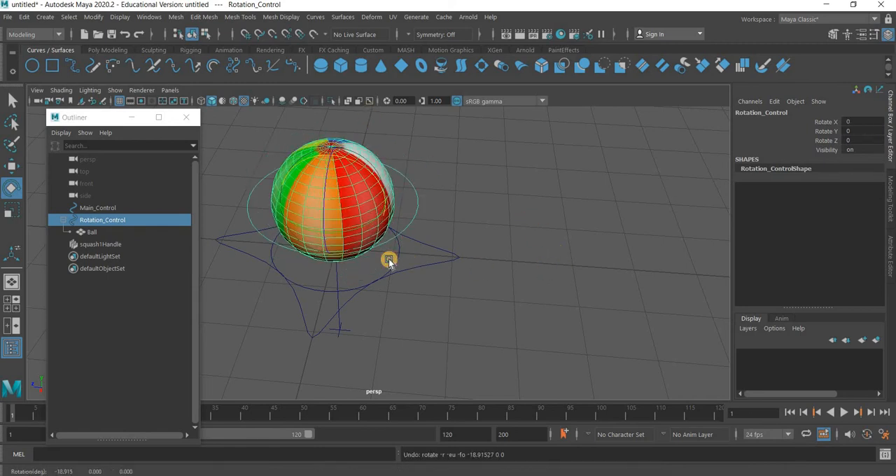
# Parent squash1Handle to Main_Control
pyautogui.click(403, 260)
pyautogui.click(397, 260)
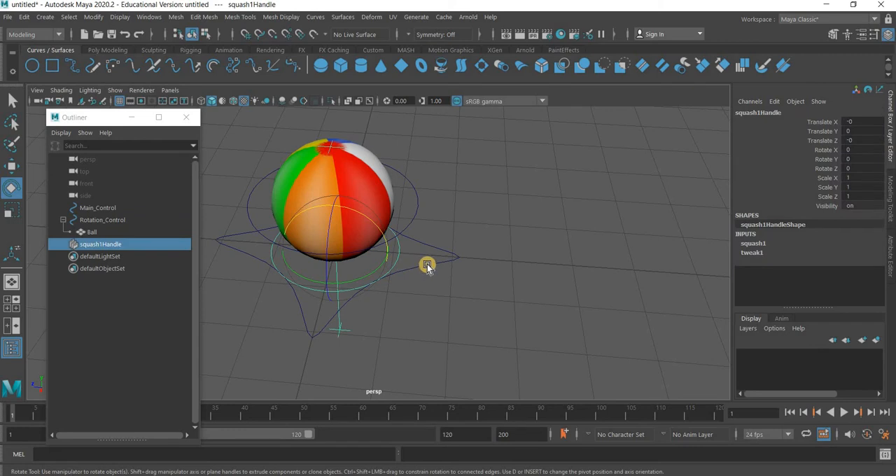
pyautogui.keyDown('shift'); pyautogui.click(427, 264); pyautogui.keyUp('shift')
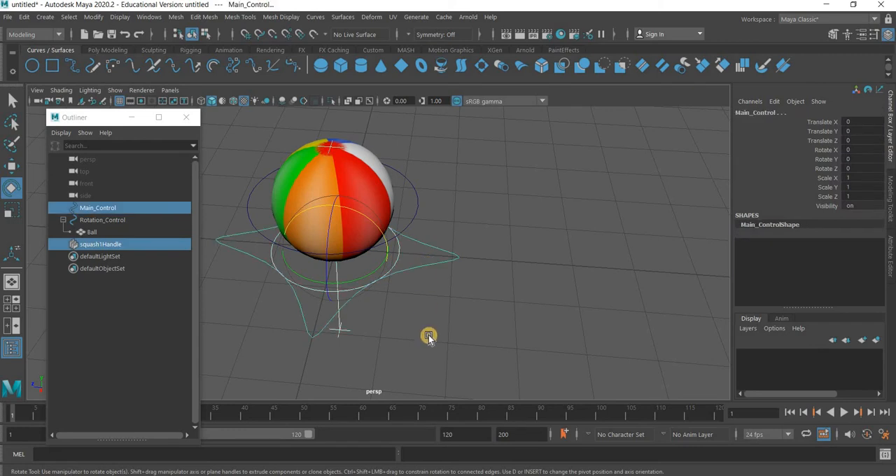
pyautogui.press('p')
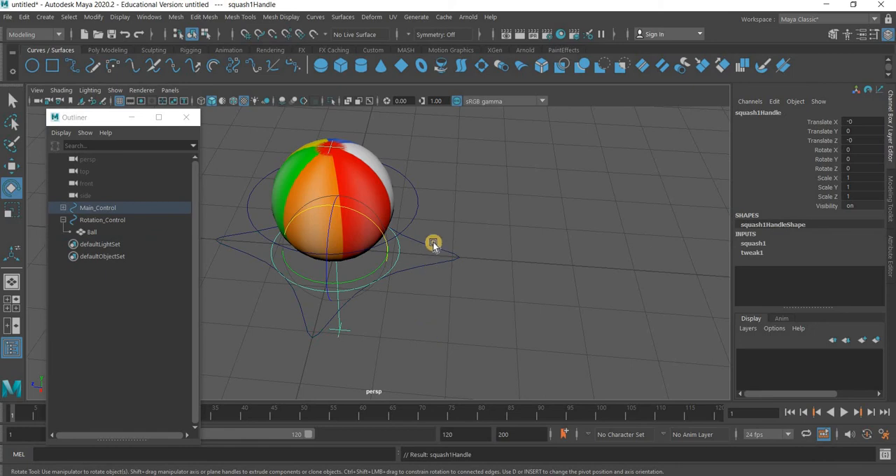
# Parent Rotation_Control, with the ball under it, to Main_Control
pyautogui.click(433, 268)
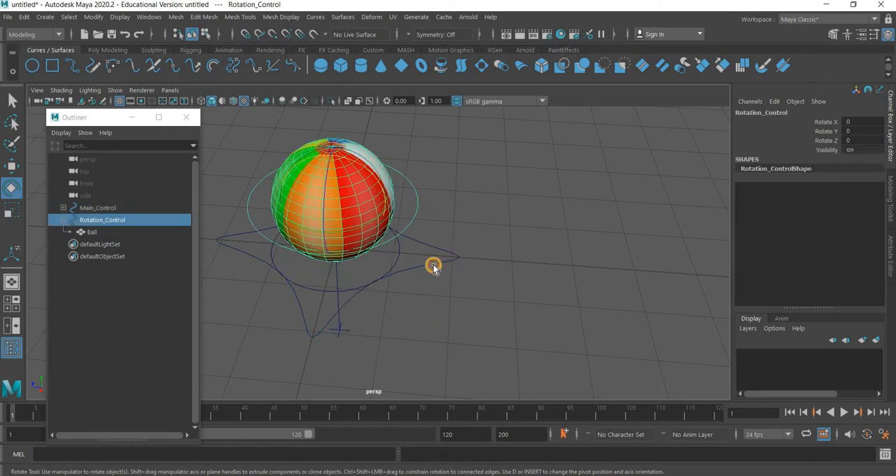
pyautogui.keyDown('shift'); pyautogui.click(434, 267); pyautogui.keyUp('shift')
pyautogui.press('p')
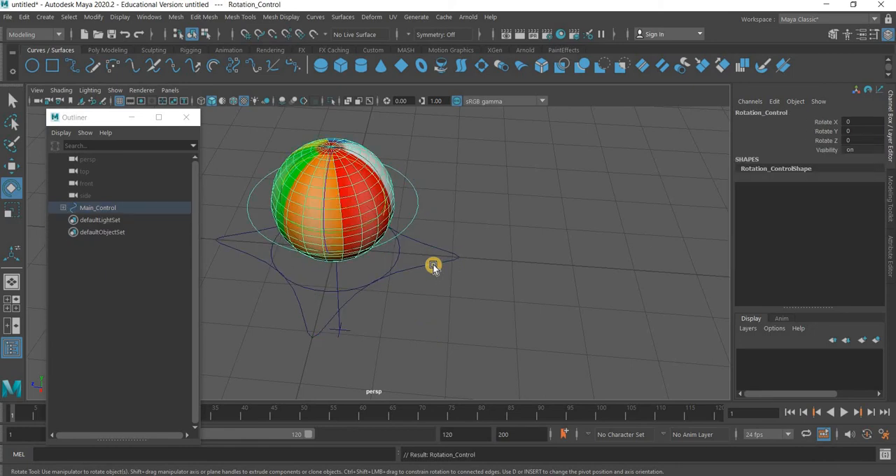
# Expand Main_Control and Rotation_Control in the Outliner and check the objects parented under them
pyautogui.click(65, 206)
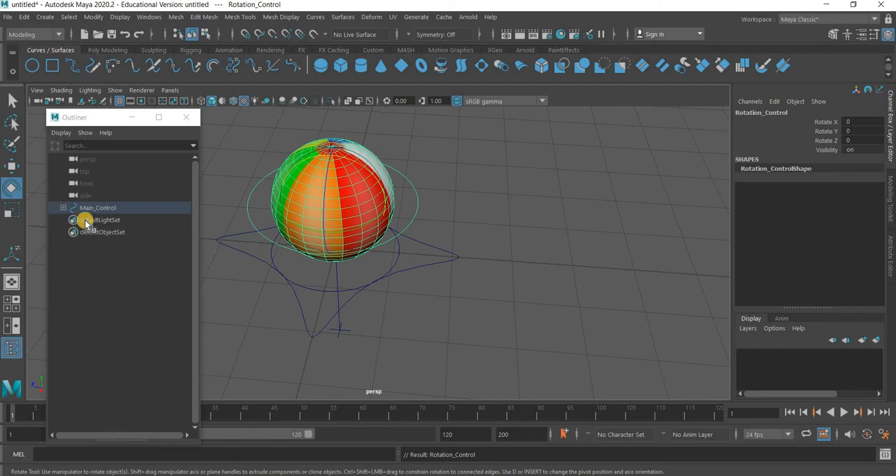
pyautogui.click(116, 221)
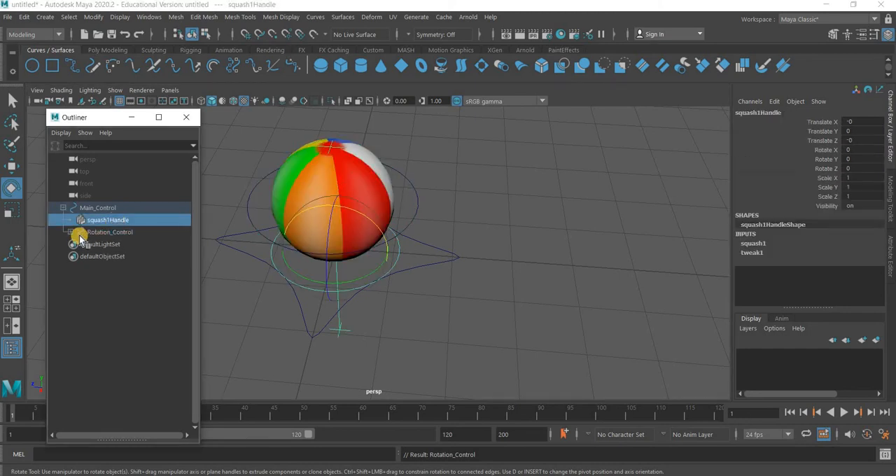
pyautogui.click(78, 232)
pyautogui.click(70, 231)
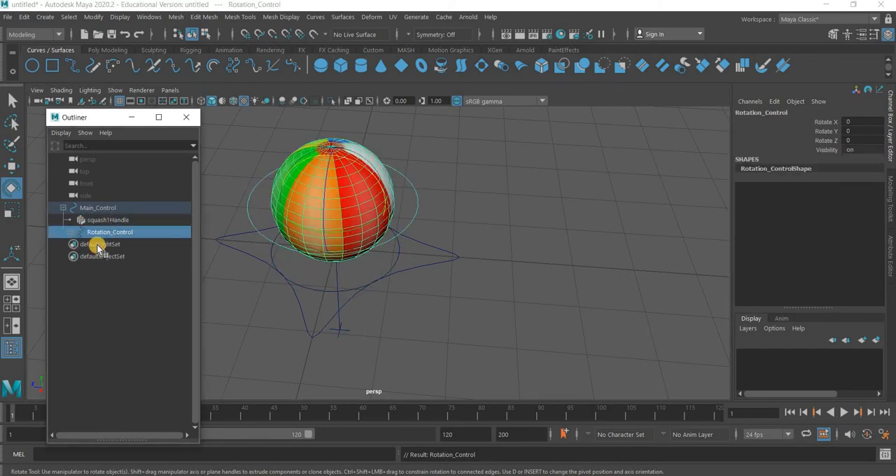
# Tilt the ball by rotating Rotation_Control freely to test the parented hierarchy
pyautogui.click(396, 257)
pyautogui.click(375, 238)
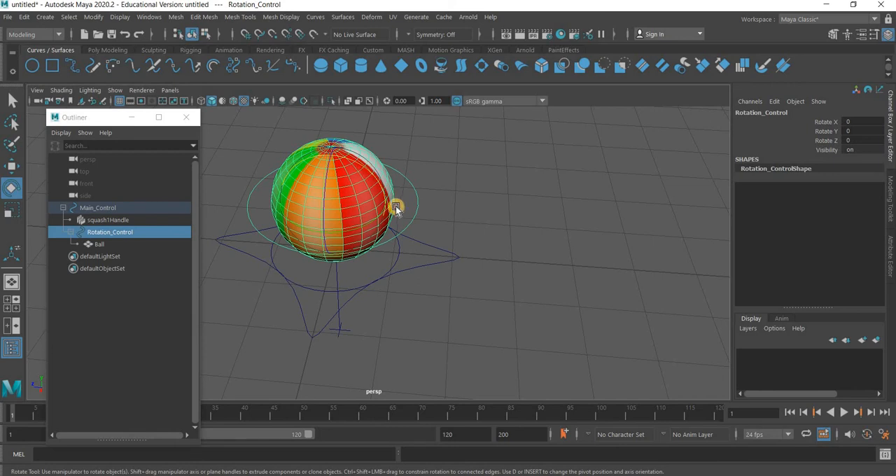
pyautogui.moveTo(394, 206); pyautogui.dragTo(397, 212)
pyautogui.click(401, 261)
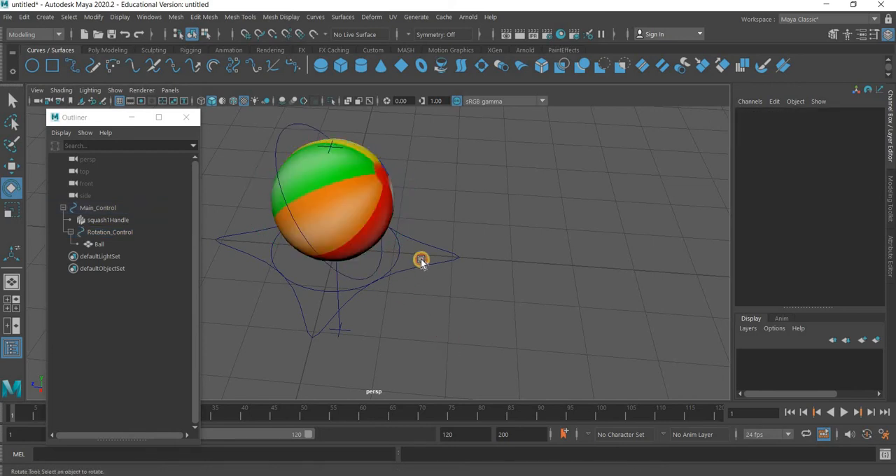
pyautogui.hotkey('ctrl', 'z')
# Raise the squash1 Factor to test the stretch on the rotated ball, and reset it to 0
pyautogui.click(761, 244)
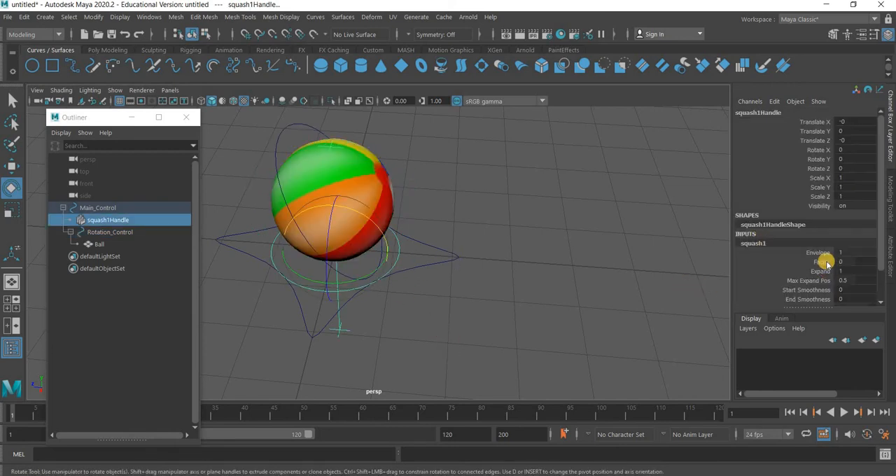
pyautogui.moveTo(573, 266); pyautogui.dragTo(874, 284, button='middle')
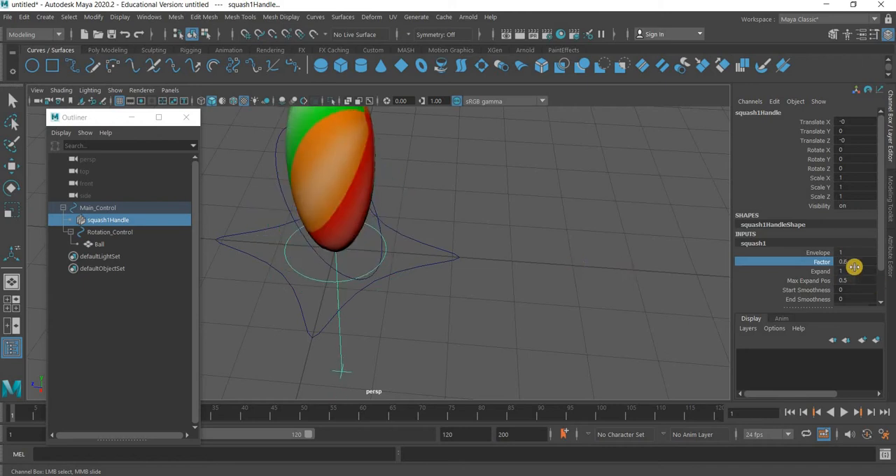
pyautogui.doubleClick(855, 262)
pyautogui.write('0')
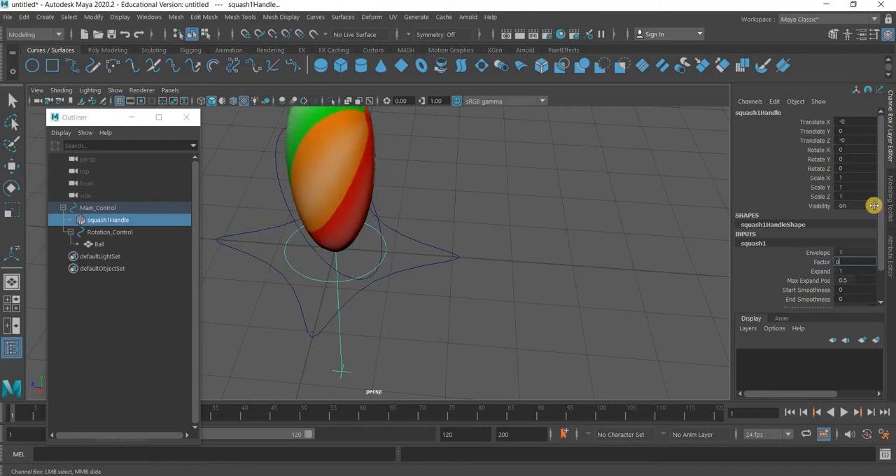
pyautogui.press('Return')
# Reset Rotation_Control's rotation to 0 and clear the selection
pyautogui.click(275, 140)
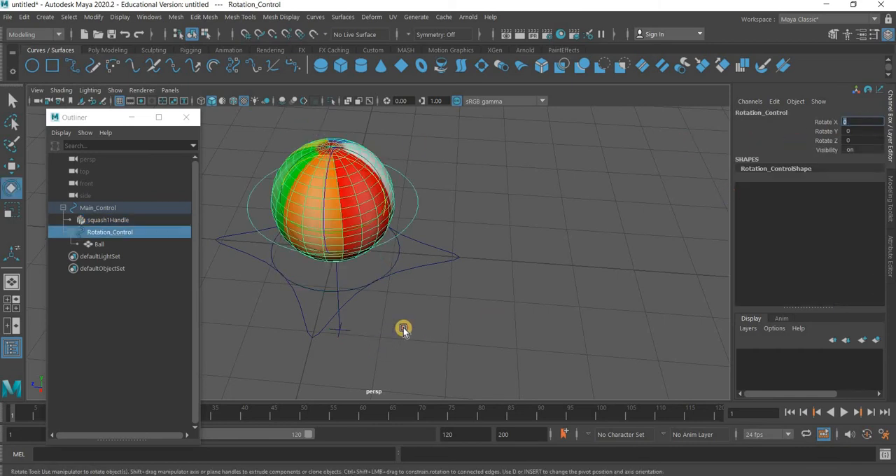
pyautogui.click(420, 306)
# Examine the channels of the squash handle and Main_Control in turn, and clear the selection
pyautogui.keyDown('alt'); pyautogui.moveTo(421, 306); pyautogui.dragTo(446, 314); pyautogui.keyUp('alt')
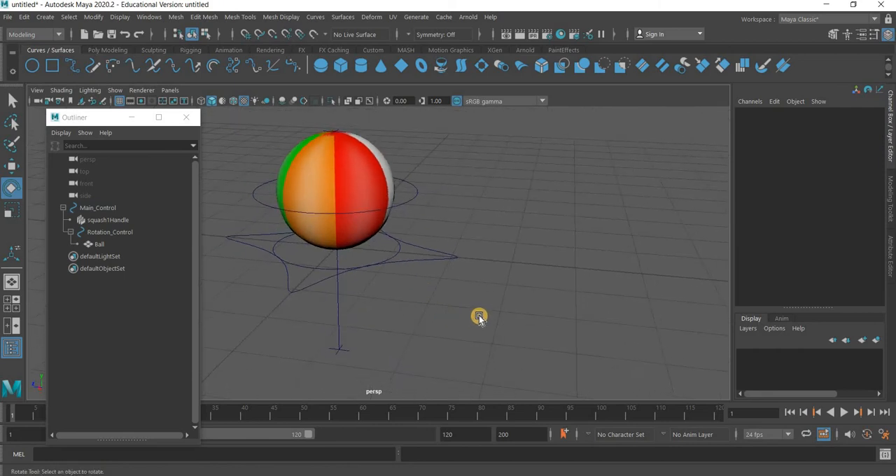
pyautogui.keyDown('alt'); pyautogui.moveTo(478, 318); pyautogui.dragTo(490, 312, button='middle'); pyautogui.keyUp('alt')
pyautogui.scroll(3, 492, 276)
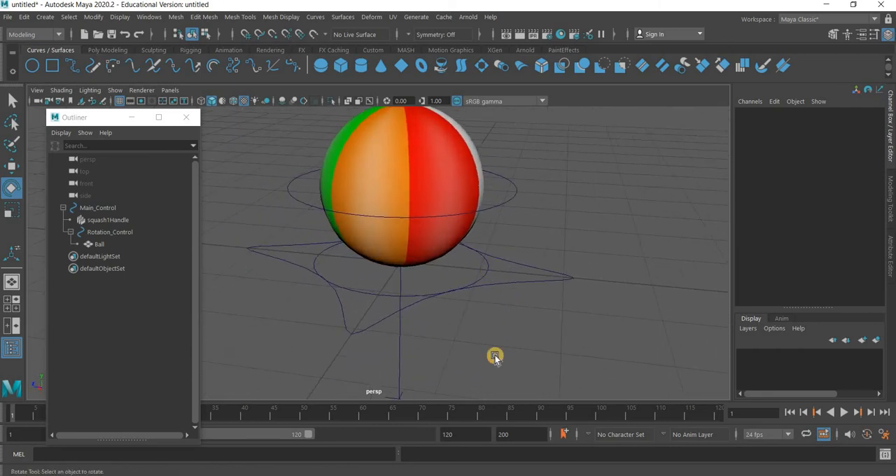
pyautogui.moveTo(498, 355); pyautogui.dragTo(383, 344)
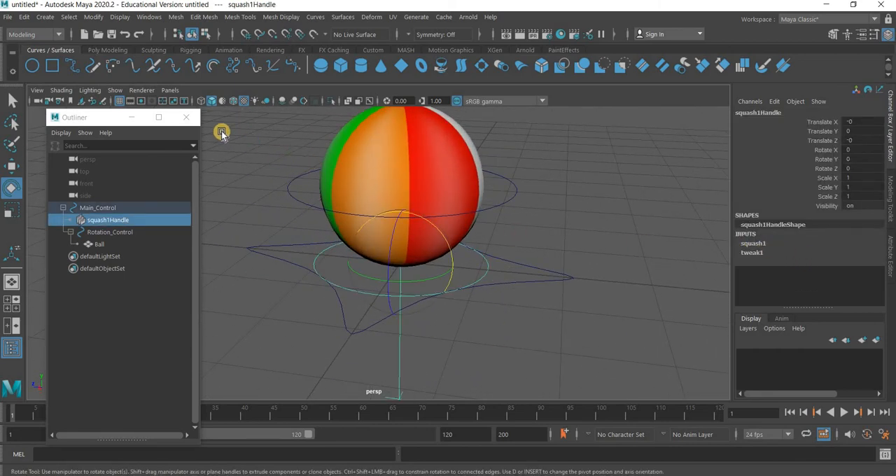
pyautogui.click(531, 280)
pyautogui.click(531, 281)
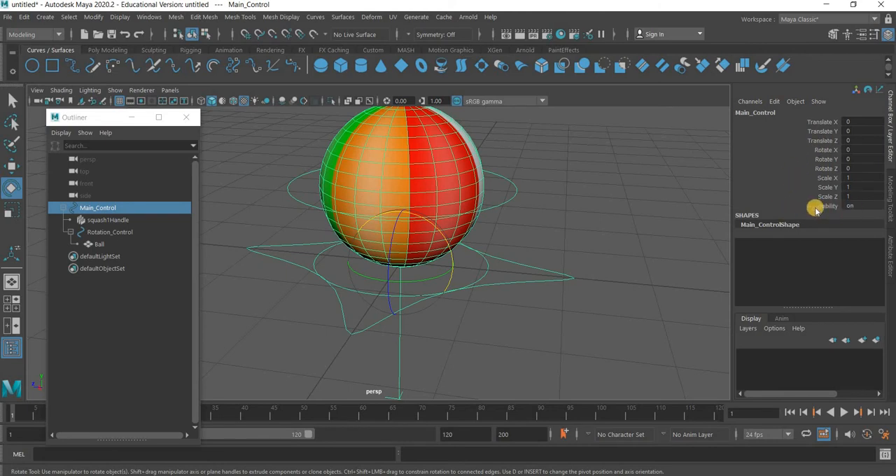
pyautogui.click(506, 285)
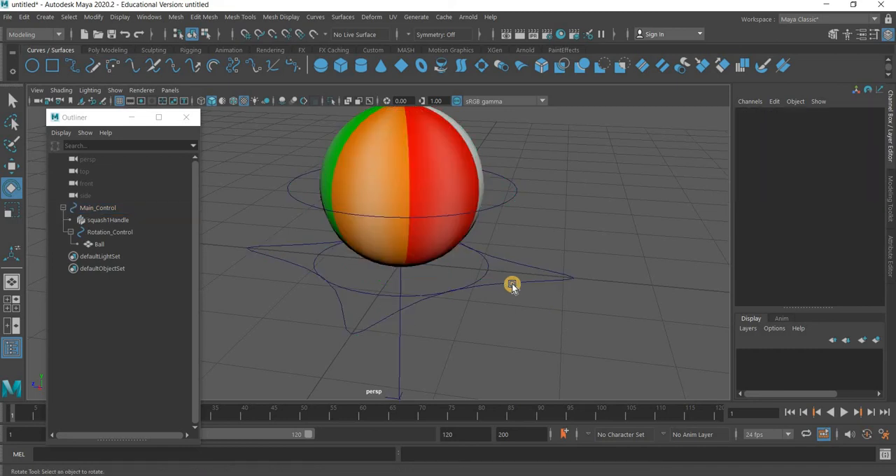
# Add a keyable float attribute with the long name squashstretch to Main_Control
pyautogui.click(512, 285)
pyautogui.click(774, 101)
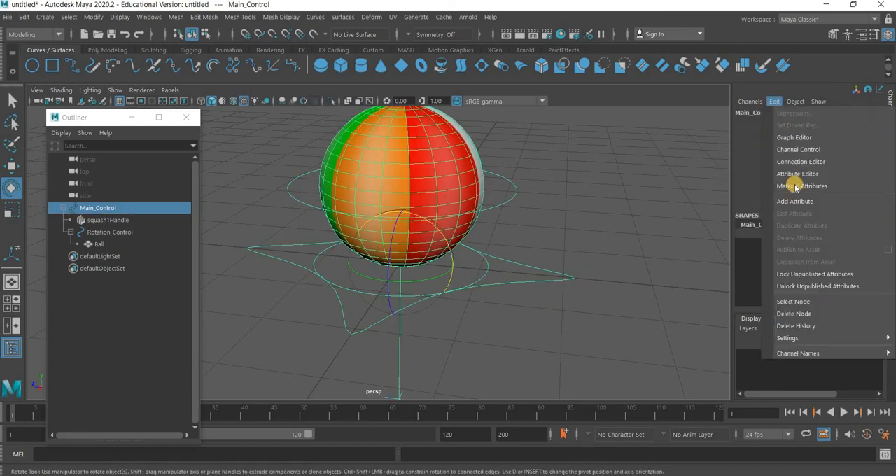
pyautogui.click(796, 201)
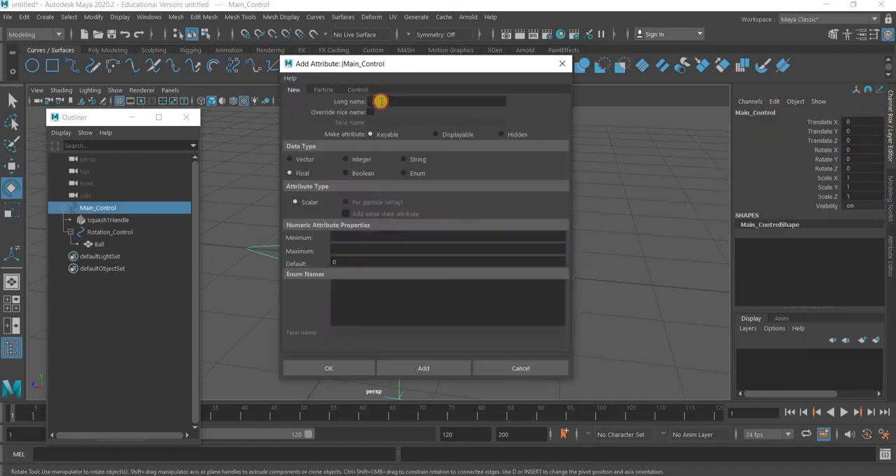
pyautogui.click(380, 101)
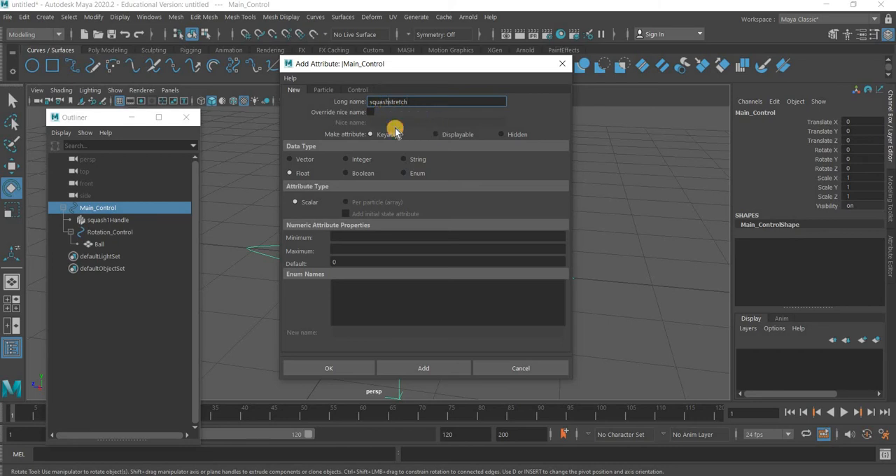
pyautogui.click(341, 373)
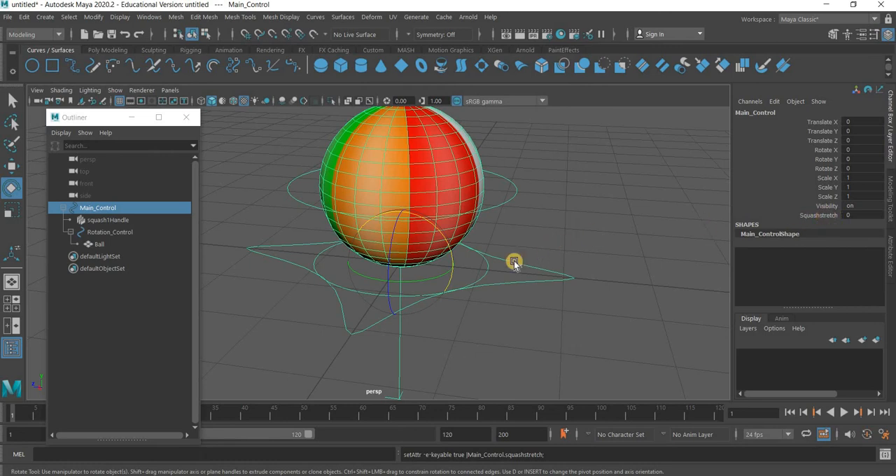
# Close the Outliner and open the Connection Editor with Main_Control selected
pyautogui.click(488, 276)
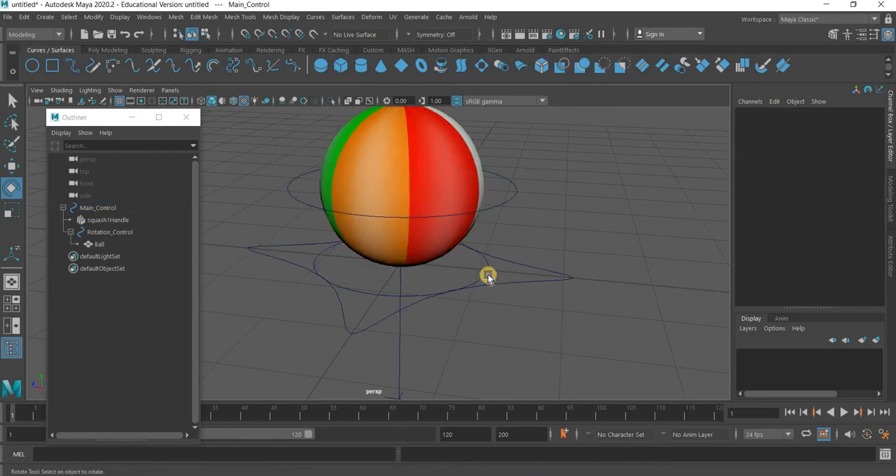
pyautogui.click(399, 337)
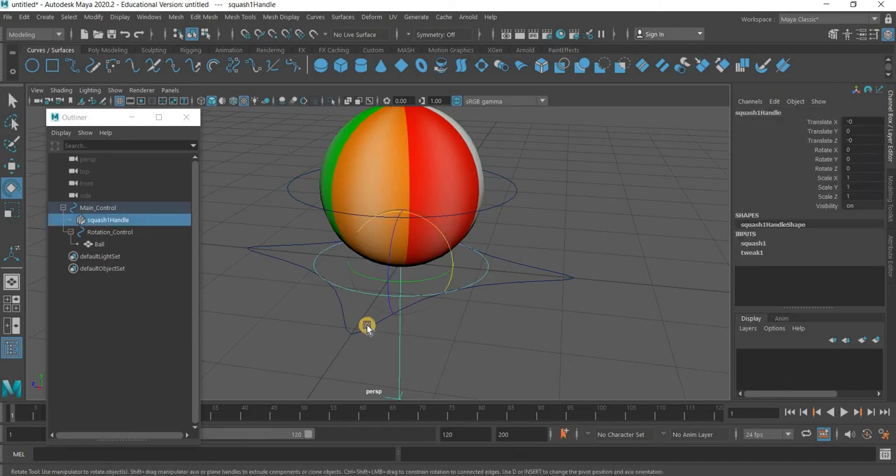
pyautogui.click(366, 329)
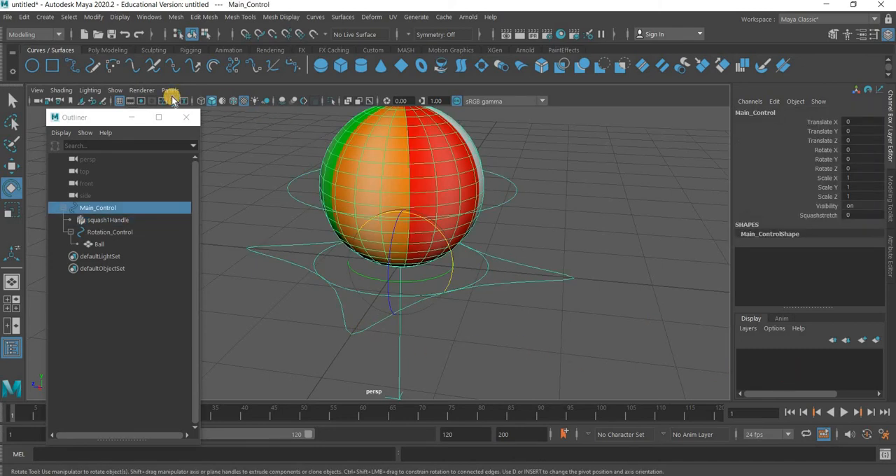
pyautogui.click(186, 117)
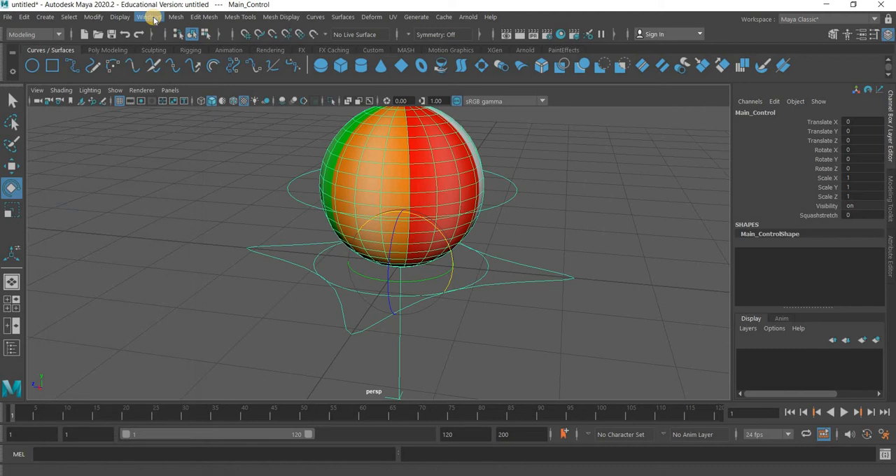
pyautogui.click(150, 17)
pyautogui.moveTo(160, 59)
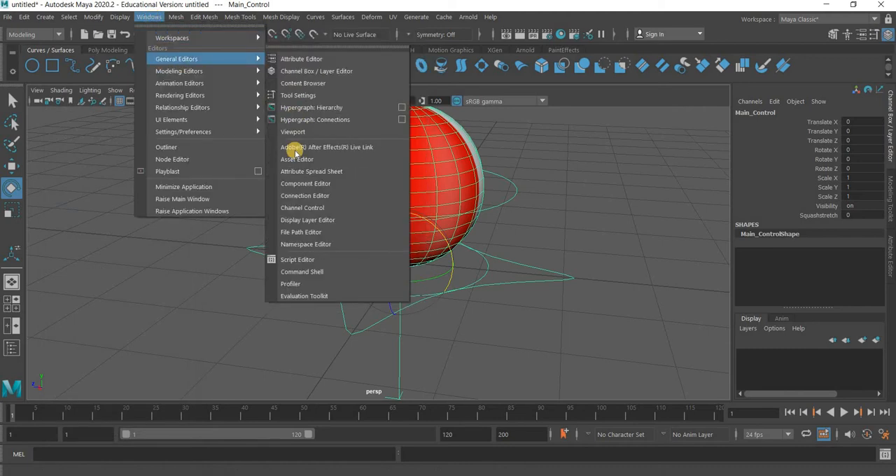
pyautogui.click(289, 199)
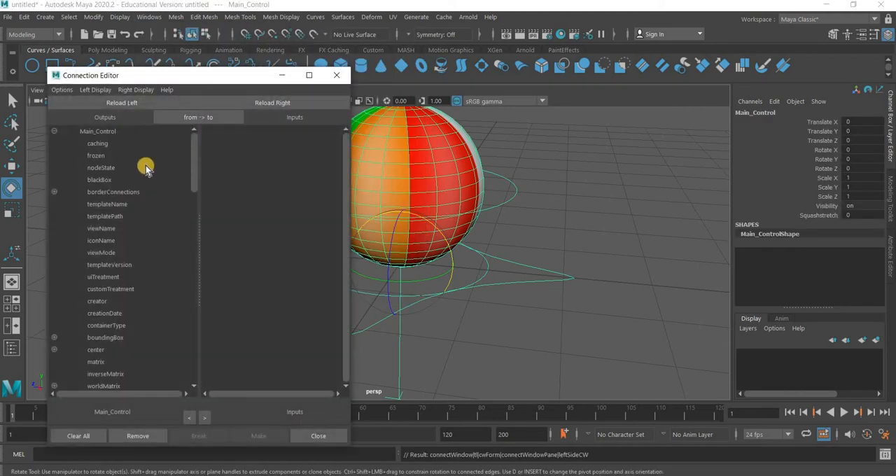
# Load Main_Control as the source in the Connection Editor and select its squashstretch attribute
pyautogui.scroll(-15, 120, 376)
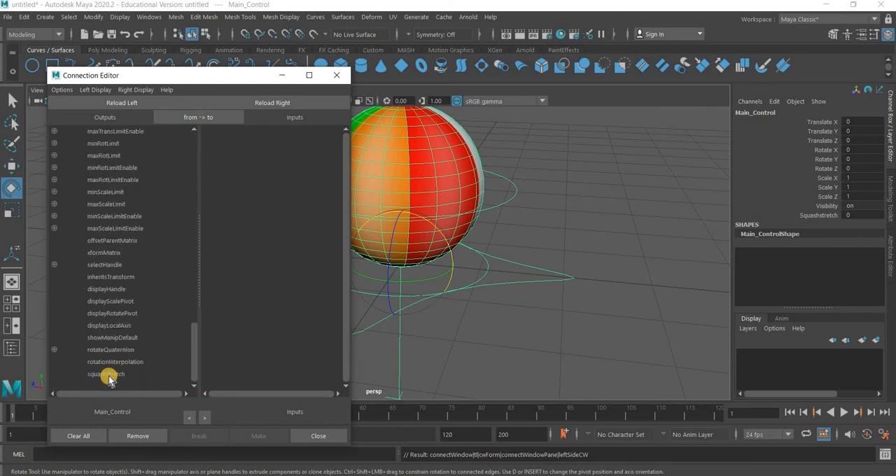
pyautogui.click(109, 375)
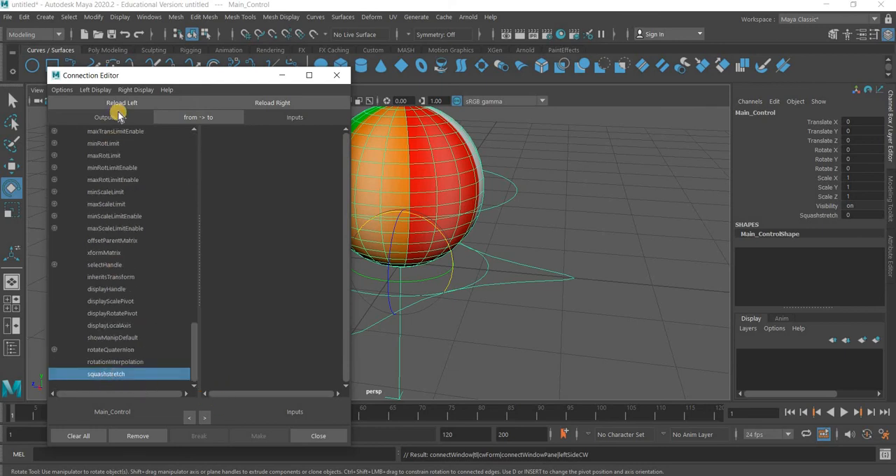
pyautogui.click(122, 105)
pyautogui.click(105, 375)
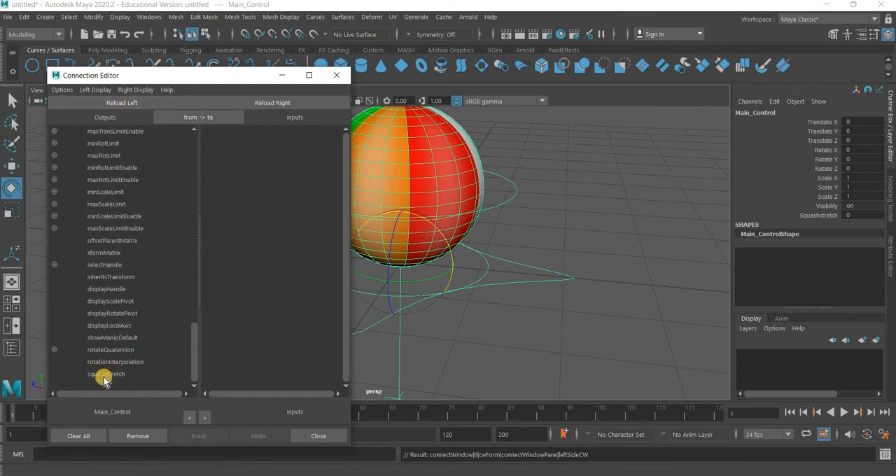
pyautogui.click(104, 378)
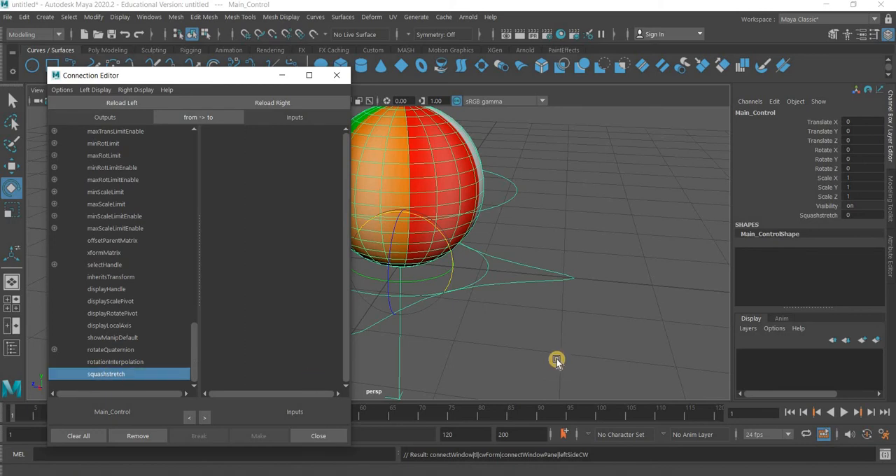
# Load the squash handle with its squash1 node as the target and connect Main_Control's squashstretch attribute to the squash1 factor
pyautogui.click(483, 277)
pyautogui.click(483, 277)
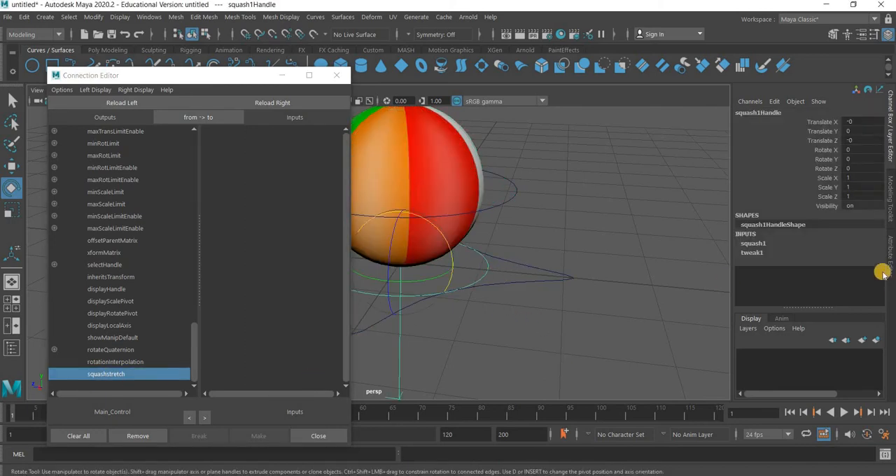
pyautogui.click(798, 257)
pyautogui.click(280, 103)
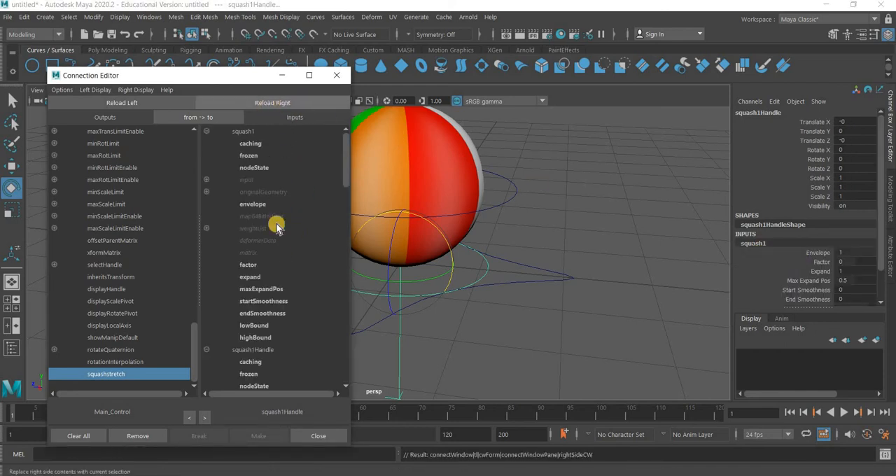
pyautogui.click(250, 266)
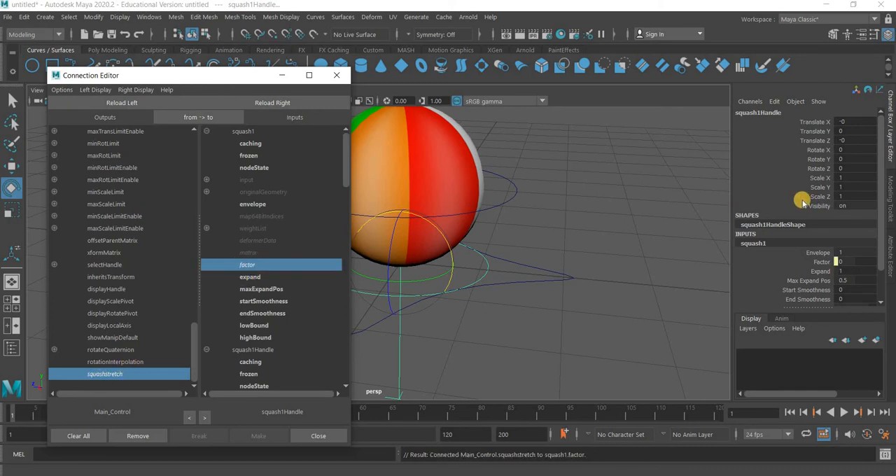
# Test the connection by varying Main_Control's Squashstretch value, and reset it to 0
pyautogui.click(530, 282)
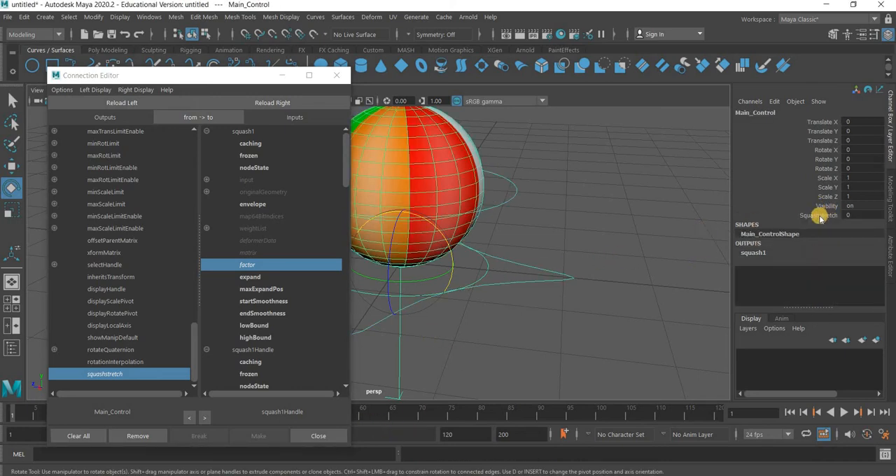
pyautogui.click(819, 215)
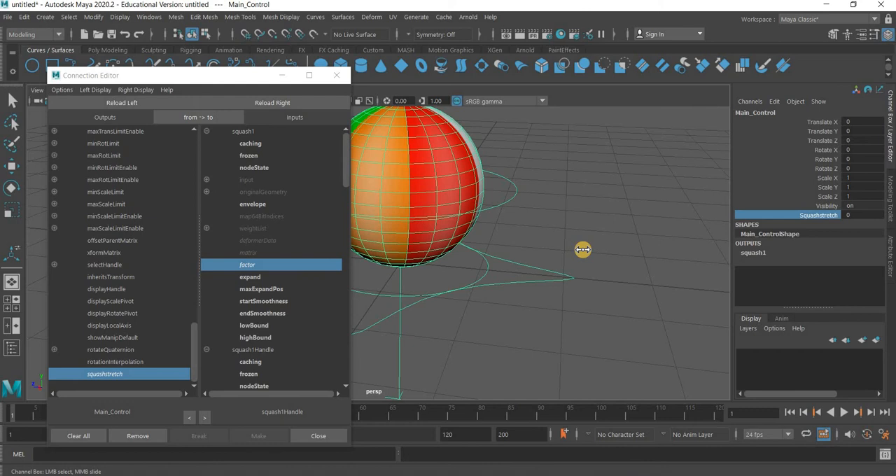
pyautogui.moveTo(583, 249); pyautogui.dragTo(609, 250, button='middle')
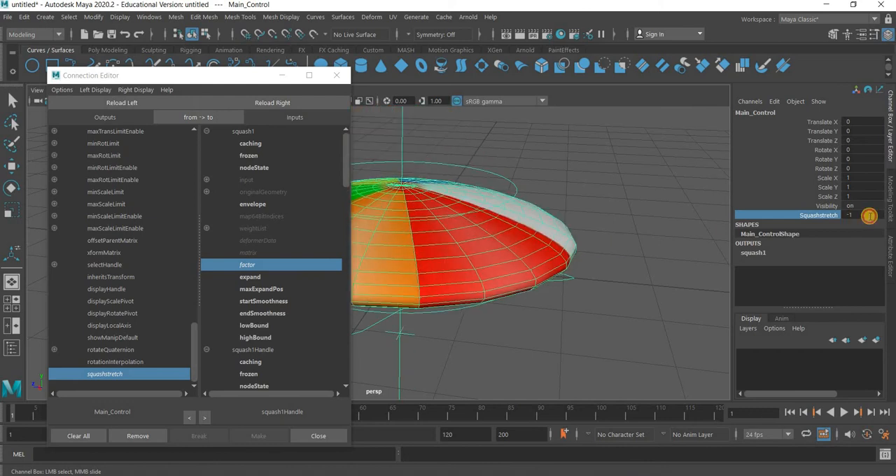
pyautogui.doubleClick(868, 215)
pyautogui.write('0')
pyautogui.press('Return')
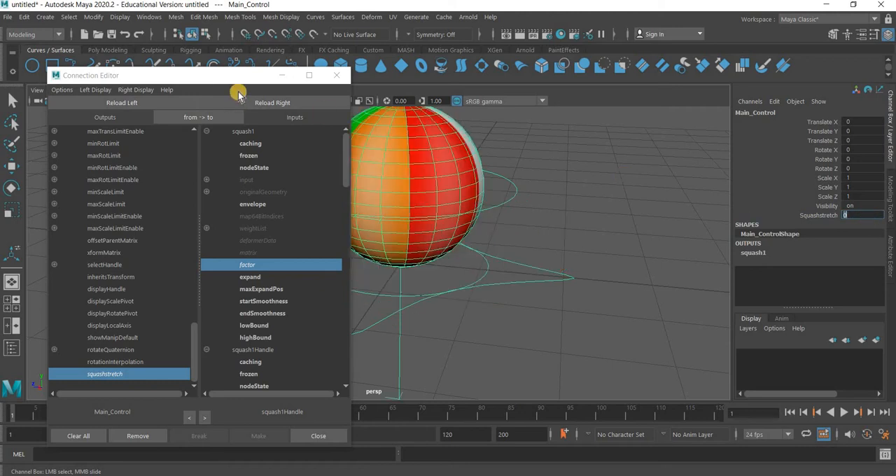
# Close the Connection Editor and hide the squash deformer handle beneath the ball
pyautogui.click(339, 77)
pyautogui.click(493, 275)
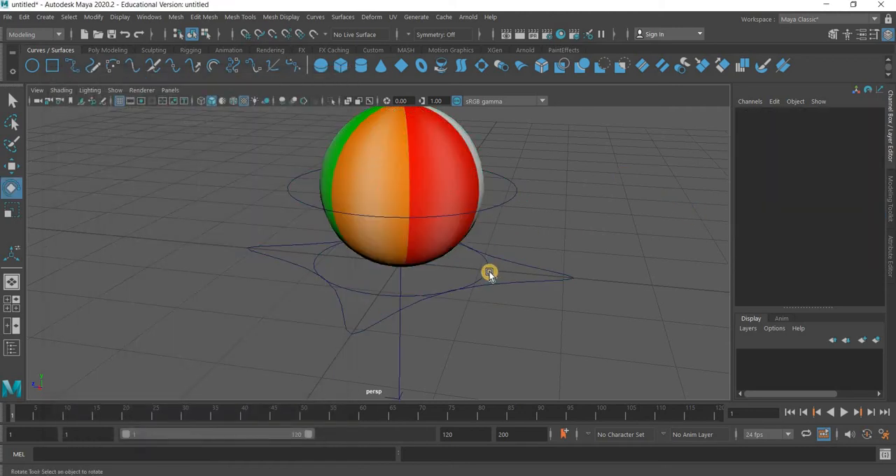
pyautogui.click(489, 275)
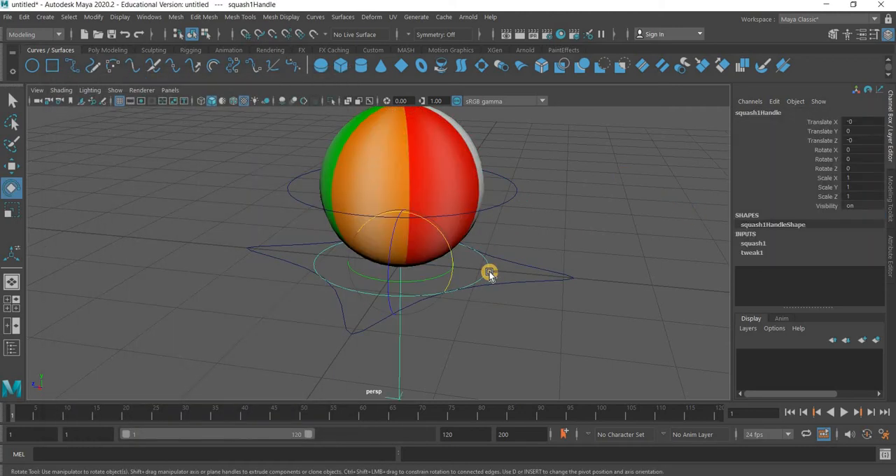
pyautogui.hotkey('ctrl', 'h')
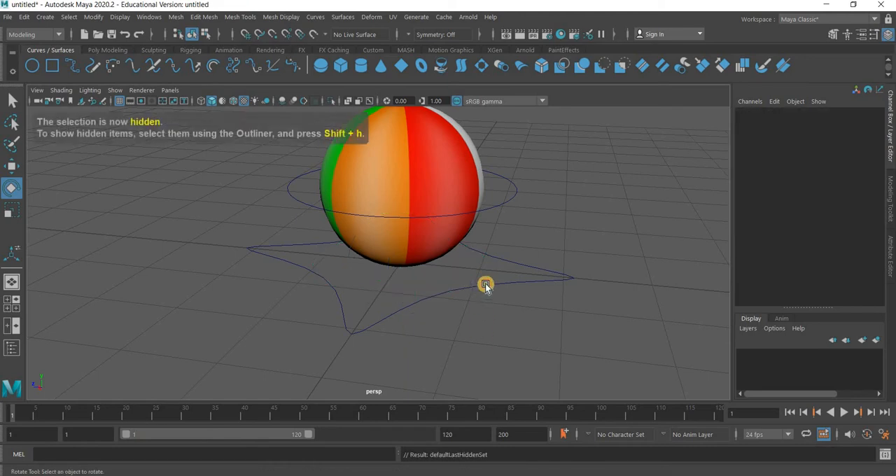
# Set Main_Control's Squashstretch to about 0.9 to test stretching the ball with the handle hidden
pyautogui.click(486, 286)
pyautogui.click(814, 215)
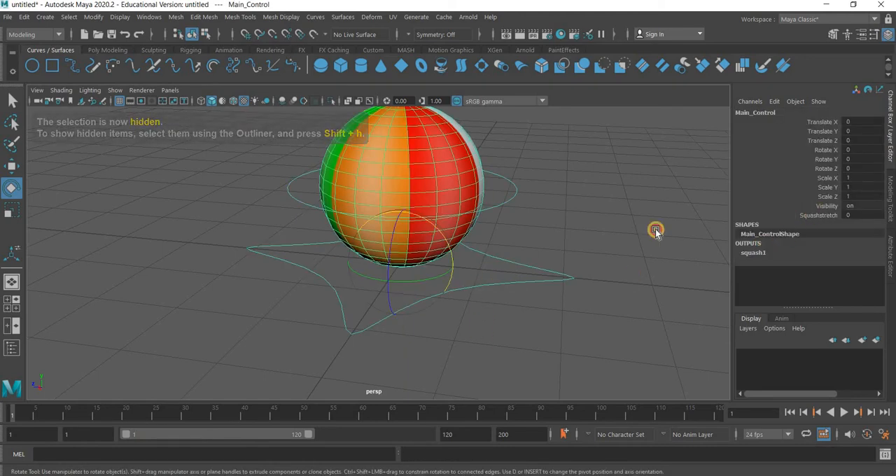
pyautogui.moveTo(630, 231); pyautogui.dragTo(631, 227, button='middle')
pyautogui.moveTo(508, 198); pyautogui.dragTo(498, 206, button='middle')
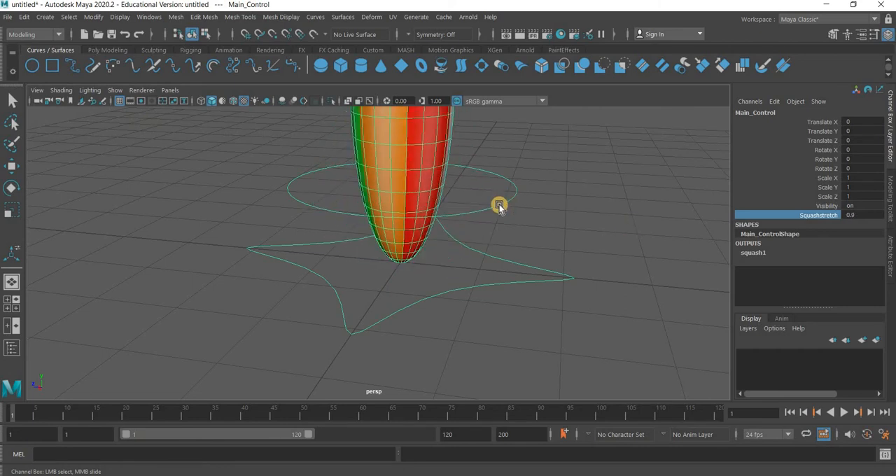
# Try rotating the stretched ball with Rotation_Control, and undo the rotation
pyautogui.click(425, 156)
pyautogui.press('e')
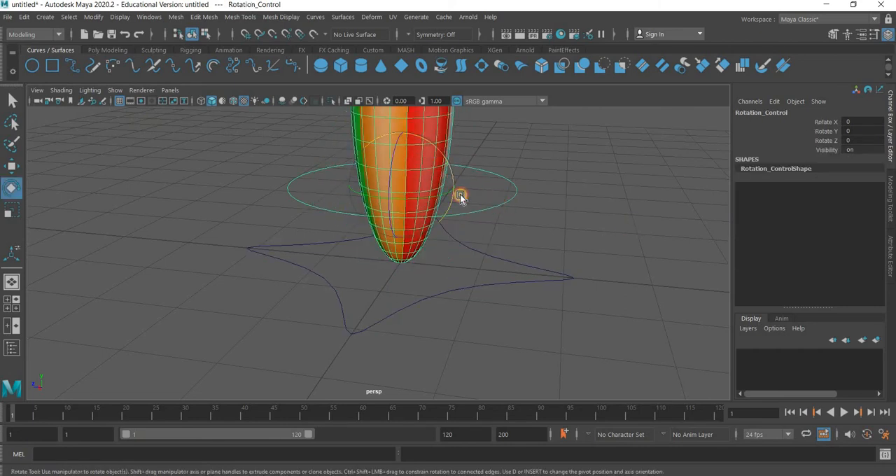
pyautogui.moveTo(459, 194)
pyautogui.mouseDown()
pyautogui.moveTo(426, 83)
pyautogui.moveTo(455, 199)
pyautogui.mouseUp()
pyautogui.scroll(-4, 555, 201)
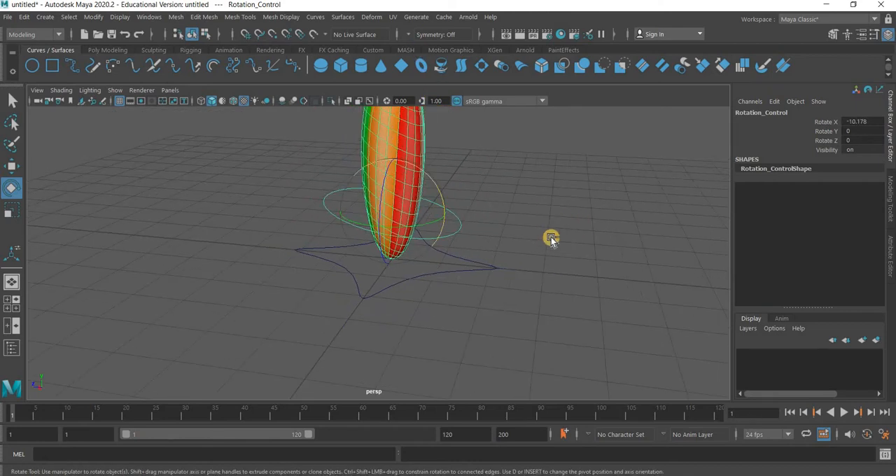
# Reset Main_Control's Squashstretch to 0 and clear the selection
pyautogui.click(479, 271)
pyautogui.hotkey('ctrl', 'z')
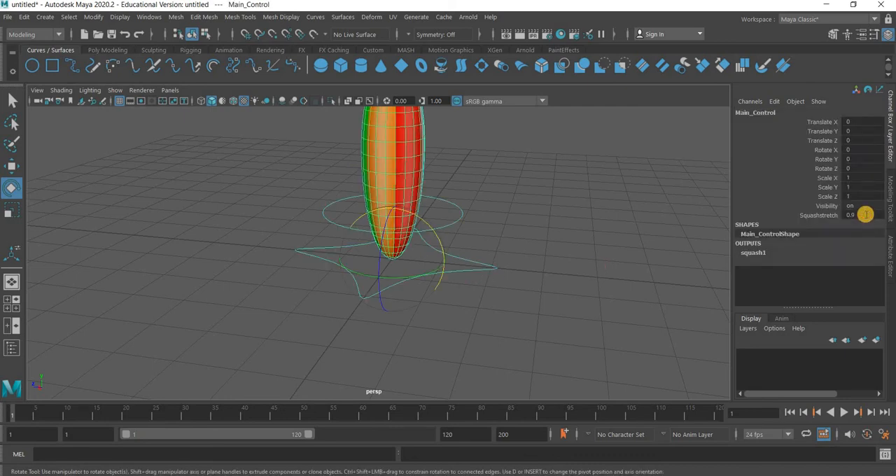
pyautogui.write('0')
pyautogui.press('Return')
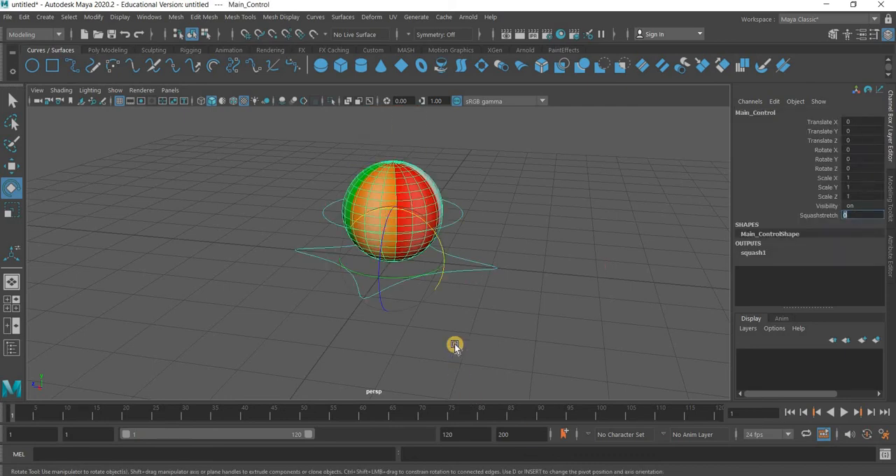
pyautogui.click(455, 311)
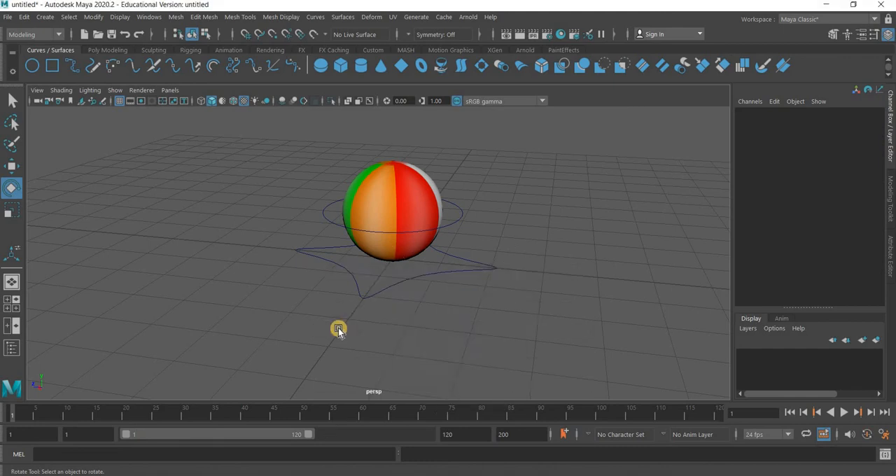
# Switch to the full-size front view and select Main_Control with the Move tool active
pyautogui.press('space')
pyautogui.press('space')
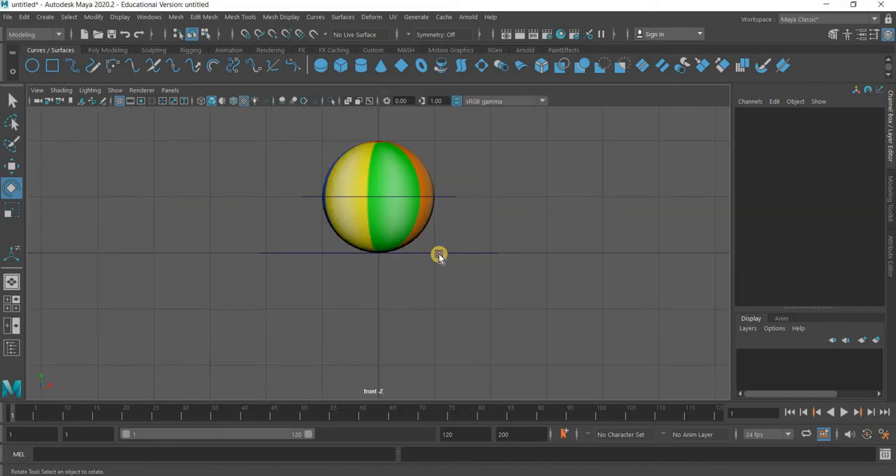
pyautogui.click(439, 254)
pyautogui.scroll(-6, 430, 334)
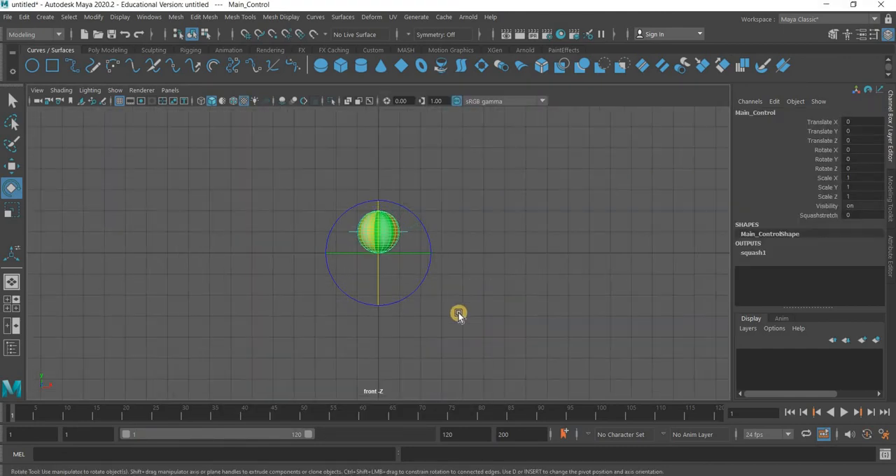
pyautogui.keyDown('alt'); pyautogui.moveTo(450, 323); pyautogui.dragTo(414, 360, button='middle'); pyautogui.keyUp('alt')
pyautogui.click(12, 168)
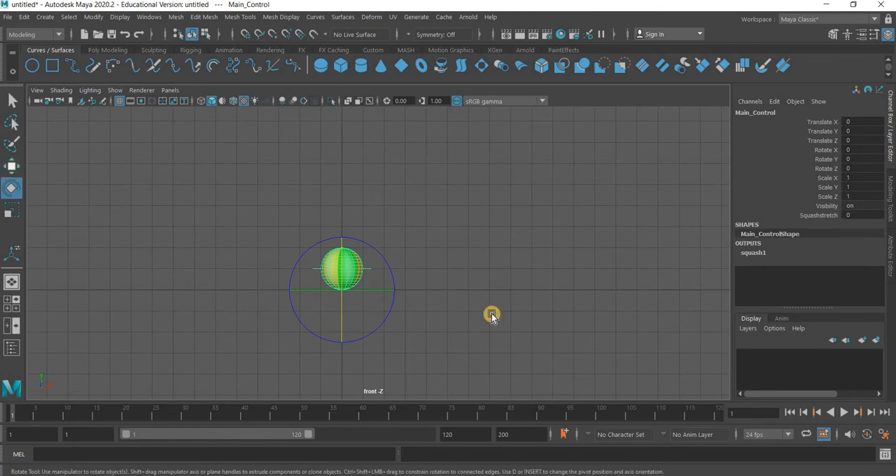
# Key Main_Control's Translate X and Translate Y at frame 10 with the ball at the origin
pyautogui.click(67, 416)
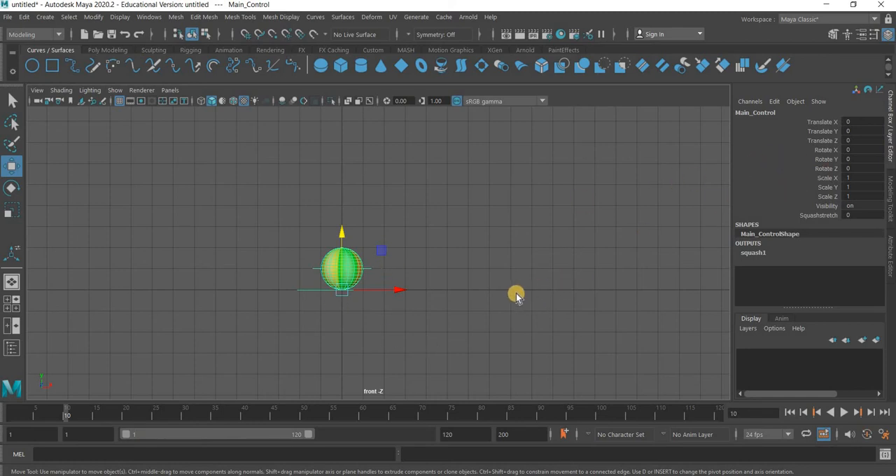
pyautogui.click(375, 272)
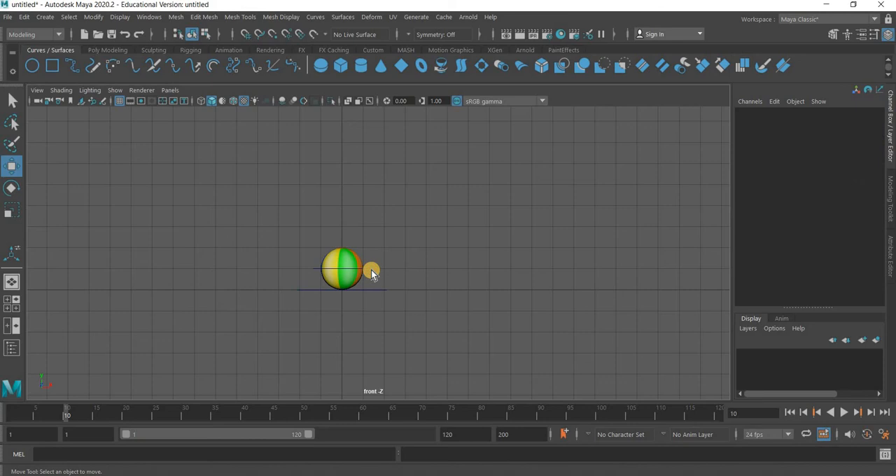
pyautogui.hotkey('ctrl', 'z')
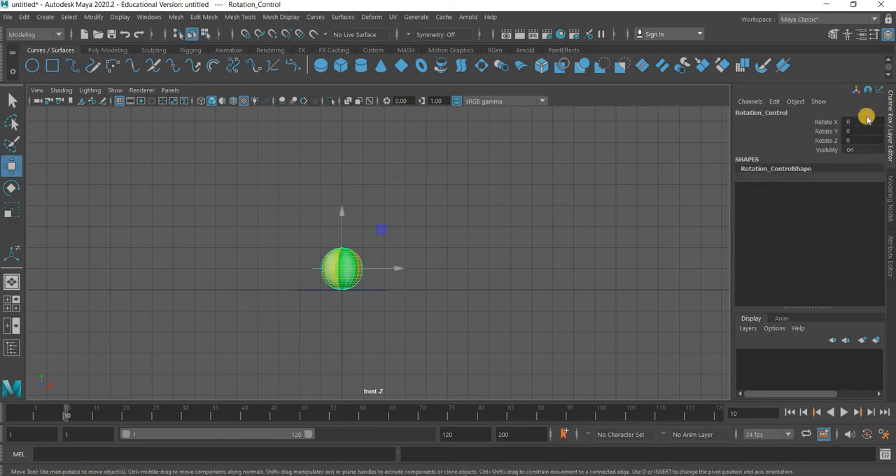
pyautogui.moveTo(380, 291); pyautogui.dragTo(441, 310)
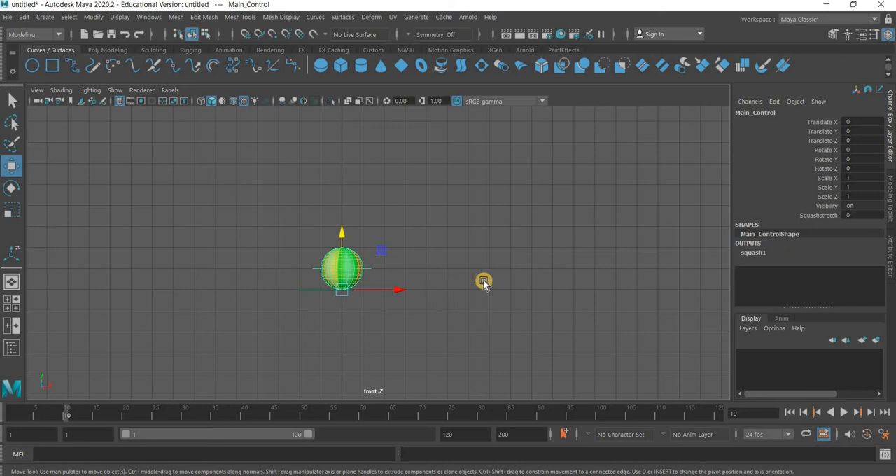
pyautogui.moveTo(819, 123); pyautogui.dragTo(821, 132)
pyautogui.rightClick(821, 131)
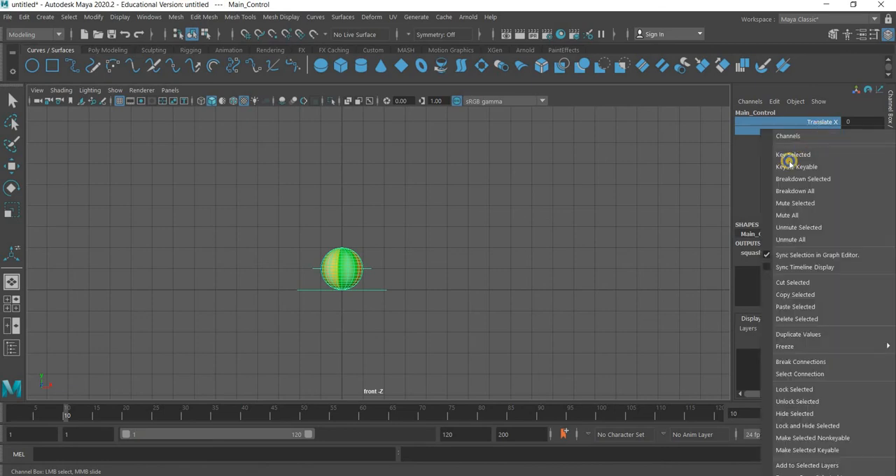
pyautogui.click(791, 155)
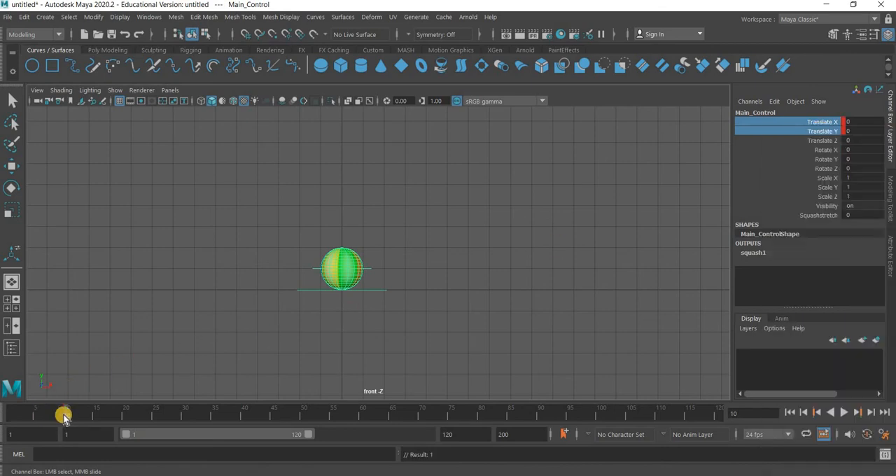
# At frame 1, move Main_Control to about -5.03 in X and 5.03 in Y, and key both channels
pyautogui.moveTo(35, 420); pyautogui.dragTo(4, 424)
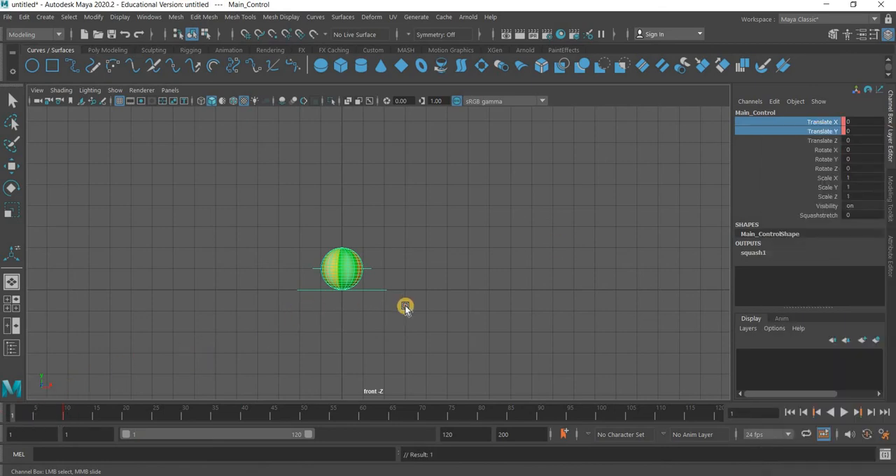
pyautogui.press('w')
pyautogui.click(384, 293)
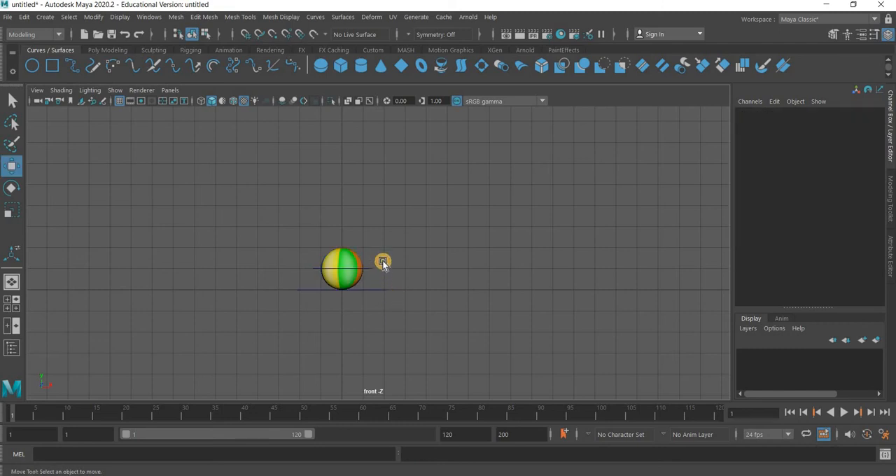
pyautogui.hotkey('ctrl', 'z')
pyautogui.moveTo(384, 255); pyautogui.dragTo(254, 125)
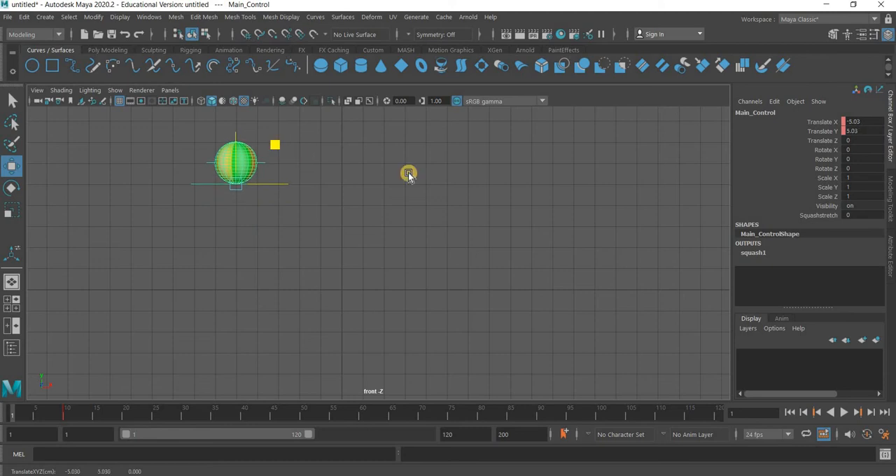
pyautogui.moveTo(830, 131); pyautogui.dragTo(829, 129)
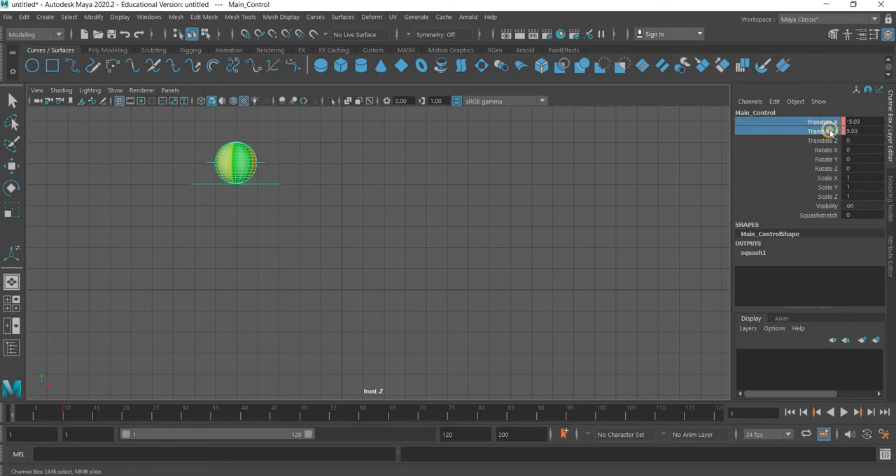
pyautogui.rightClick(829, 130)
pyautogui.click(791, 157)
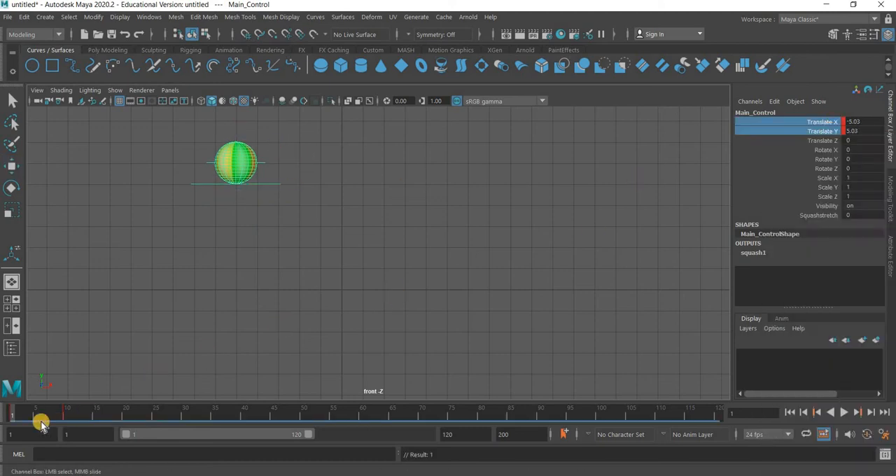
# Switch to the Animation menu set and create an editable motion trail for Main_Control over the Time Slider range
pyautogui.moveTo(55, 413)
pyautogui.mouseDown()
pyautogui.moveTo(66, 413)
pyautogui.moveTo(10, 413)
pyautogui.moveTo(74, 413)
pyautogui.moveTo(4, 414)
pyautogui.moveTo(65, 413)
pyautogui.mouseUp()
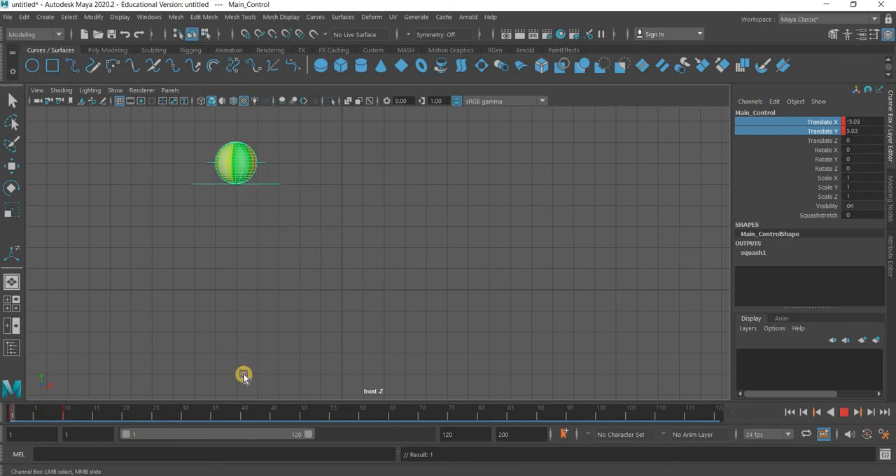
pyautogui.click(59, 34)
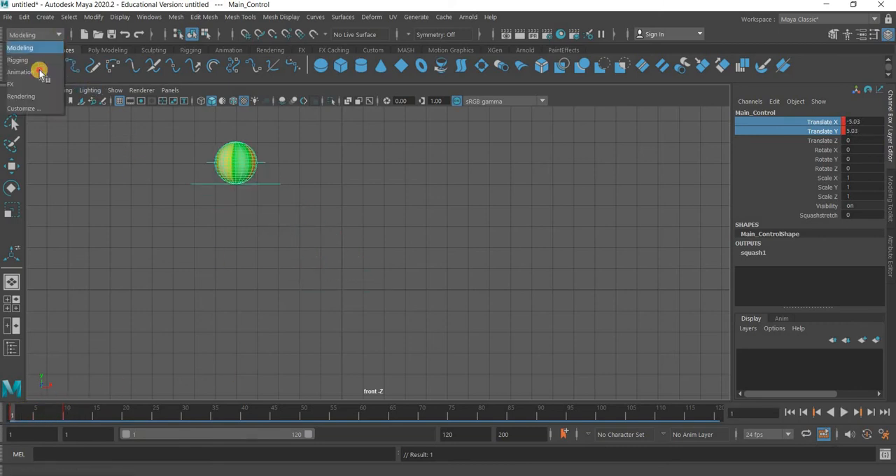
pyautogui.click(40, 67)
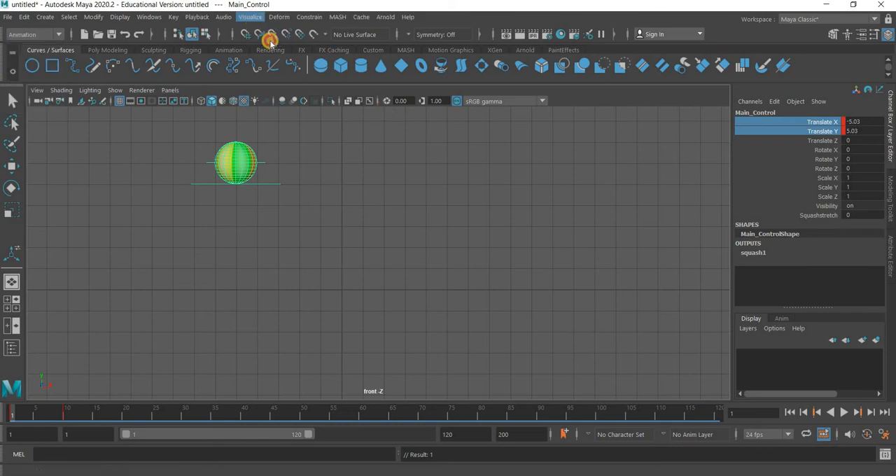
pyautogui.click(250, 17)
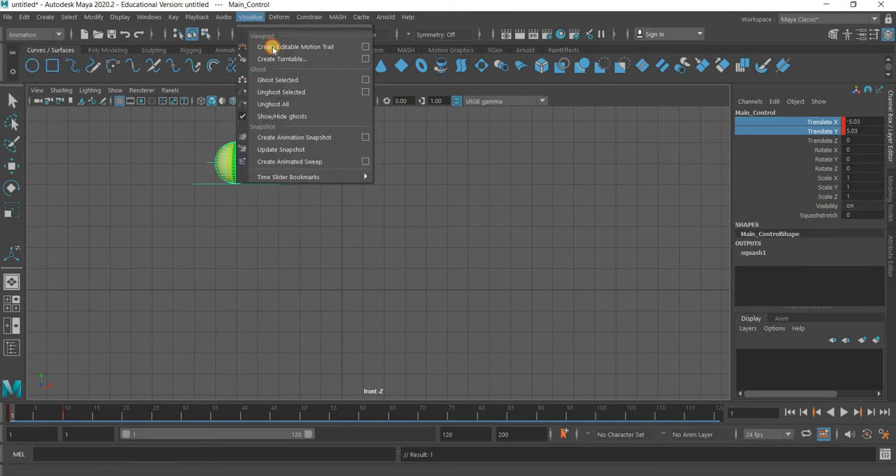
pyautogui.click(364, 49)
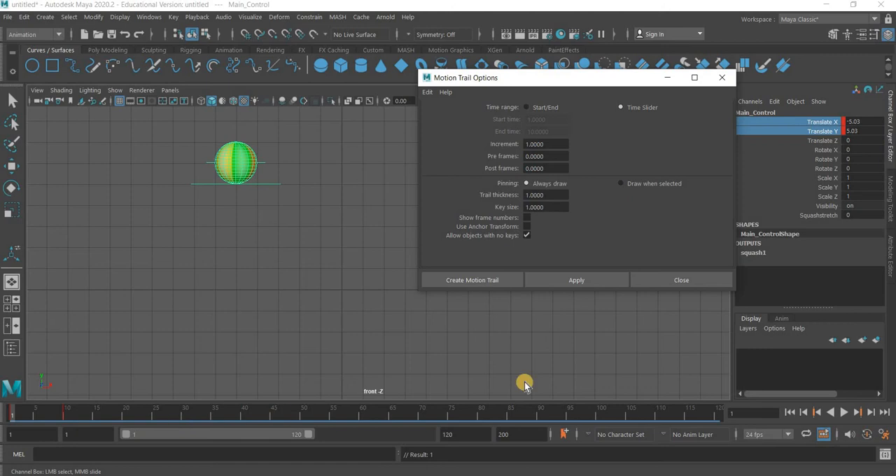
pyautogui.click(488, 283)
# At frame 20, move Main_Control to about 3.19 in X and 3.01 in Y, and key both channels
pyautogui.moveTo(104, 414); pyautogui.dragTo(126, 423)
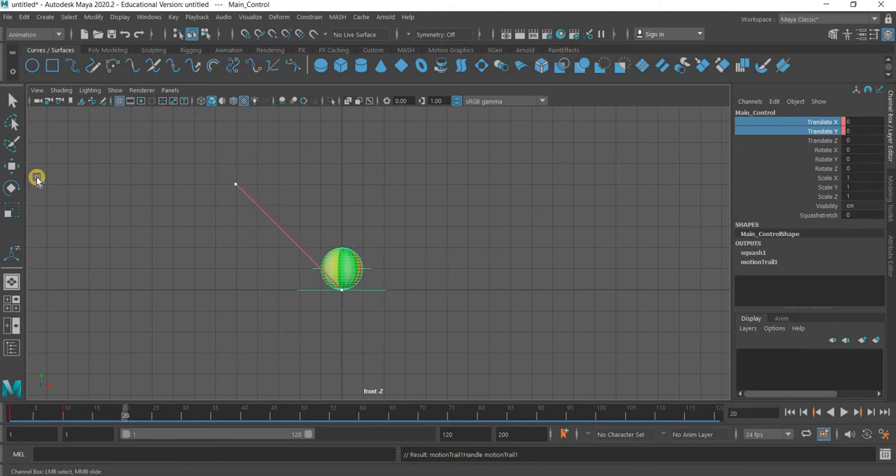
pyautogui.press('w')
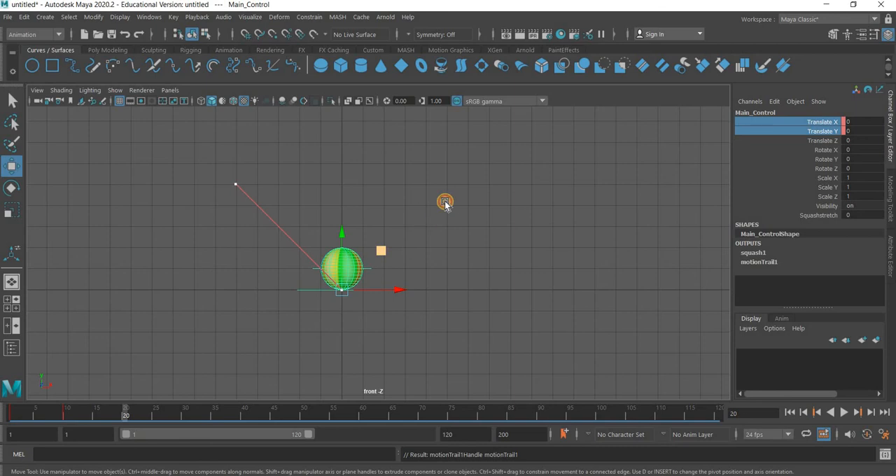
pyautogui.moveTo(445, 202); pyautogui.dragTo(449, 187, button='middle')
pyautogui.rightClick(799, 145)
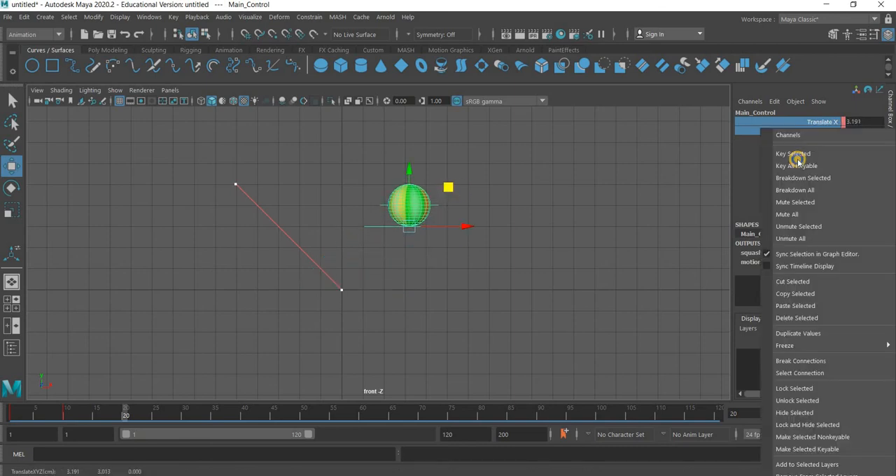
pyautogui.click(796, 165)
# At frame 30, move Main_Control to about 6.23 in X and 0.02 in Y, and key both channels
pyautogui.moveTo(133, 415); pyautogui.dragTo(184, 414)
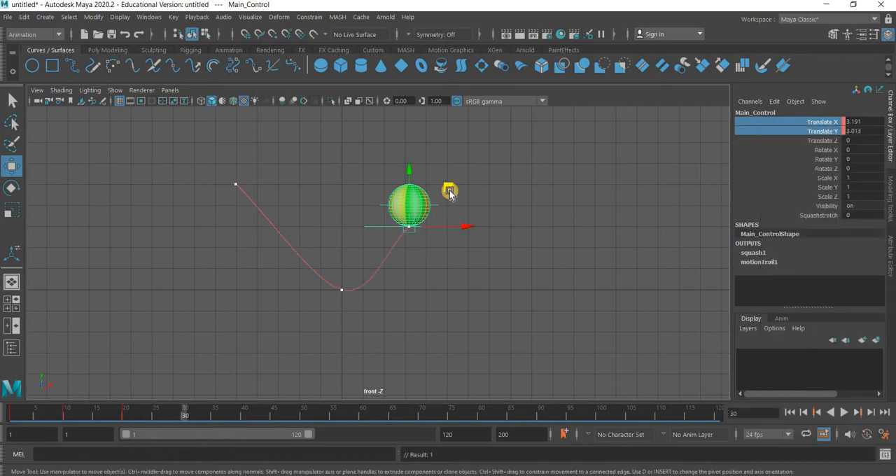
pyautogui.moveTo(509, 239); pyautogui.dragTo(514, 256, button='middle')
pyautogui.rightClick(795, 148)
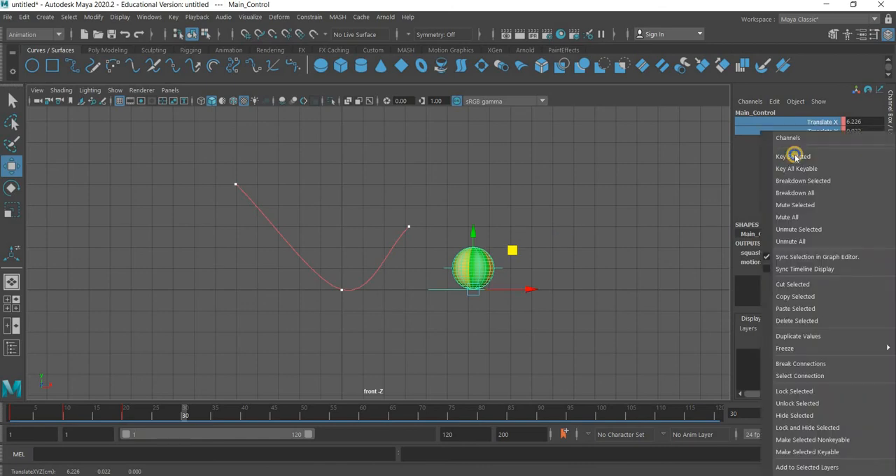
pyautogui.click(795, 154)
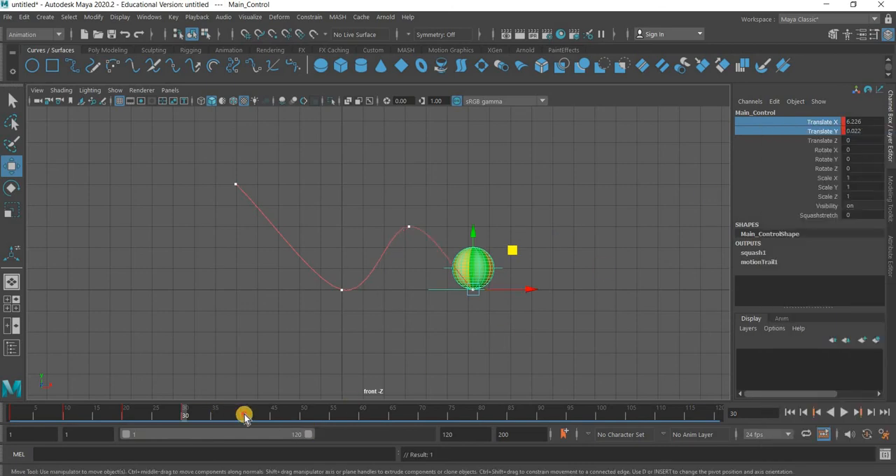
# At frame 40, move Main_Control to about 9.22 in X and 1.97 in Y, and key both channels
pyautogui.click(244, 416)
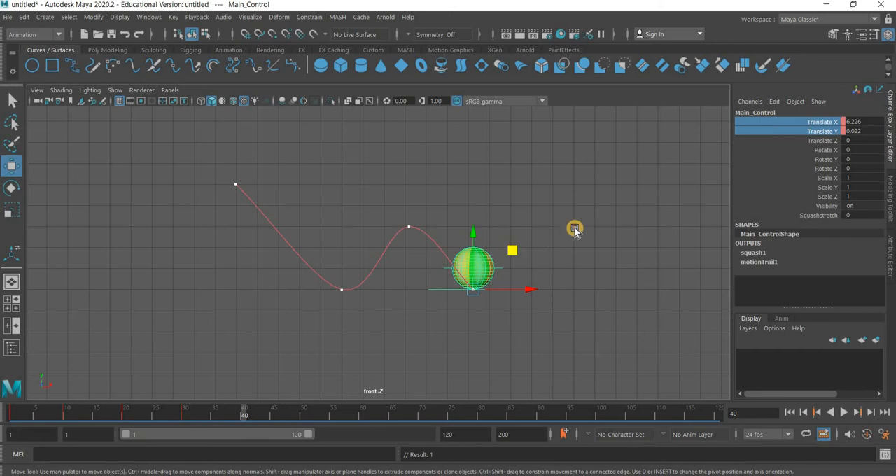
pyautogui.moveTo(512, 250); pyautogui.dragTo(579, 208)
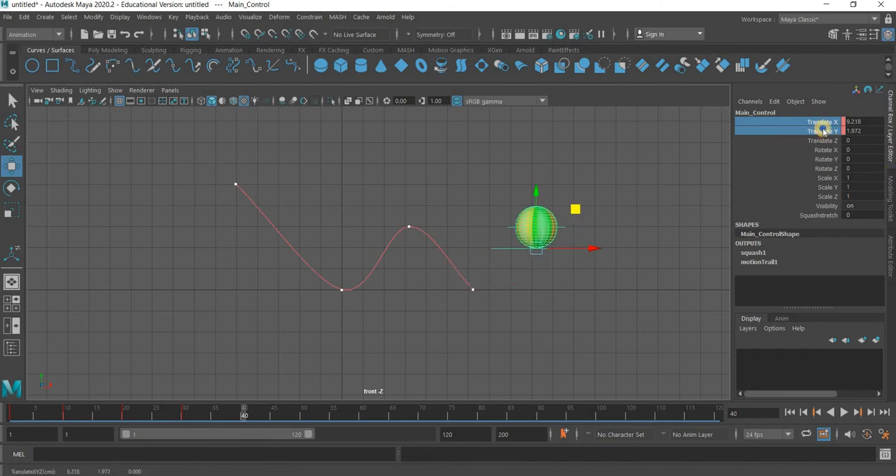
pyautogui.rightClick(799, 153)
pyautogui.click(798, 154)
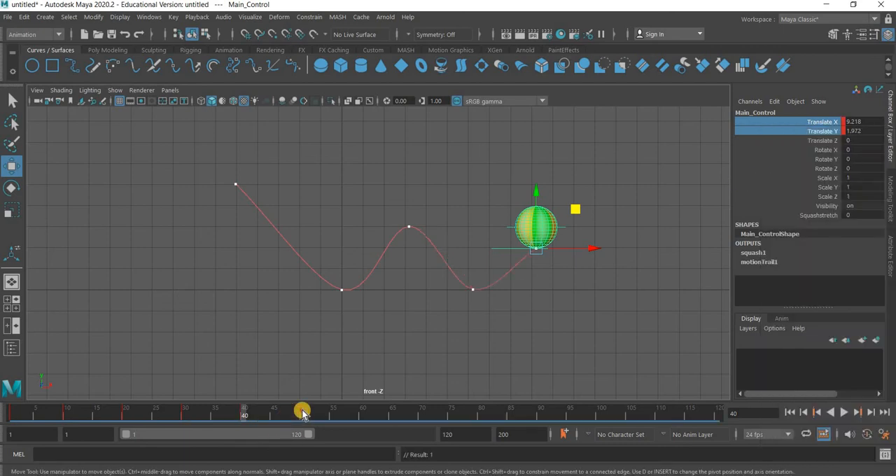
# At frame 50, move Main_Control to about 12.3 in X and -0.02 in Y, and key both channels
pyautogui.moveTo(574, 209); pyautogui.dragTo(647, 256)
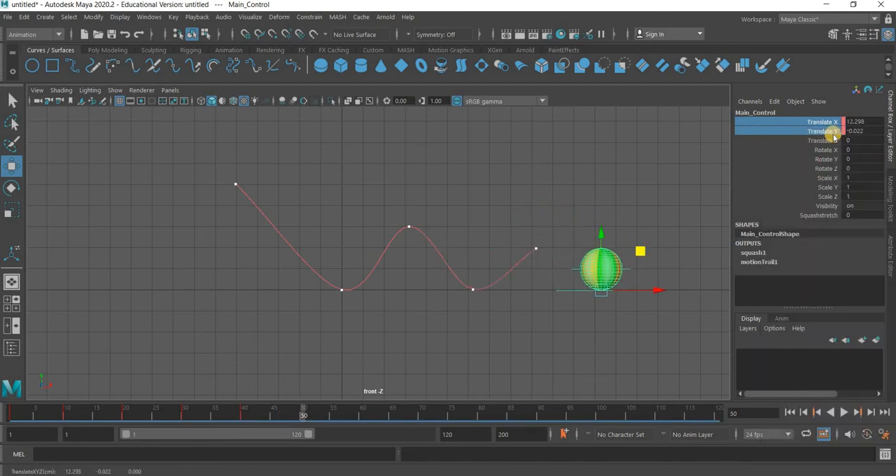
pyautogui.rightClick(824, 138)
pyautogui.click(797, 157)
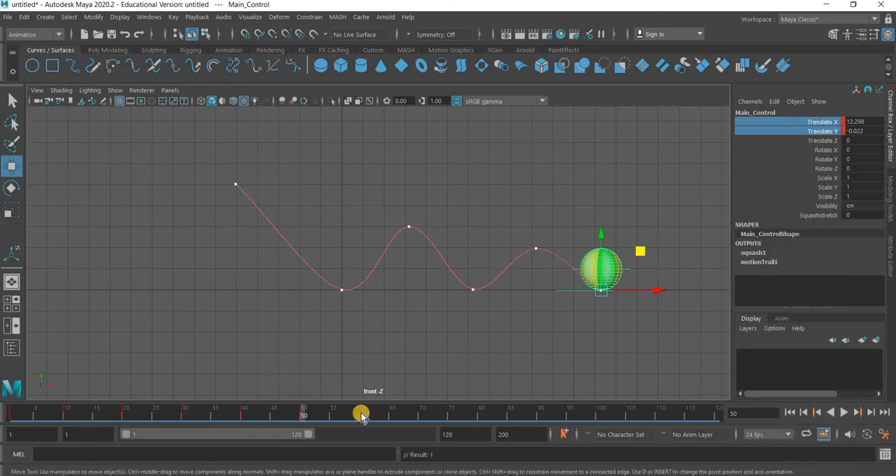
# At frame 60, move Main_Control to about 14.18 in X and 0.29 in Y, and key both channels
pyautogui.click(360, 416)
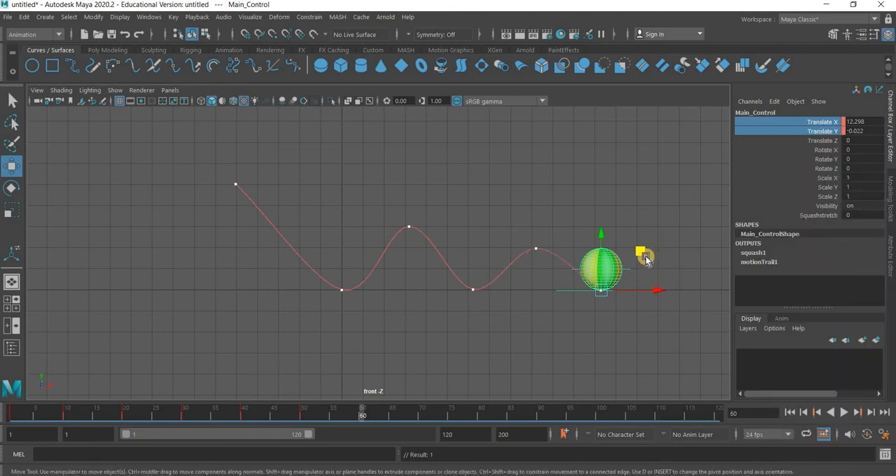
pyautogui.moveTo(640, 250); pyautogui.dragTo(684, 243)
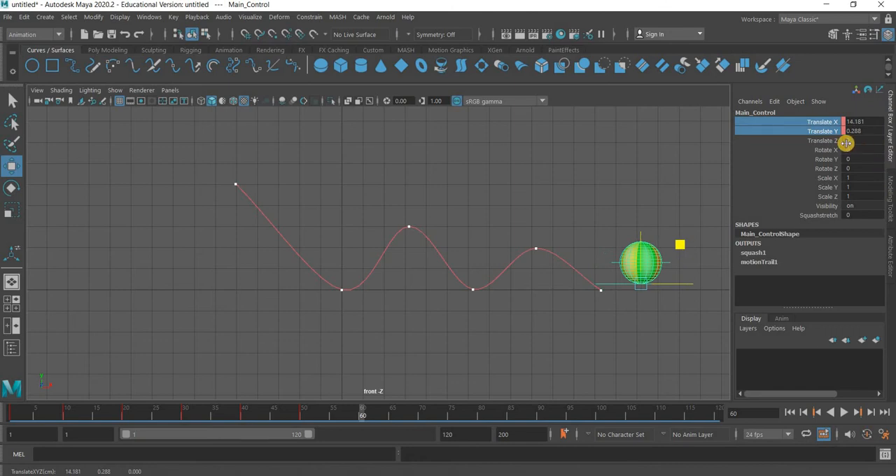
pyautogui.rightClick(790, 140)
pyautogui.click(790, 154)
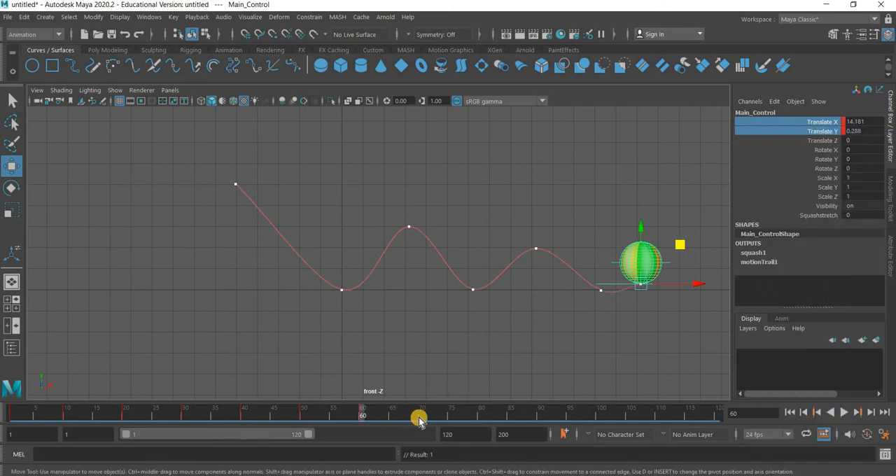
# At frame 70, move Main_Control to about 15.73 in X and 0 in Y, and key both channels
pyautogui.click(421, 418)
pyautogui.moveTo(696, 257); pyautogui.dragTo(714, 253)
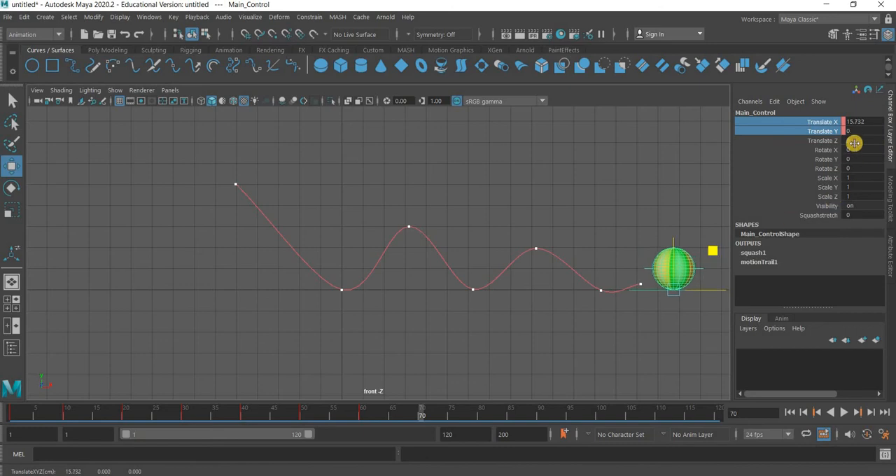
pyautogui.click(793, 157)
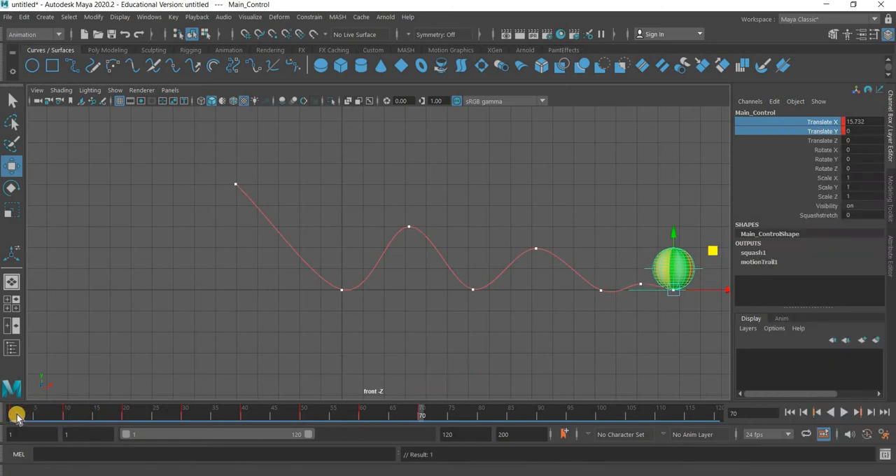
# Play back the bounce animation from frame 1 and return to the start frame
pyautogui.moveTo(23, 413); pyautogui.dragTo(11, 413)
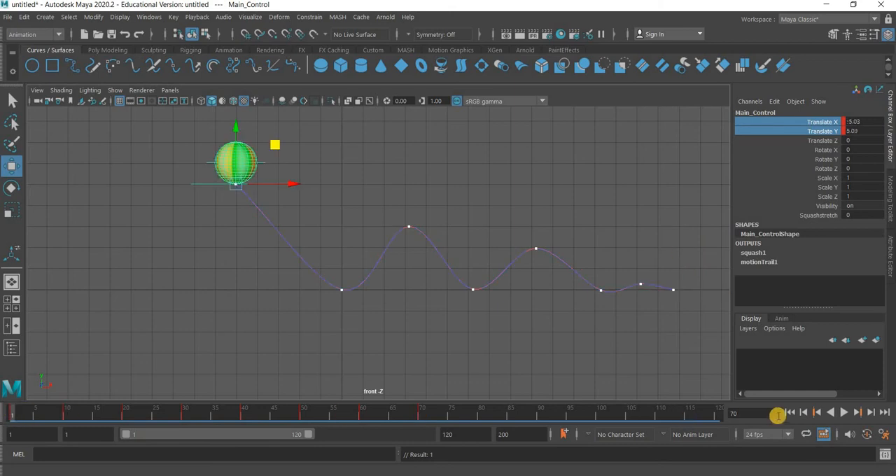
pyautogui.click(844, 413)
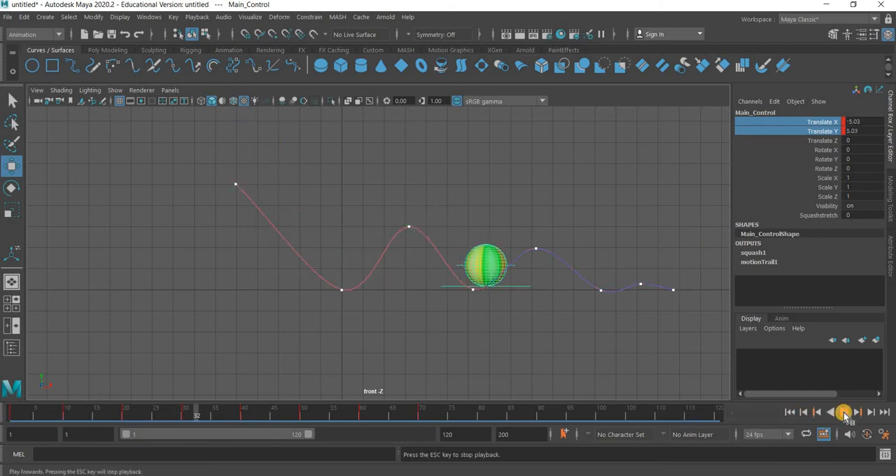
pyautogui.click(782, 413)
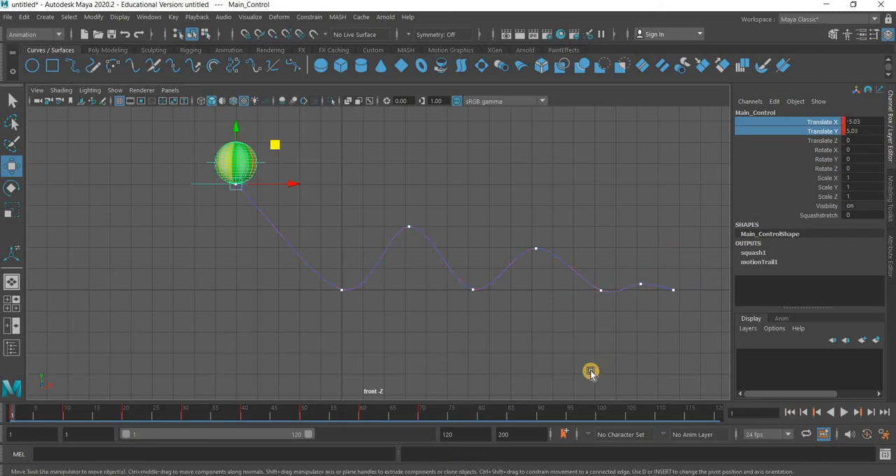
# In the Graph Editor, delete Main_Control's Translate X keys from frame 10 through 60 and check the motion trail
pyautogui.keyDown('alt'); pyautogui.moveTo(472, 346); pyautogui.dragTo(160, 231, button='middle'); pyautogui.keyUp('alt')
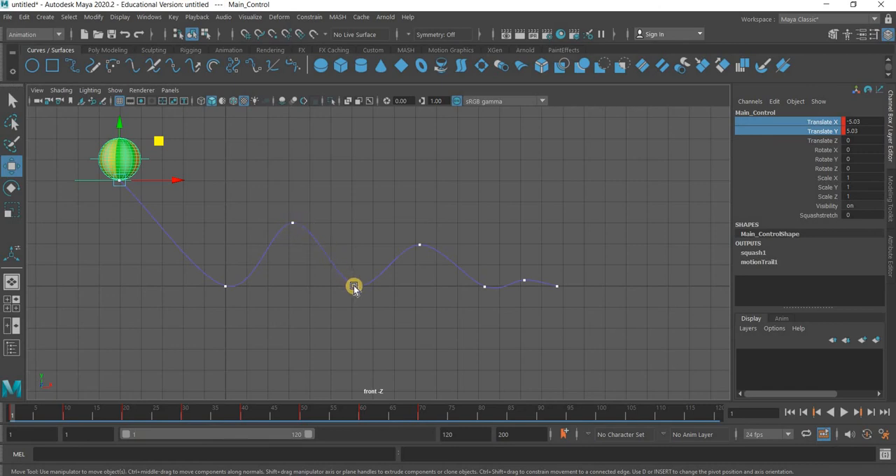
pyautogui.click(149, 18)
pyautogui.moveTo(248, 83)
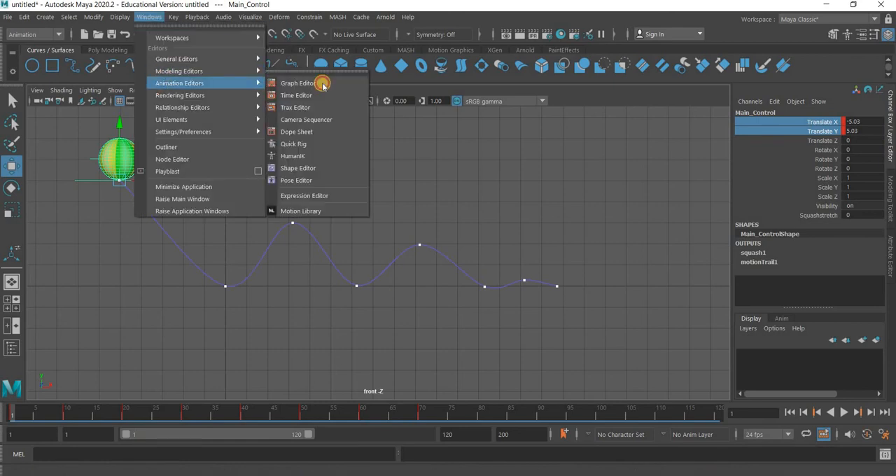
pyautogui.click(321, 82)
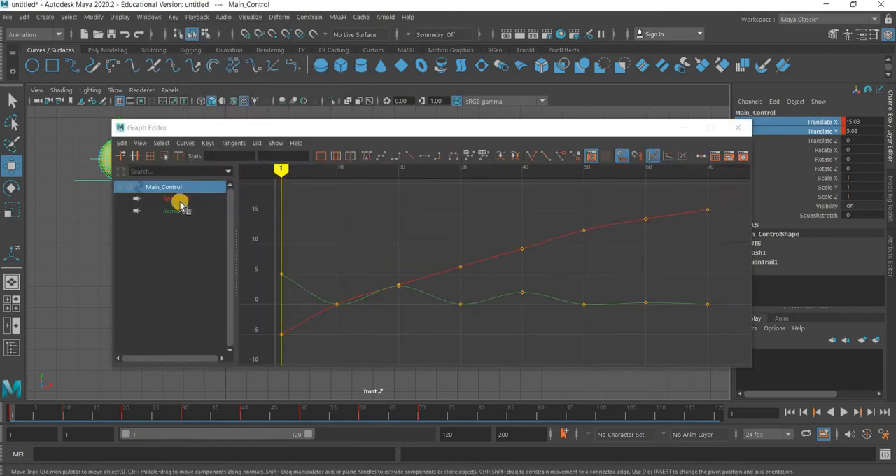
pyautogui.click(178, 201)
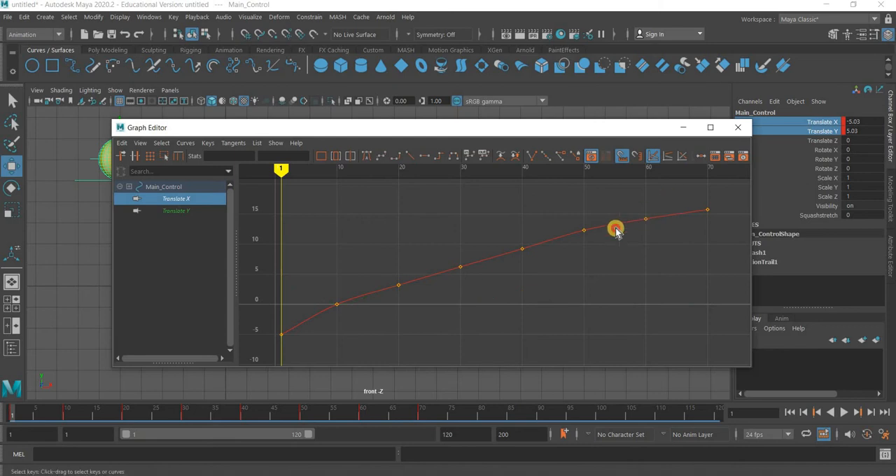
pyautogui.moveTo(318, 343); pyautogui.dragTo(318, 343)
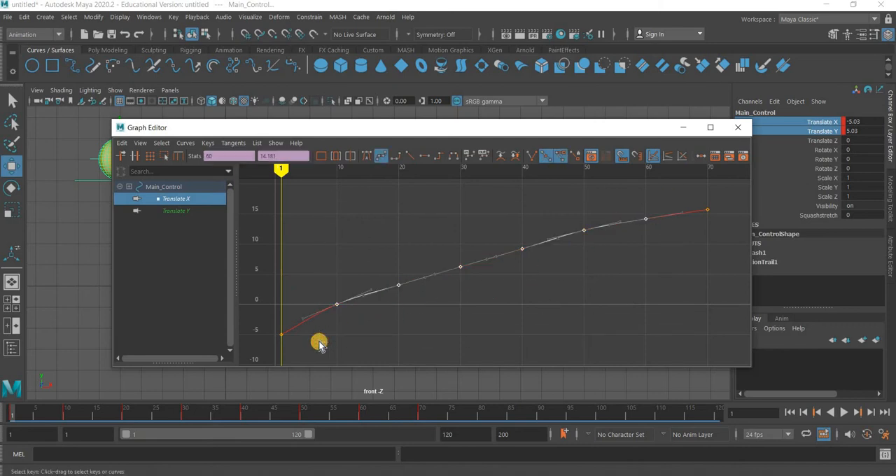
pyautogui.press('Delete')
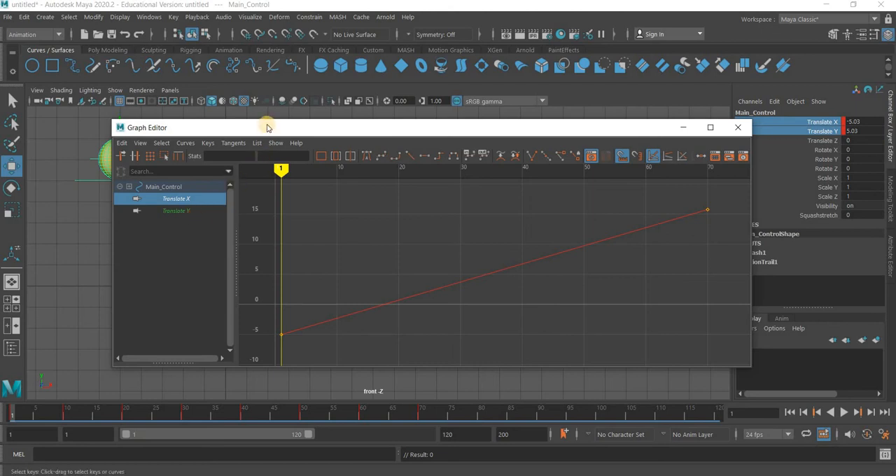
pyautogui.moveTo(266, 127); pyautogui.dragTo(214, 350)
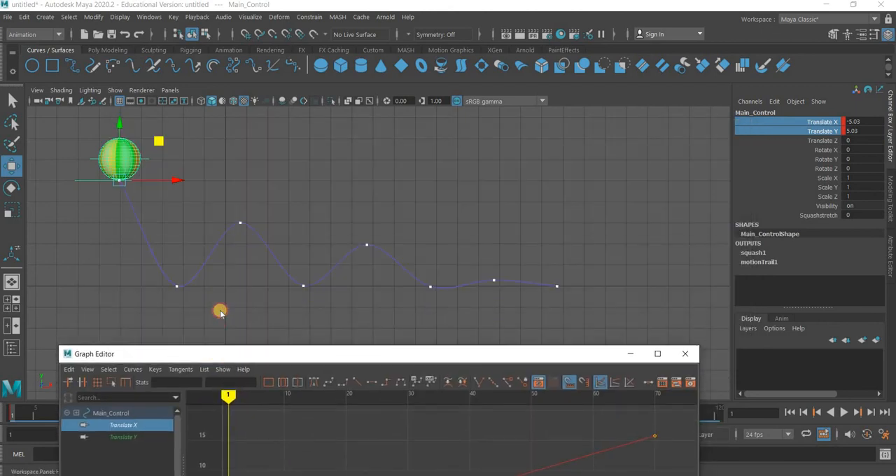
pyautogui.moveTo(221, 311); pyautogui.dragTo(273, 82)
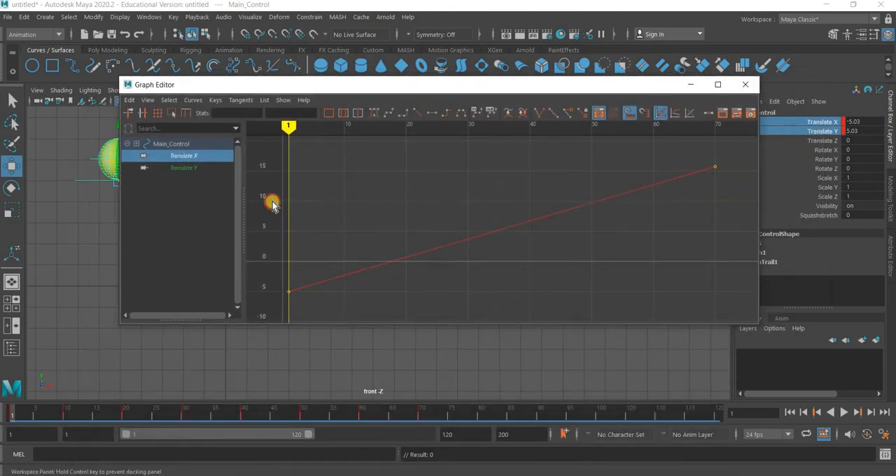
# Break the tangents of Main_Control's Translate Y ground-contact keys at frames 10, 30, 50 and 70 and make them linear
pyautogui.click(184, 168)
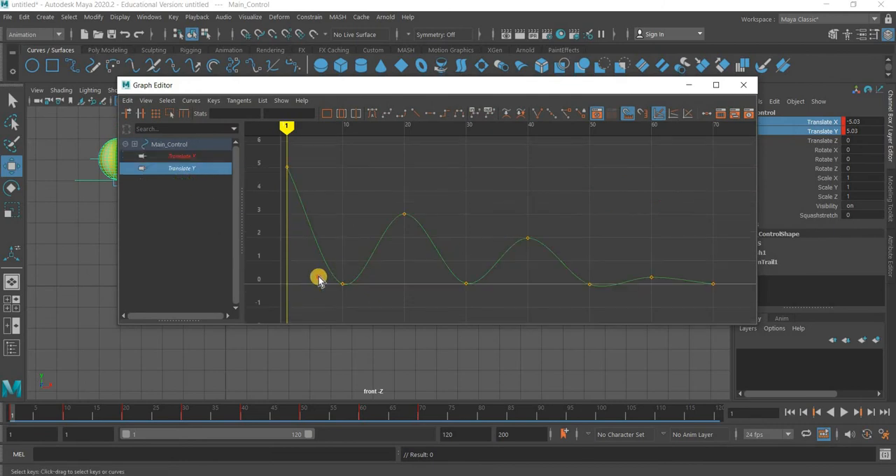
pyautogui.moveTo(318, 277); pyautogui.dragTo(717, 313)
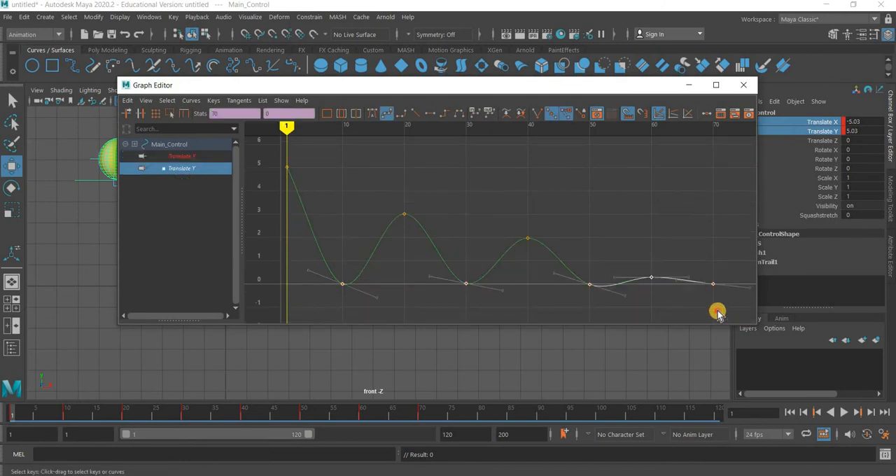
pyautogui.moveTo(725, 283); pyautogui.dragTo(329, 312)
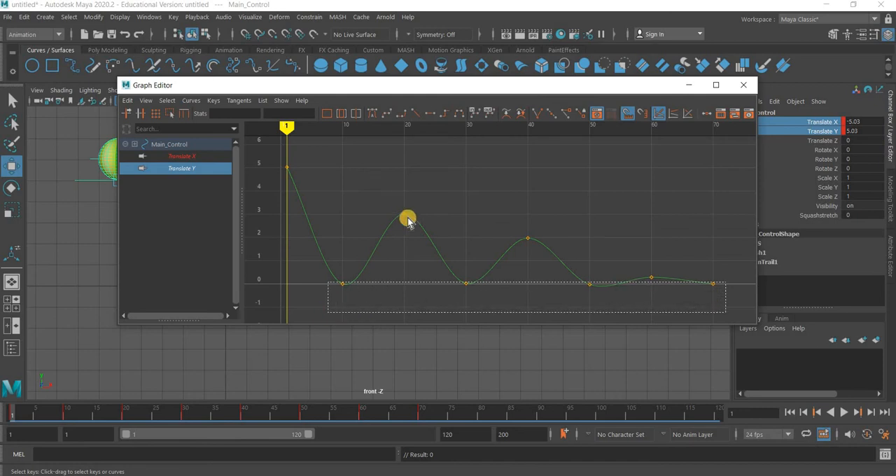
pyautogui.click(538, 118)
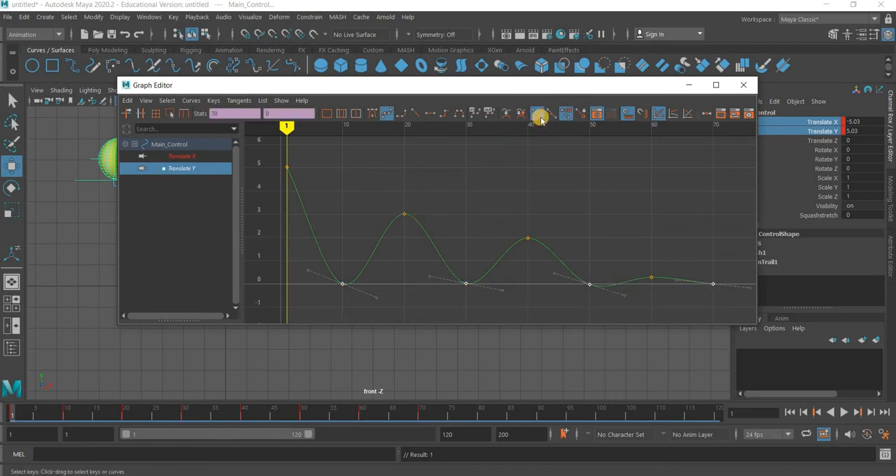
pyautogui.click(413, 114)
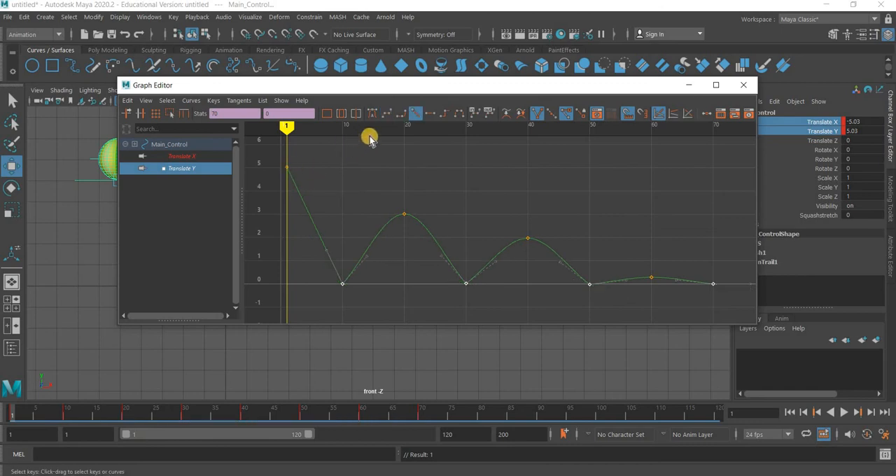
# Give the Translate Y key at frame 1 an auto tangent and minimize the Graph Editor
pyautogui.click(287, 168)
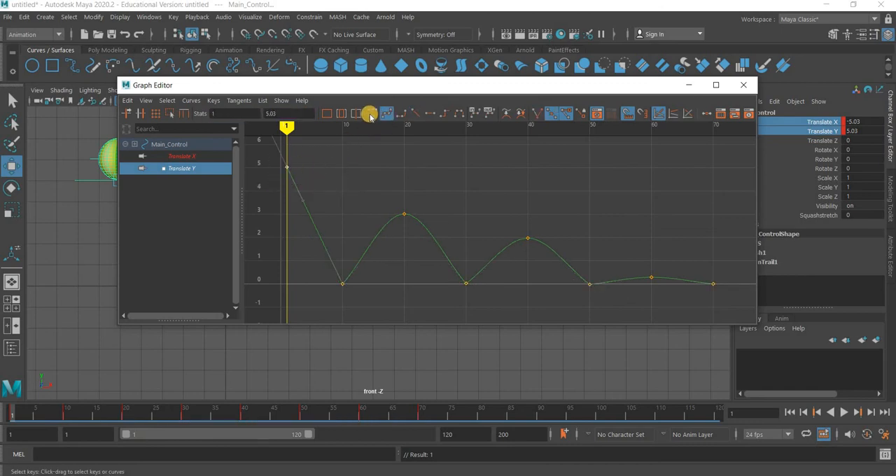
pyautogui.click(370, 115)
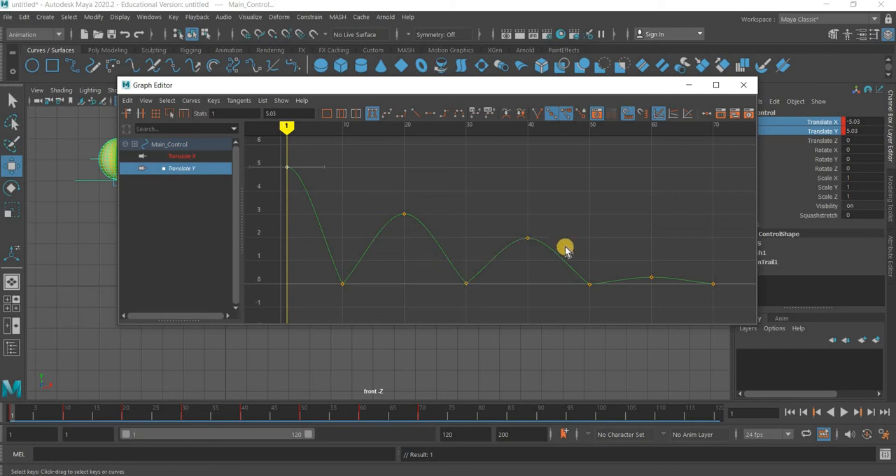
pyautogui.click(689, 85)
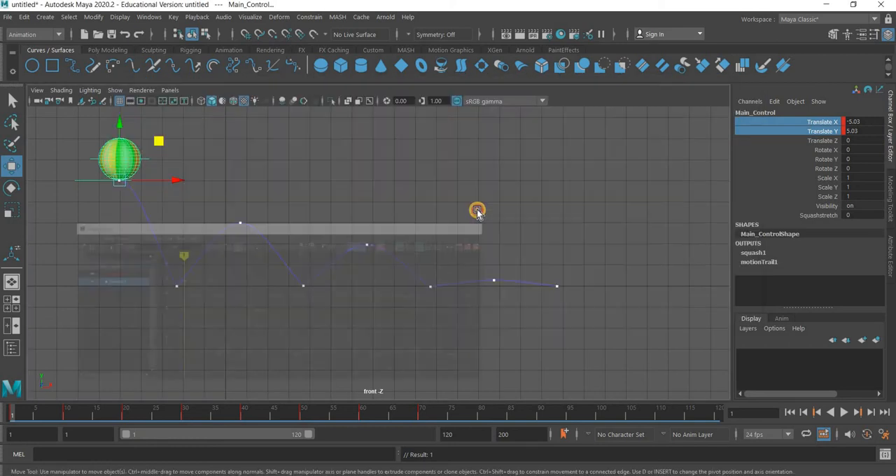
# Deselect Main_Control, play back the bounce to check its sharper ground contacts, and stop playback
pyautogui.click(654, 387)
pyautogui.click(845, 413)
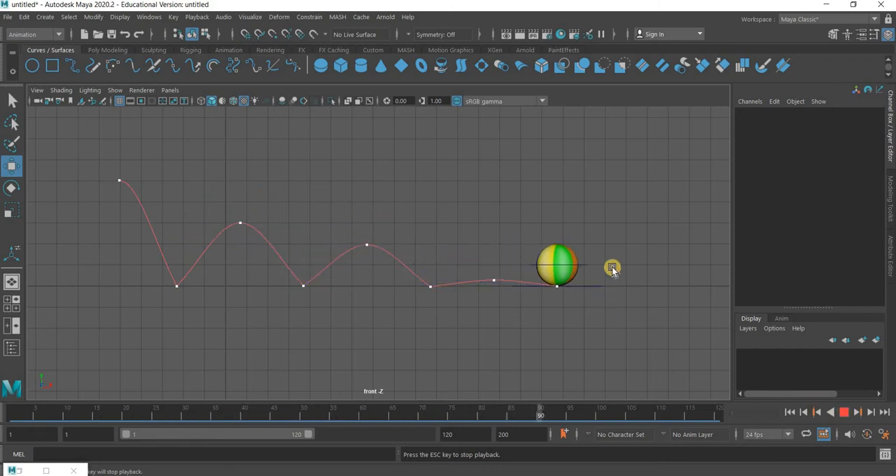
pyautogui.press('Escape')
# Try moving the motion trail's final point back along X, and undo the move
pyautogui.moveTo(530, 315); pyautogui.dragTo(572, 287)
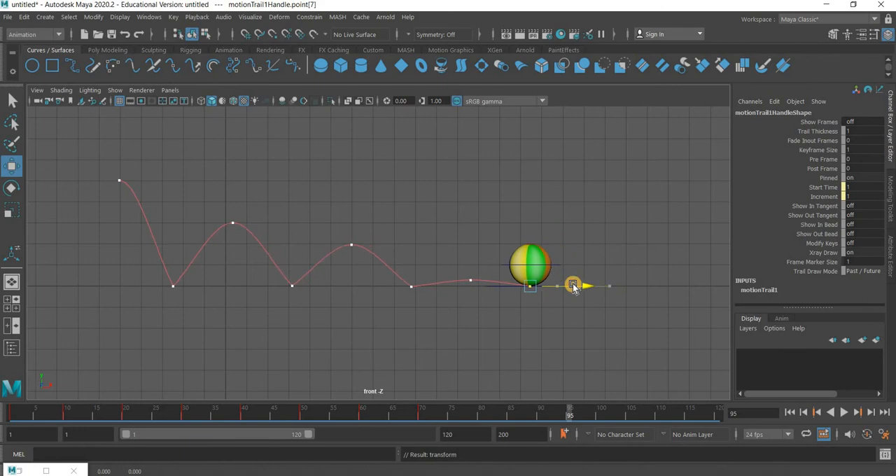
pyautogui.hotkey('ctrl', 'z')
pyautogui.moveTo(454, 271)
pyautogui.mouseDown()
pyautogui.moveTo(410, 313)
pyautogui.moveTo(473, 327)
pyautogui.moveTo(444, 259)
pyautogui.moveTo(448, 264)
pyautogui.mouseUp()
pyautogui.click(573, 291)
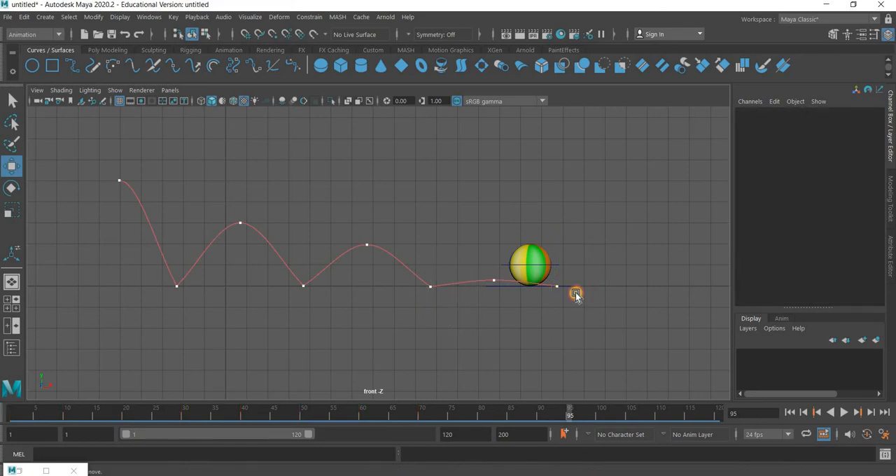
# Try shortening the last bounce by moving Main_Control to about 14 in X at frame 70 and keying Translate X and Y
pyautogui.click(576, 292)
pyautogui.click(422, 419)
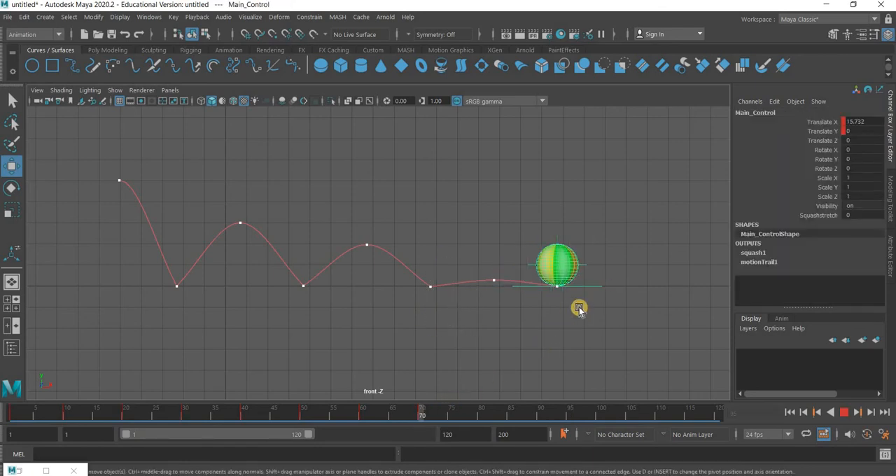
pyautogui.moveTo(589, 285); pyautogui.dragTo(556, 285)
pyautogui.moveTo(815, 136); pyautogui.dragTo(788, 133)
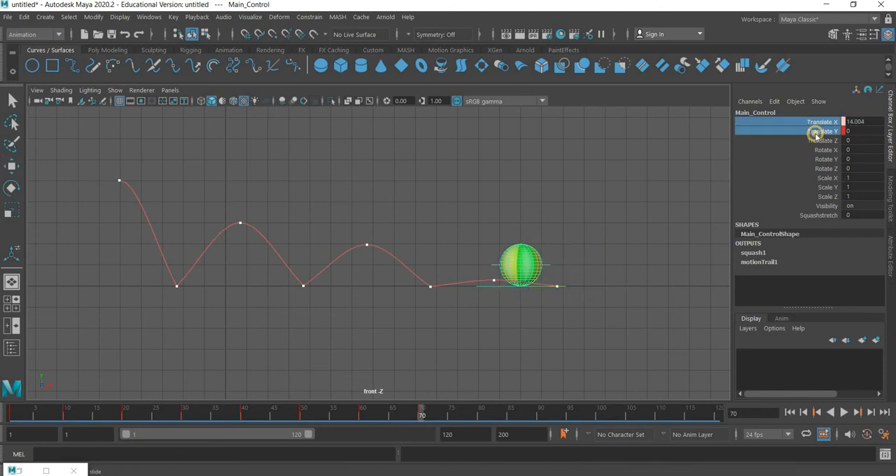
pyautogui.rightClick(788, 133)
pyautogui.click(784, 161)
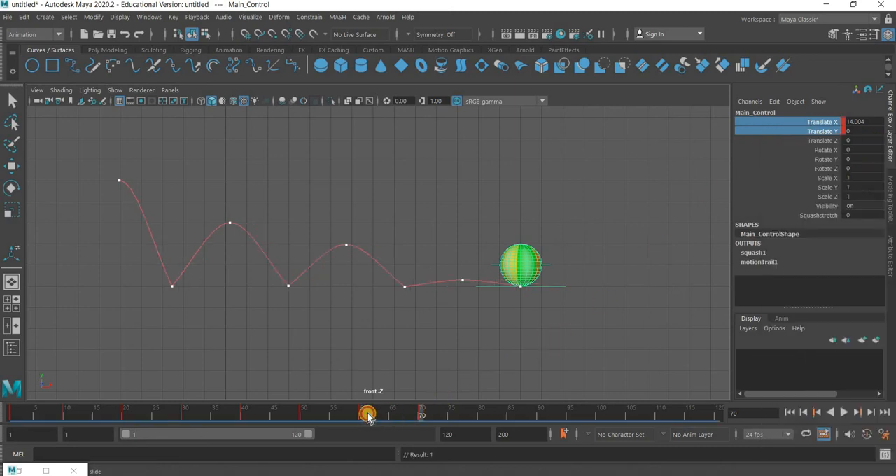
# Check the ball at frame 60 and undo the last keying of Main_Control's translation at frame 70
pyautogui.moveTo(366, 413); pyautogui.dragTo(362, 416)
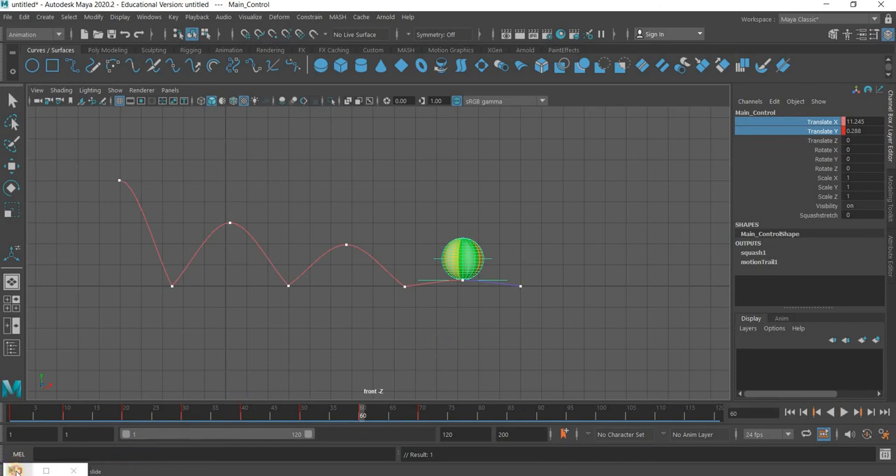
pyautogui.rightClick(15, 471)
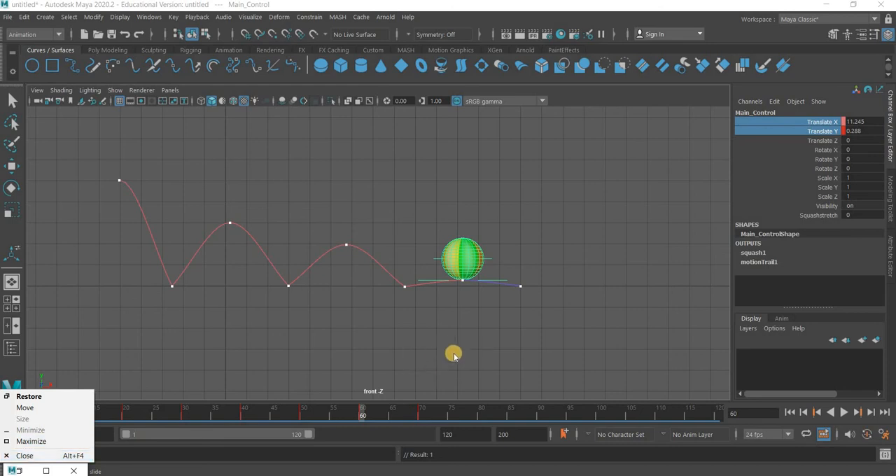
pyautogui.click(535, 331)
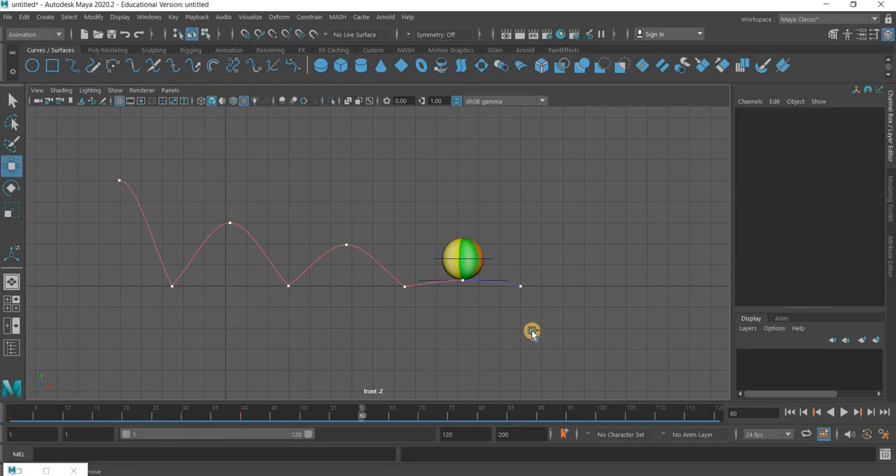
pyautogui.hotkey('ctrl', 'z')
pyautogui.hotkey('ctrl', 'z')
pyautogui.hotkey('ctrl', 'z')
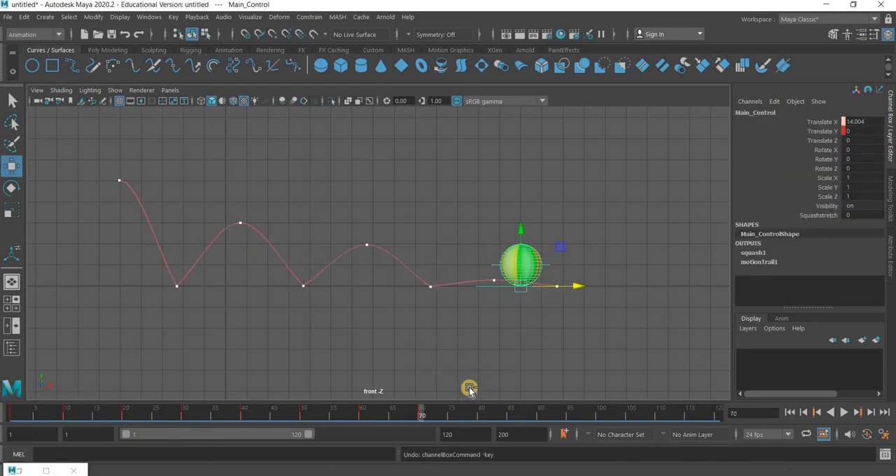
# Restore the Graph Editor, review Main_Control's Translate X and Translate Y curves, and close the editor
pyautogui.doubleClick(13, 470)
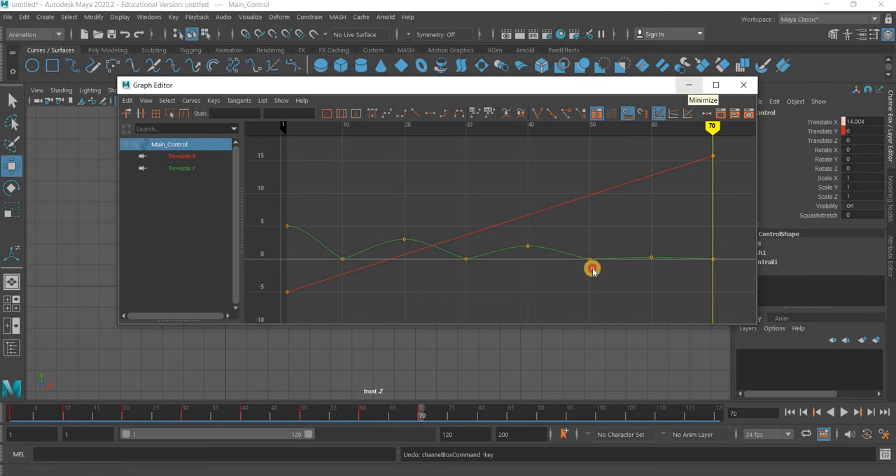
pyautogui.moveTo(535, 85); pyautogui.dragTo(504, 404)
pyautogui.moveTo(553, 124); pyautogui.dragTo(553, 115)
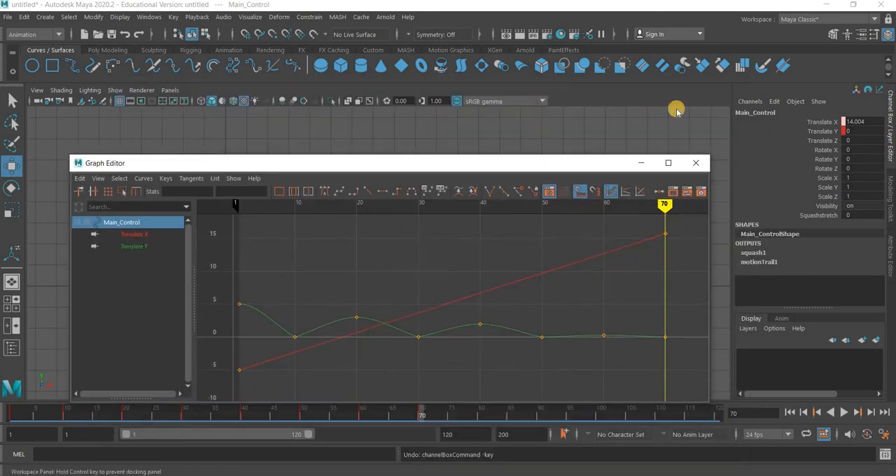
pyautogui.click(678, 112)
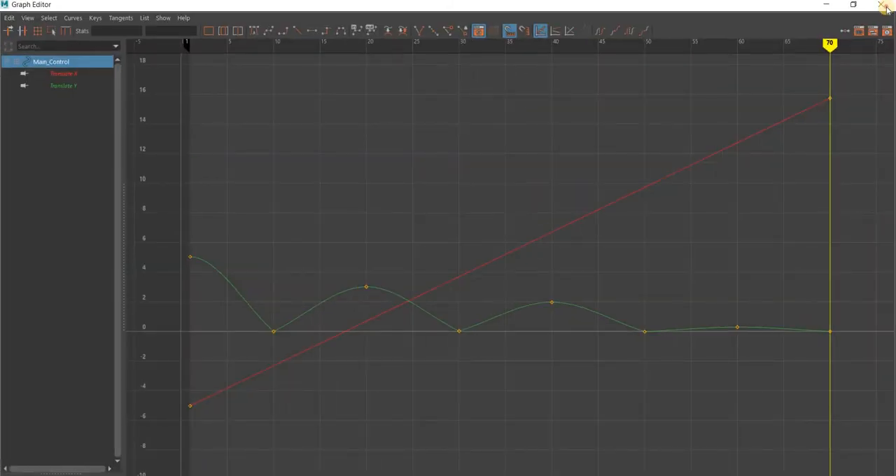
pyautogui.click(883, 6)
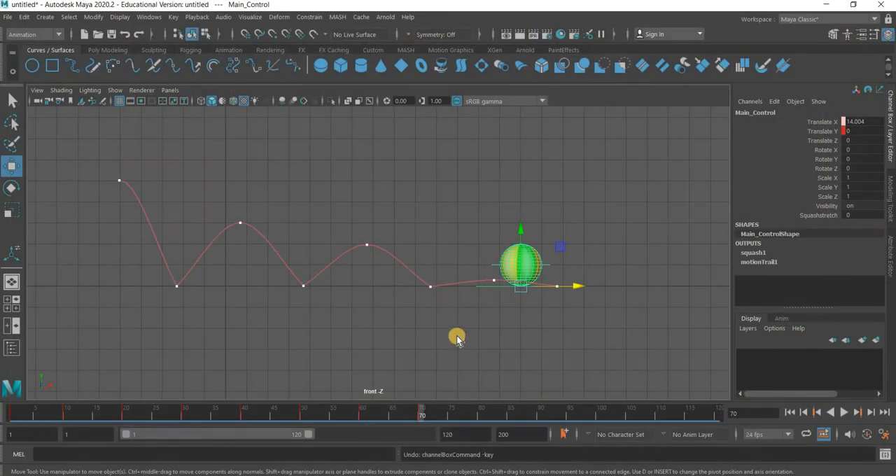
# Play back the bounce from frame 1, stop it, reselect Main_Control and return to the start frame
pyautogui.hotkey('alt', 'shift', 'v')
pyautogui.click(721, 389)
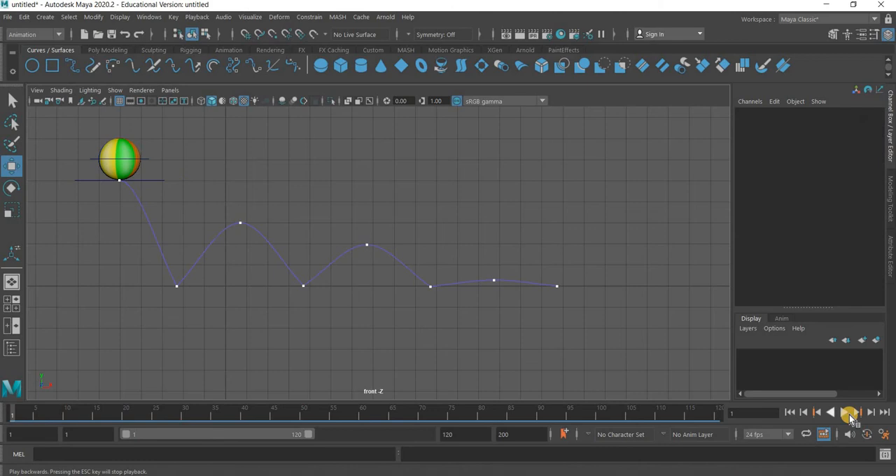
pyautogui.click(849, 415)
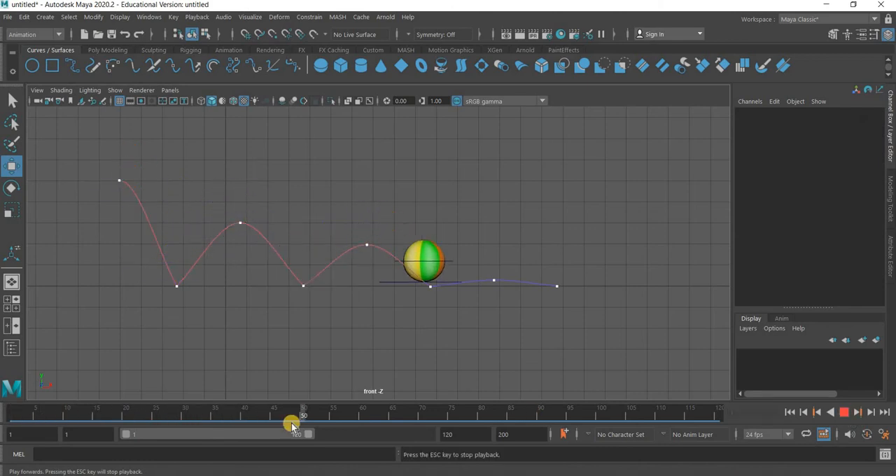
pyautogui.press('Escape')
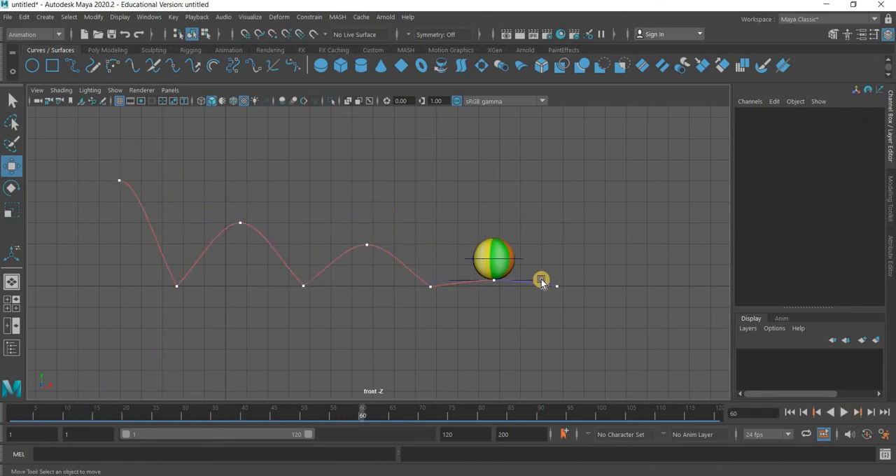
pyautogui.click(537, 279)
pyautogui.hotkey('alt', 'shift', 'v')
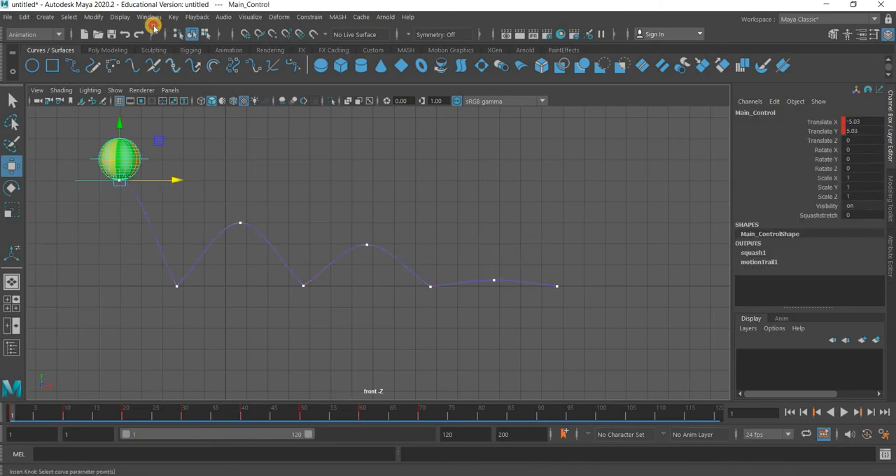
# Open the Graph Editor for Main_Control and frame its Translate Y curve on its own
pyautogui.click(150, 20)
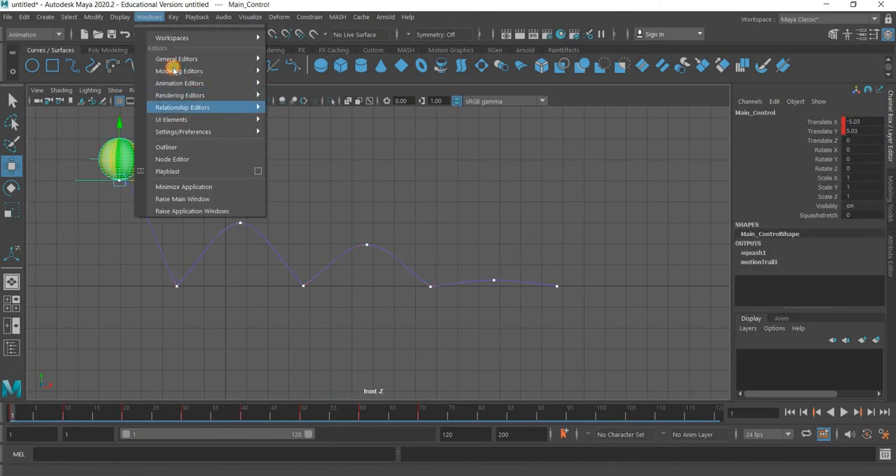
pyautogui.moveTo(174, 84)
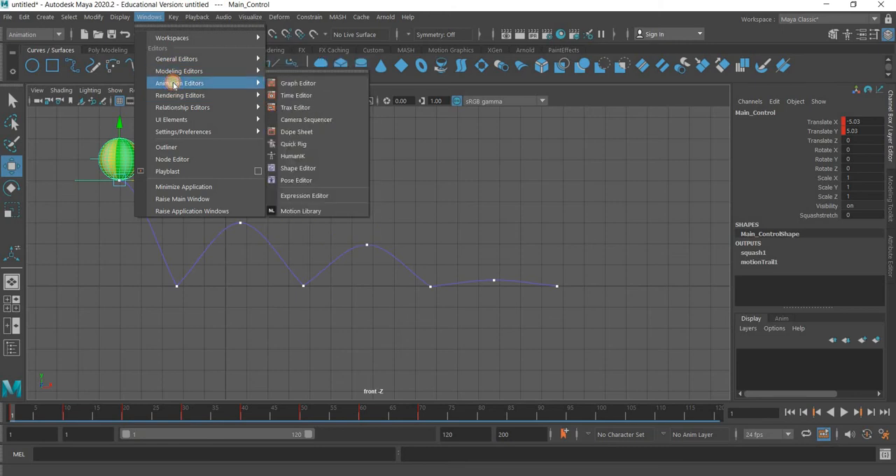
pyautogui.click(327, 84)
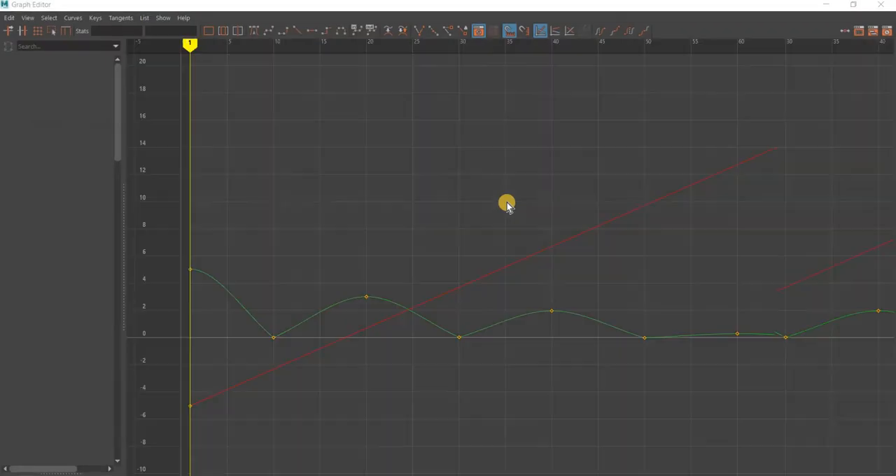
pyautogui.click(67, 85)
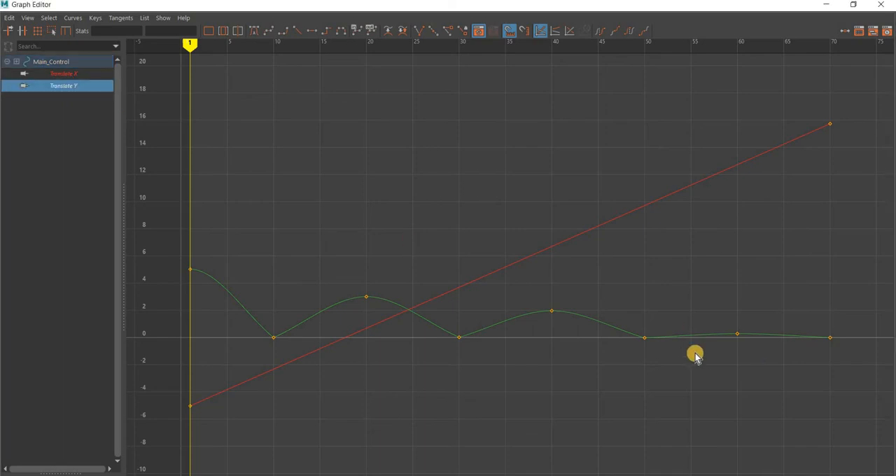
pyautogui.press('f')
pyautogui.click(61, 74)
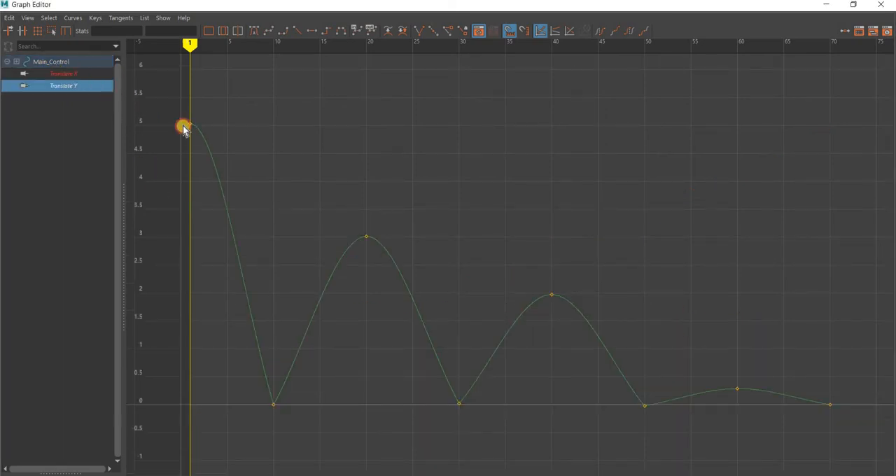
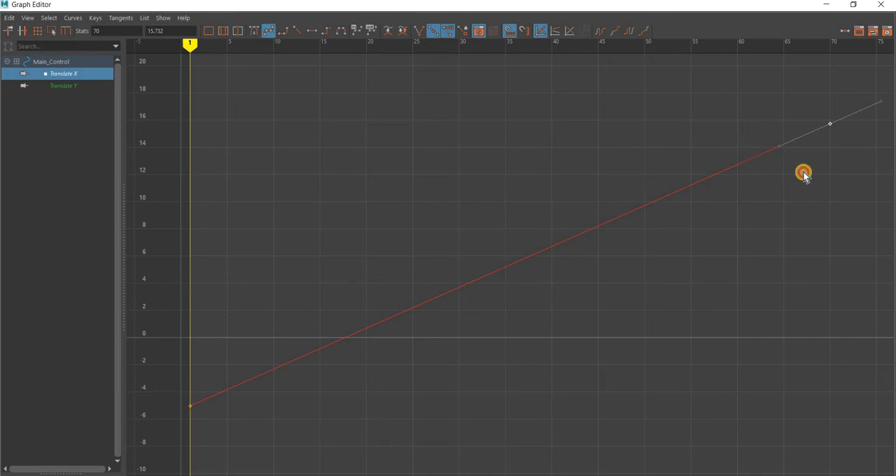
# Nearly flatten Main_Control's Translate X tangent at frame 70, steepen the frame 1 tangent slightly, and minimize the Graph Editor
pyautogui.moveTo(753, 135); pyautogui.dragTo(735, 127, button='middle')
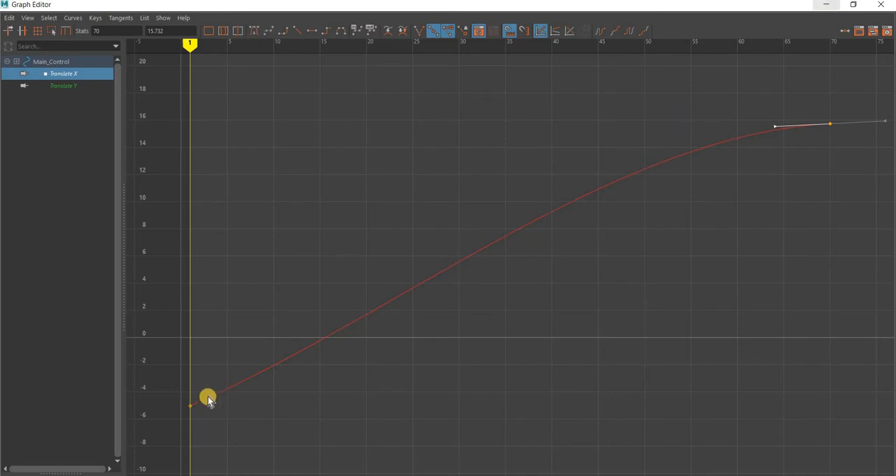
pyautogui.moveTo(181, 416); pyautogui.dragTo(229, 394)
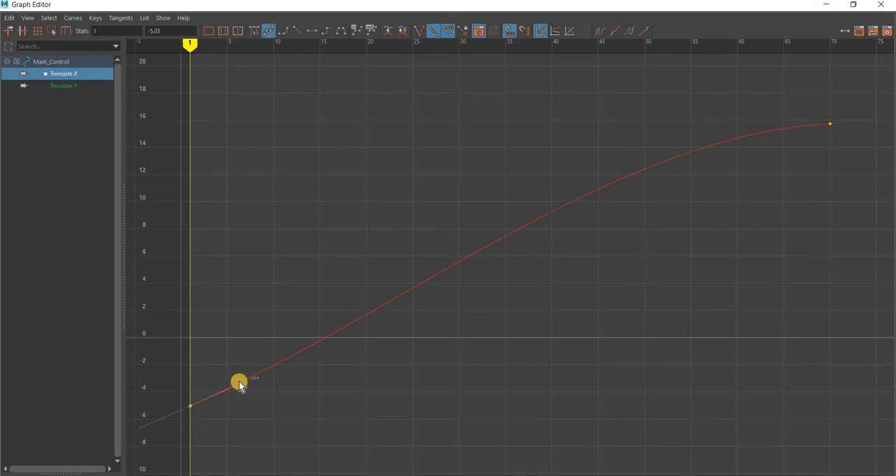
pyautogui.click(241, 382)
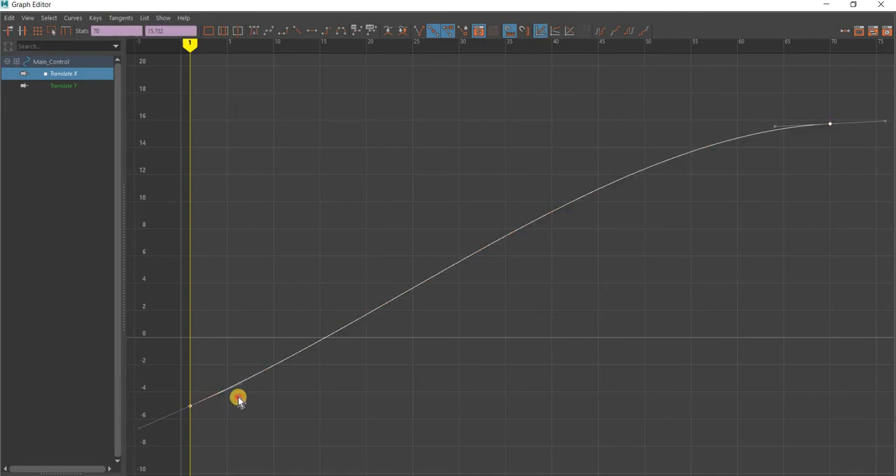
pyautogui.click(241, 385)
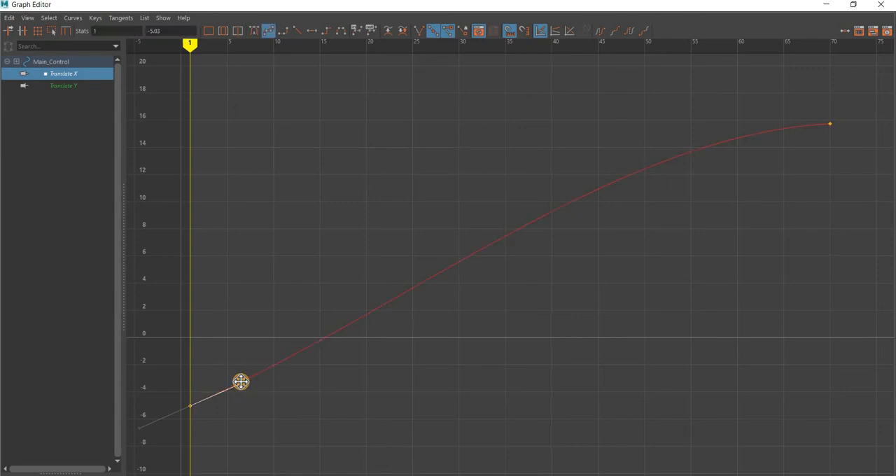
pyautogui.click(826, 4)
pyautogui.click(299, 352)
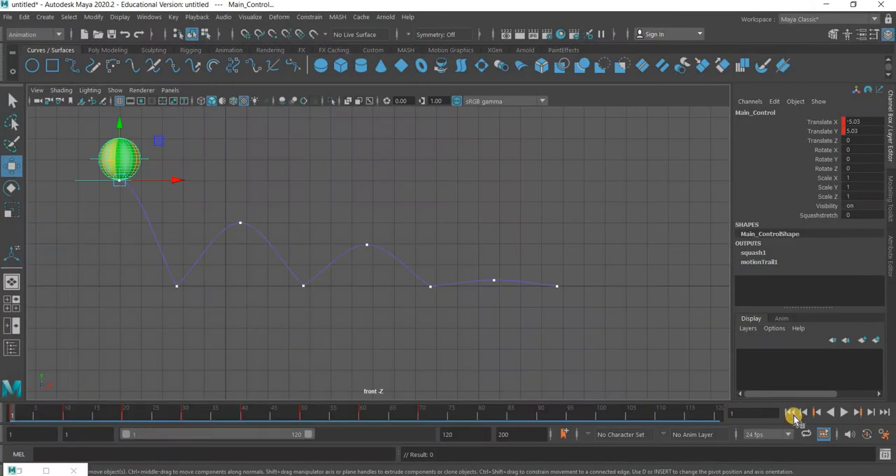
# Play back the bounce against the motion trail, stop it, and step back to frame 48
pyautogui.click(839, 412)
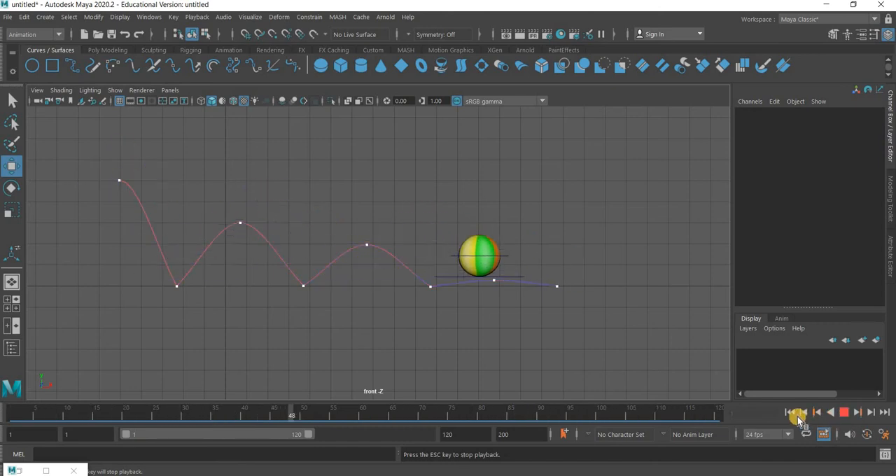
pyautogui.press('Escape')
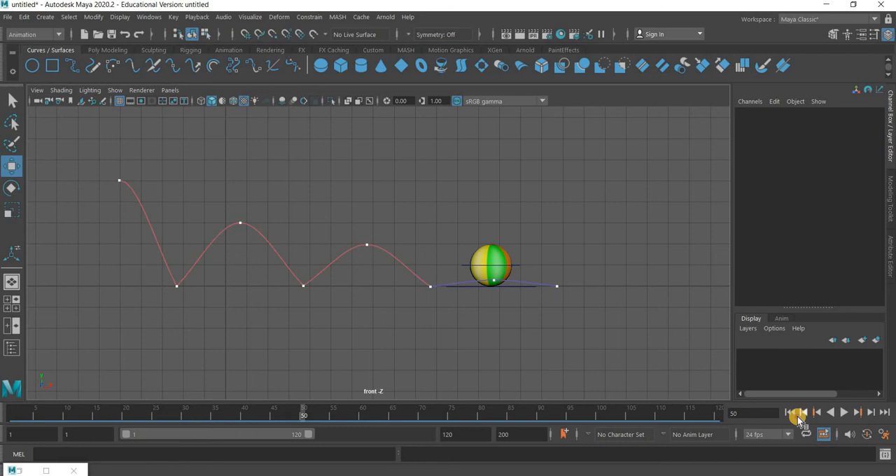
pyautogui.click(800, 414)
pyautogui.click(799, 416)
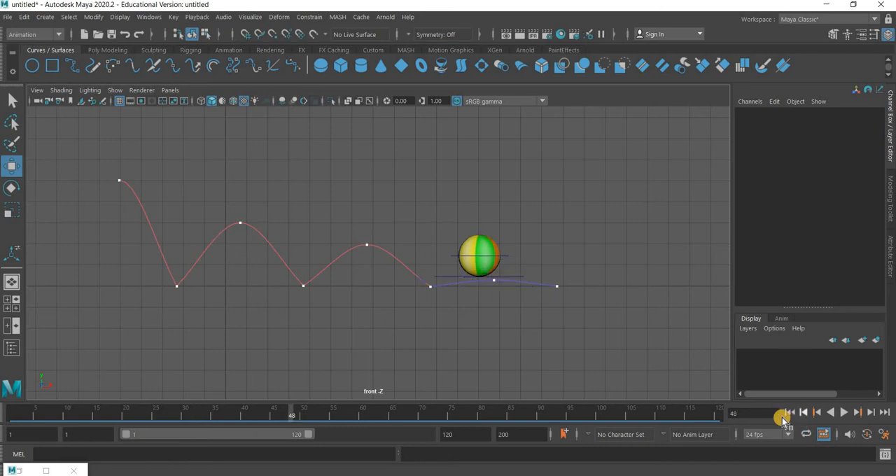
# Select Main_Control and check the ball's first fall from the start up to the ground contact at frame 10
pyautogui.click(520, 276)
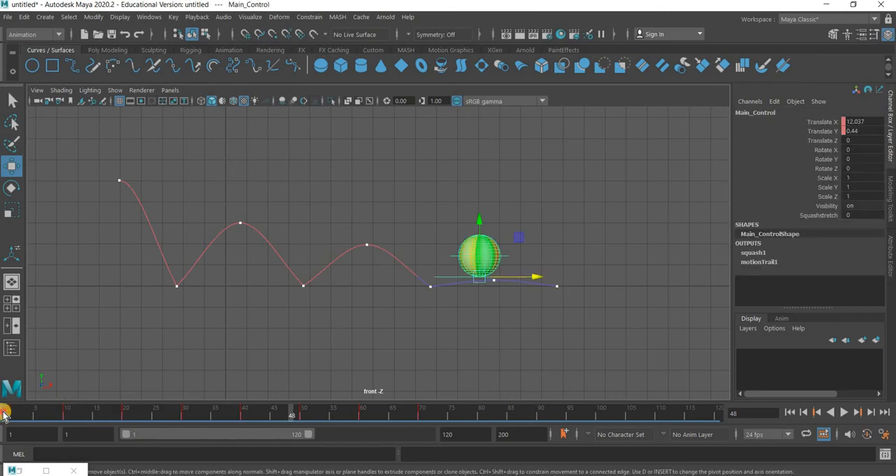
pyautogui.click(4, 414)
pyautogui.hotkey('alt', 'v')
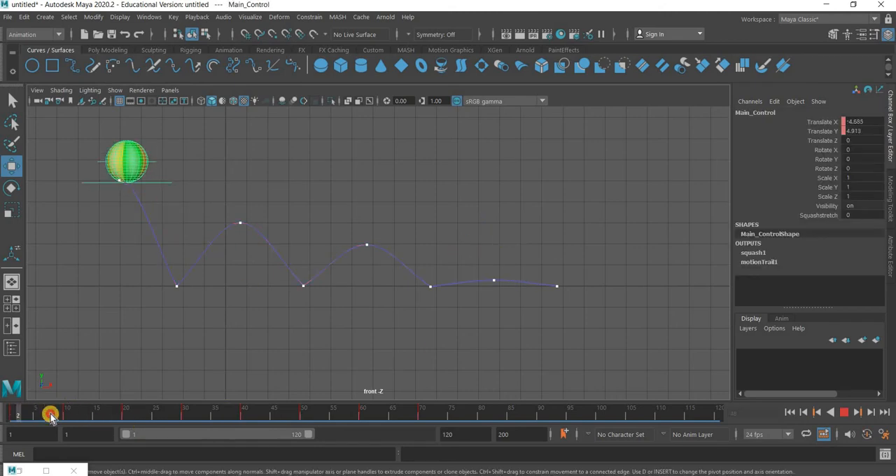
pyautogui.moveTo(50, 415); pyautogui.dragTo(67, 418)
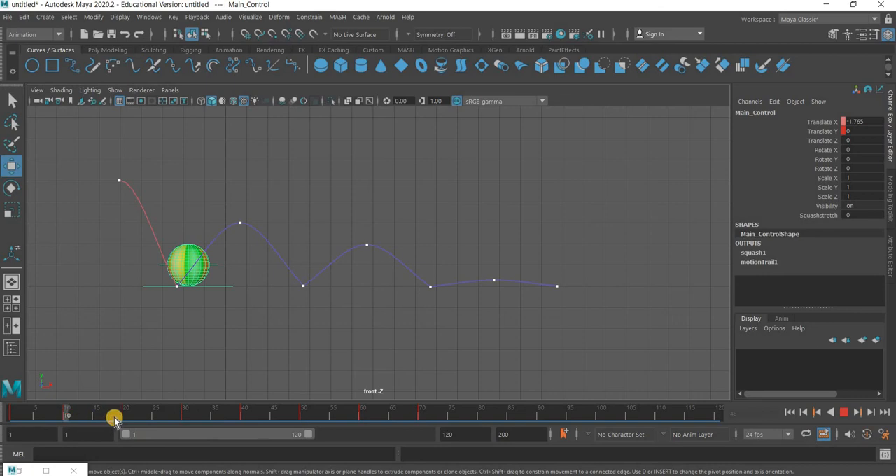
# Restore the Graph Editor, compare Main_Control's Translate X and Translate Y curves, and minimize the editor
pyautogui.click(46, 469)
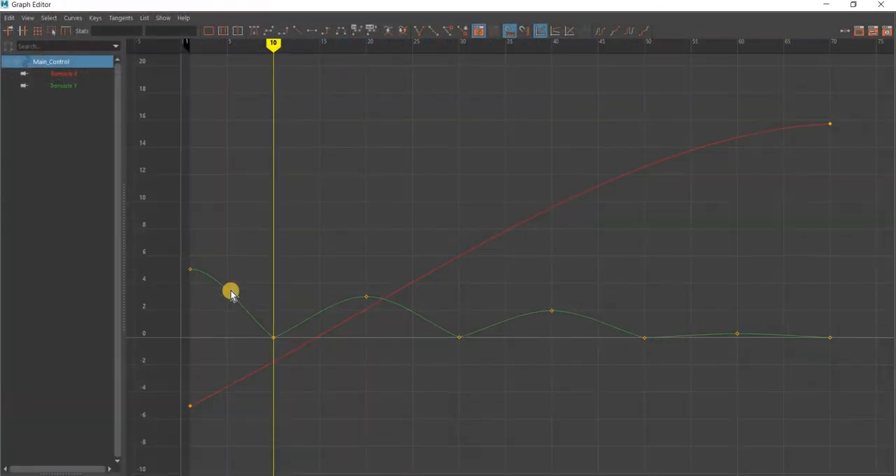
pyautogui.click(65, 75)
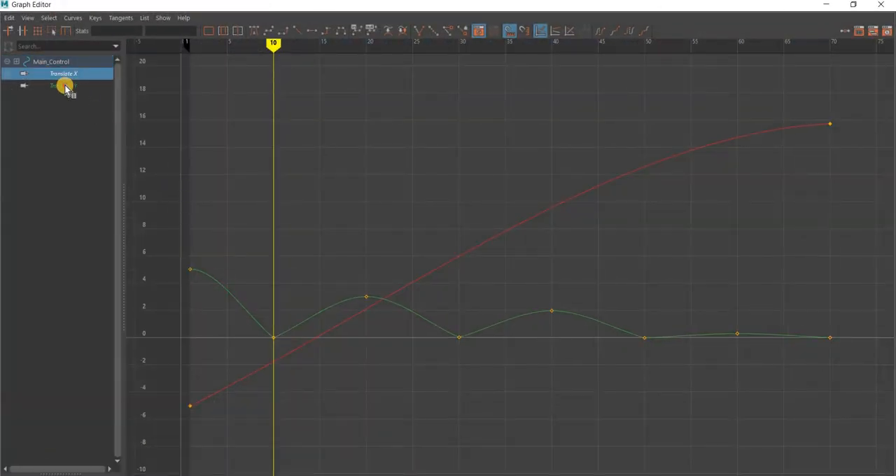
pyautogui.click(65, 85)
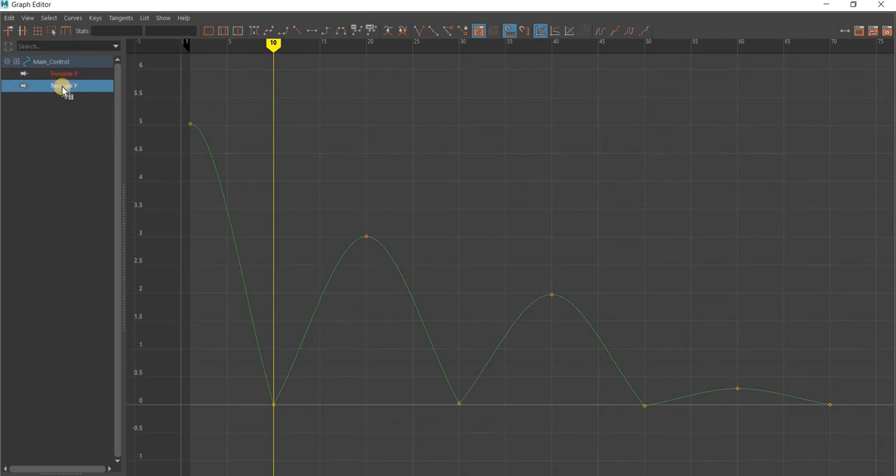
pyautogui.keyDown('shift'); pyautogui.click(66, 74); pyautogui.keyUp('shift')
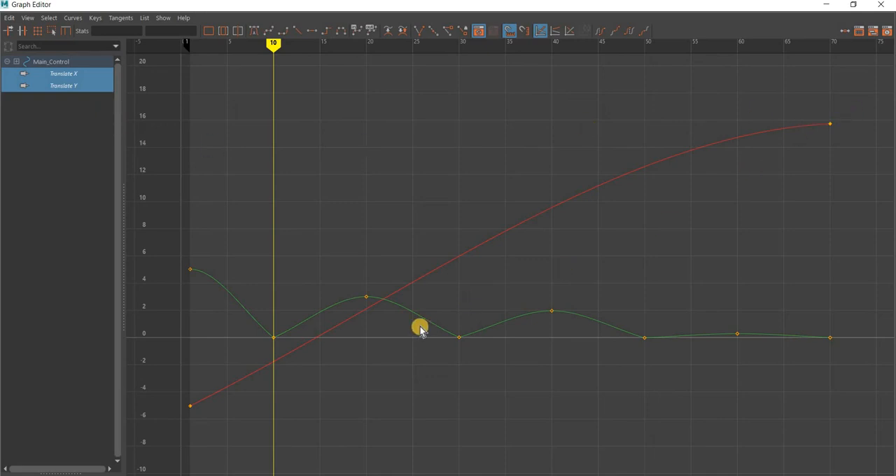
pyautogui.click(830, 6)
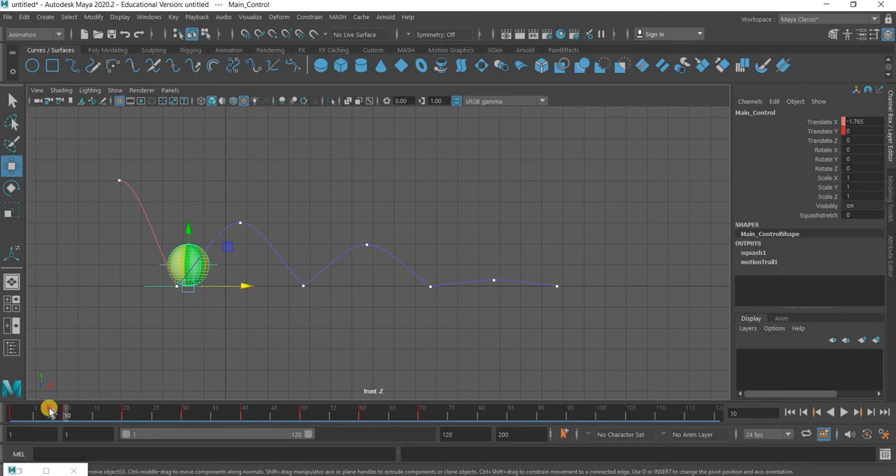
# Return to frame 1 and create a new editable motion trail for Main_Control
pyautogui.hotkey('alt', 'v')
pyautogui.moveTo(155, 424); pyautogui.dragTo(5, 414)
pyautogui.hotkey('alt', 'v')
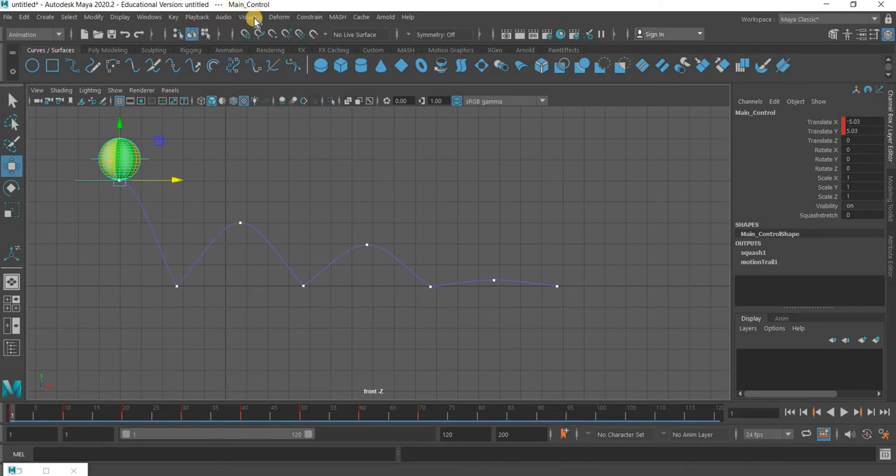
pyautogui.click(252, 18)
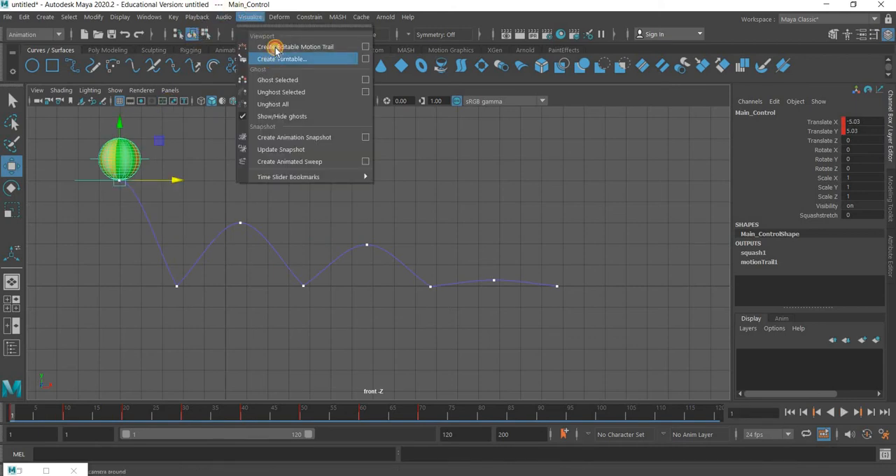
pyautogui.click(277, 47)
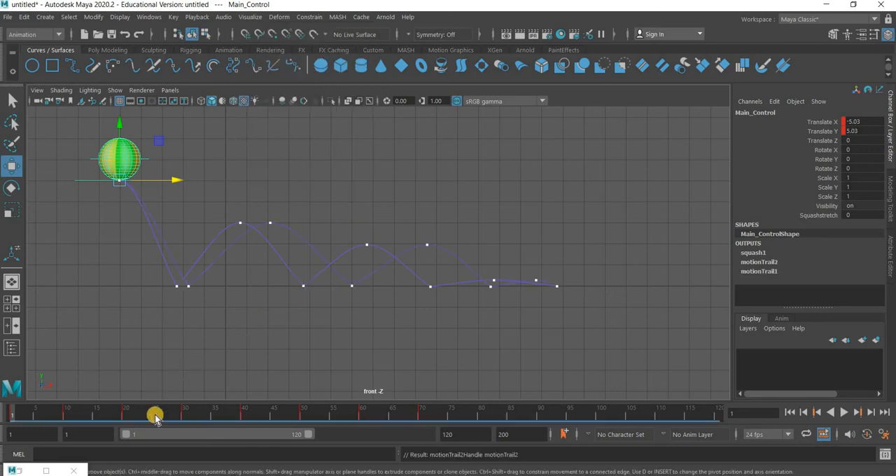
# Play back the bounce to compare the ball's path with both motion trails, returning to frame 1 with nothing selected
pyautogui.click(845, 413)
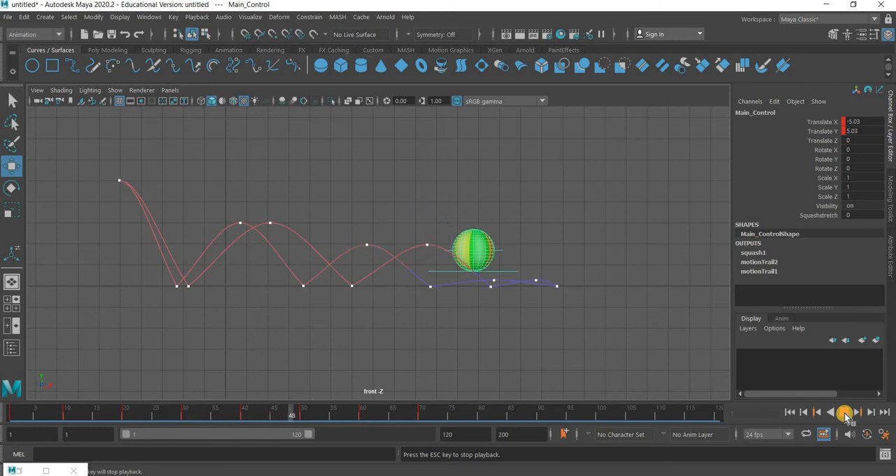
pyautogui.click(790, 413)
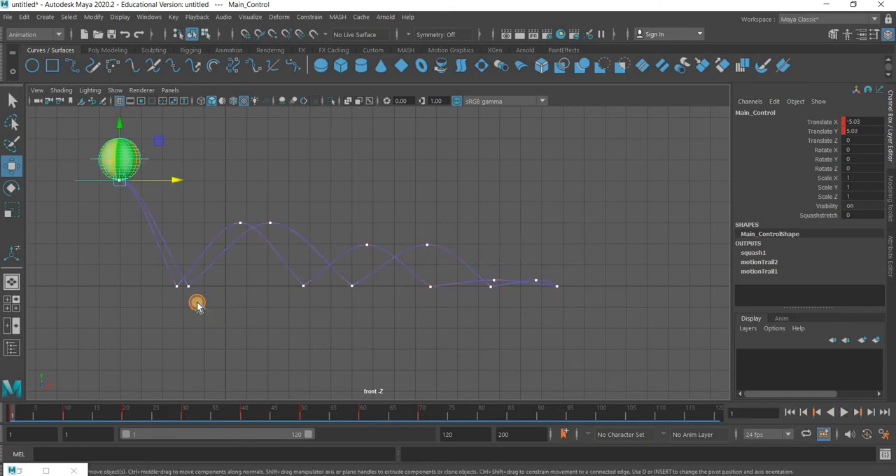
pyautogui.click(176, 277)
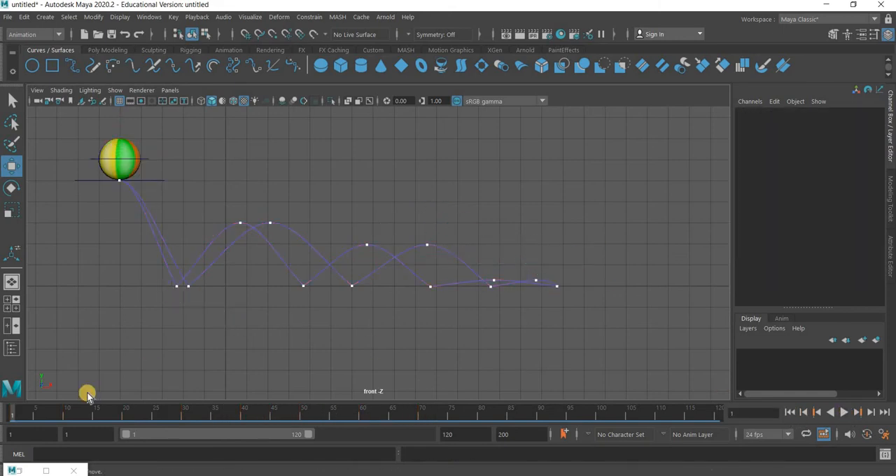
pyautogui.hotkey('alt', 'v')
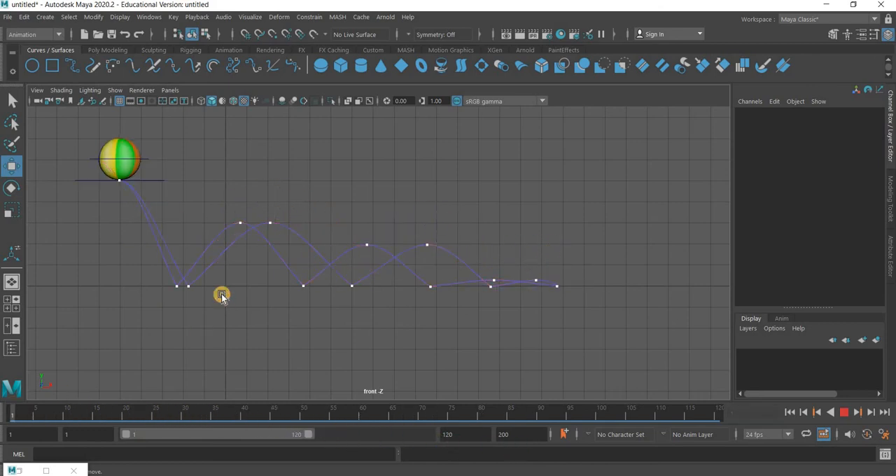
pyautogui.hotkey('alt', 'v')
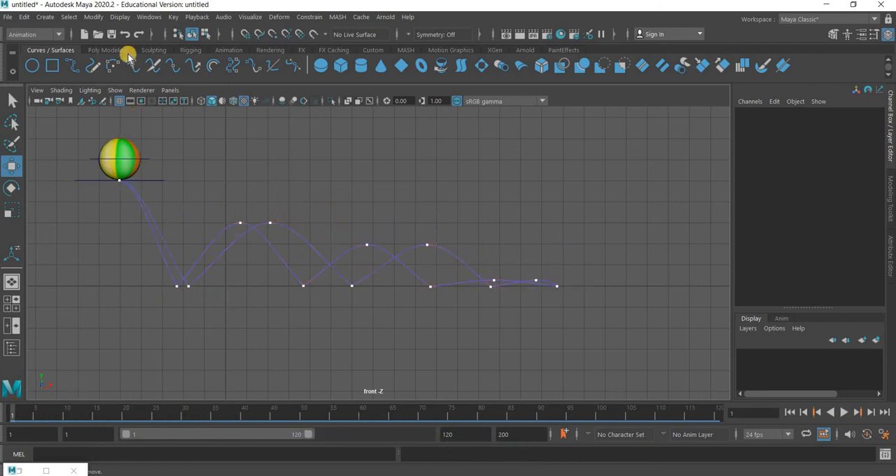
# Open the Outliner and delete the outdated motionTrail1Handle
pyautogui.click(144, 21)
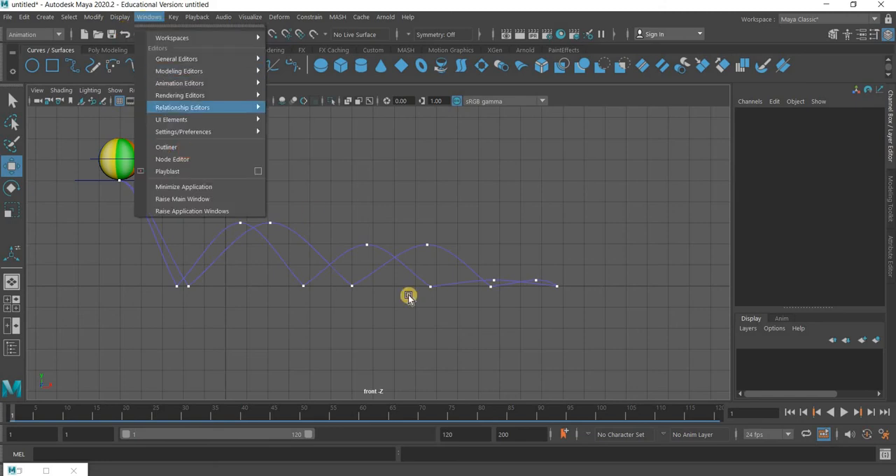
pyautogui.click(162, 146)
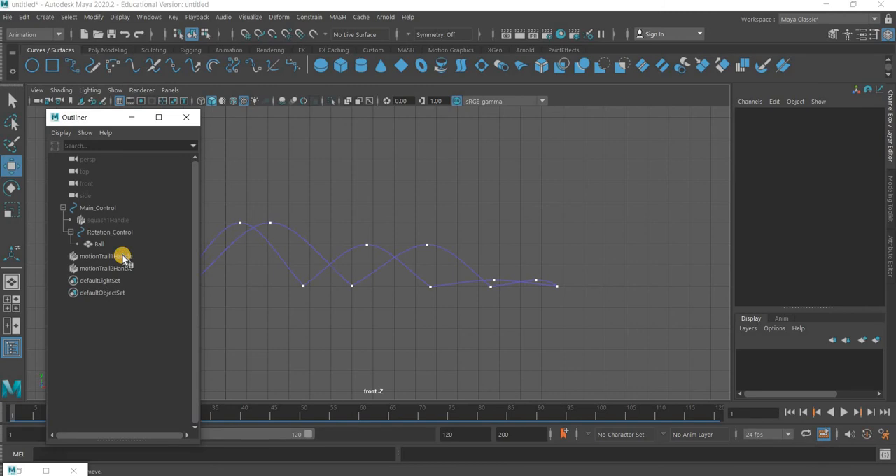
pyautogui.click(123, 257)
pyautogui.rightClick(123, 258)
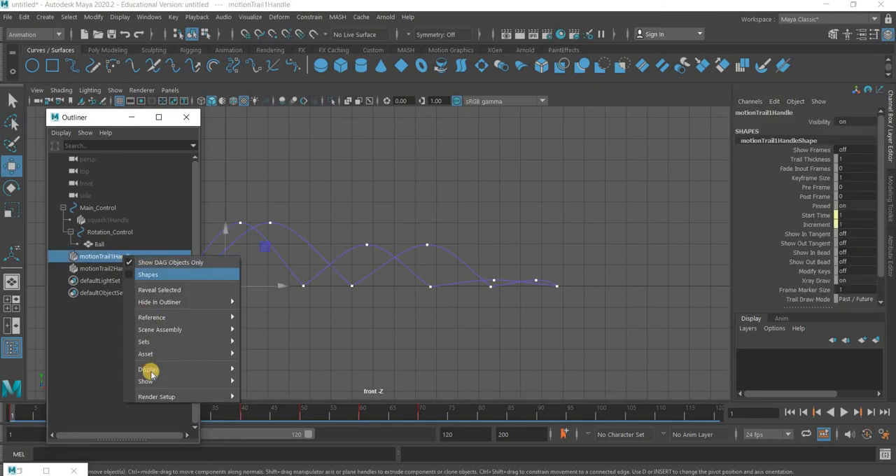
pyautogui.moveTo(151, 368)
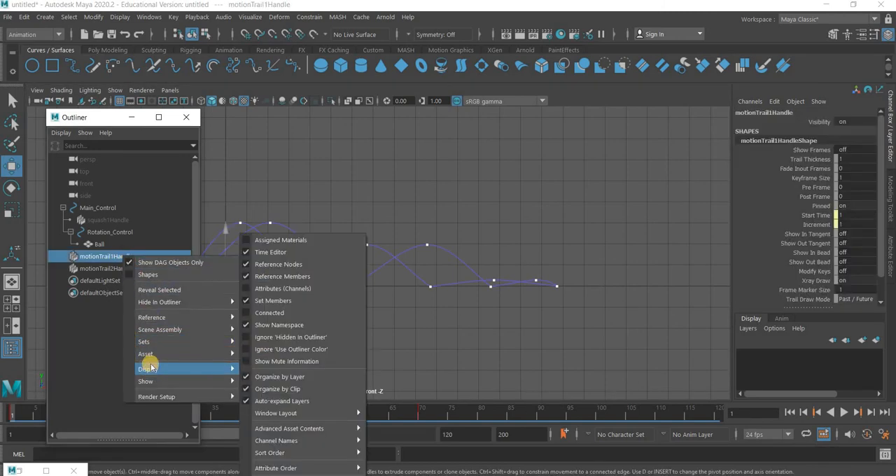
pyautogui.click(96, 259)
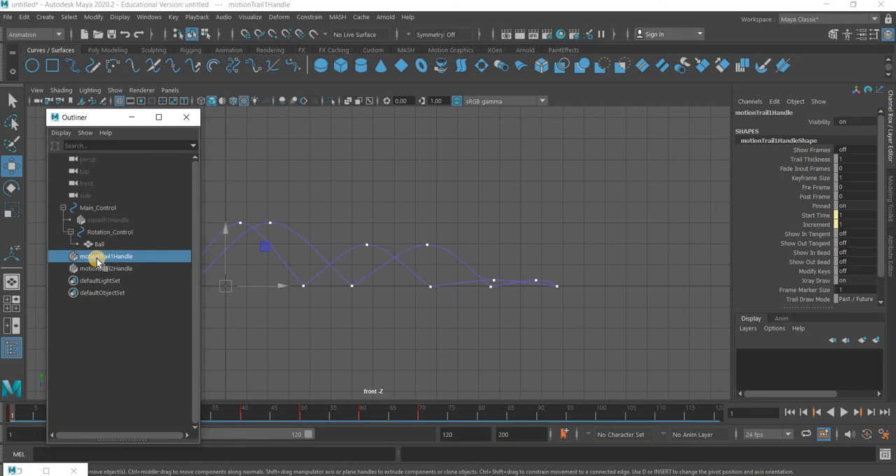
pyautogui.press('Delete')
# Minimize the Outliner, play back the bounce along the remaining motion trail, and return to frame 1
pyautogui.click(132, 118)
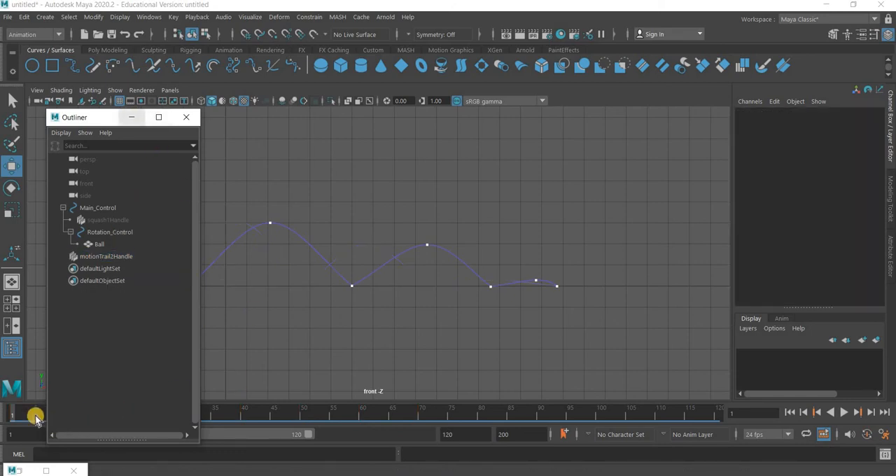
pyautogui.hotkey('alt', 'v')
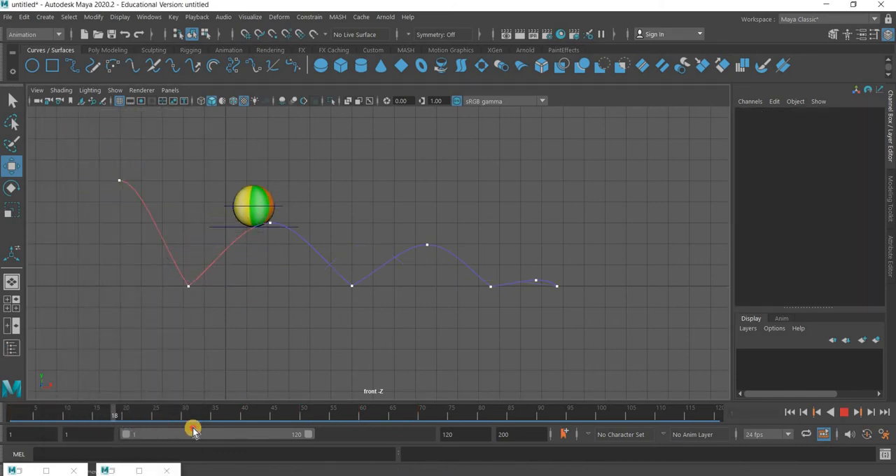
pyautogui.hotkey('alt', 'shift', 'v')
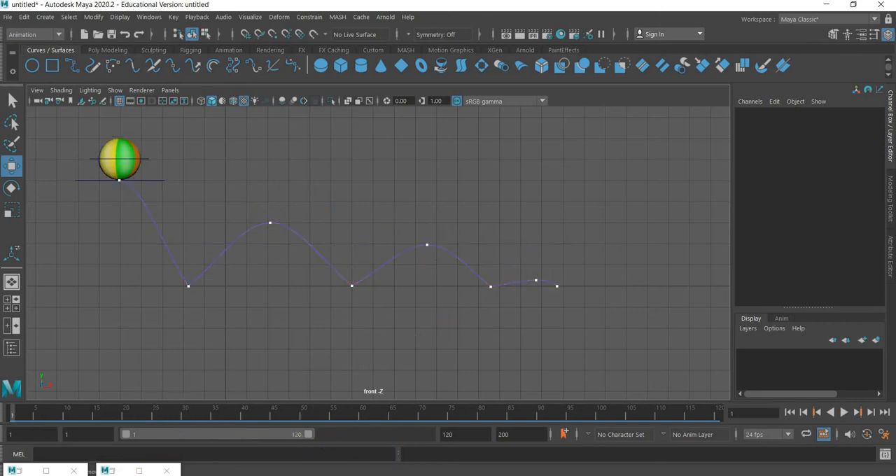
# Close the minimized Graph Editor and the Outliner, and select Rotation_Control around the ball
pyautogui.click(110, 471)
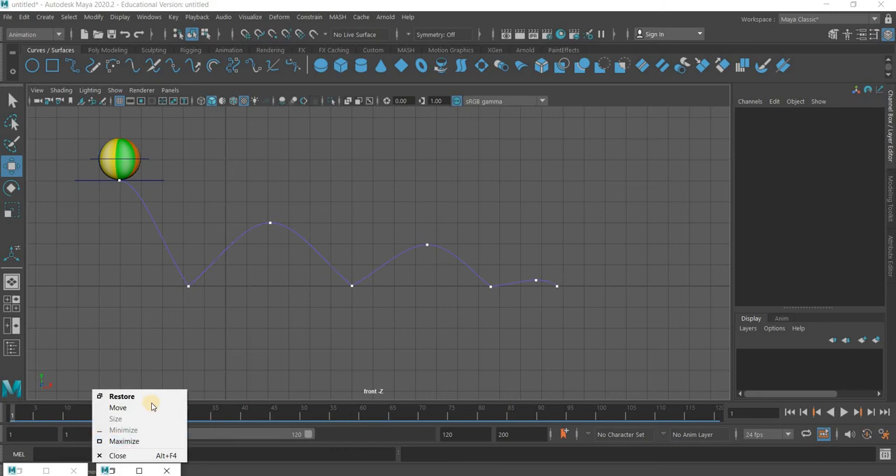
pyautogui.click(52, 471)
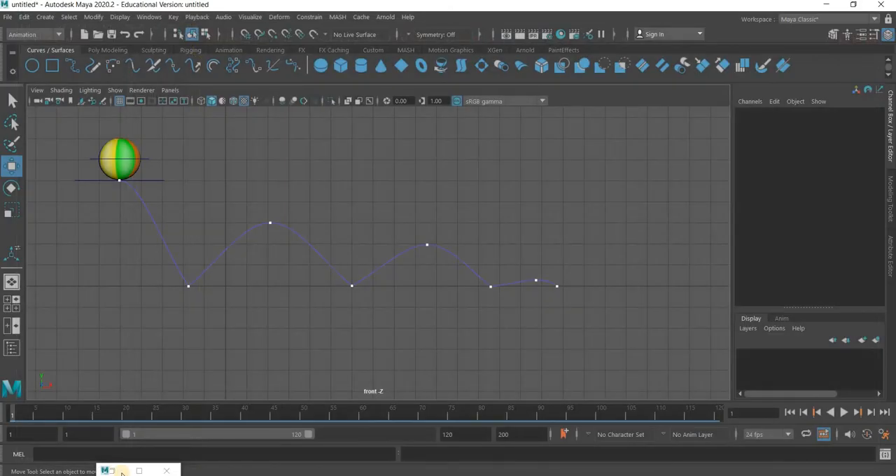
pyautogui.click(119, 472)
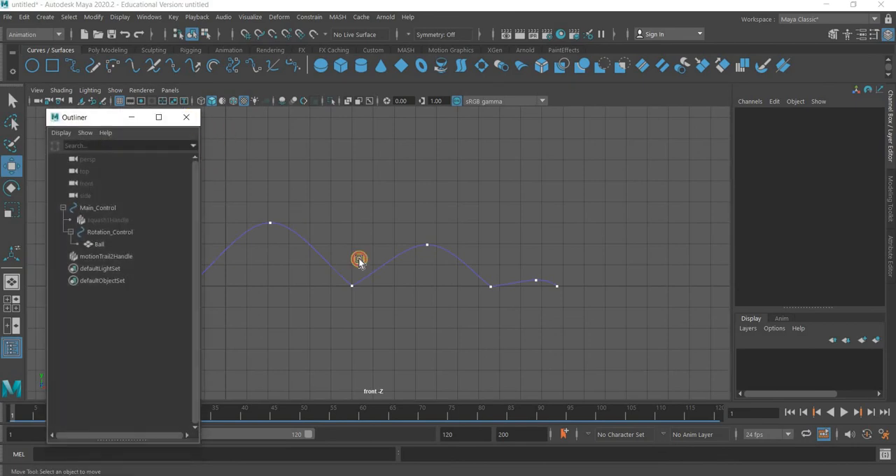
pyautogui.click(257, 271)
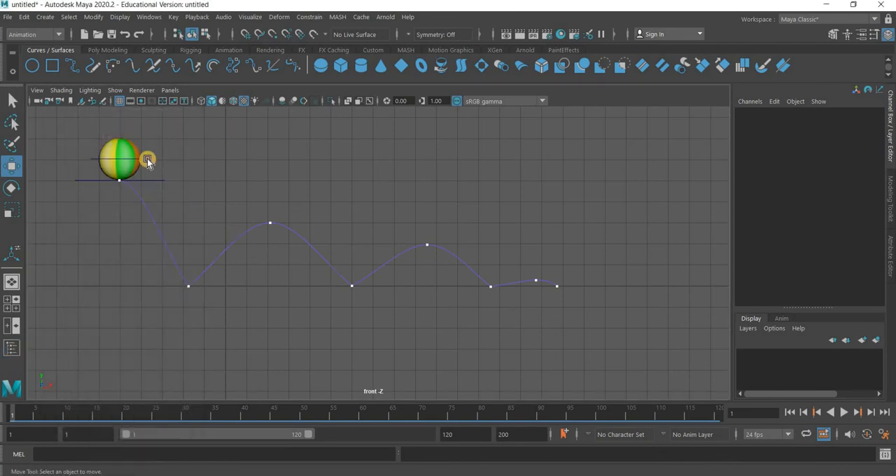
# Check the bounce at frame 70, return to frame 1, and key Rotation_Control with its rotations at 0
pyautogui.click(26, 417)
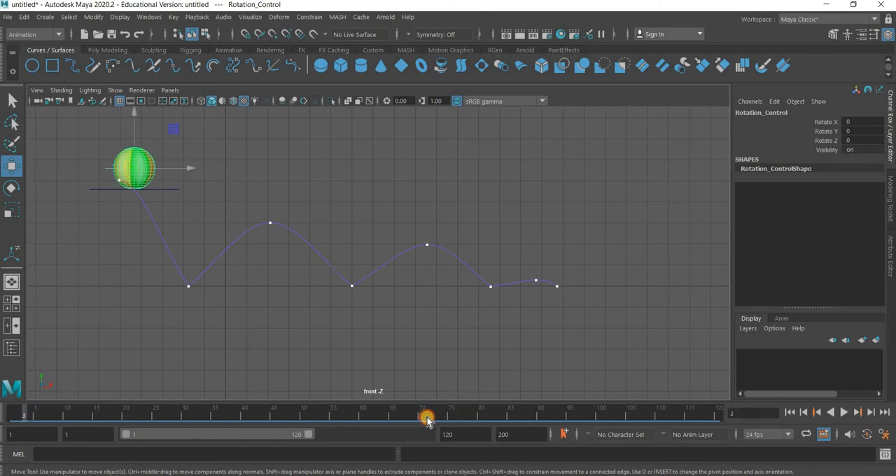
pyautogui.click(424, 416)
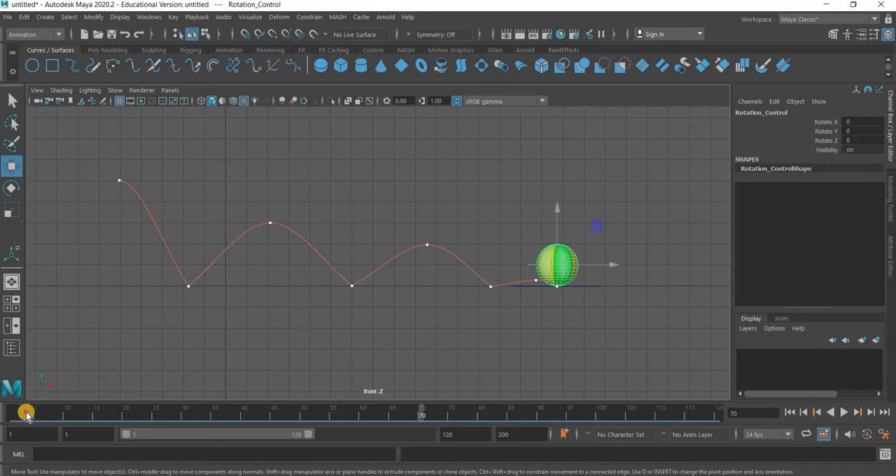
pyautogui.hotkey('alt', 'shift', 'v')
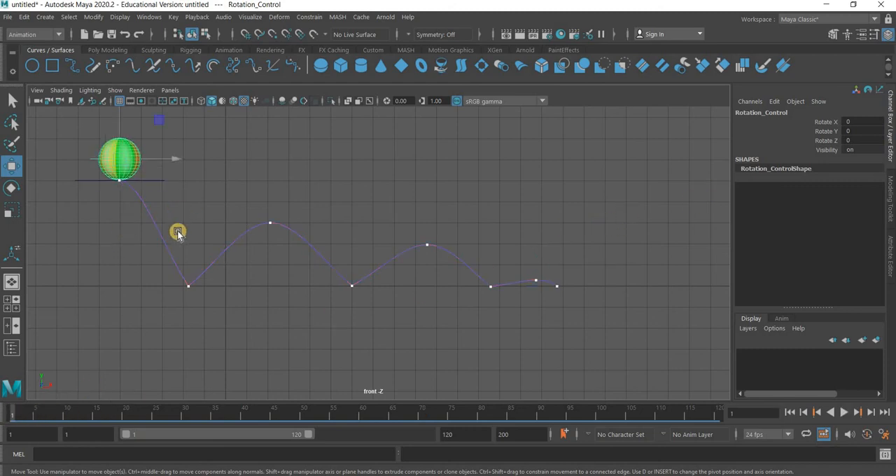
pyautogui.press('s')
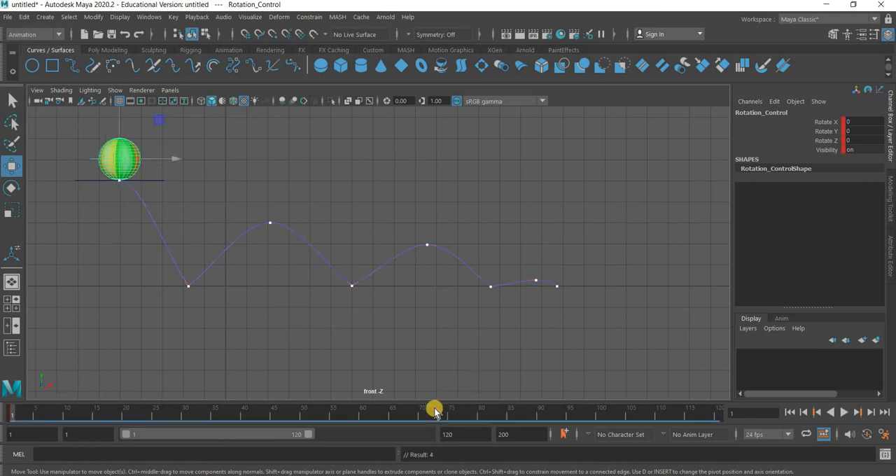
# At frame 70, rotate Rotation_Control around Z to about -390 degrees and set a key
pyautogui.click(421, 417)
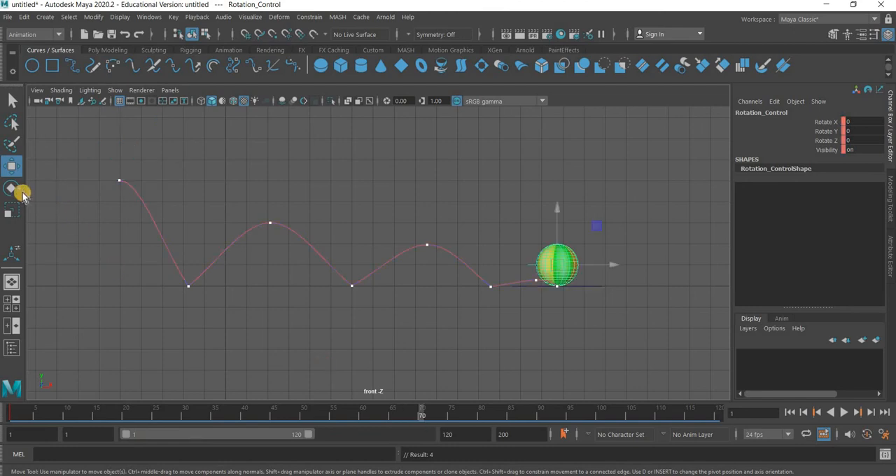
pyautogui.press('e')
pyautogui.moveTo(613, 273); pyautogui.dragTo(501, 371)
pyautogui.press('s')
# Play back the bounce from frame 1 with nothing selected to check the ball's spin, then return to the start
pyautogui.click(8, 415)
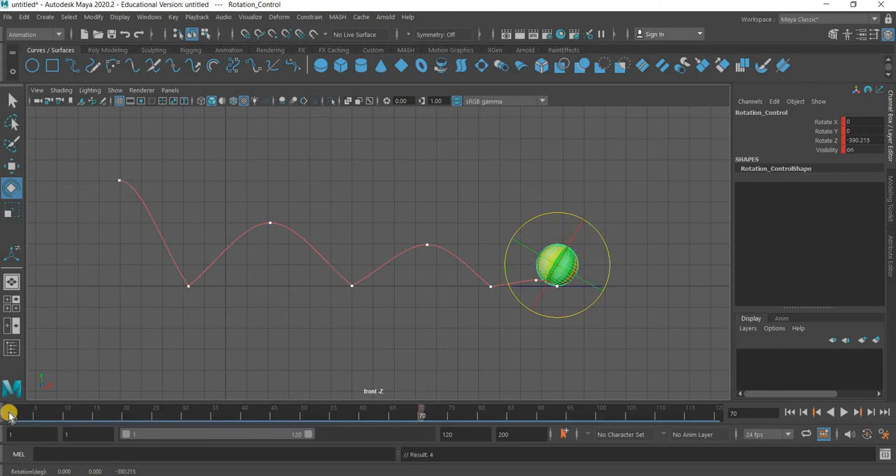
pyautogui.click(335, 324)
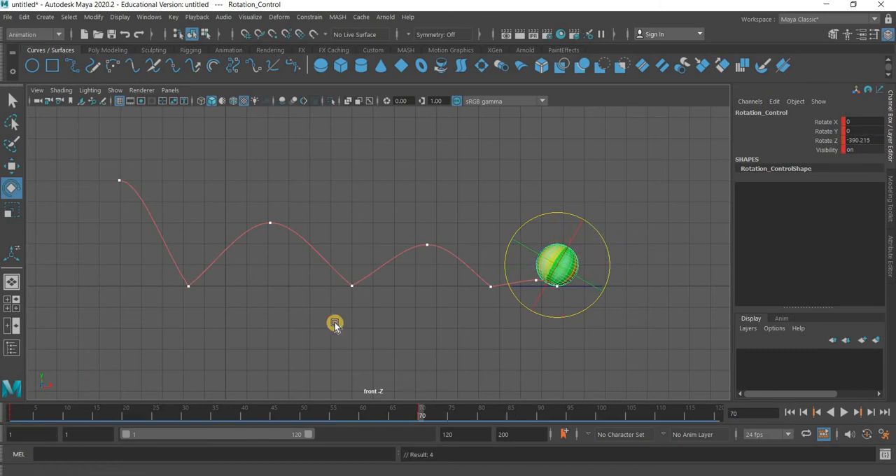
pyautogui.click(840, 413)
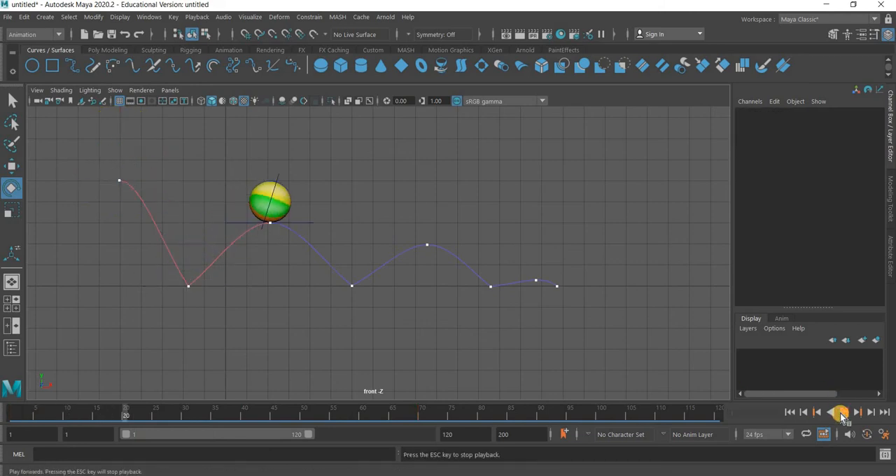
pyautogui.click(840, 413)
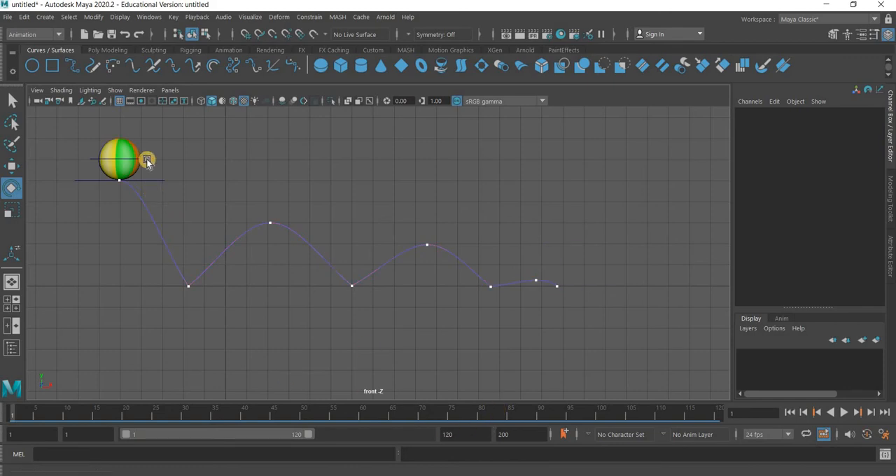
# At frame 70, spin Rotation_Control further around Z to about -660 degrees, key it, and return to frame 1
pyautogui.click(420, 412)
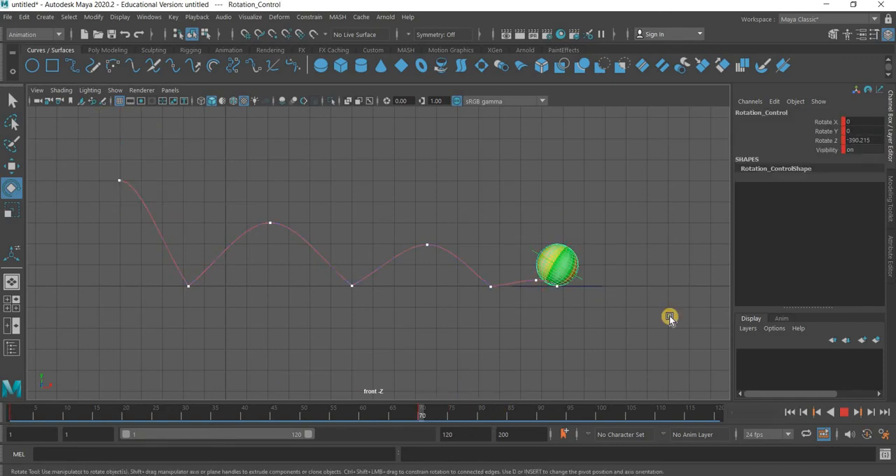
pyautogui.moveTo(605, 251); pyautogui.dragTo(798, 412)
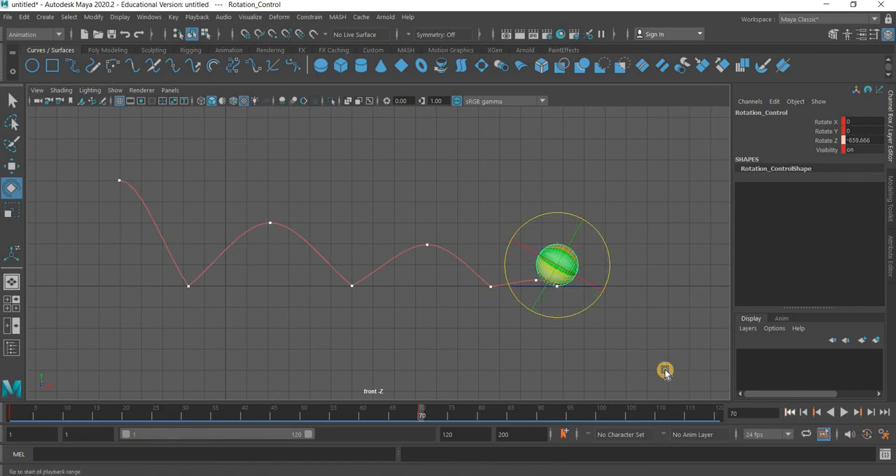
pyautogui.click(790, 413)
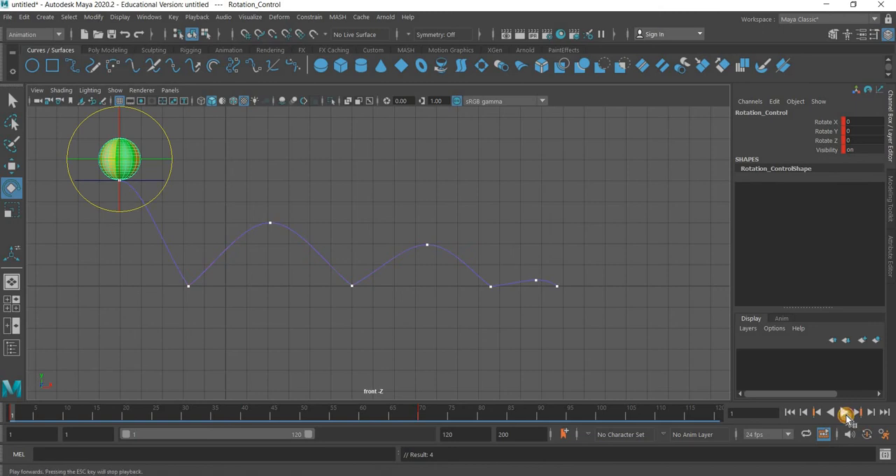
# Play back the bounce to review the faster spin and return to frame 1
pyautogui.click(847, 416)
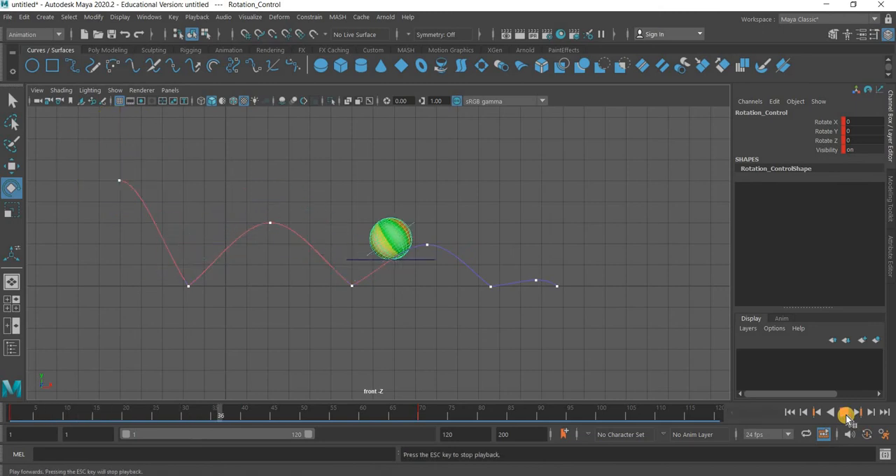
pyautogui.click(790, 412)
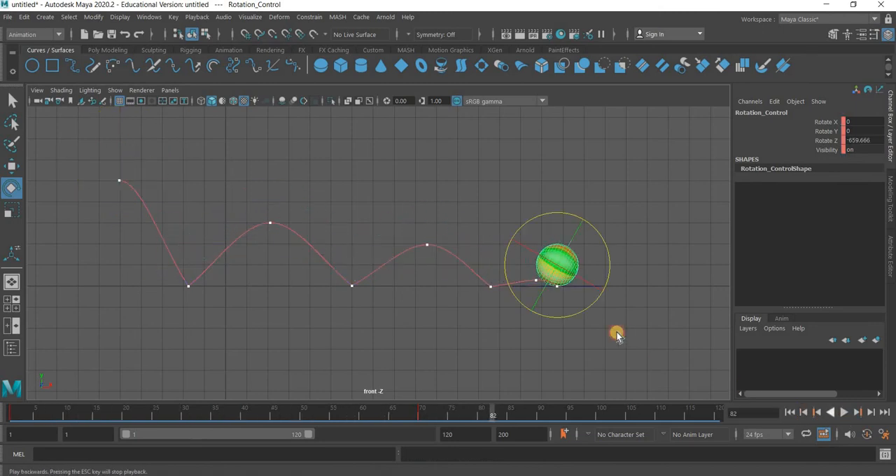
pyautogui.click(535, 280)
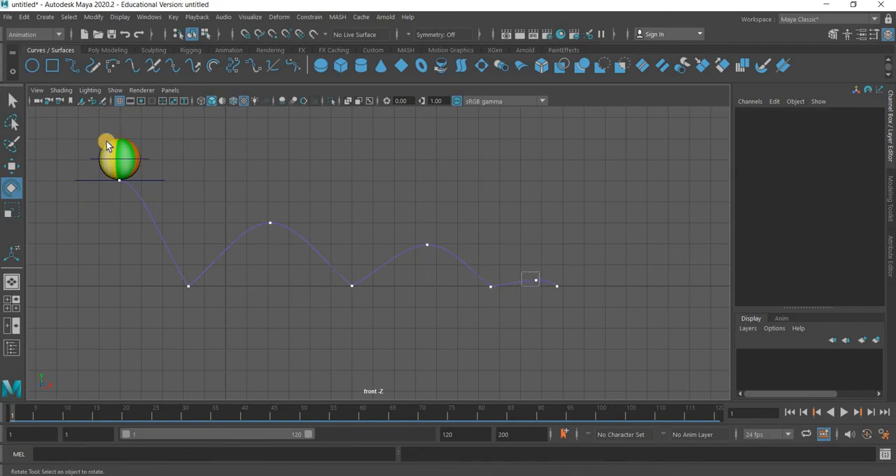
# Select Rotation_Control, open the Graph Editor, and isolate its Rotate Z curve
pyautogui.click(157, 162)
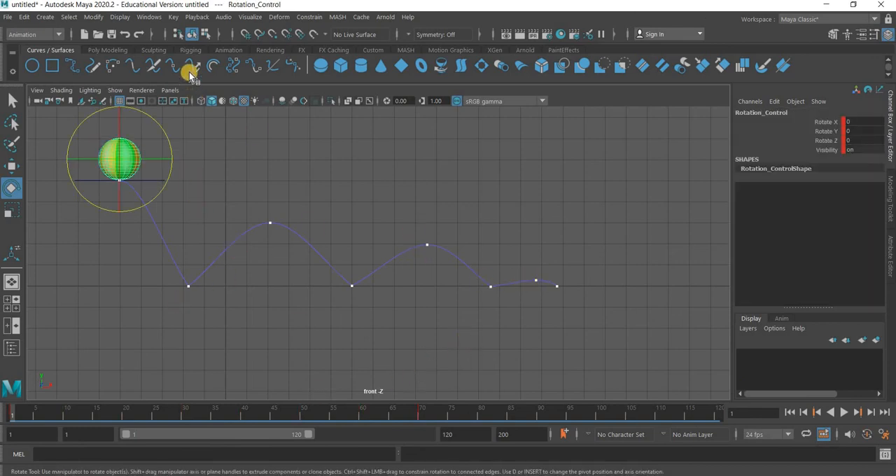
pyautogui.click(149, 17)
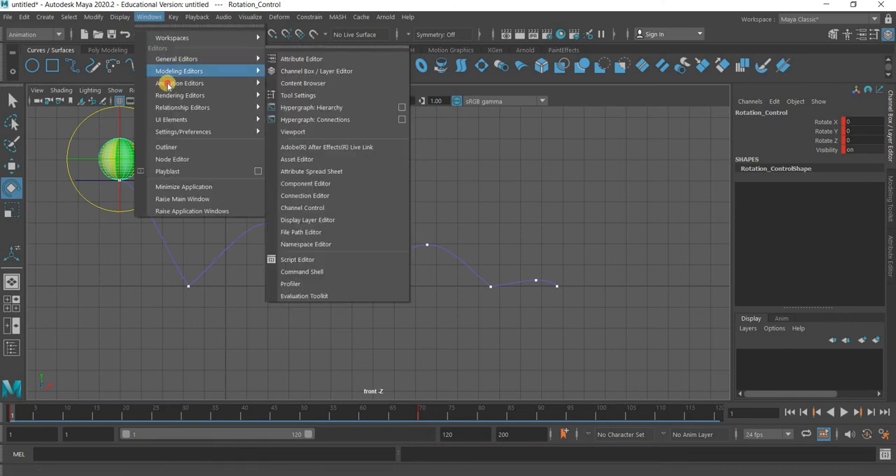
pyautogui.moveTo(168, 83)
pyautogui.click(320, 81)
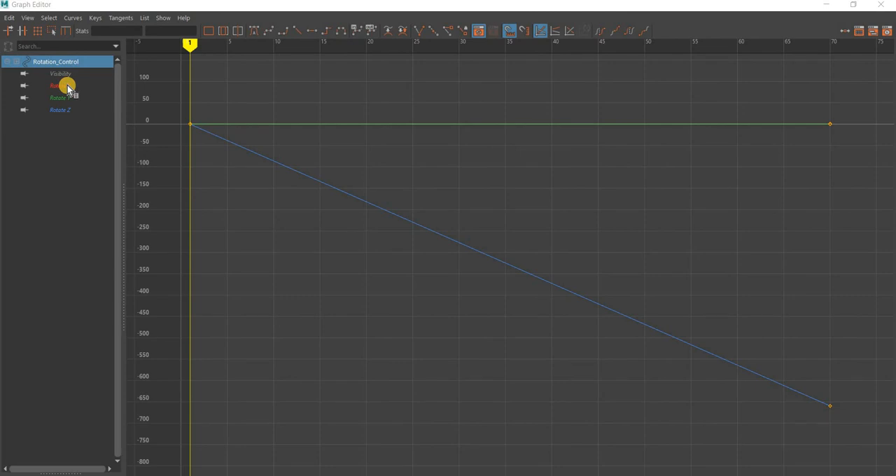
pyautogui.click(68, 84)
pyautogui.click(70, 98)
pyautogui.click(98, 118)
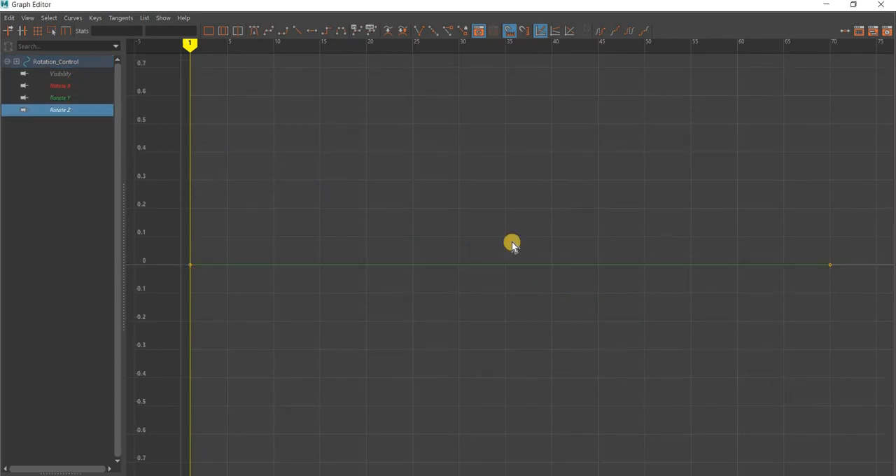
# Give the last Rotate Z key an auto tangent, make the first key linear, and steepen its outgoing tangent downward
pyautogui.moveTo(875, 376); pyautogui.dragTo(759, 446)
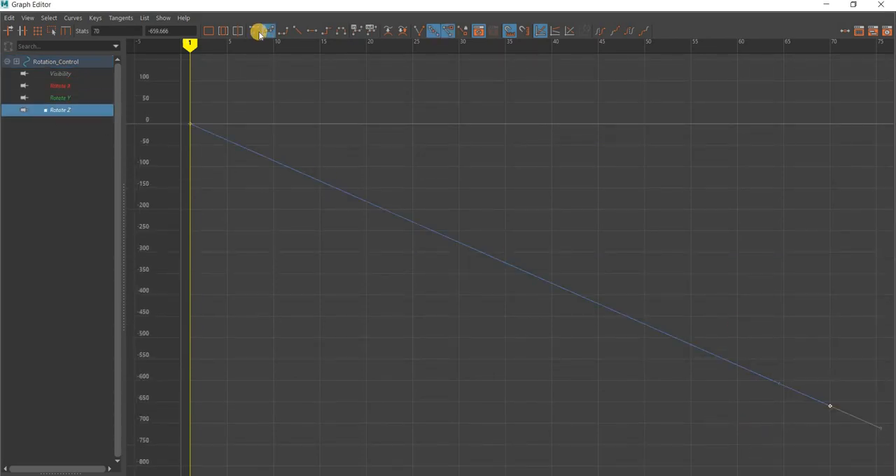
pyautogui.hotkey('ctrl', 'z')
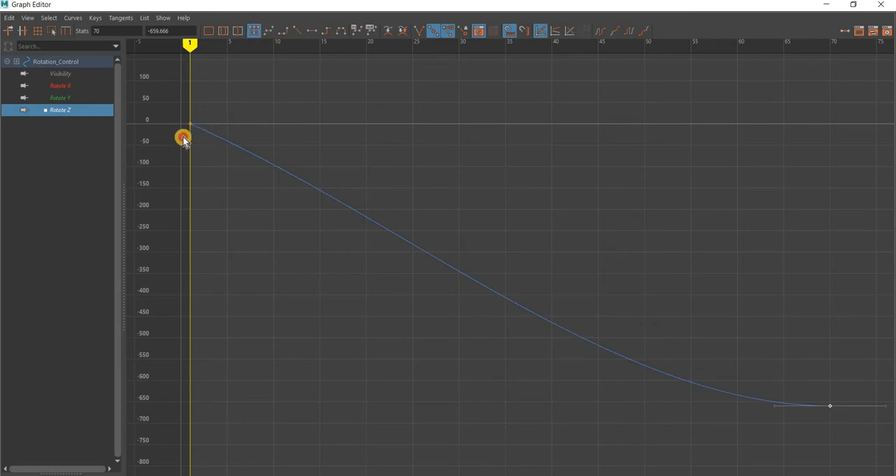
pyautogui.hotkey('ctrl', 'z')
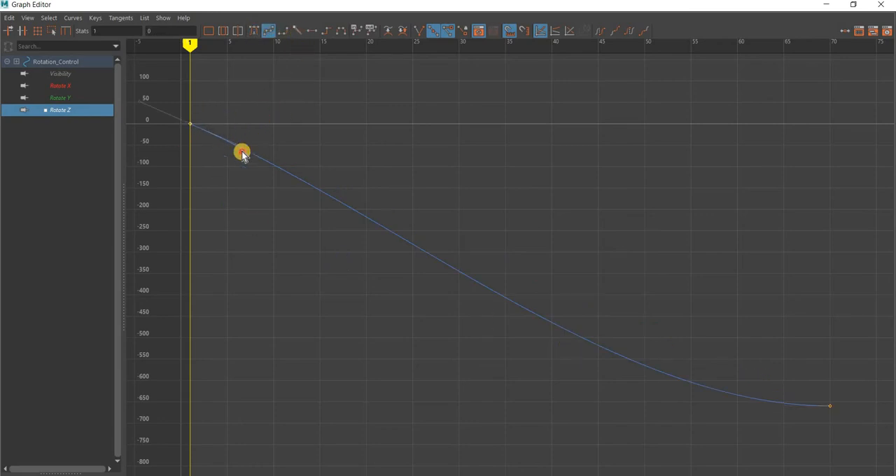
pyautogui.hotkey('ctrl', 'z')
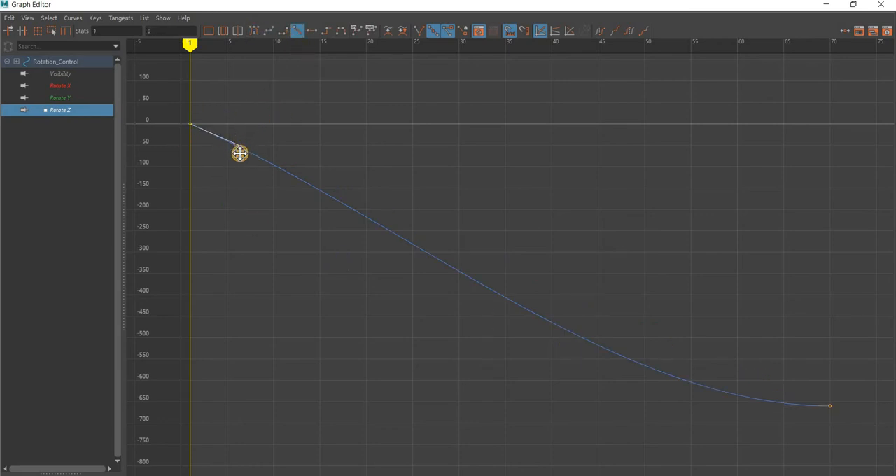
pyautogui.click(239, 153)
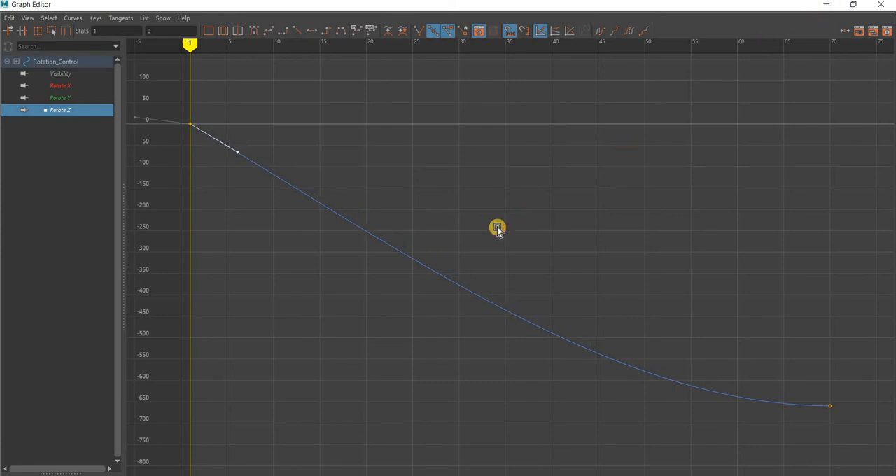
# Minimize the Graph Editor, deselect everything, play back the bounce to check the slowing spin, and return to frame 1
pyautogui.click(826, 5)
pyautogui.click(509, 352)
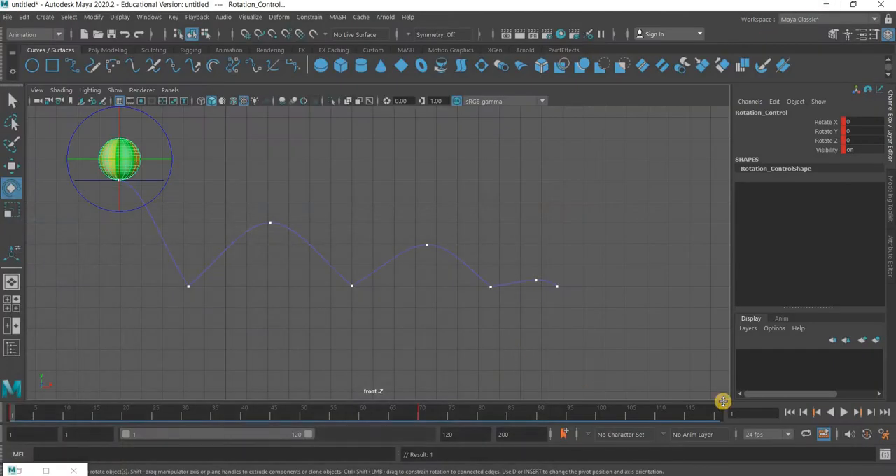
pyautogui.click(844, 413)
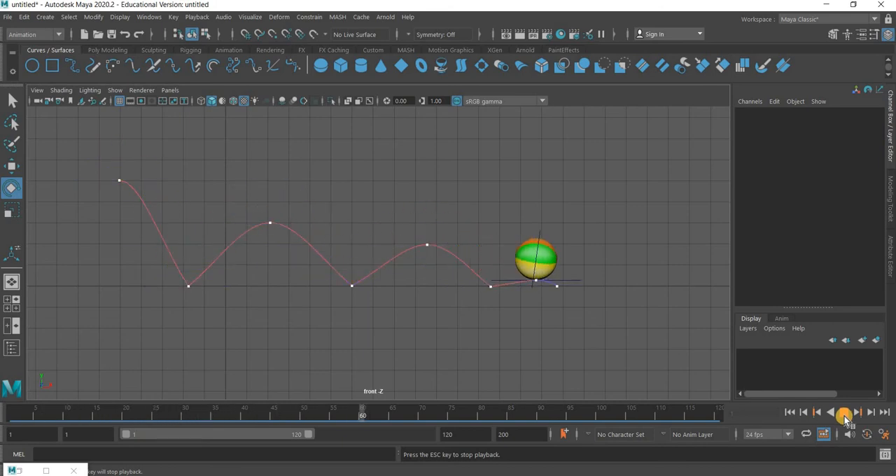
pyautogui.click(793, 413)
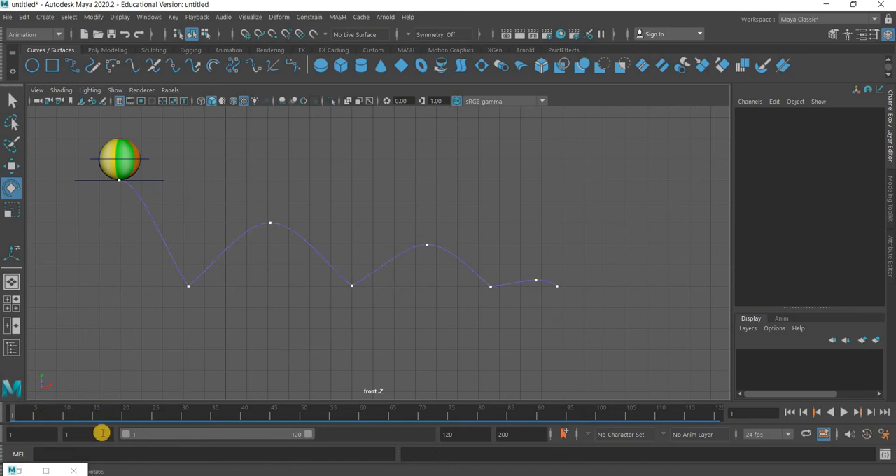
# At the first ground contact on frame 10, set Main_Control's Squashstretch to -0.2 and key that channel
pyautogui.moveTo(28, 419); pyautogui.dragTo(65, 418)
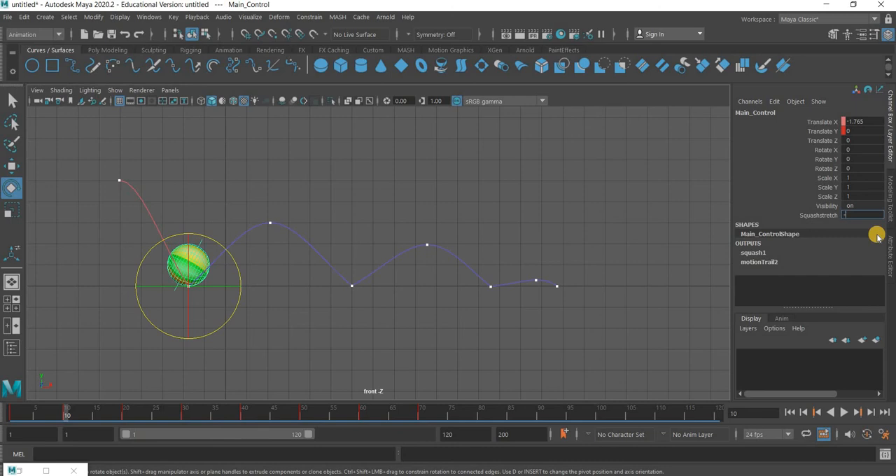
pyautogui.press('Return')
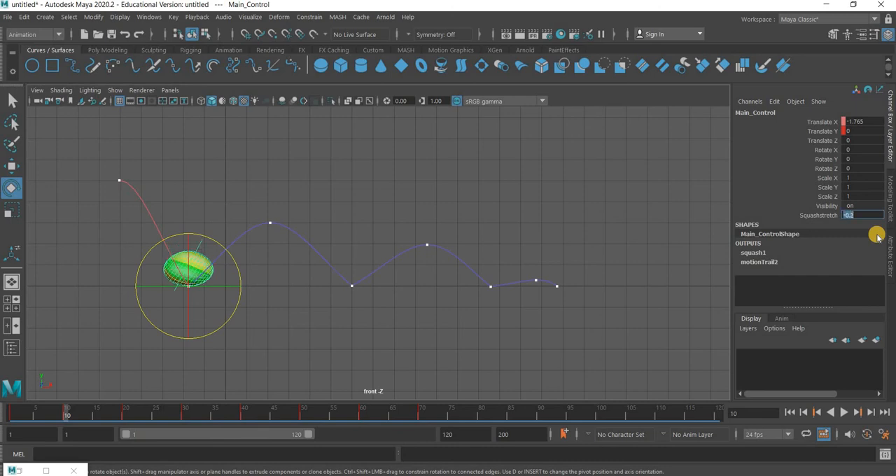
pyautogui.click(828, 216)
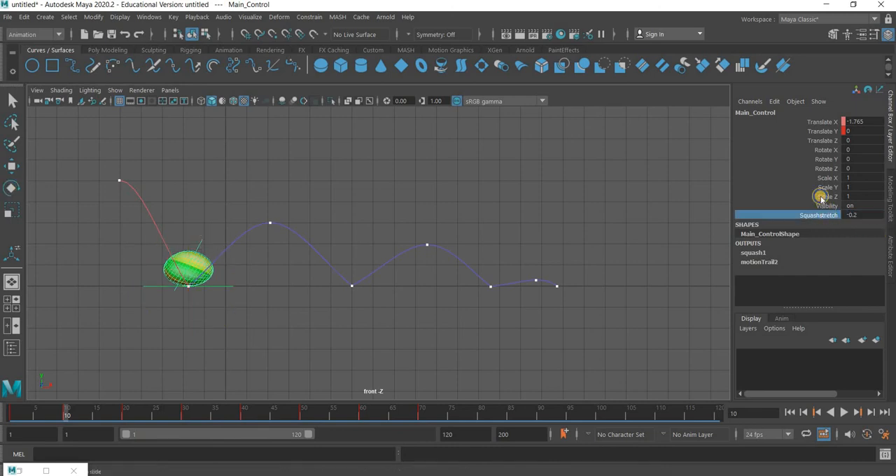
pyautogui.rightClick(824, 196)
pyautogui.click(802, 23)
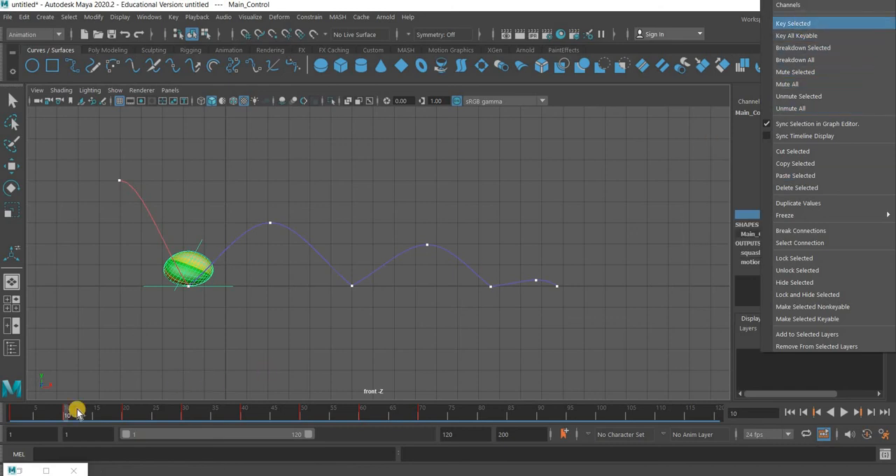
# At frame 1, set Main_Control's Squashstretch to 0 and key that channel
pyautogui.press(',')
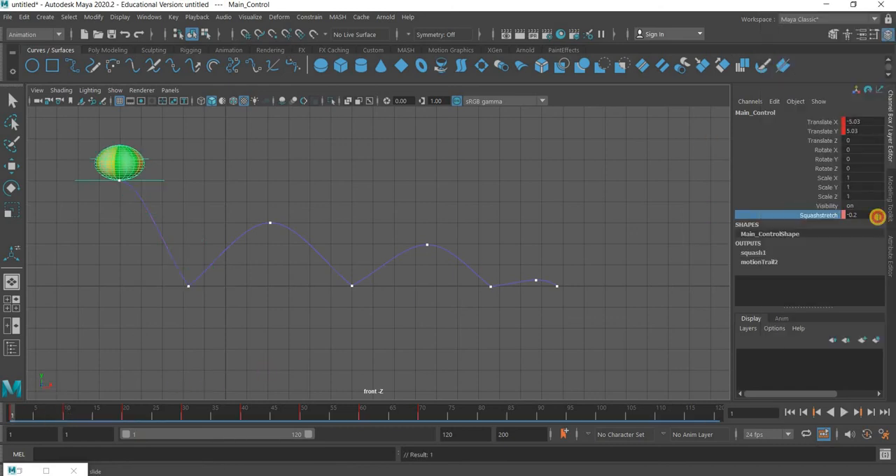
pyautogui.doubleClick(877, 217)
pyautogui.write('0')
pyautogui.press('Return')
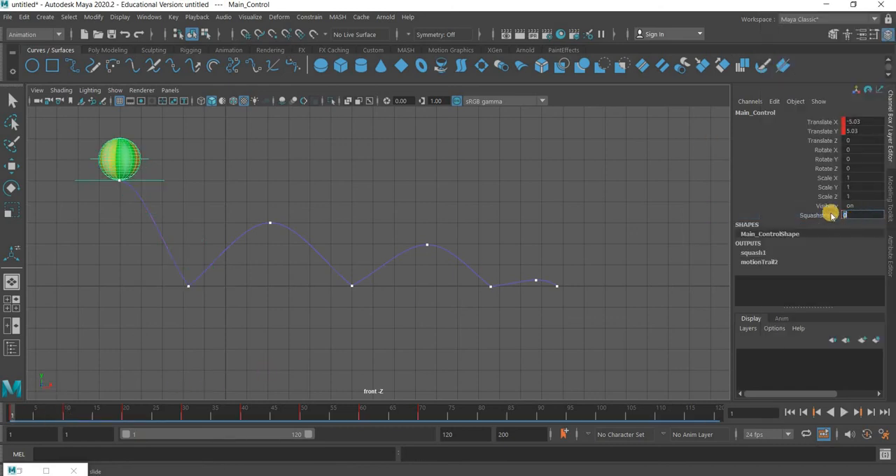
pyautogui.click(832, 216)
pyautogui.rightClick(832, 215)
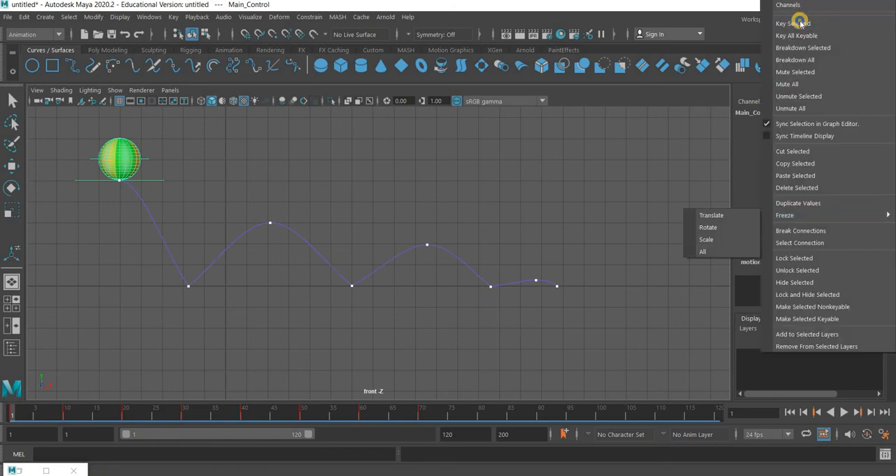
pyautogui.click(800, 24)
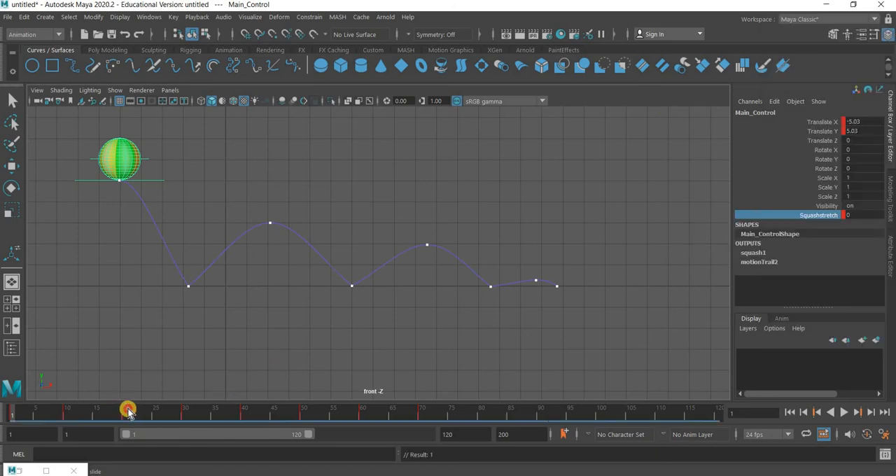
# At frame 20, the peak after the first bounce, set Main_Control's Squashstretch to 0 and key that channel
pyautogui.click(127, 410)
pyautogui.doubleClick(865, 215)
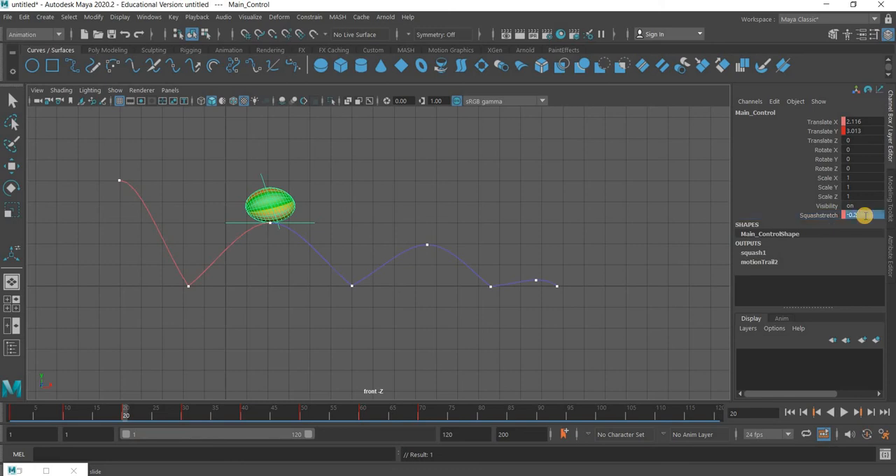
pyautogui.write('0')
pyautogui.press('Return')
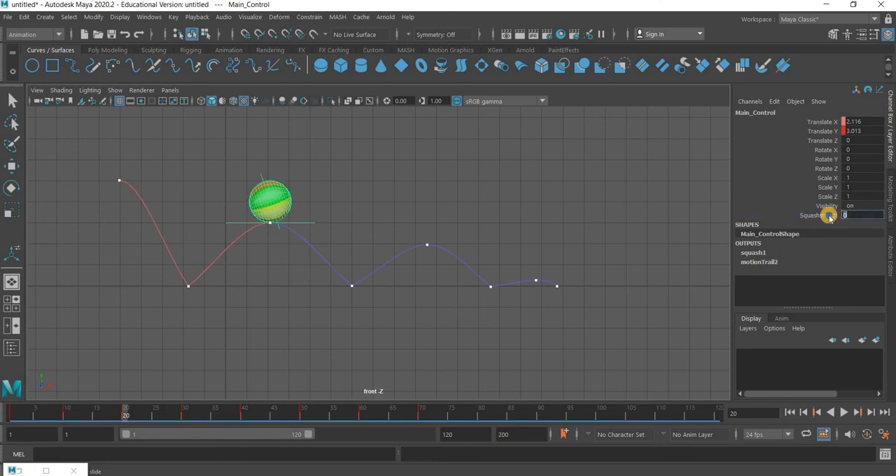
pyautogui.click(830, 216)
pyautogui.rightClick(784, 75)
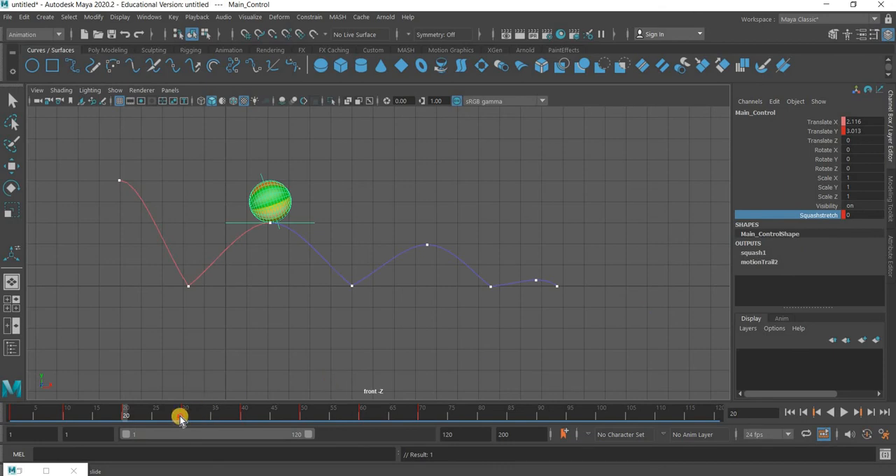
# Key Main_Control's Squashstretch at 0 on the remaining bounce peaks at frames 40 and 60
pyautogui.moveTo(227, 419); pyautogui.dragTo(242, 419)
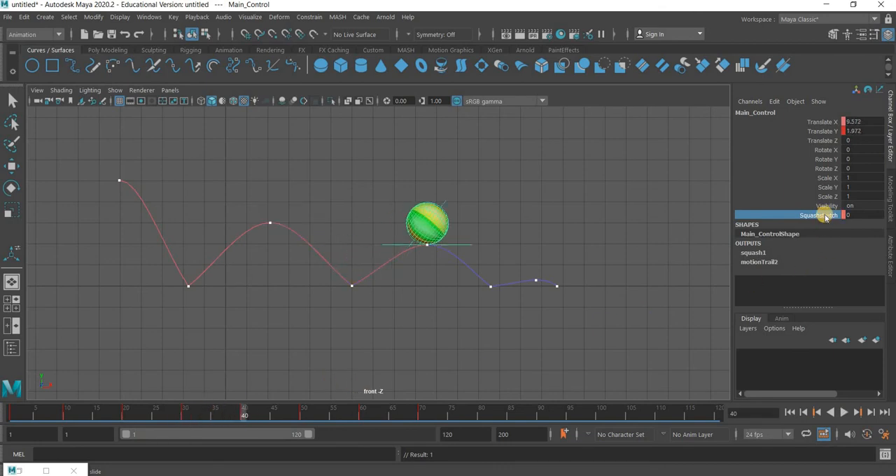
pyautogui.rightClick(805, 140)
pyautogui.click(794, 27)
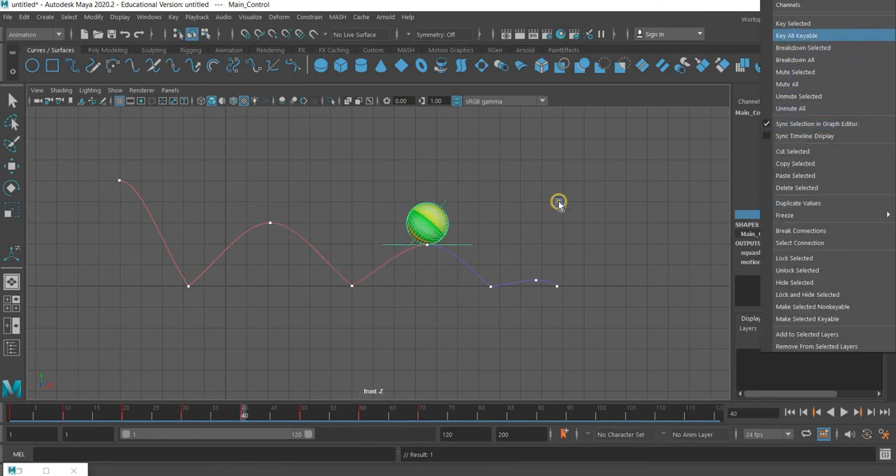
pyautogui.moveTo(316, 414); pyautogui.dragTo(363, 416)
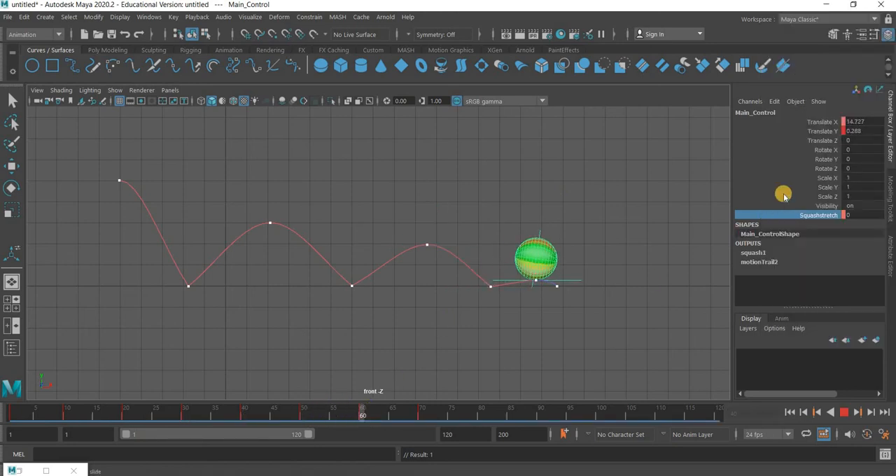
pyautogui.rightClick(815, 123)
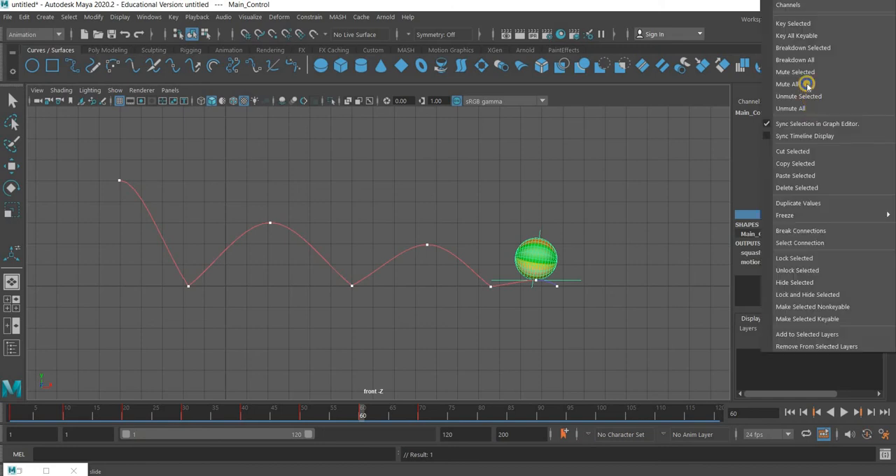
pyautogui.click(806, 24)
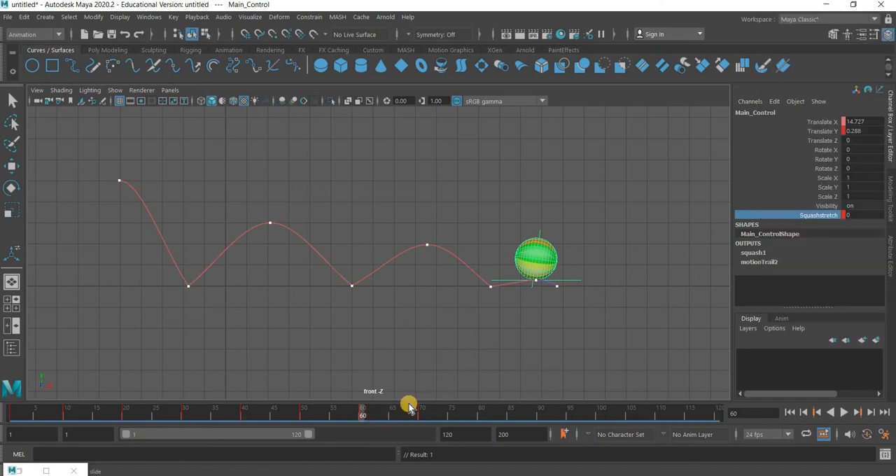
# At the second ground contact on frame 30, set Main_Control's Squashstretch to -0.1 and key that channel
pyautogui.moveTo(381, 416); pyautogui.dragTo(180, 438)
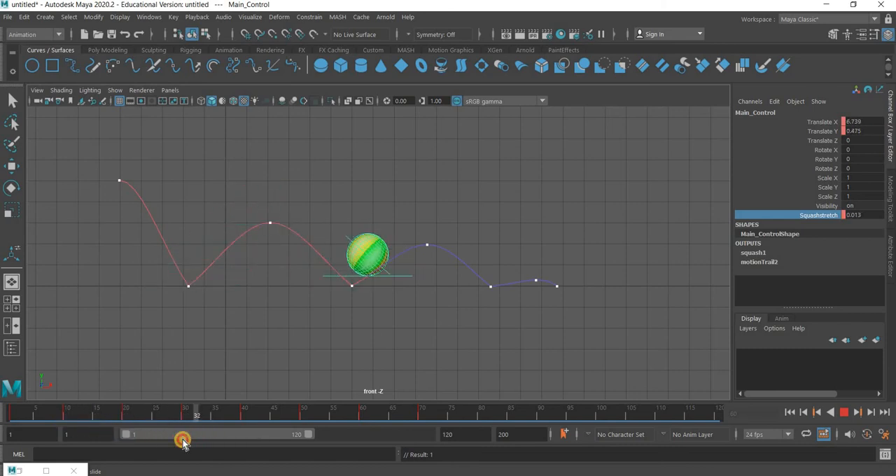
pyautogui.doubleClick(866, 217)
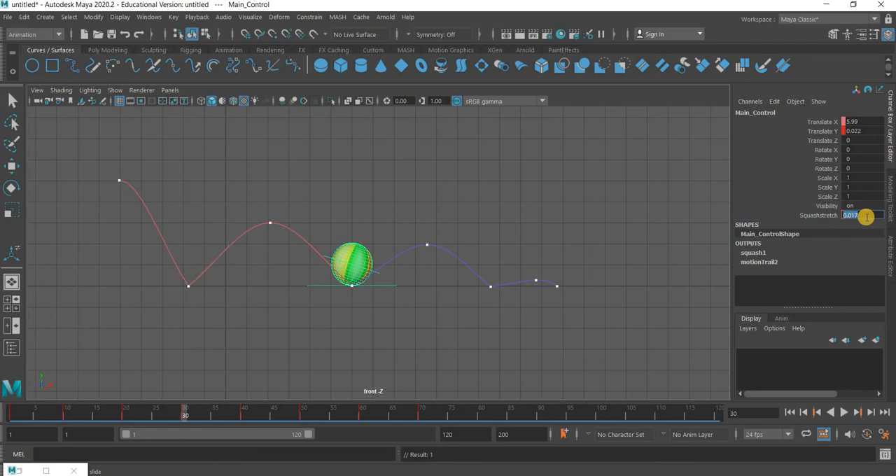
pyautogui.write('-0.1')
pyautogui.press('Return')
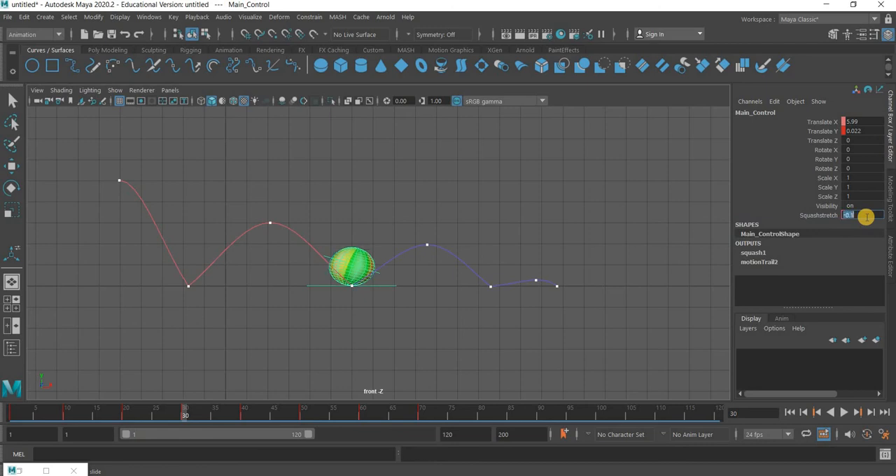
pyautogui.click(814, 216)
pyautogui.rightClick(786, 133)
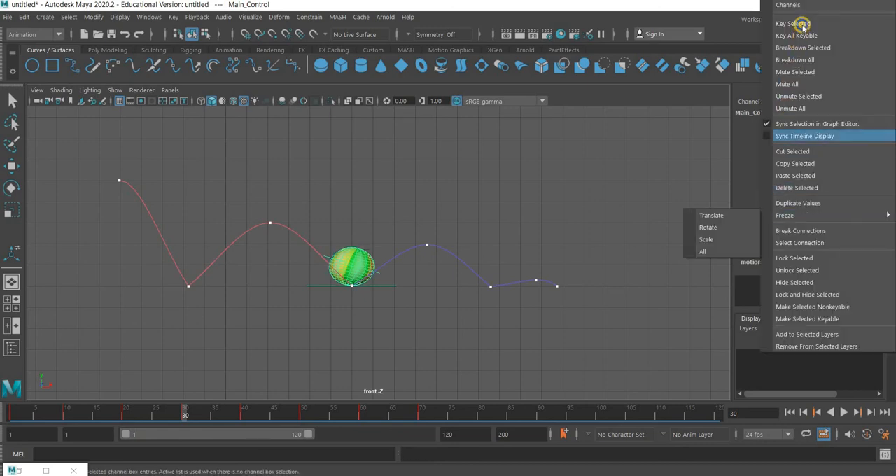
pyautogui.click(794, 24)
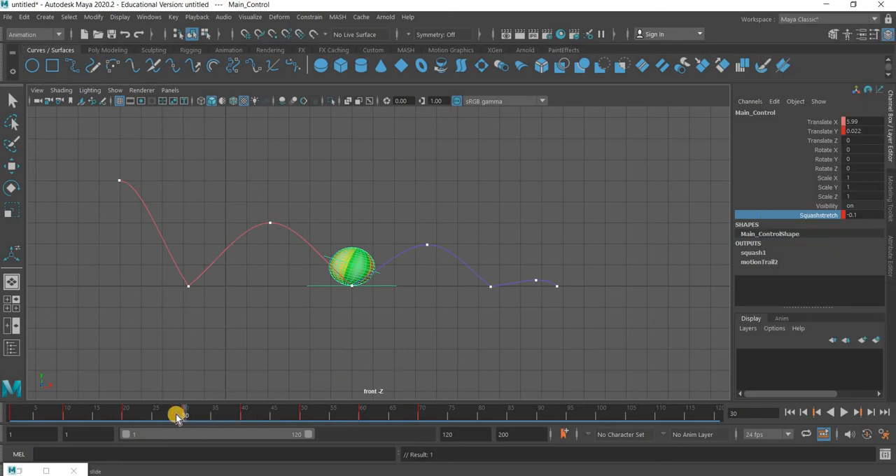
# At the third ground contact on frame 50, set Main_Control's Squashstretch to -0.05 and key that channel
pyautogui.moveTo(176, 418); pyautogui.dragTo(342, 423)
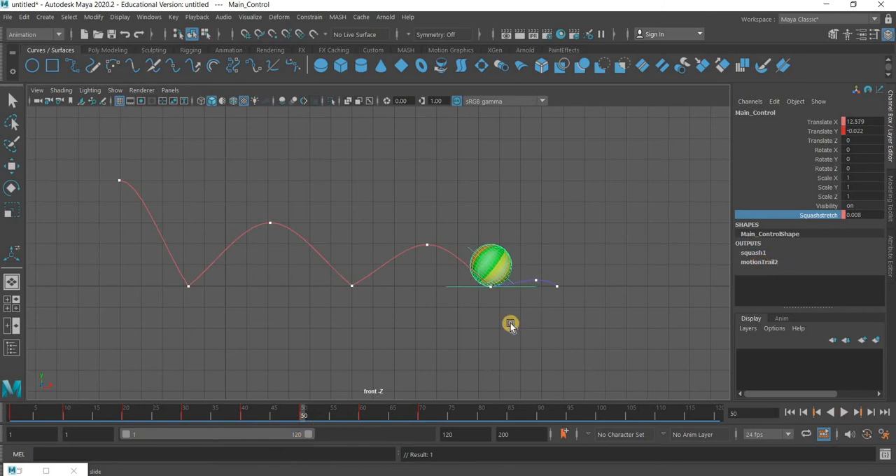
pyautogui.click(873, 214)
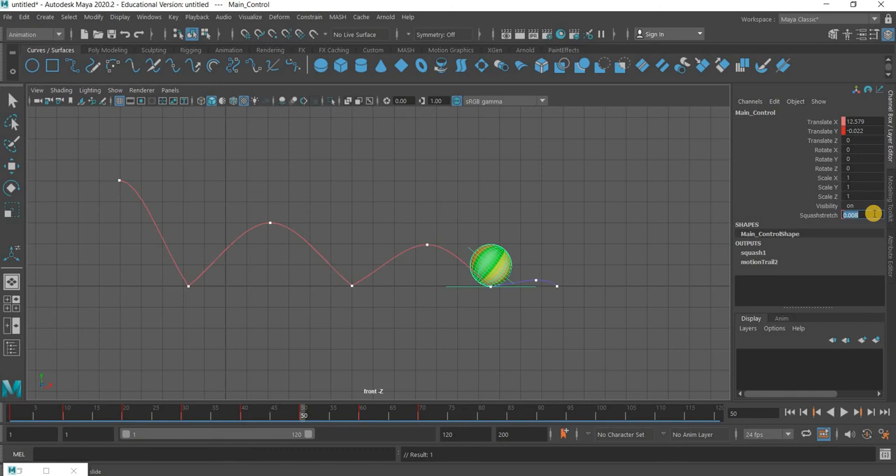
pyautogui.moveTo(243, 416); pyautogui.dragTo(315, 416)
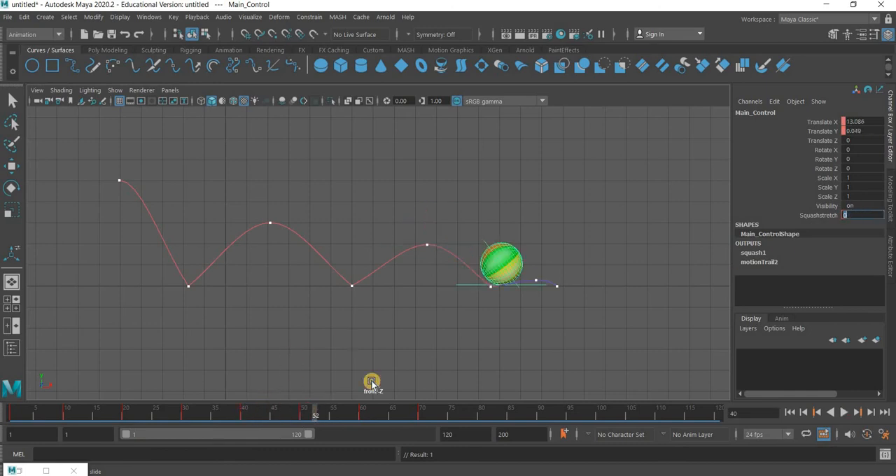
pyautogui.press(',')
pyautogui.click(868, 216)
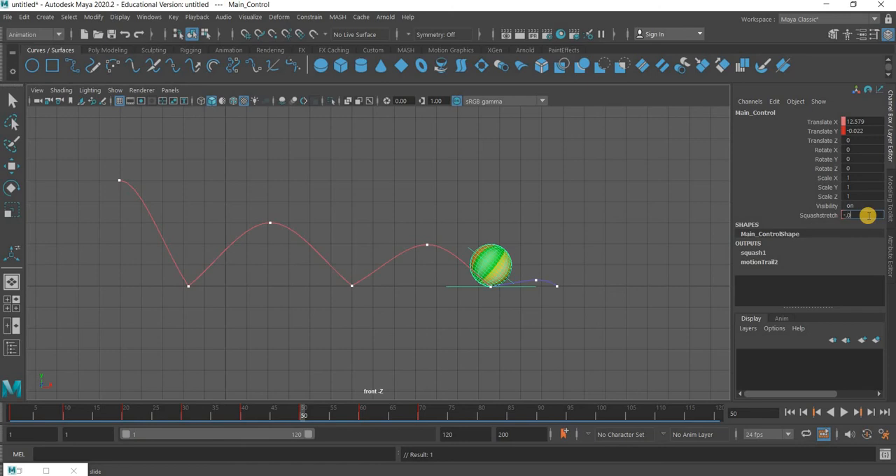
pyautogui.write('-.05')
pyautogui.press('Return')
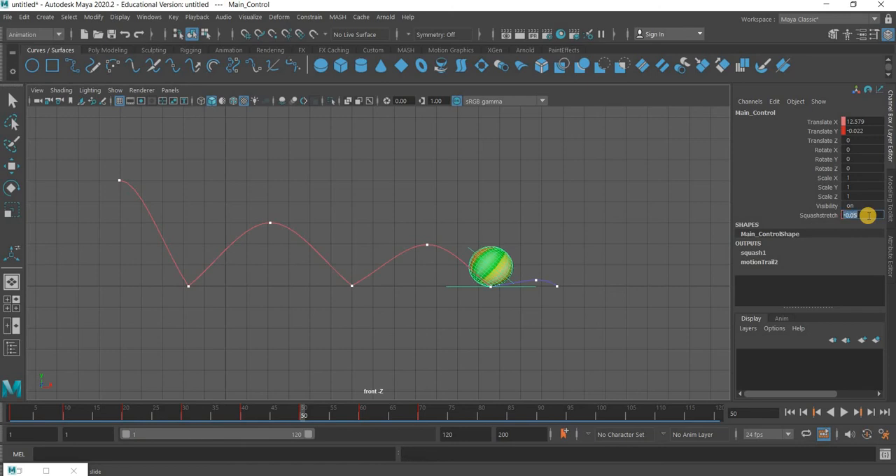
pyautogui.click(828, 216)
pyautogui.rightClick(828, 216)
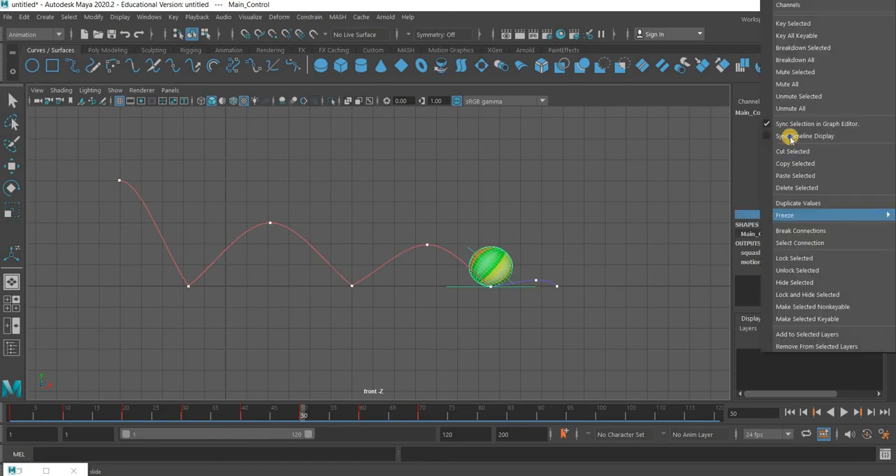
pyautogui.click(795, 24)
# At frame 9, just before the first ground contact, set Main_Control's Squashstretch to 0.2 and key that channel
pyautogui.moveTo(364, 413); pyautogui.dragTo(404, 412)
pyautogui.moveTo(124, 407); pyautogui.dragTo(59, 410)
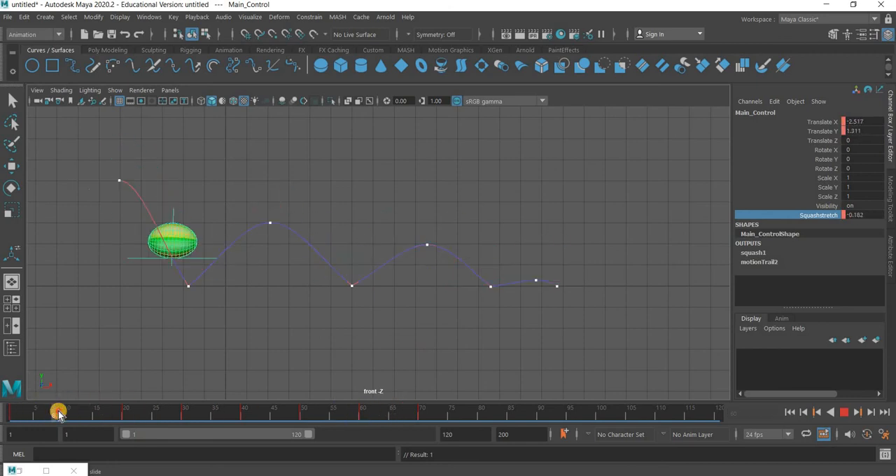
pyautogui.doubleClick(872, 212)
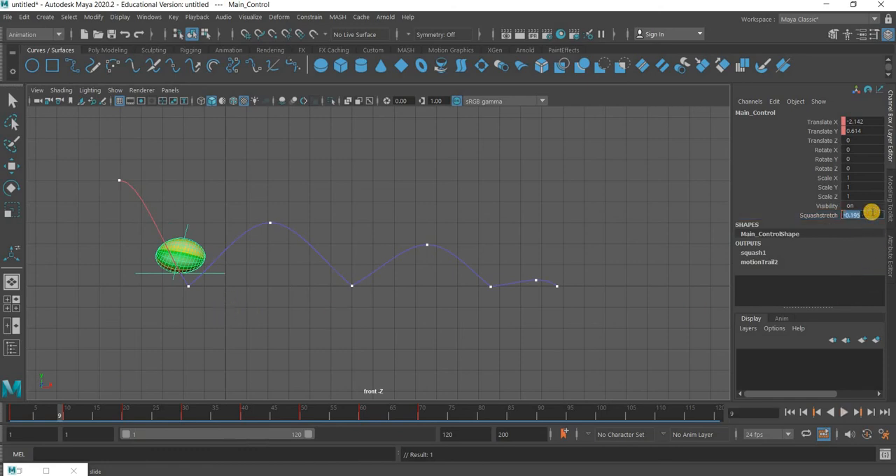
pyautogui.write('.2')
pyautogui.press('Return')
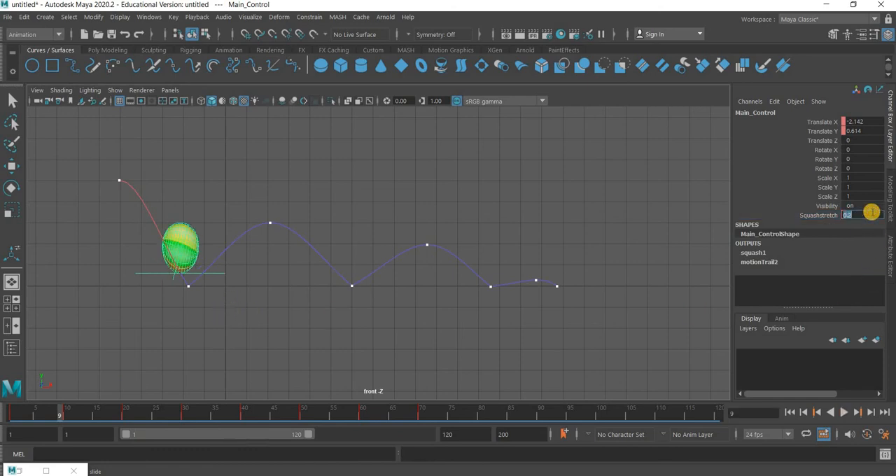
pyautogui.click(828, 215)
pyautogui.rightClick(830, 215)
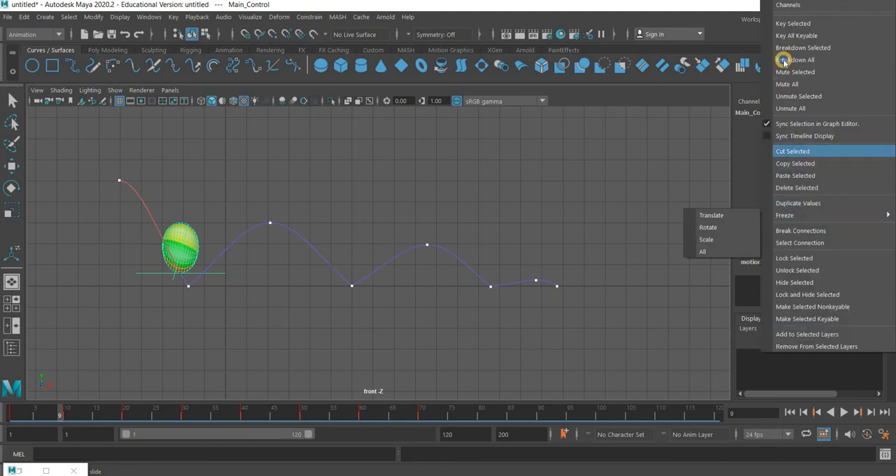
pyautogui.click(785, 24)
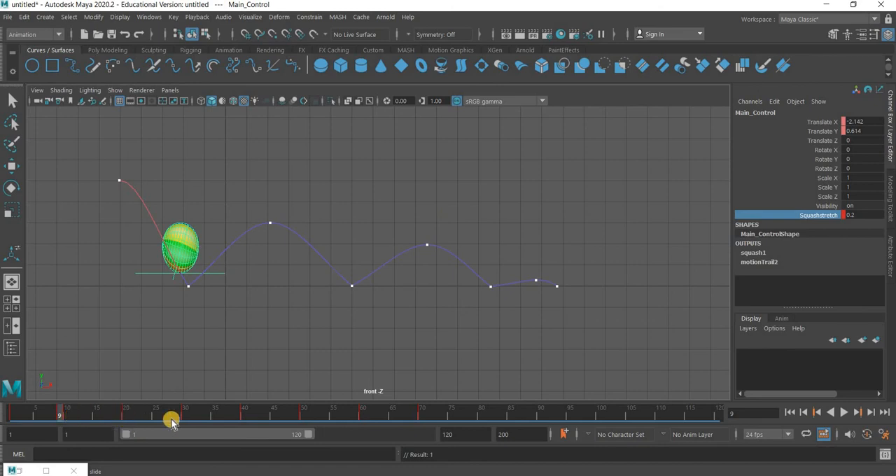
# At frame 13, after the first ground contact, key Main_Control's Squashstretch at 0.15 and compare the stretch with frame 9
pyautogui.moveTo(70, 414); pyautogui.dragTo(85, 418)
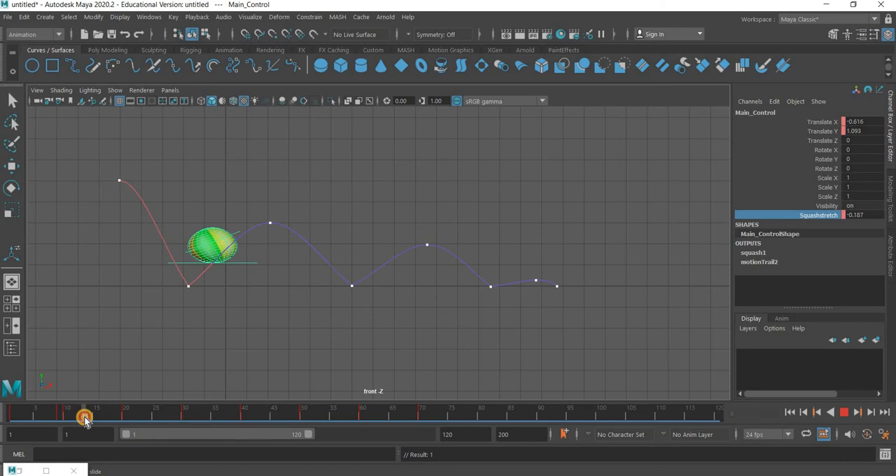
pyautogui.click(873, 214)
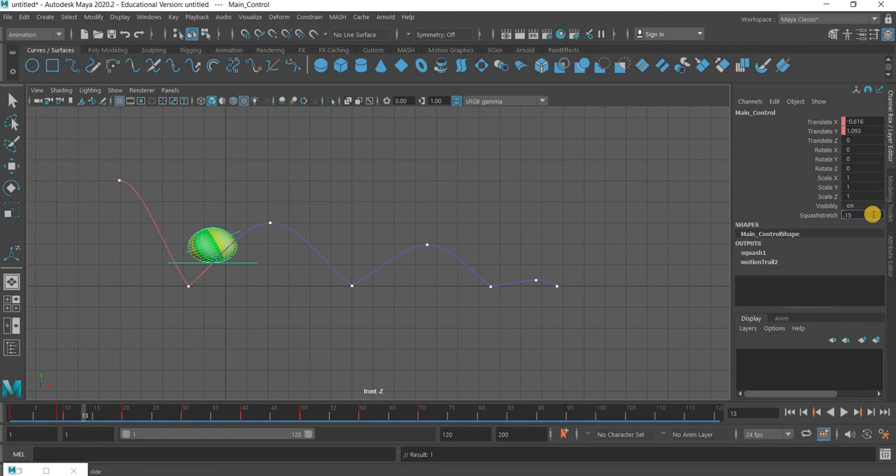
pyautogui.press('Return')
pyautogui.click(821, 212)
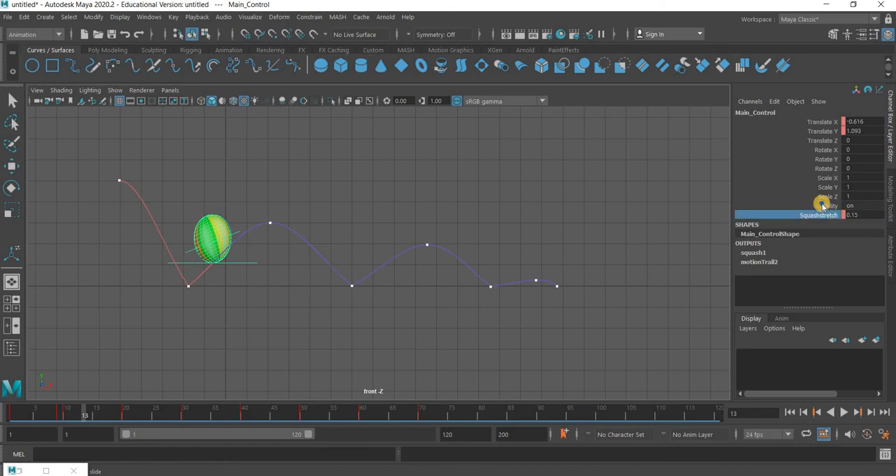
pyautogui.rightClick(820, 212)
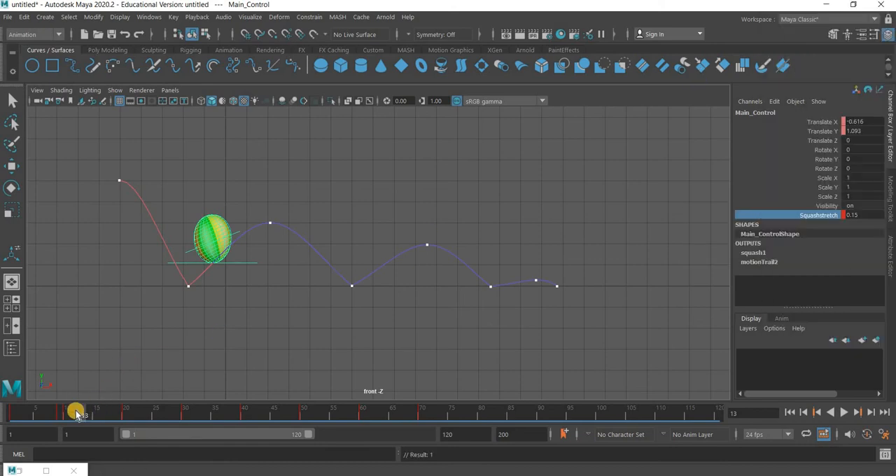
pyautogui.click(58, 411)
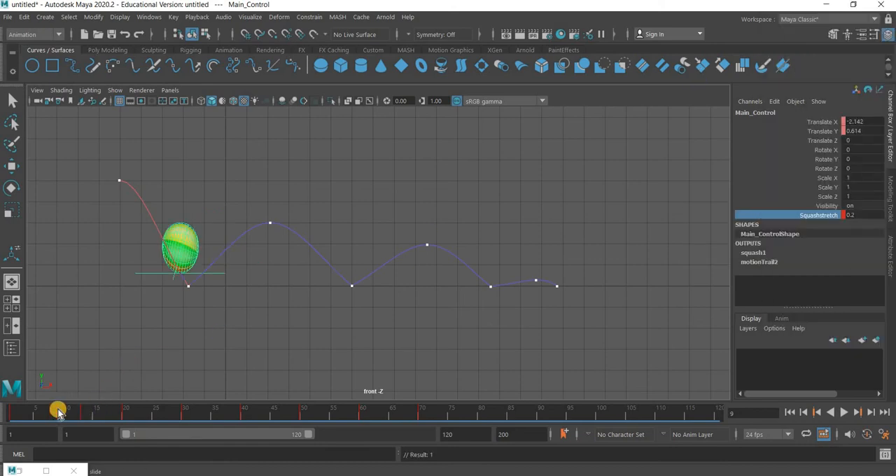
pyautogui.click(84, 414)
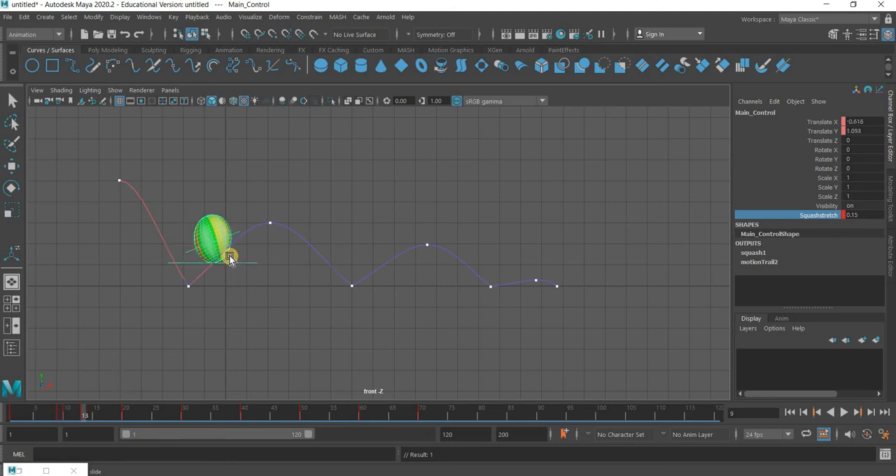
# At frame 33, after the second ground contact, set Main_Control's Squashstretch to 0.07 and key that channel
pyautogui.moveTo(84, 414); pyautogui.dragTo(203, 430)
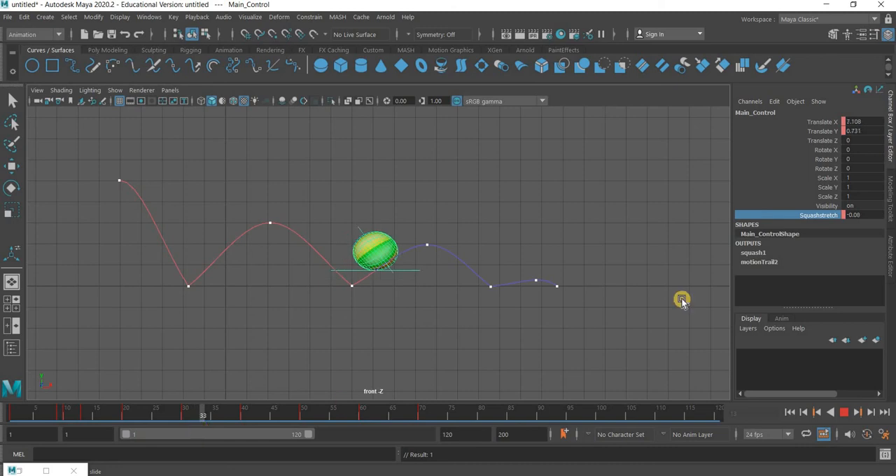
pyautogui.click(871, 215)
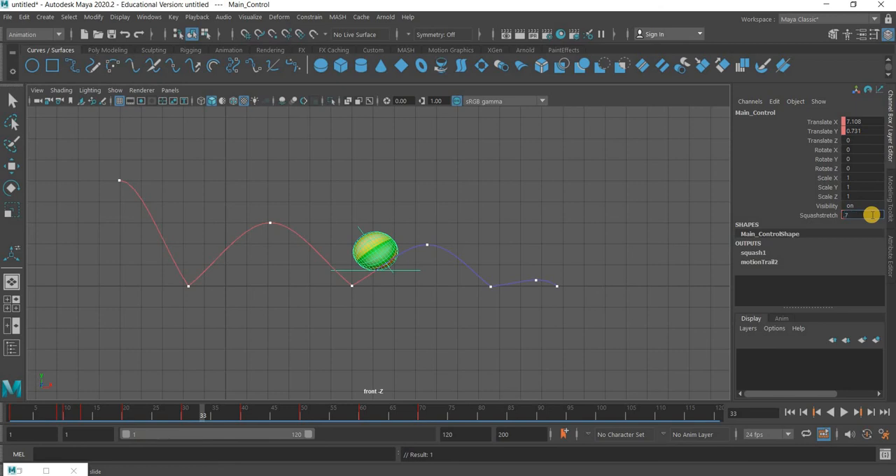
pyautogui.write('.7')
pyautogui.press('Return')
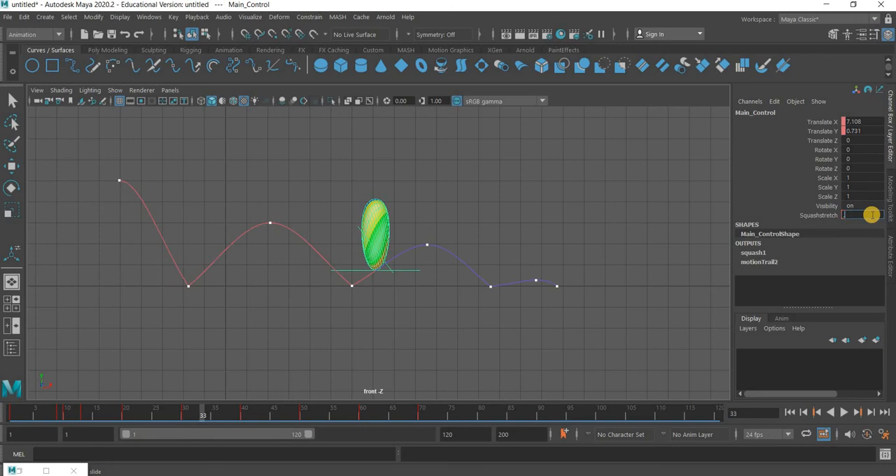
pyautogui.write('.07')
pyautogui.press('Return')
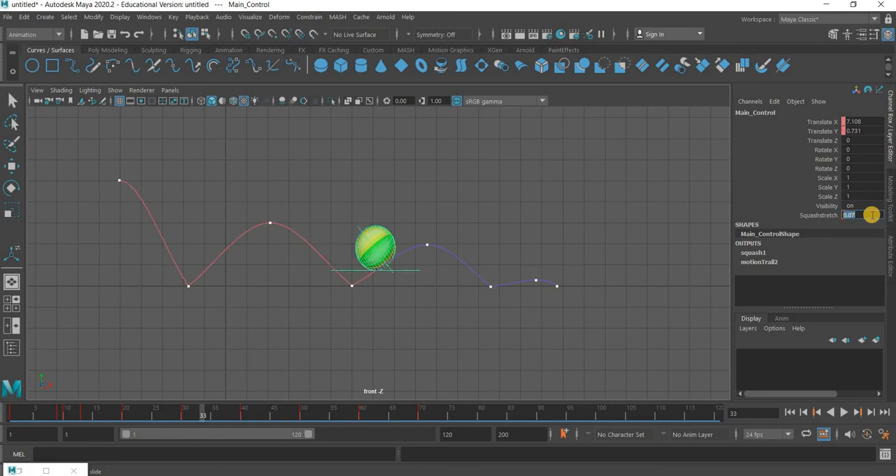
pyautogui.click(818, 216)
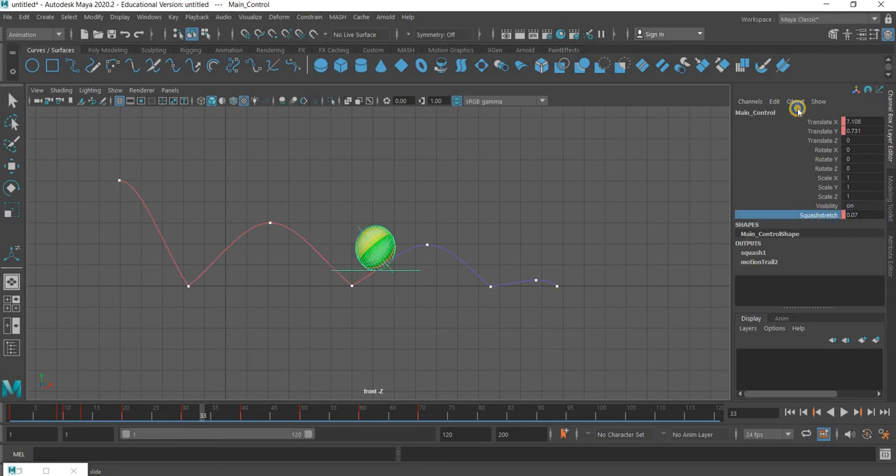
pyautogui.rightClick(796, 106)
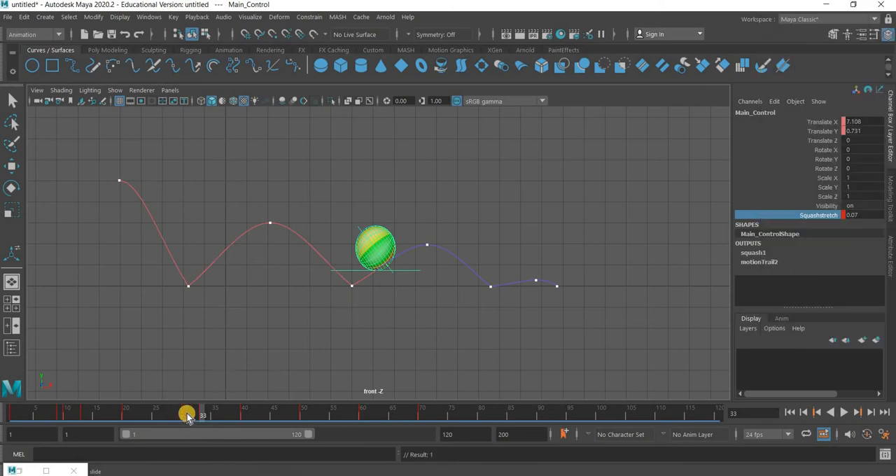
# At frame 29, just before the second ground contact, set Main_Control's Squashstretch to 0.1 and key that channel
pyautogui.click(186, 416)
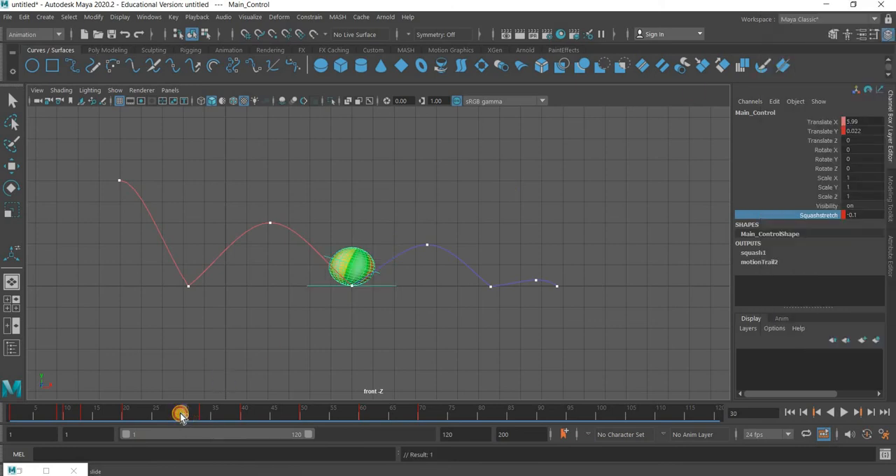
pyautogui.click(180, 415)
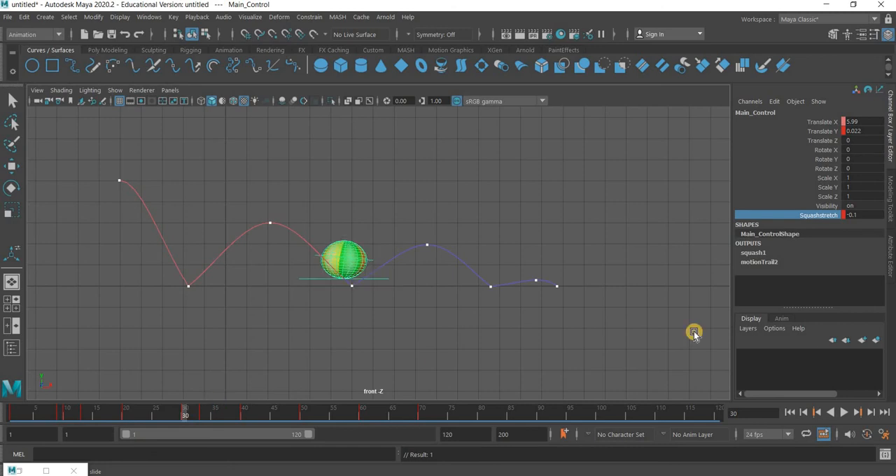
pyautogui.doubleClick(880, 215)
pyautogui.write('-0.1')
pyautogui.press('Return')
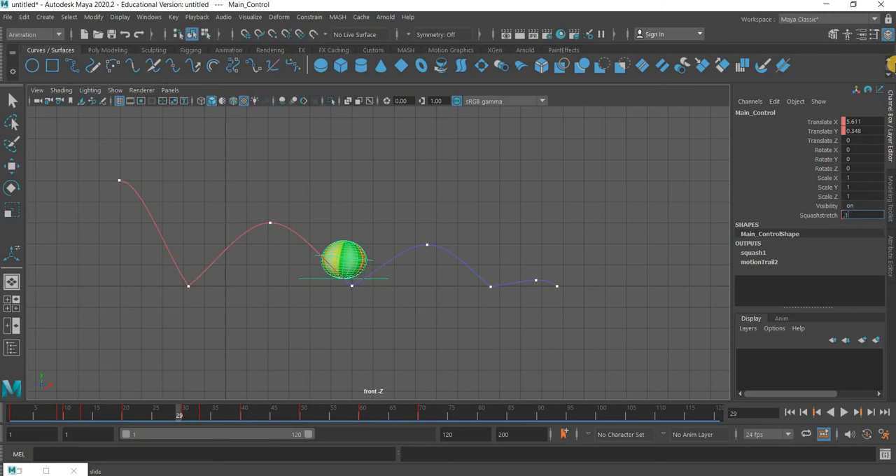
pyautogui.press('Return')
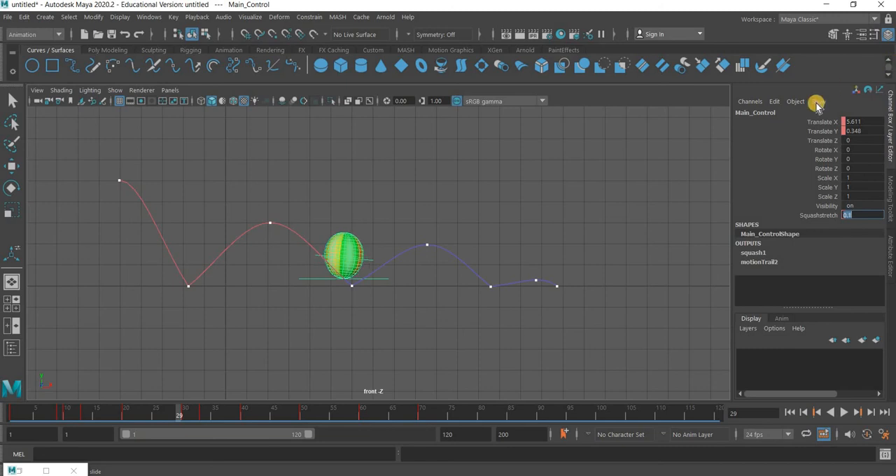
pyautogui.click(817, 215)
pyautogui.rightClick(810, 138)
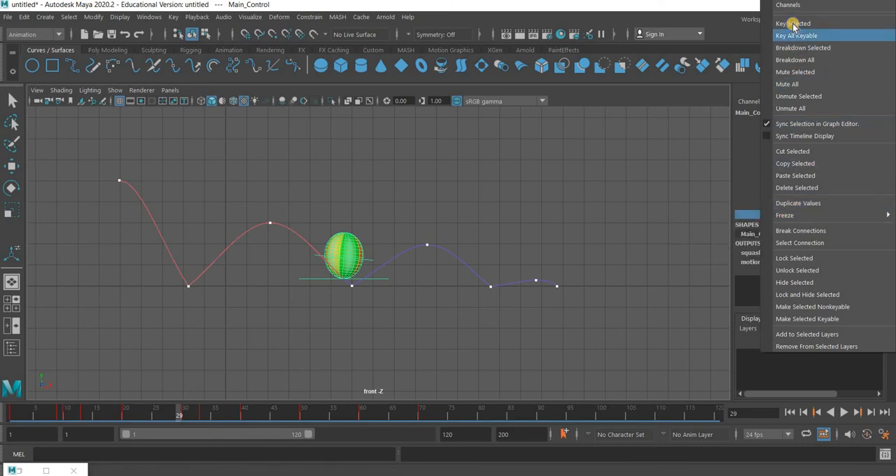
pyautogui.click(793, 25)
# At frame 49, just before the third ground contact, set Main_Control's Squashstretch to 0.05 and key that channel
pyautogui.click(182, 413)
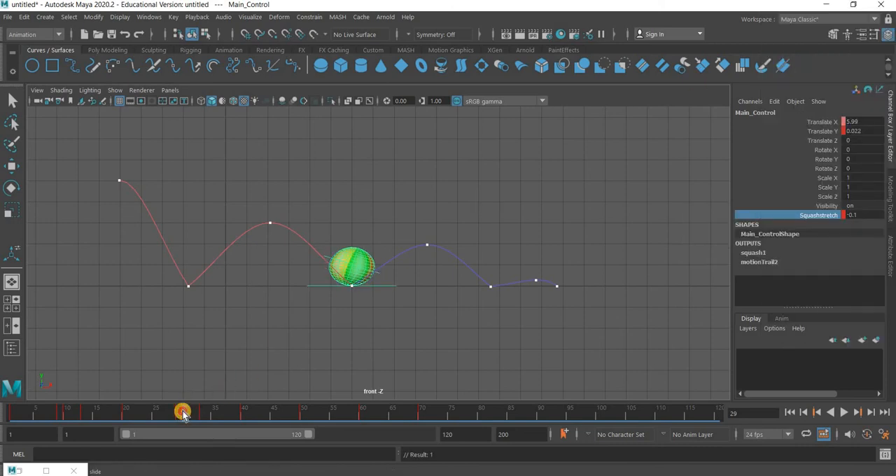
pyautogui.moveTo(186, 413); pyautogui.dragTo(298, 427)
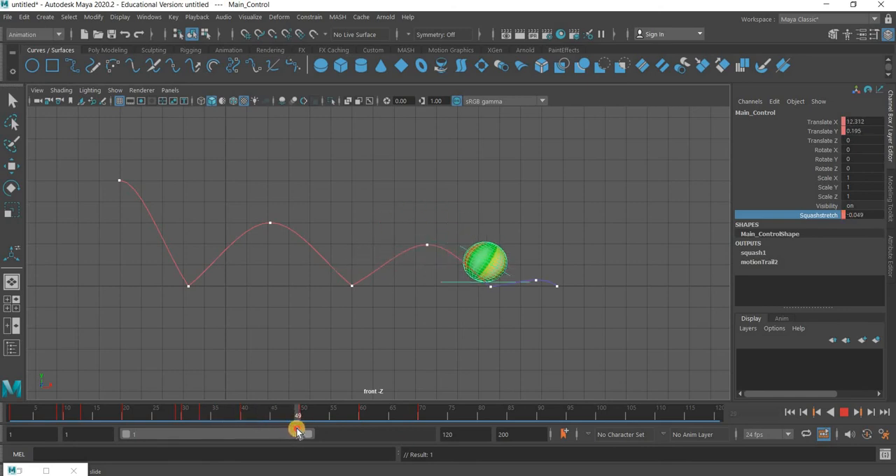
pyautogui.doubleClick(870, 216)
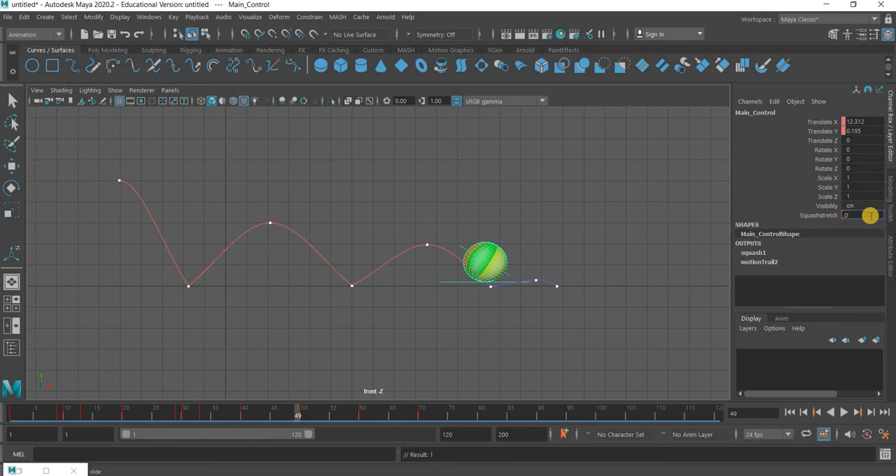
pyautogui.write('.05')
pyautogui.press('Return')
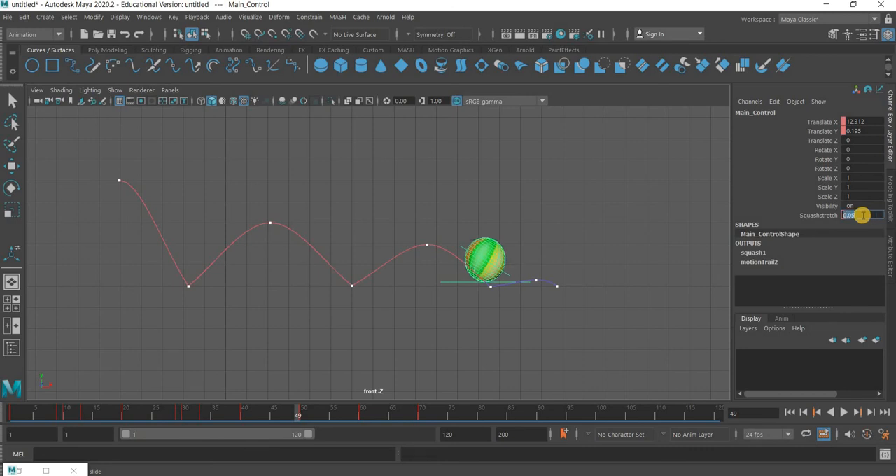
pyautogui.click(819, 215)
pyautogui.rightClick(816, 150)
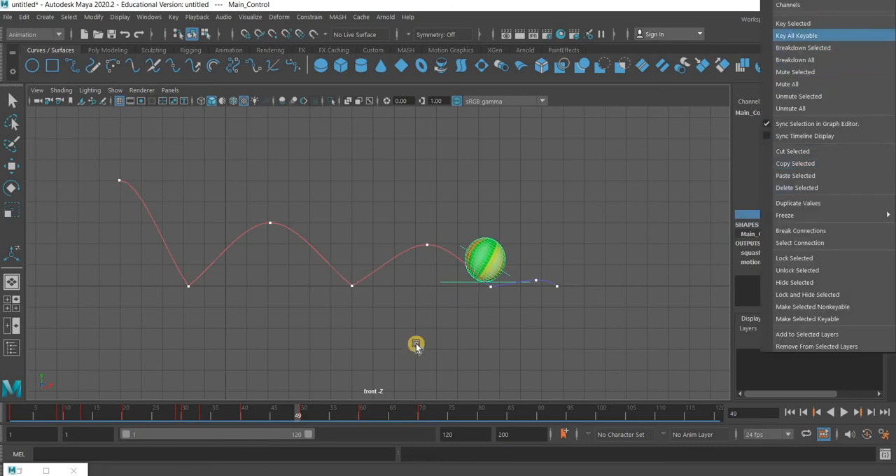
# At frame 53, after the third ground contact, set Main_Control's Squashstretch to 0.03 and key that channel
pyautogui.moveTo(306, 417); pyautogui.dragTo(322, 417)
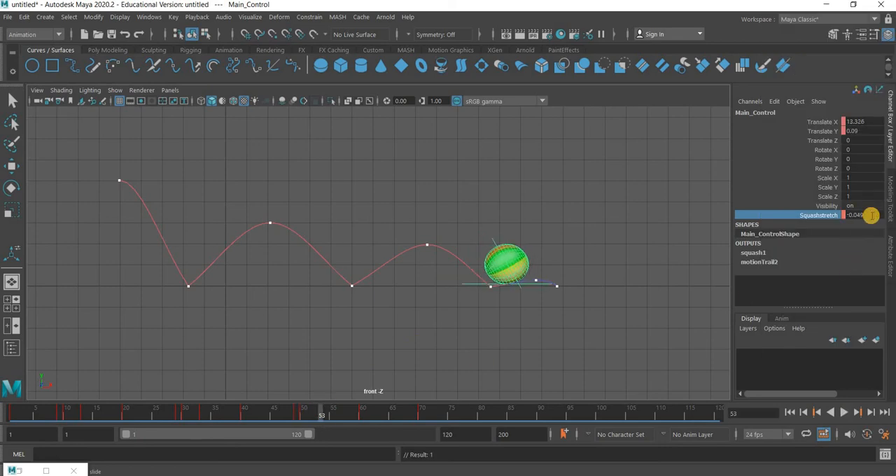
pyautogui.doubleClick(872, 216)
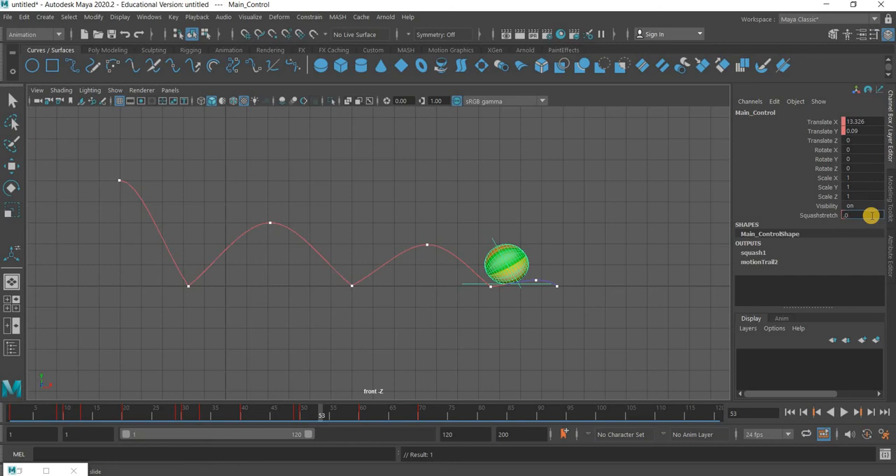
pyautogui.press('Return')
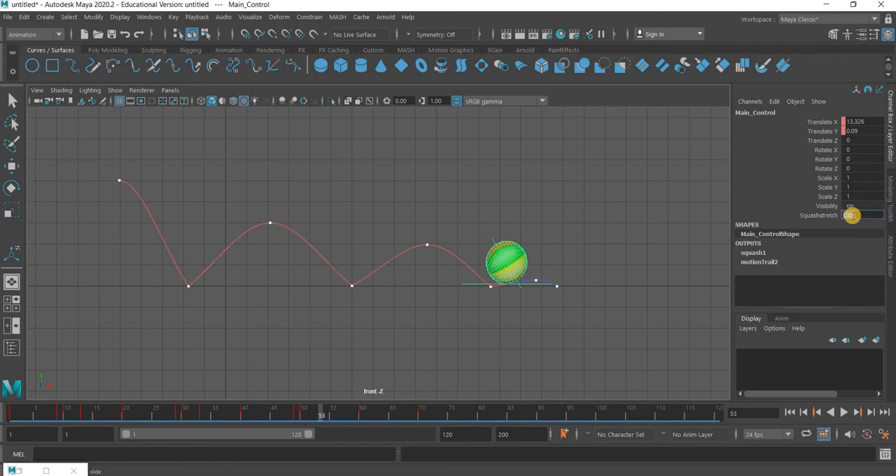
pyautogui.click(826, 214)
pyautogui.rightClick(826, 214)
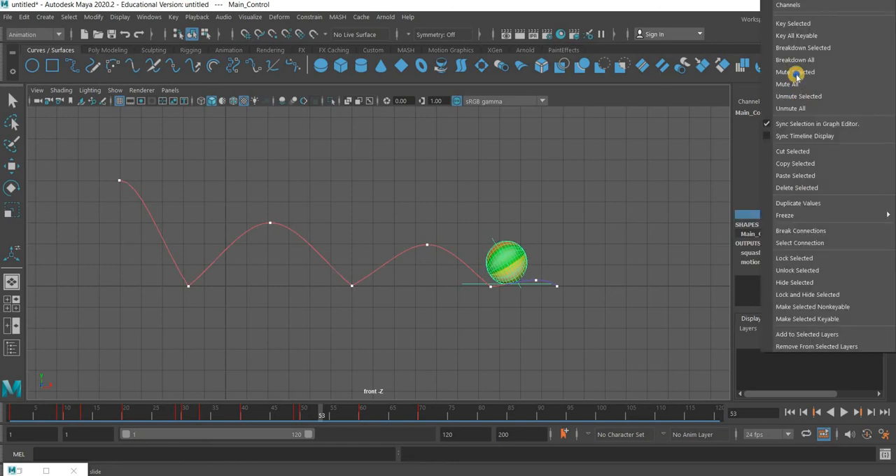
pyautogui.click(798, 23)
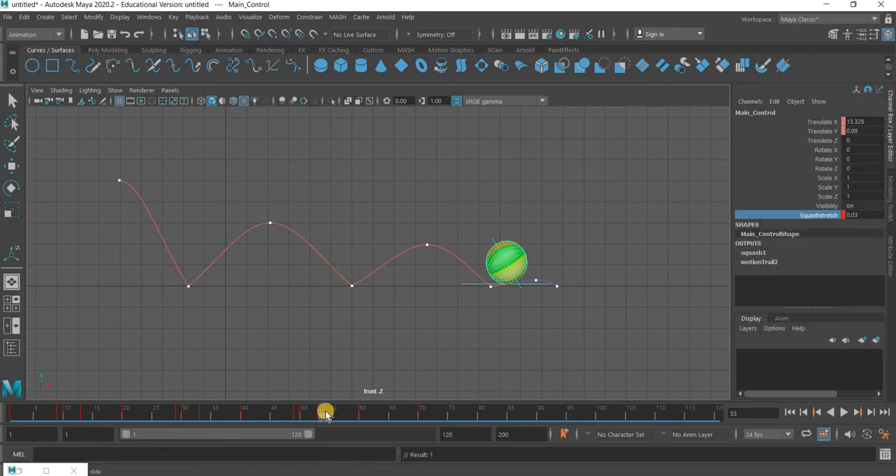
# Deselect the control and play the bounce from frame 1 to review the squash and stretch
pyautogui.moveTo(326, 411); pyautogui.dragTo(167, 414)
pyautogui.click(526, 346)
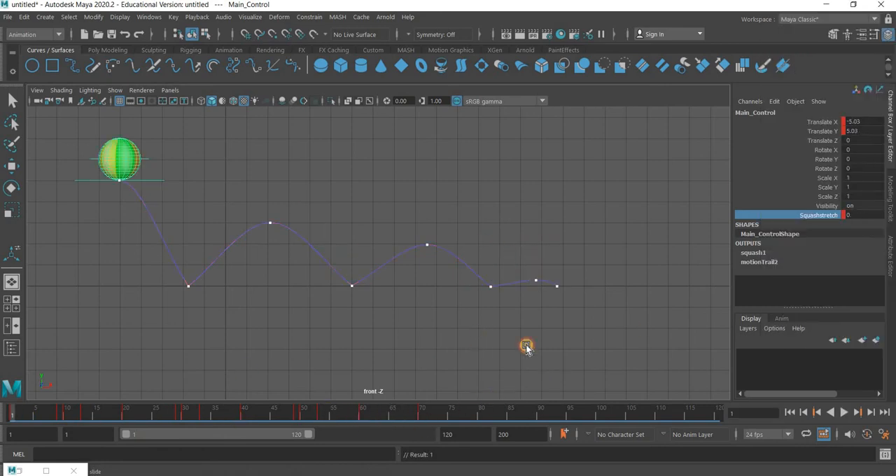
pyautogui.click(848, 415)
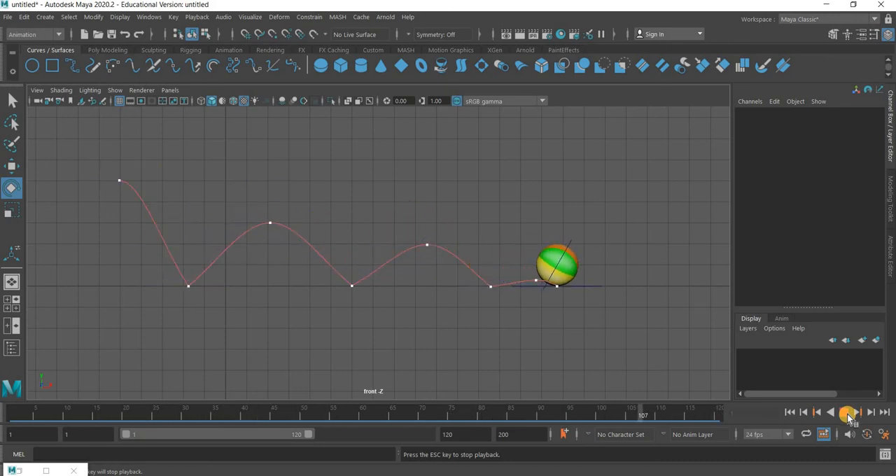
pyautogui.press('Escape')
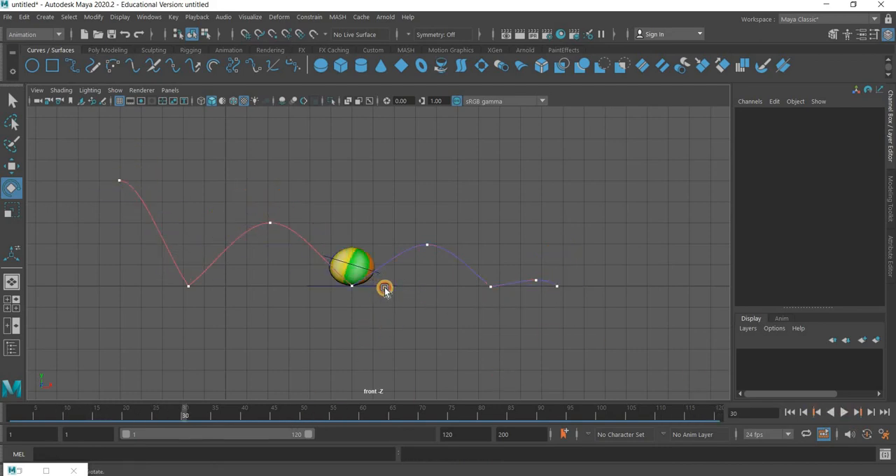
# At frame 60, move Main_Control back along X to about 14.2 and key its Translate X and Translate Y
pyautogui.click(365, 415)
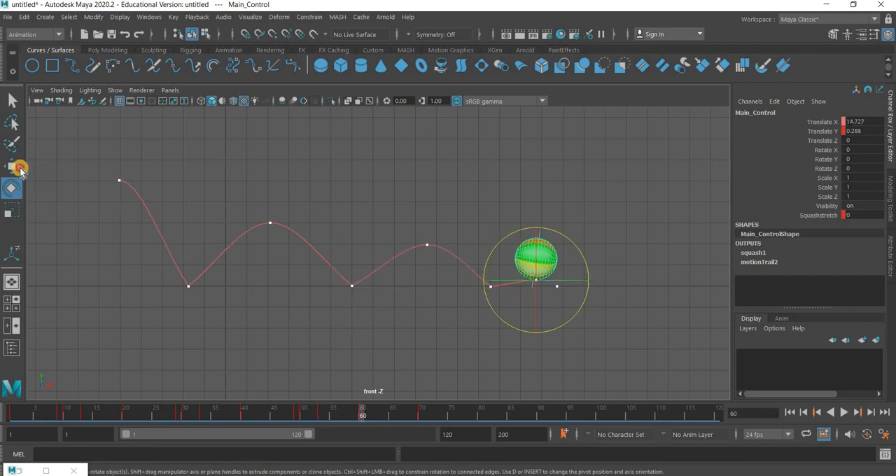
pyautogui.press('w')
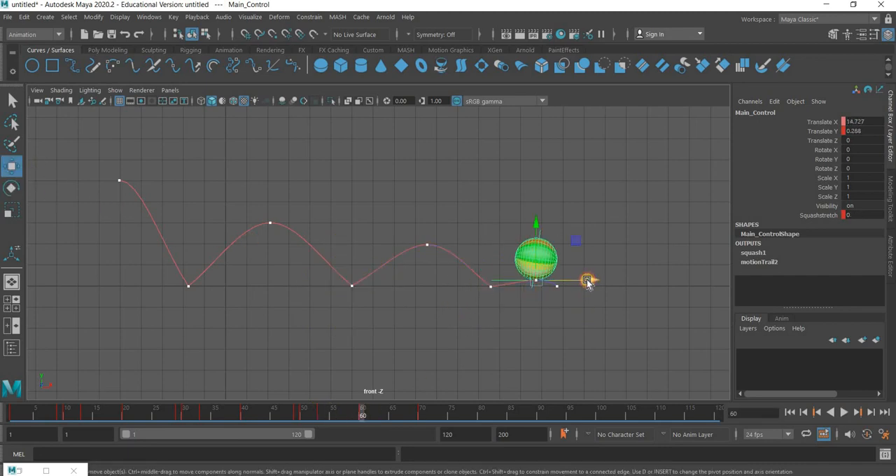
pyautogui.moveTo(587, 282); pyautogui.dragTo(580, 281)
pyautogui.moveTo(826, 123); pyautogui.dragTo(826, 133)
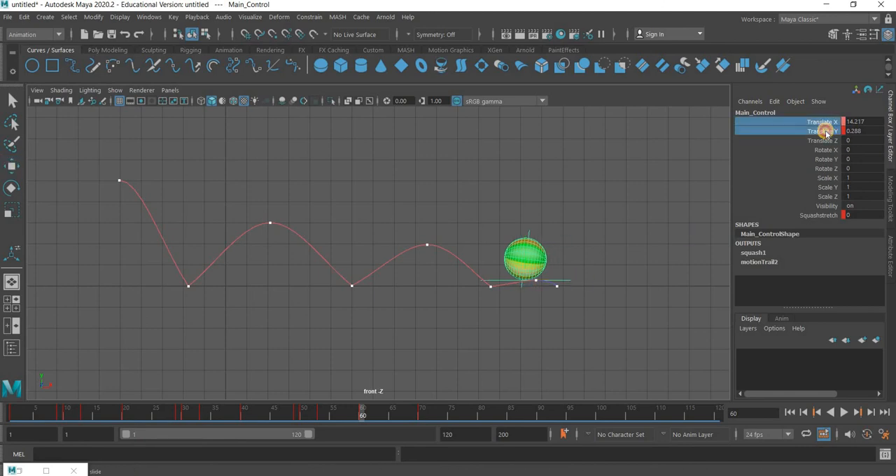
pyautogui.rightClick(826, 133)
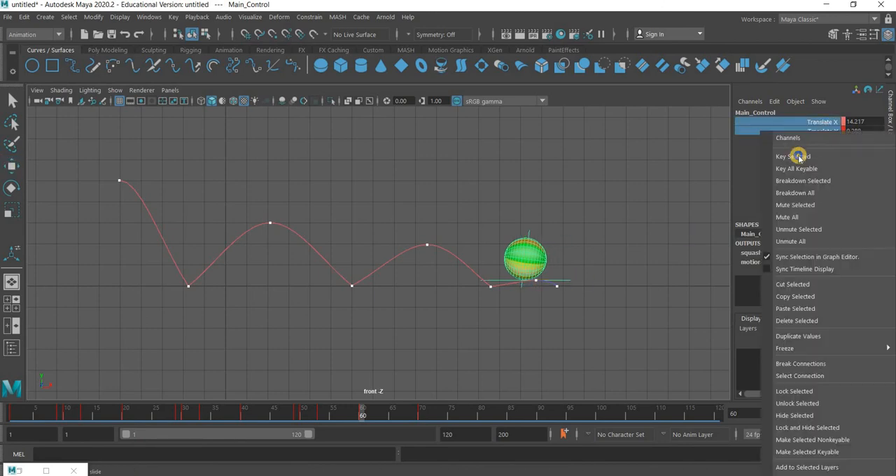
pyautogui.click(798, 156)
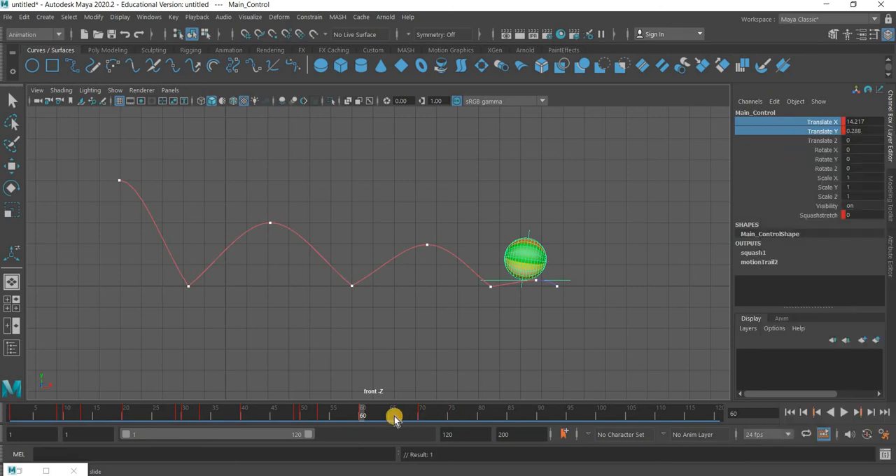
# Scrub from frame 60 to 70, play the whole bounce from frame 1 with nothing selected, and return to the start
pyautogui.moveTo(361, 414); pyautogui.dragTo(422, 420)
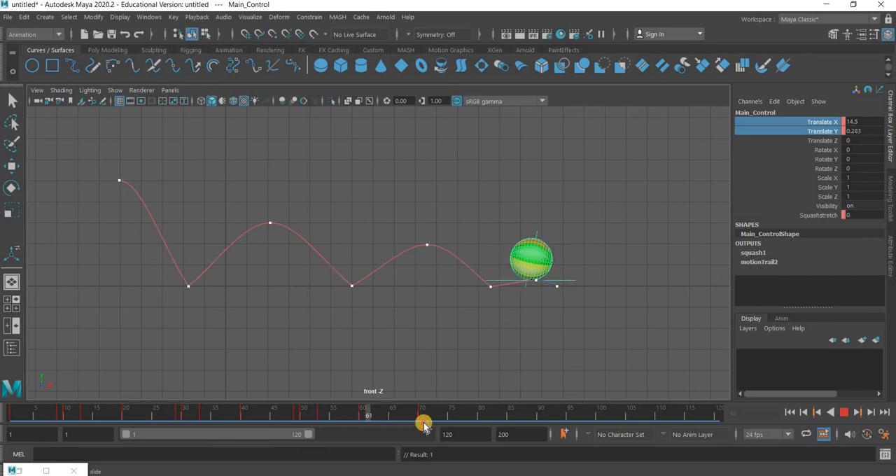
pyautogui.click(5, 411)
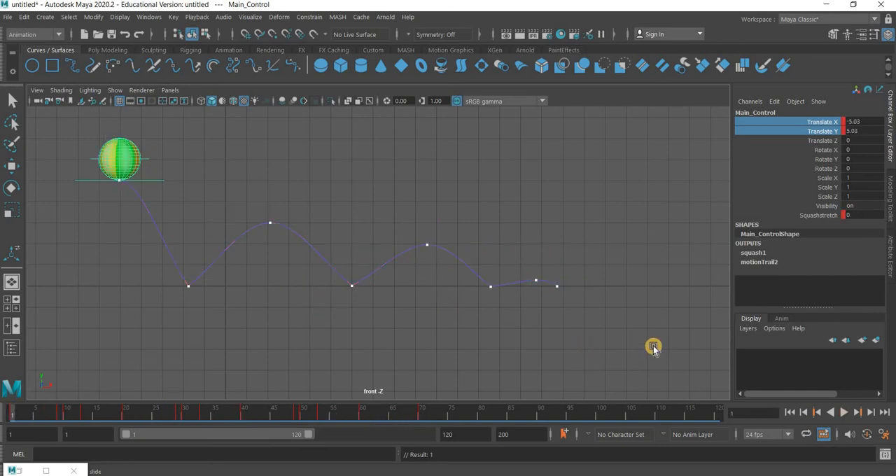
pyautogui.click(652, 348)
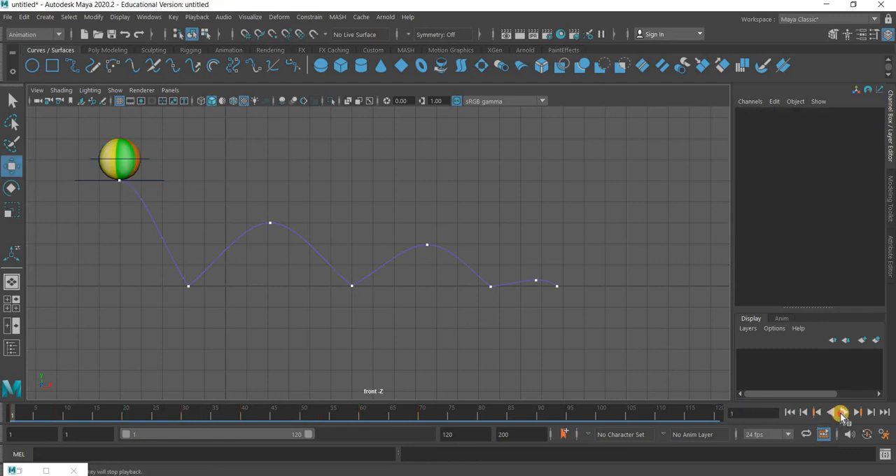
pyautogui.click(840, 412)
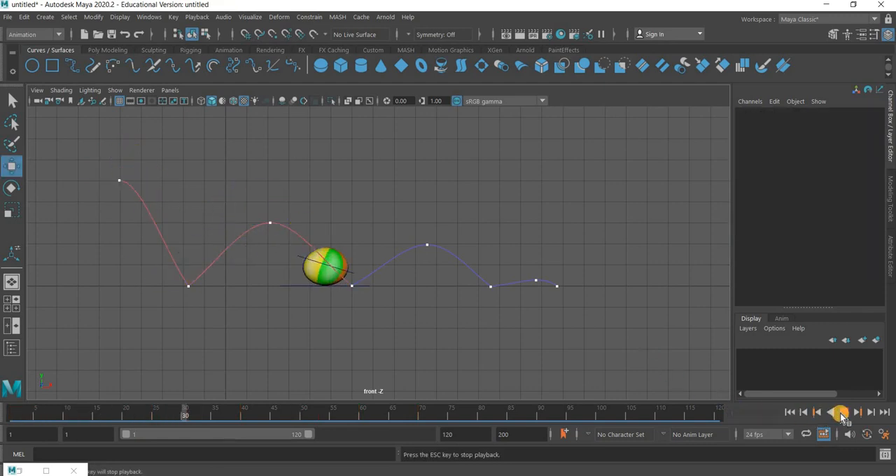
pyautogui.click(841, 413)
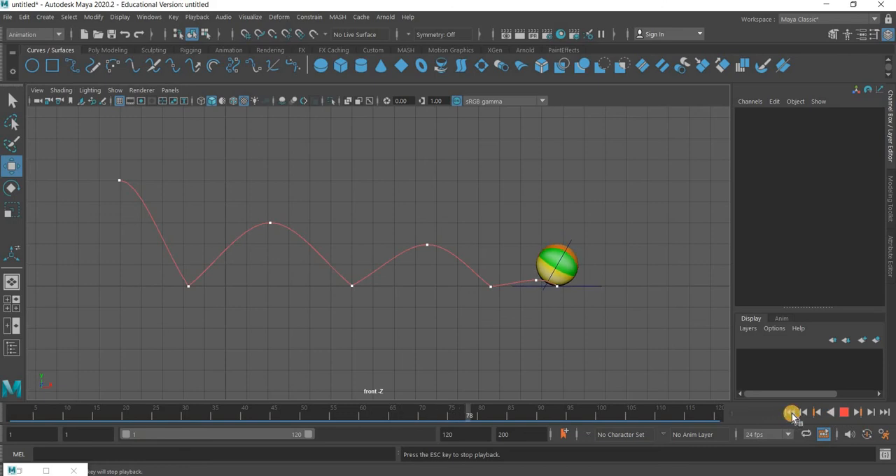
pyautogui.hotkey('alt', 'shift', 'v')
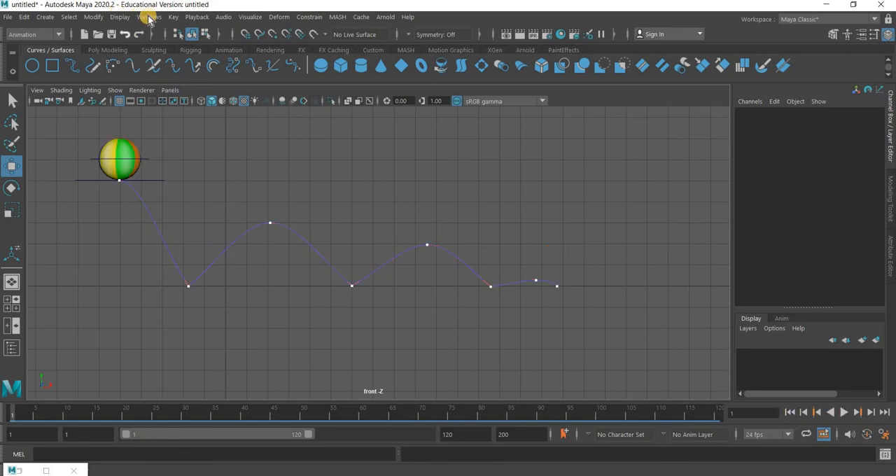
# Delete the existing motion trail handle motionTrail2Handle through the Outliner and close the Outliner
pyautogui.click(148, 17)
pyautogui.click(158, 146)
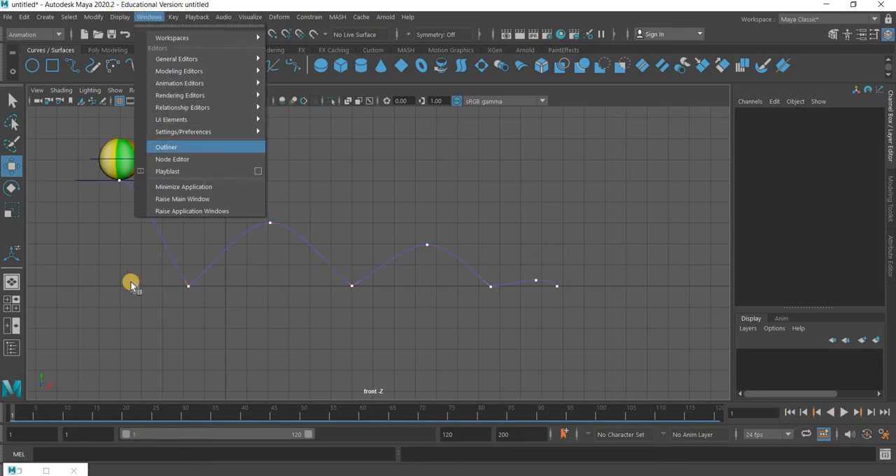
pyautogui.click(116, 257)
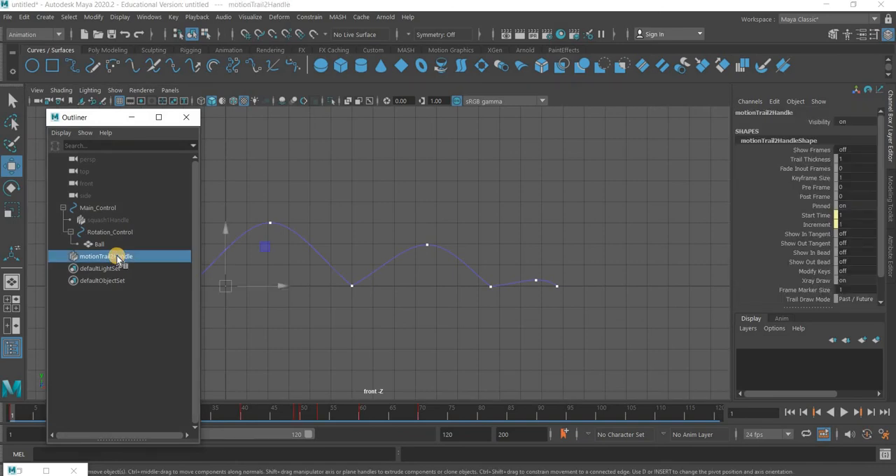
pyautogui.press('Delete')
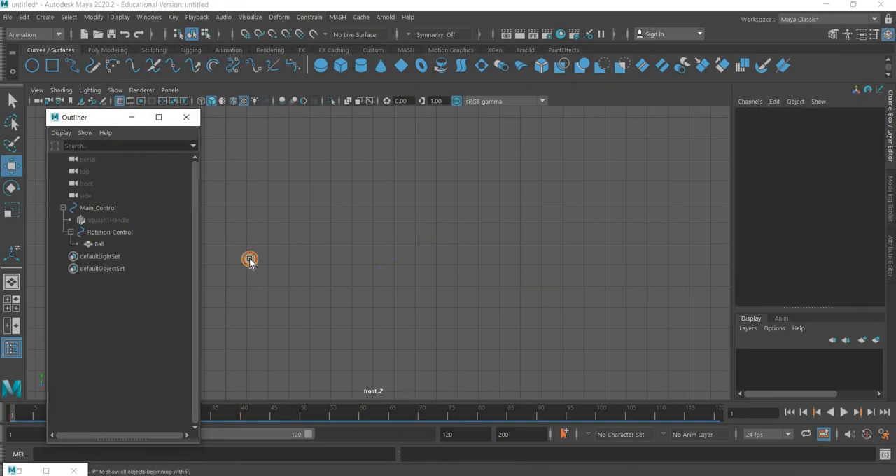
pyautogui.click(186, 117)
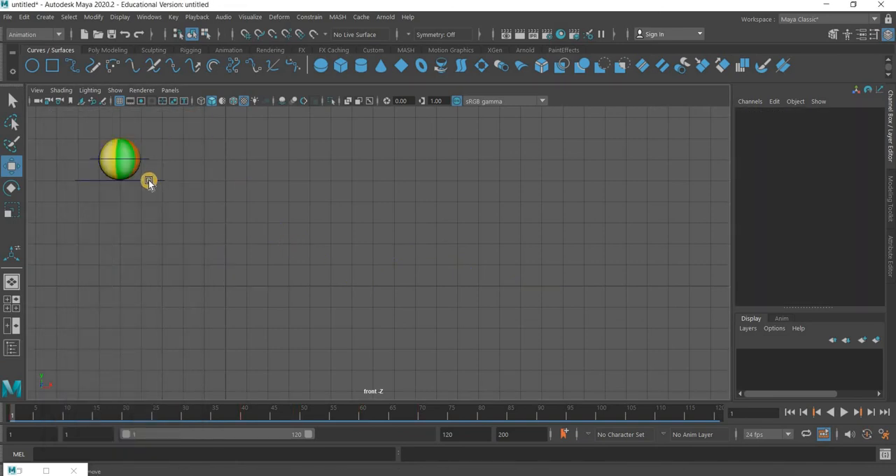
# Create a new editable motion trail for Main_Control
pyautogui.click(168, 173)
pyautogui.click(250, 16)
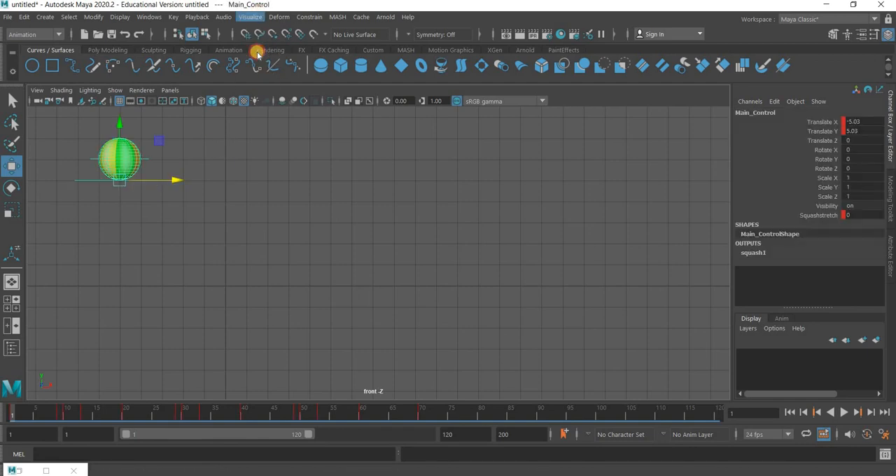
pyautogui.click(262, 47)
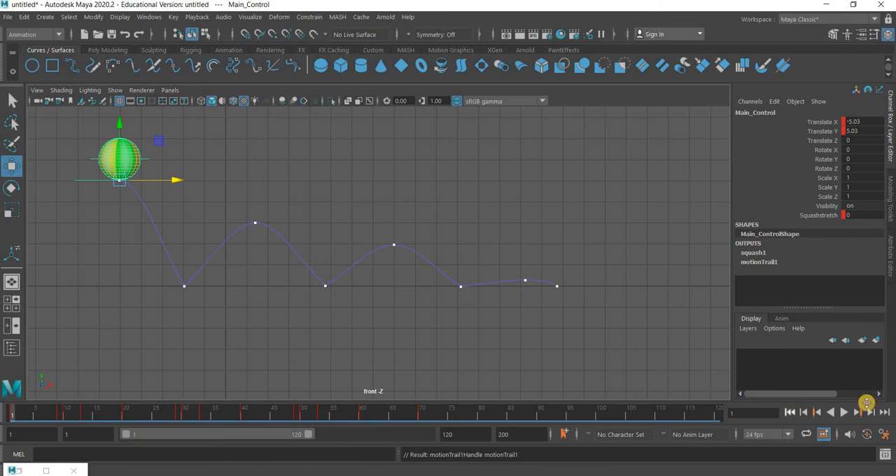
# Play the bounce to check it against the motion trail and return to frame 1 with Main_Control selected
pyautogui.click(839, 412)
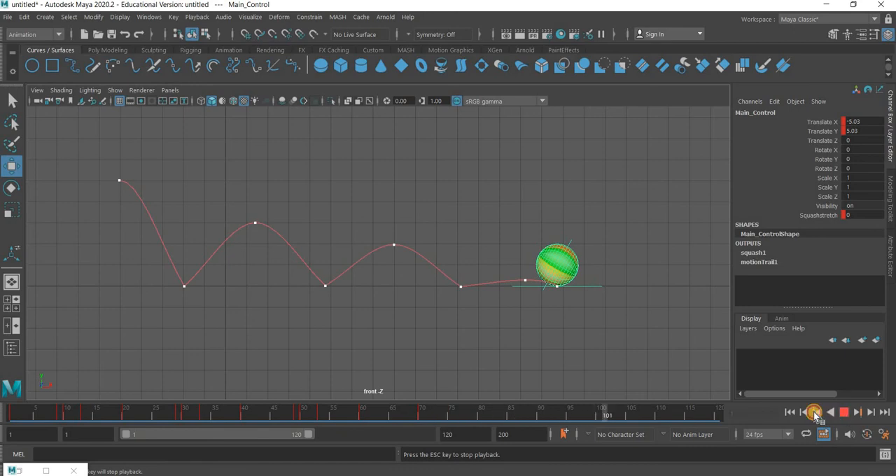
pyautogui.press('Escape')
pyautogui.hotkey('alt', 'shift', 'v')
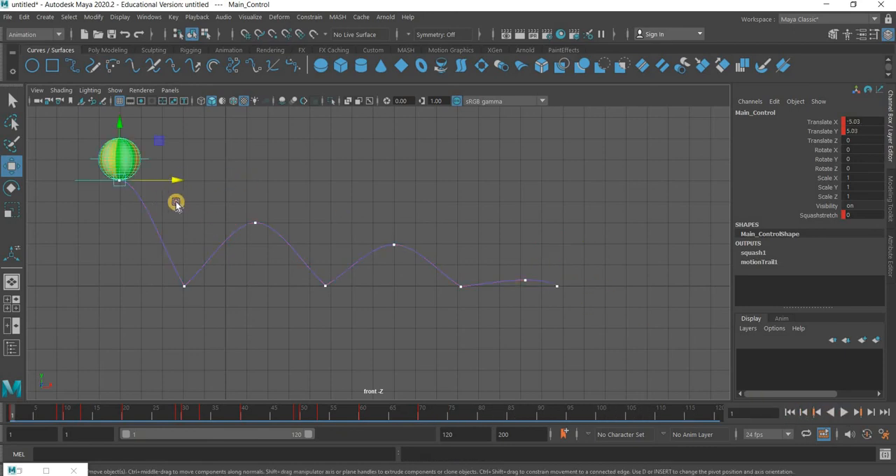
pyautogui.click(167, 189)
pyautogui.hotkey('ctrl', 'z')
# At frame 80, move Main_Control forward along X to about 17.08 and key all its channels
pyautogui.moveTo(389, 414); pyautogui.dragTo(506, 396)
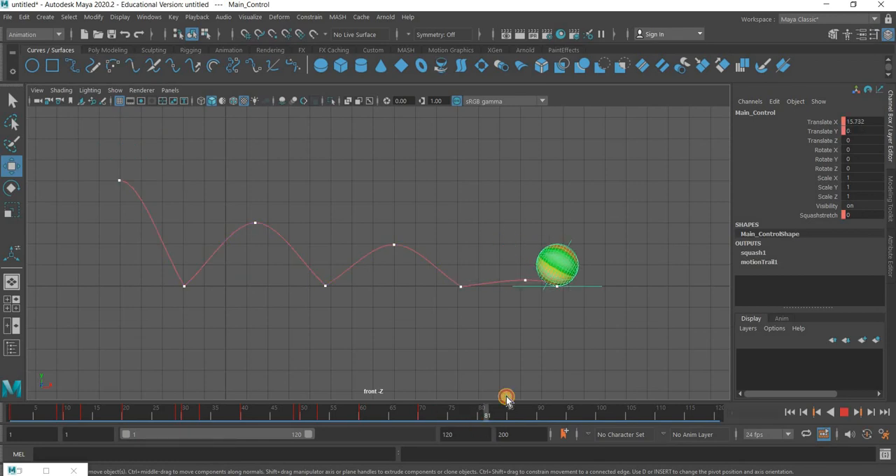
pyautogui.click(598, 287)
pyautogui.moveTo(622, 291); pyautogui.dragTo(620, 291)
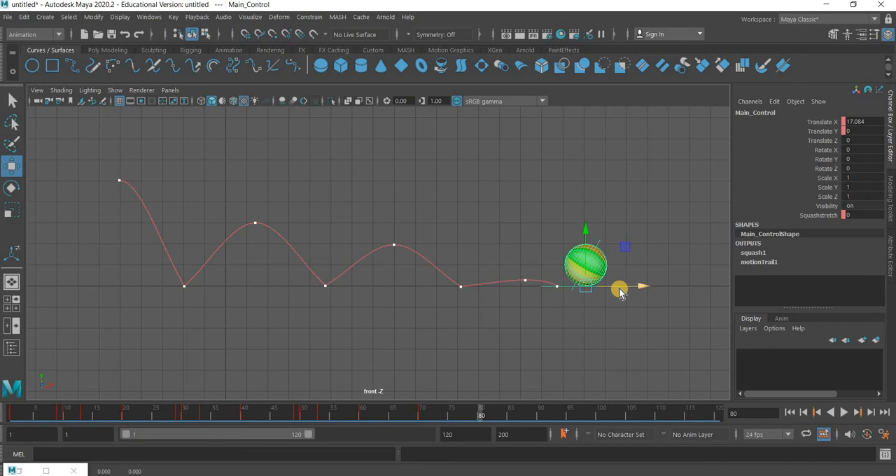
pyautogui.press('s')
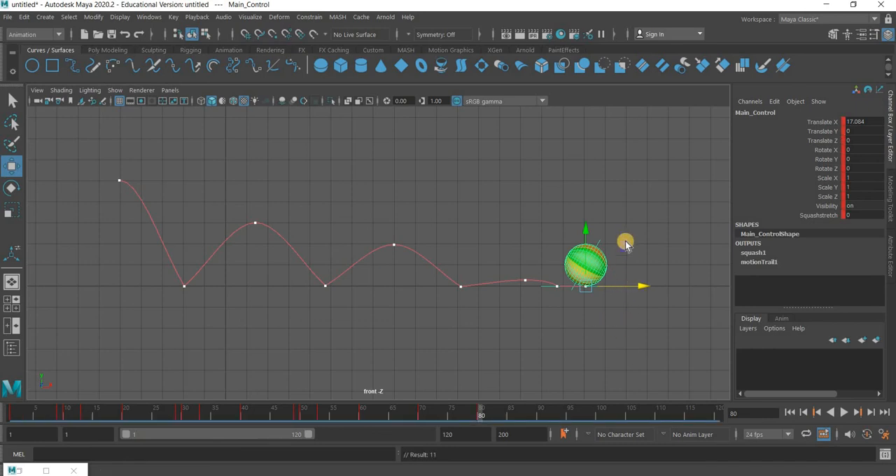
# In the Graph Editor, move Rotation_Control's last Rotate Z key to frame 80 and delete the remaining keys at frame 70
pyautogui.click(631, 242)
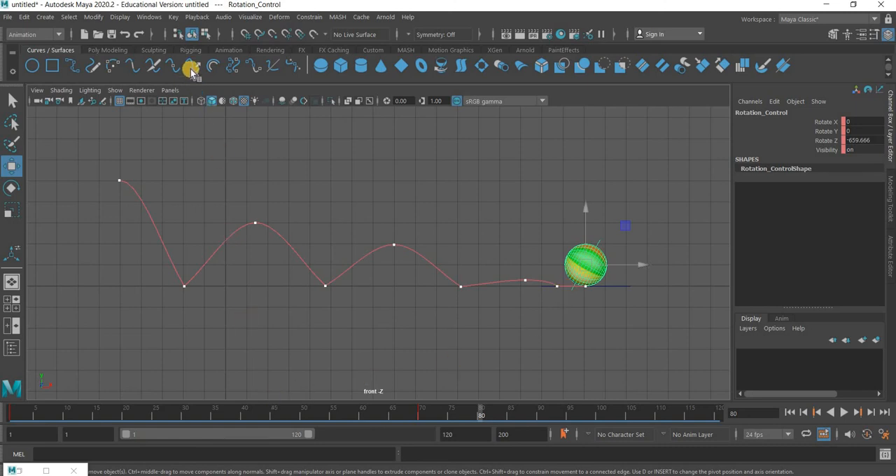
pyautogui.click(151, 17)
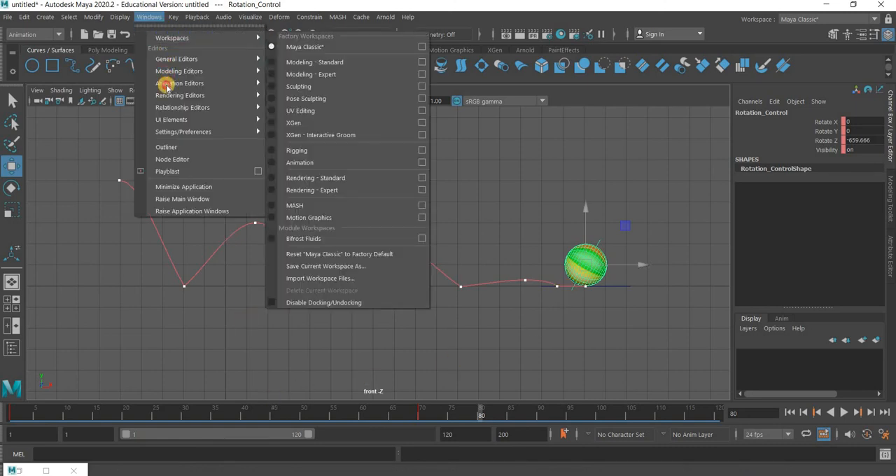
pyautogui.moveTo(179, 83)
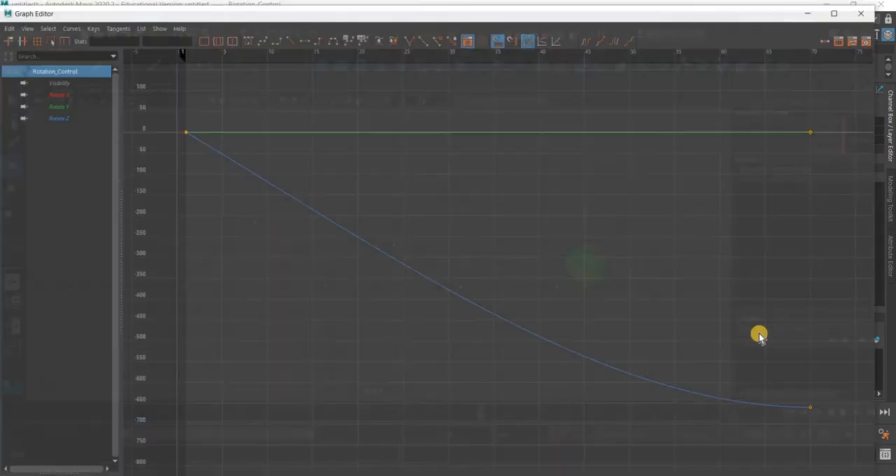
pyautogui.moveTo(841, 381); pyautogui.dragTo(794, 429)
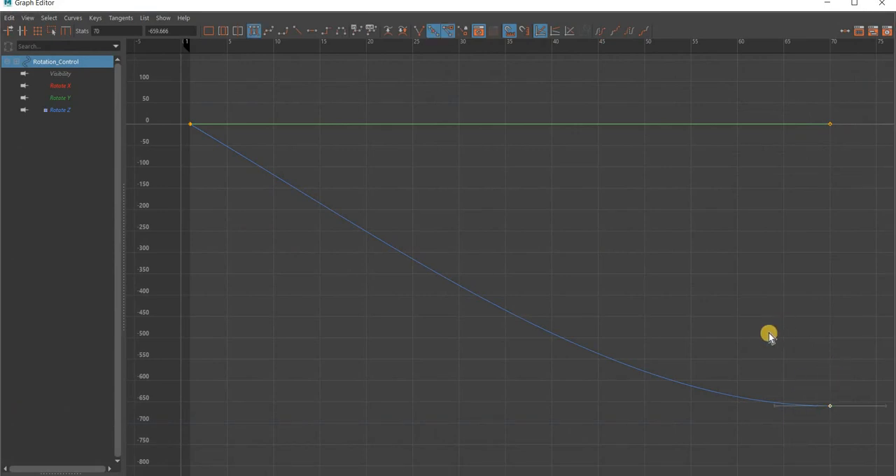
pyautogui.scroll(-5, 728, 344)
pyautogui.press('a')
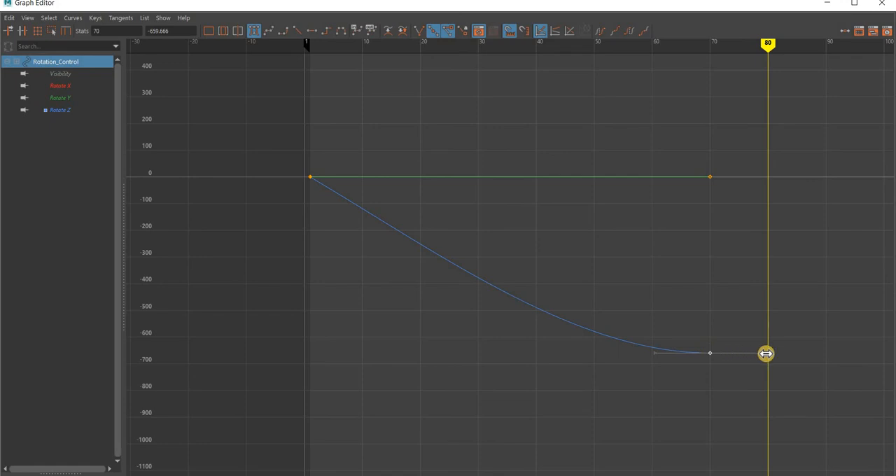
pyautogui.moveTo(766, 353)
pyautogui.mouseDown(button='middle')
pyautogui.moveTo(773, 356)
pyautogui.moveTo(761, 360)
pyautogui.mouseUp(button='middle')
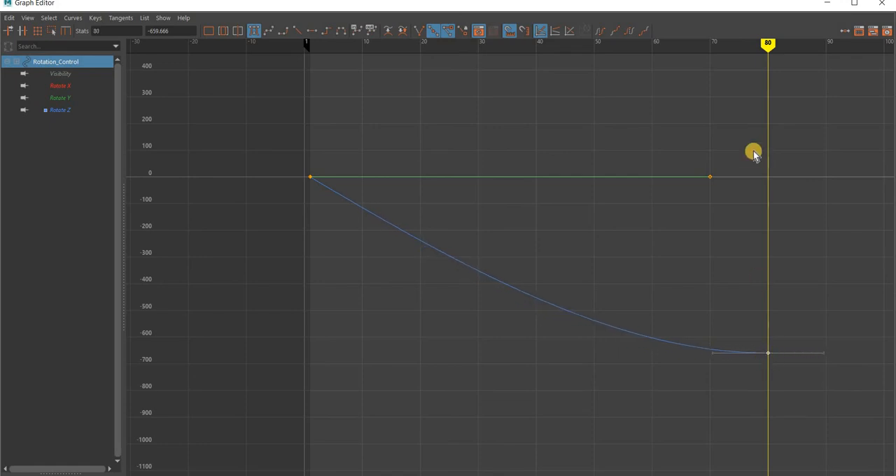
pyautogui.click(814, 61)
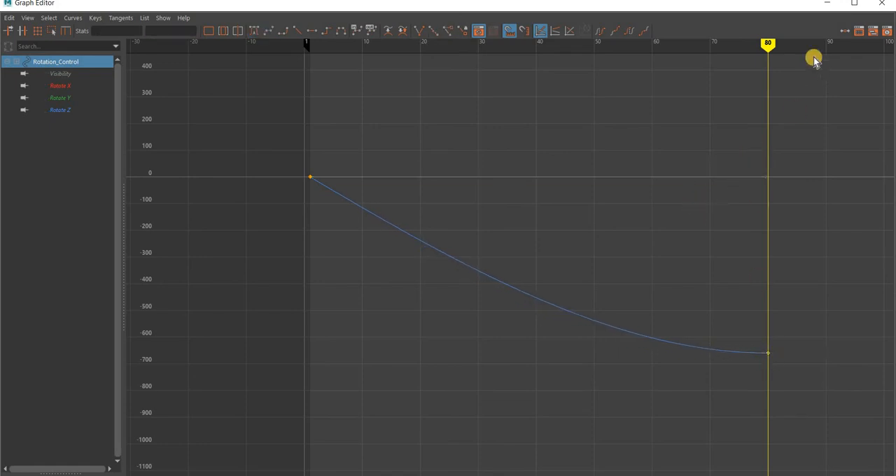
pyautogui.click(827, 3)
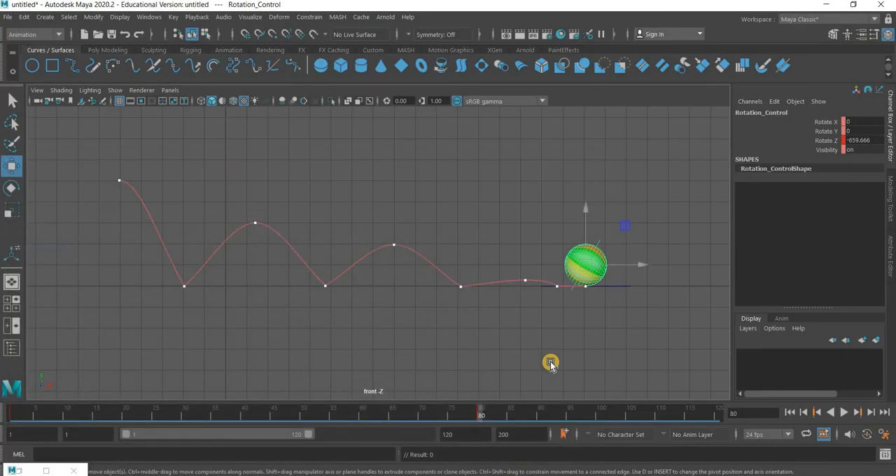
# Deselect everything and play the bounce from frame 1 to review the extended roll
pyautogui.click(551, 357)
pyautogui.click(792, 414)
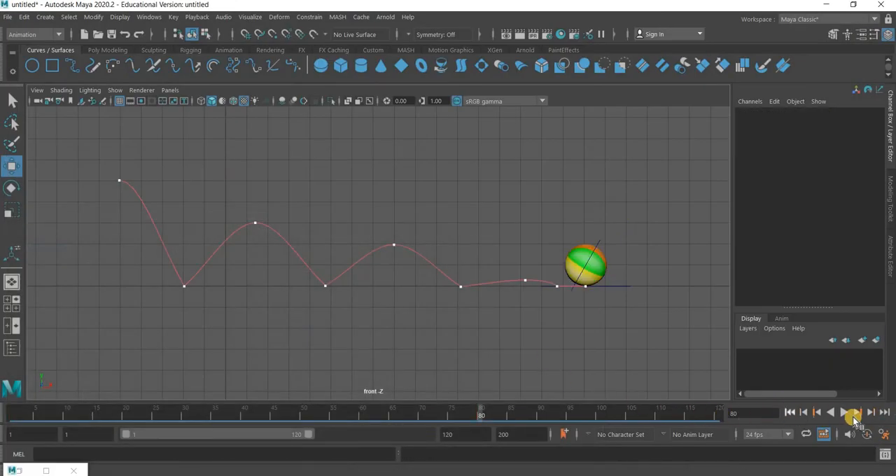
pyautogui.click(847, 414)
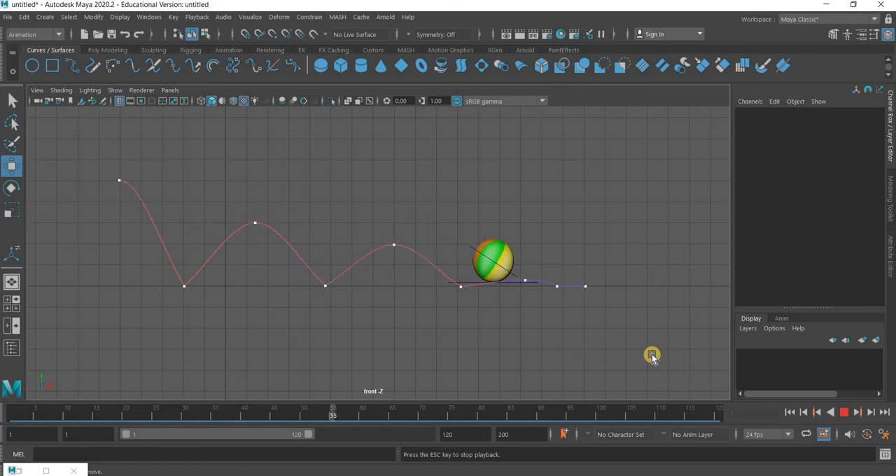
pyautogui.click(850, 413)
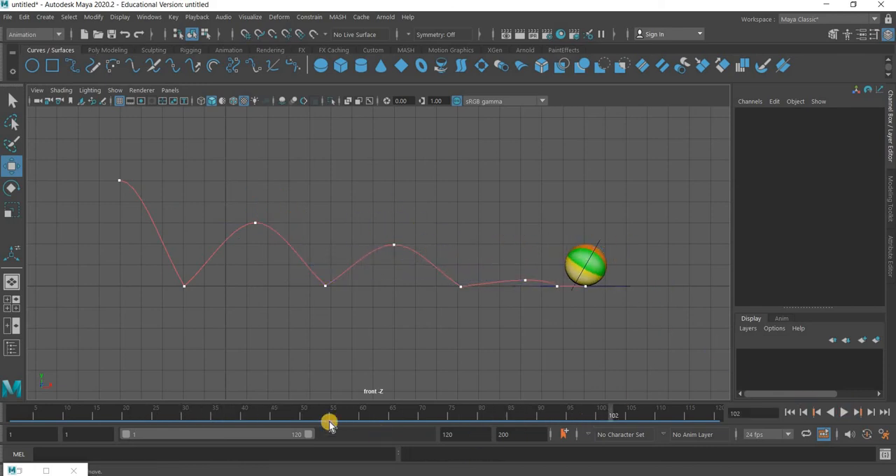
# Reselect Rotation_Control and raise the incoming tangent handle of its frame 80 Rotate Z key slightly in the Graph Editor
pyautogui.click(597, 245)
pyautogui.click(601, 239)
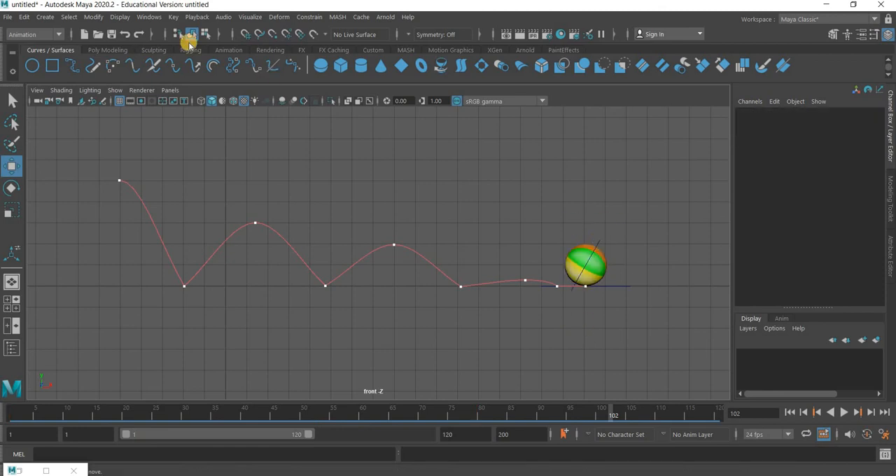
pyautogui.hotkey('ctrl', 'z')
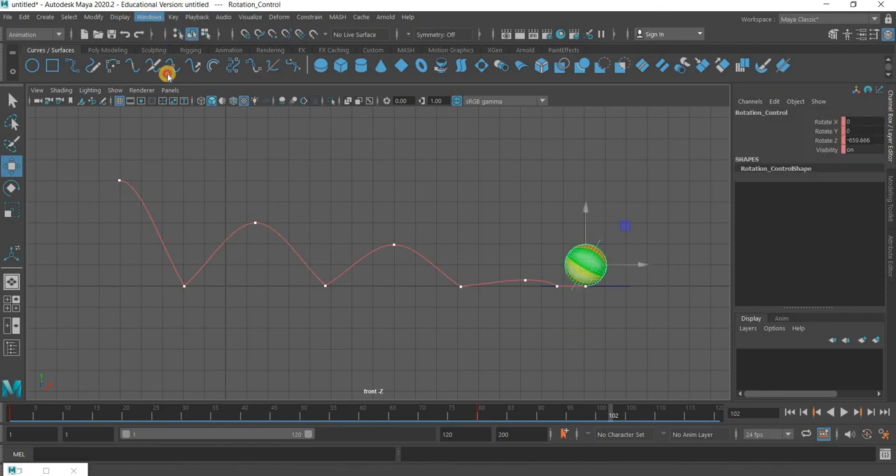
pyautogui.moveTo(180, 83)
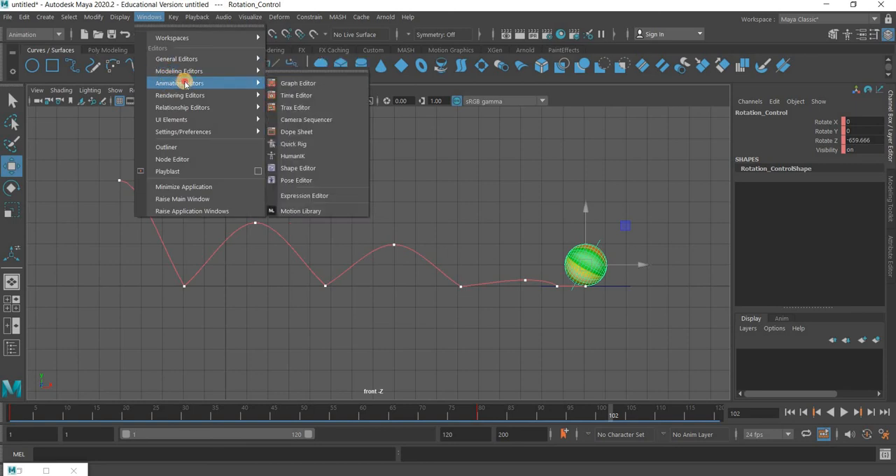
pyautogui.click(334, 83)
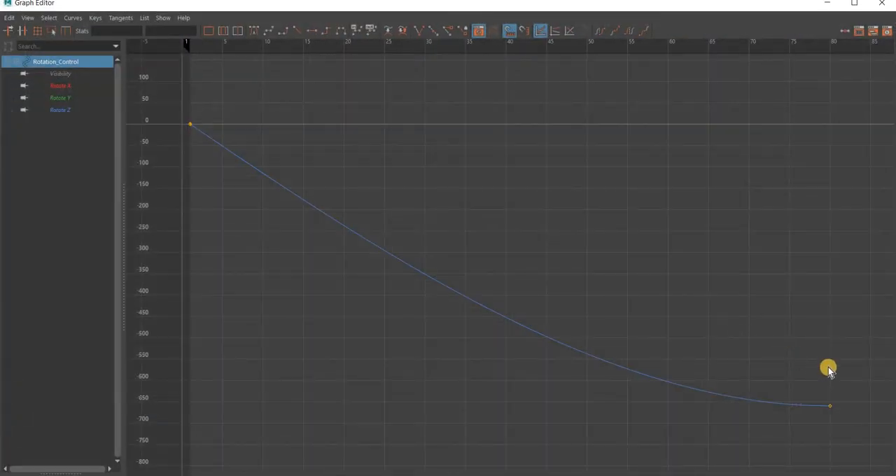
pyautogui.moveTo(852, 380); pyautogui.dragTo(791, 418)
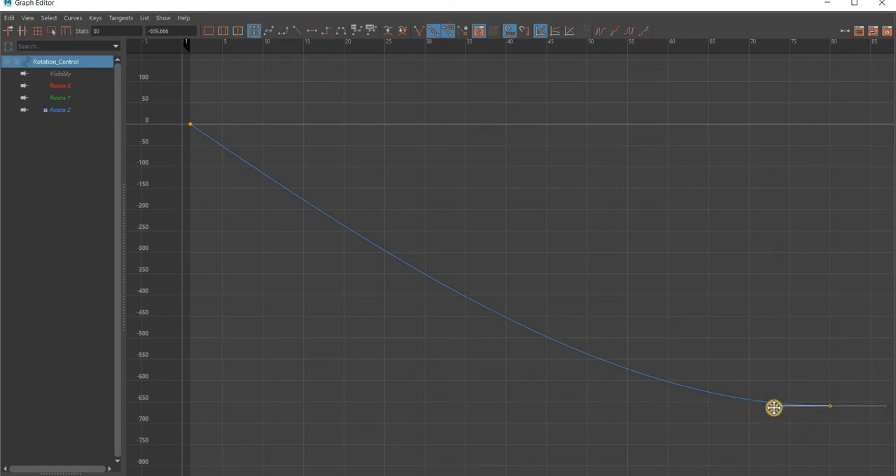
pyautogui.moveTo(773, 401); pyautogui.dragTo(773, 399)
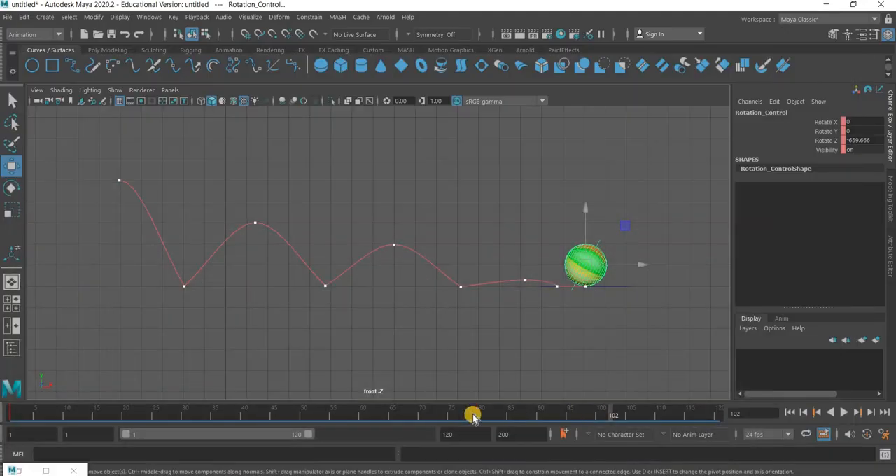
# At frame 80, rotate Rotation_Control further forward to about -876.5 in Z and key all its channels
pyautogui.moveTo(466, 416); pyautogui.dragTo(482, 428)
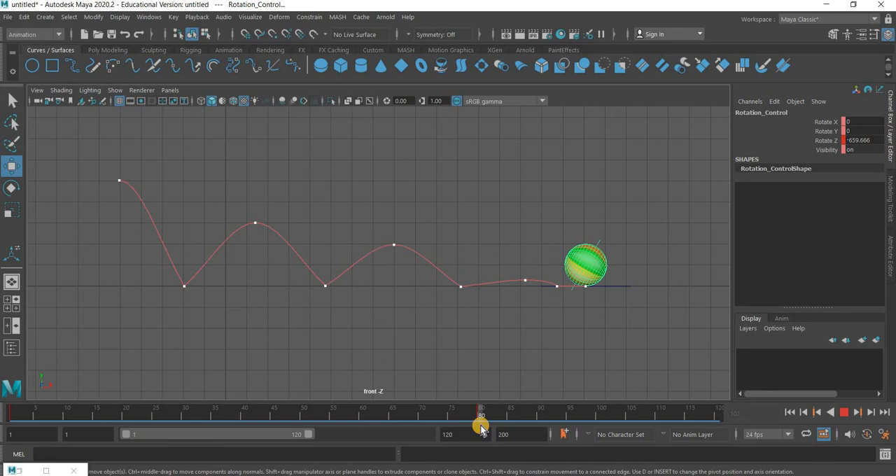
pyautogui.click(600, 243)
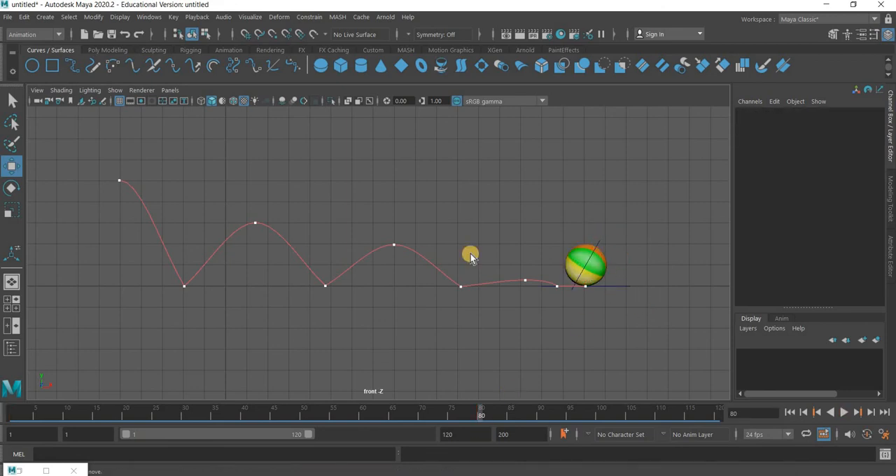
pyautogui.click(12, 190)
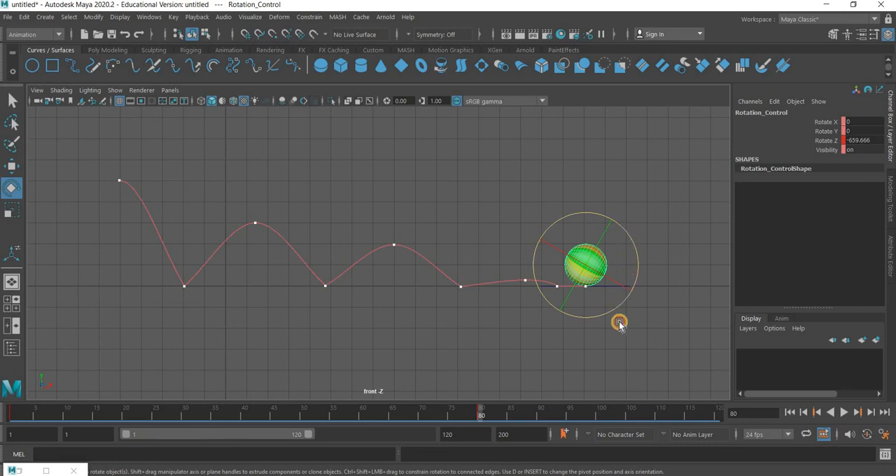
pyautogui.moveTo(619, 323); pyautogui.dragTo(528, 308)
pyautogui.press('s')
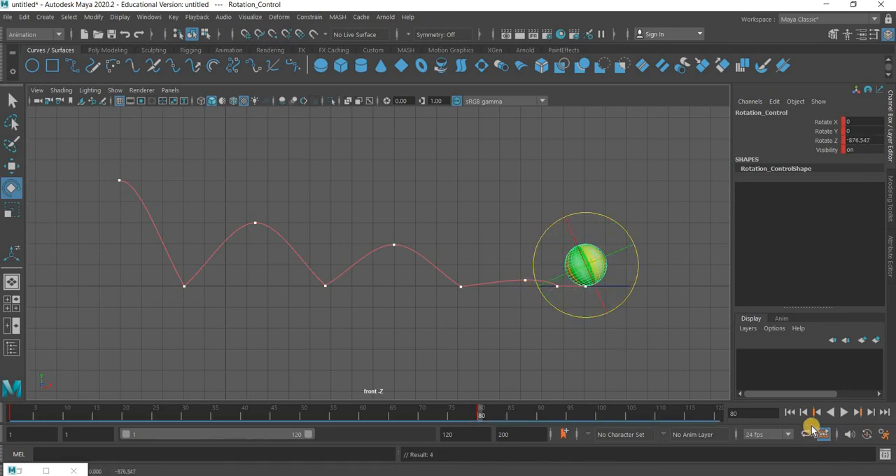
# Play the animation from frame 1 with nothing selected to review the ball's added rotation
pyautogui.click(789, 412)
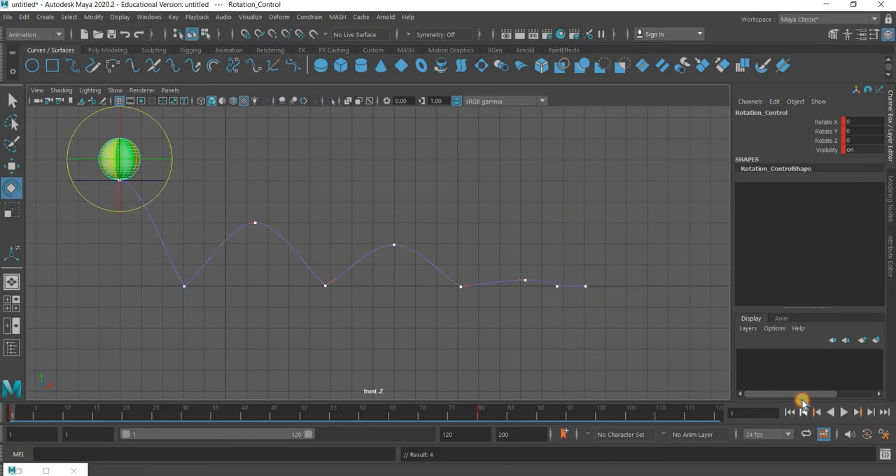
pyautogui.click(843, 413)
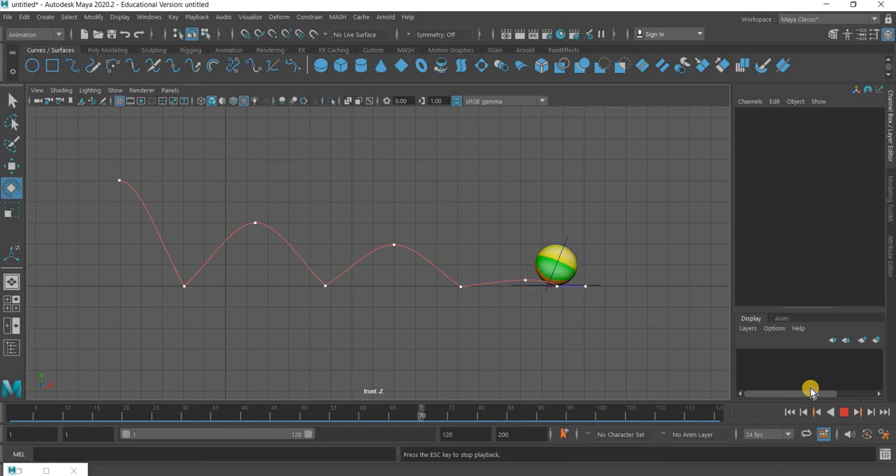
pyautogui.click(839, 413)
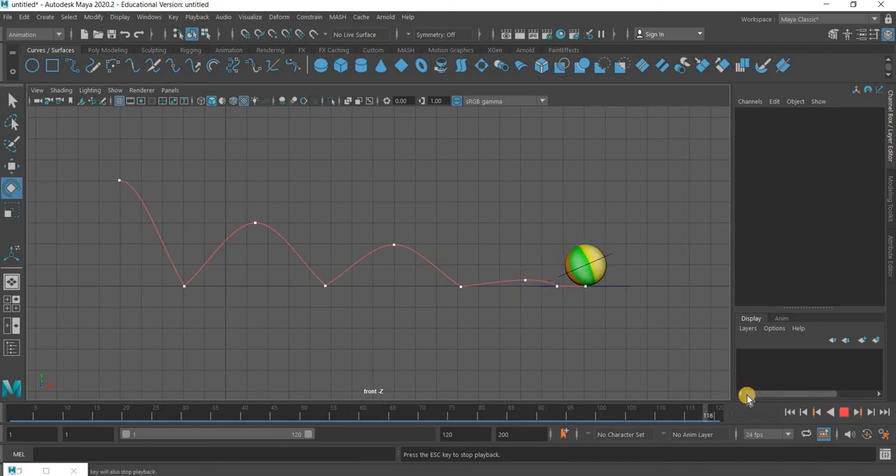
# Delete Main_Control's Translate X keys at frames 60 and 70 in the Graph Editor
pyautogui.click(636, 266)
pyautogui.click(148, 18)
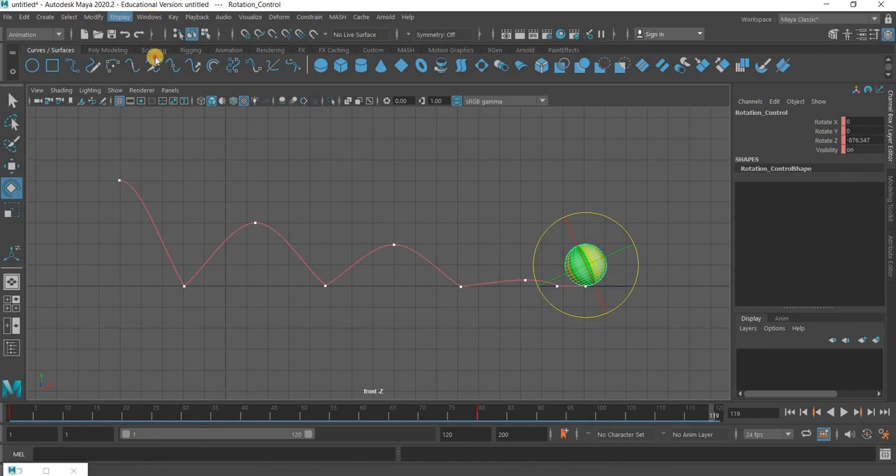
pyautogui.moveTo(166, 84)
pyautogui.click(301, 84)
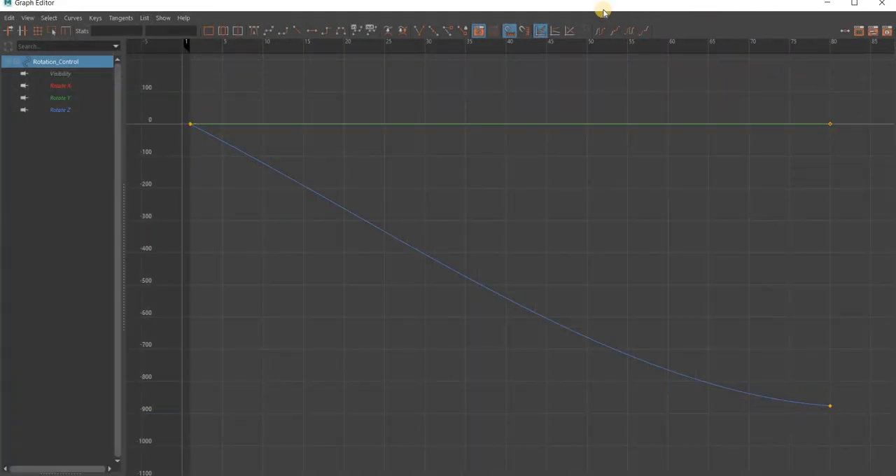
pyautogui.moveTo(497, 276); pyautogui.dragTo(428, 367)
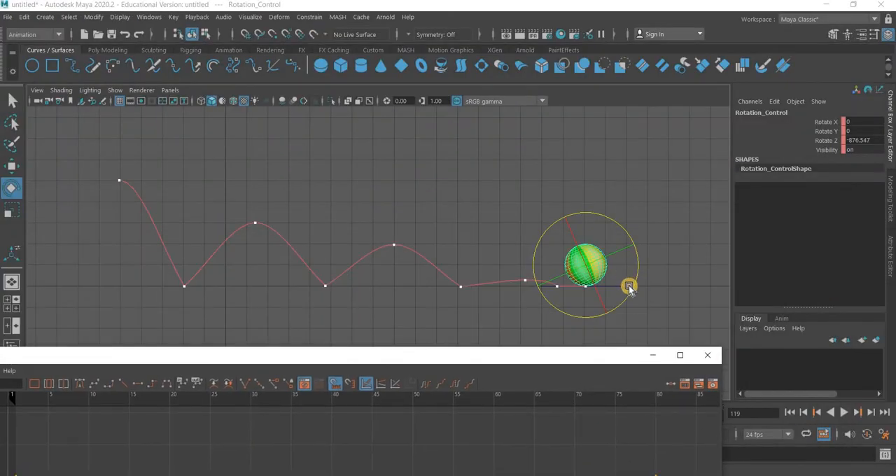
pyautogui.click(514, 334)
pyautogui.hotkey('ctrl', 'z')
pyautogui.moveTo(495, 79); pyautogui.dragTo(492, 74)
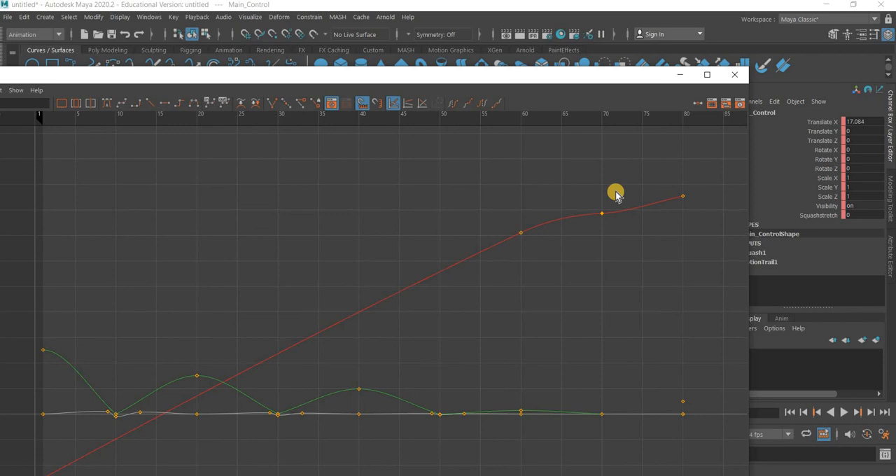
pyautogui.moveTo(614, 193); pyautogui.dragTo(501, 244)
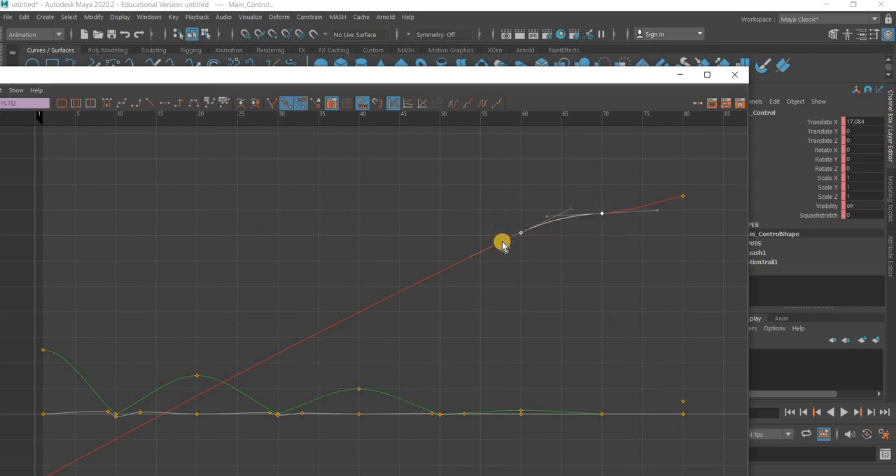
pyautogui.press('Delete')
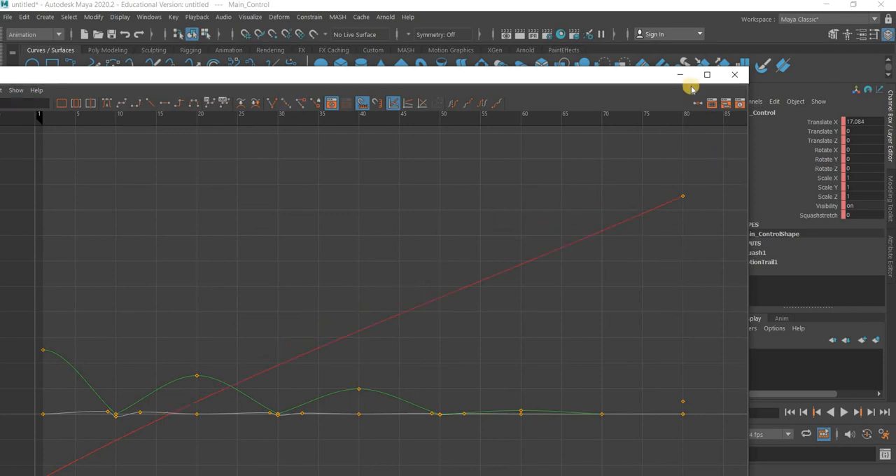
# With nothing selected, play the animation to review the ball's horizontal travel and return to frame 1
pyautogui.click(666, 364)
pyautogui.click(667, 364)
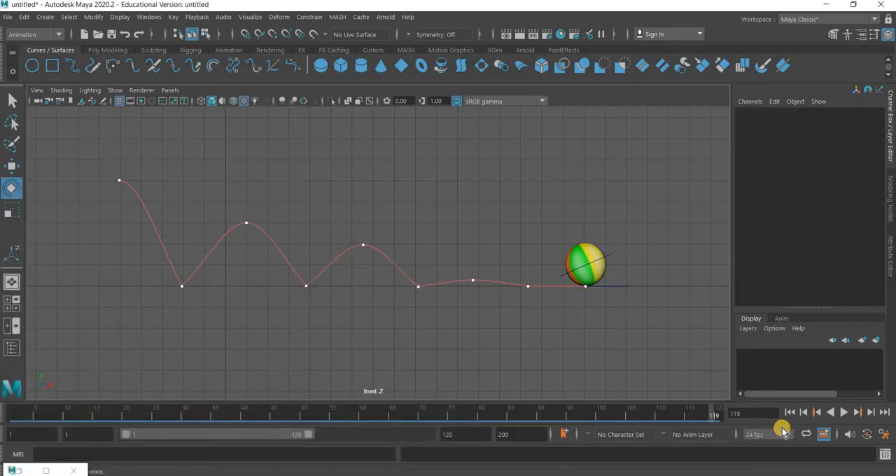
pyautogui.click(842, 413)
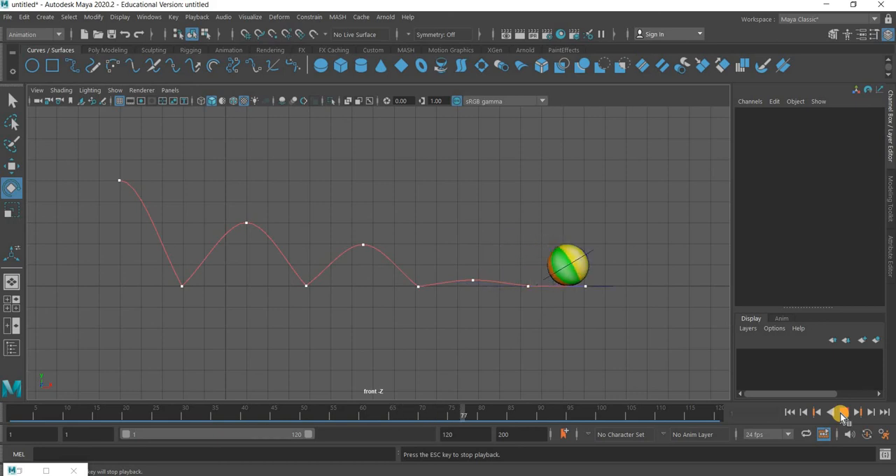
pyautogui.click(791, 412)
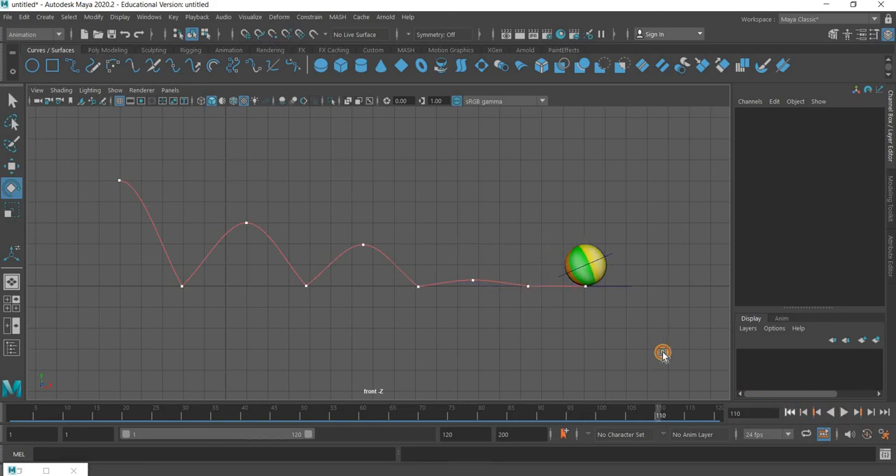
# In the four-view layout, create a camera and look through it in the perspective view
pyautogui.press('space')
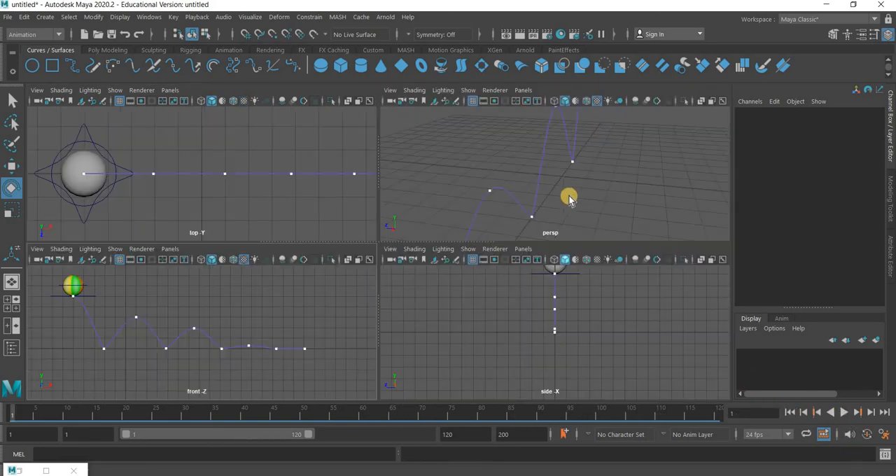
pyautogui.keyDown('alt'); pyautogui.moveTo(567, 198); pyautogui.dragTo(603, 212); pyautogui.keyUp('alt')
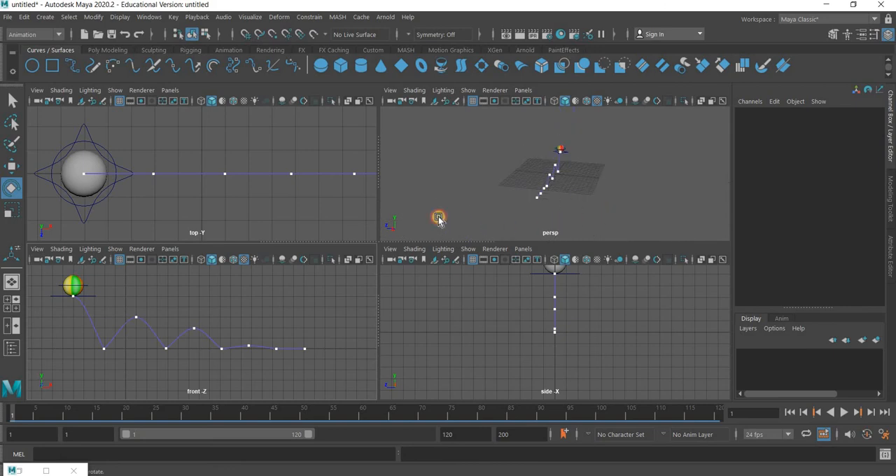
pyautogui.keyDown('alt'); pyautogui.moveTo(439, 219); pyautogui.dragTo(581, 203); pyautogui.keyUp('alt')
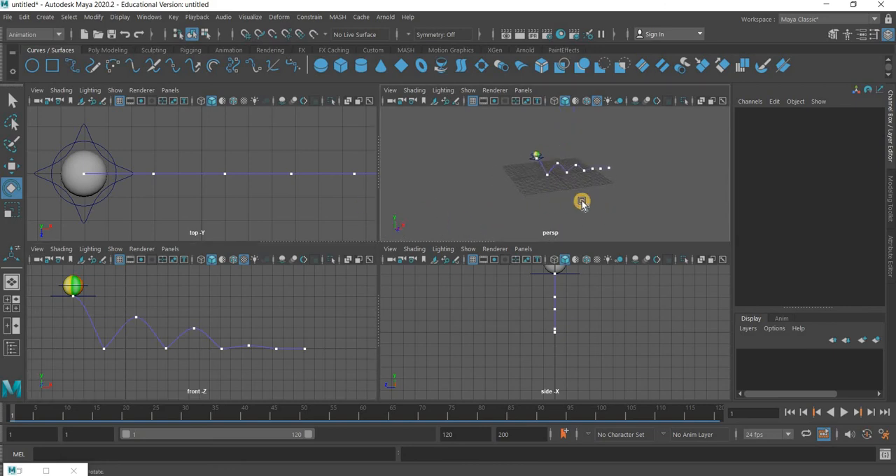
pyautogui.scroll(6, 526, 210)
pyautogui.keyDown('alt'); pyautogui.moveTo(525, 210); pyautogui.dragTo(515, 200, button='middle'); pyautogui.keyUp('alt')
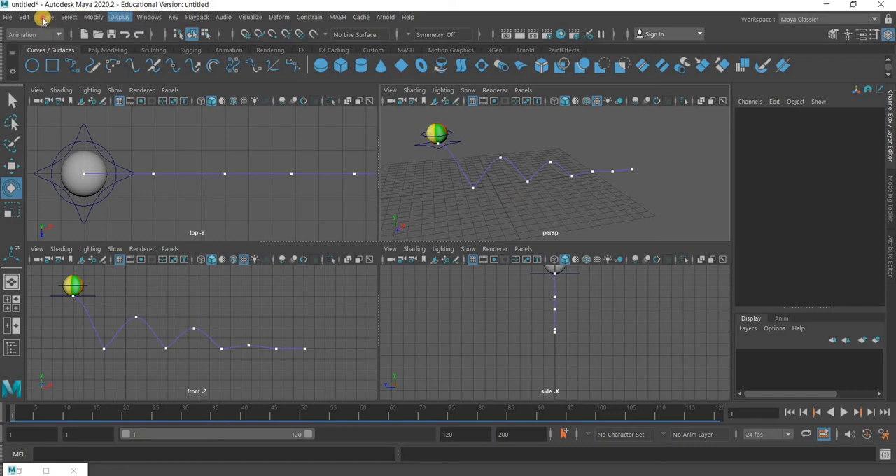
pyautogui.click(45, 17)
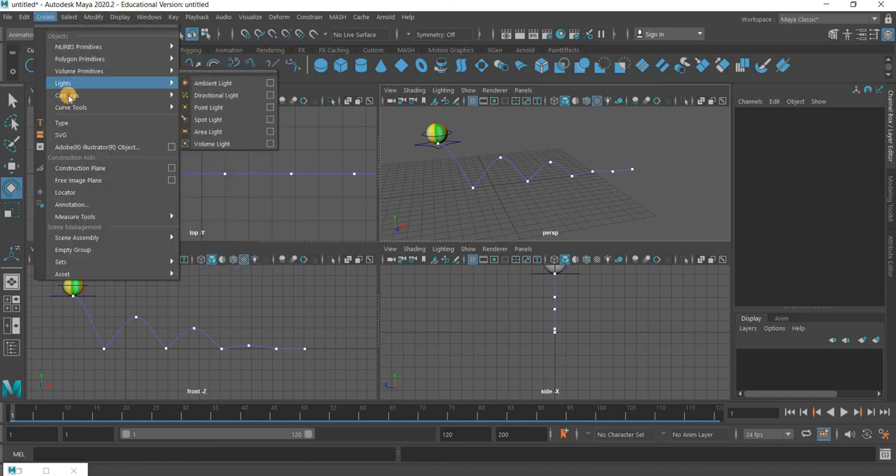
pyautogui.click(210, 95)
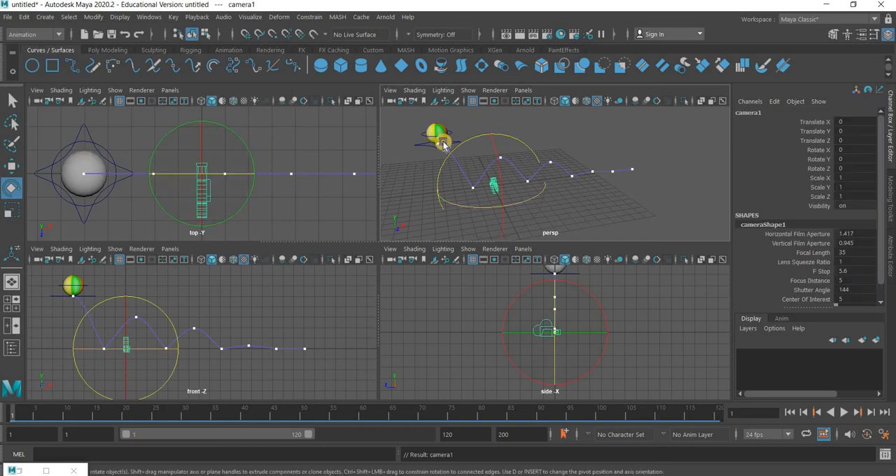
pyautogui.click(523, 92)
pyautogui.moveTo(612, 100)
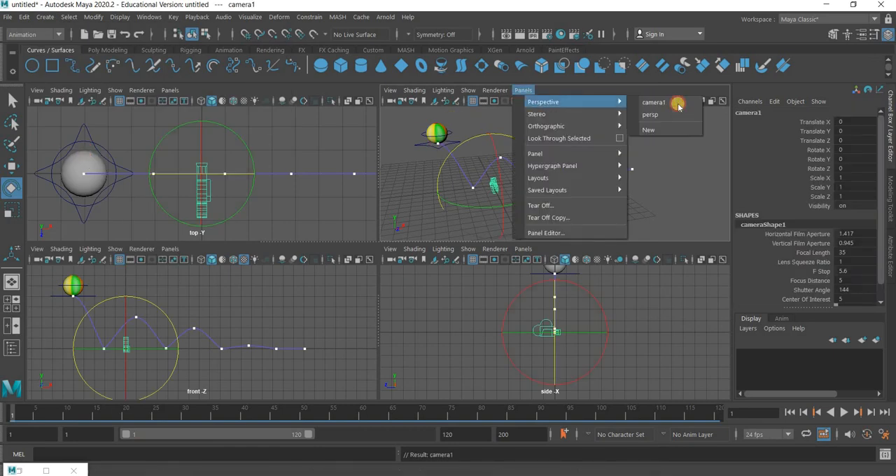
pyautogui.click(676, 100)
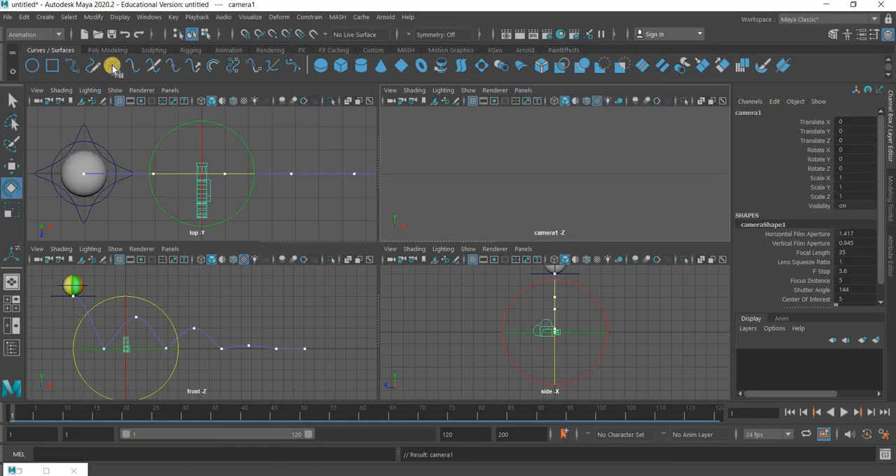
# Create a polygon ground plane scaled uniformly to about 62.8 and hide the grid in the top view
pyautogui.click(111, 51)
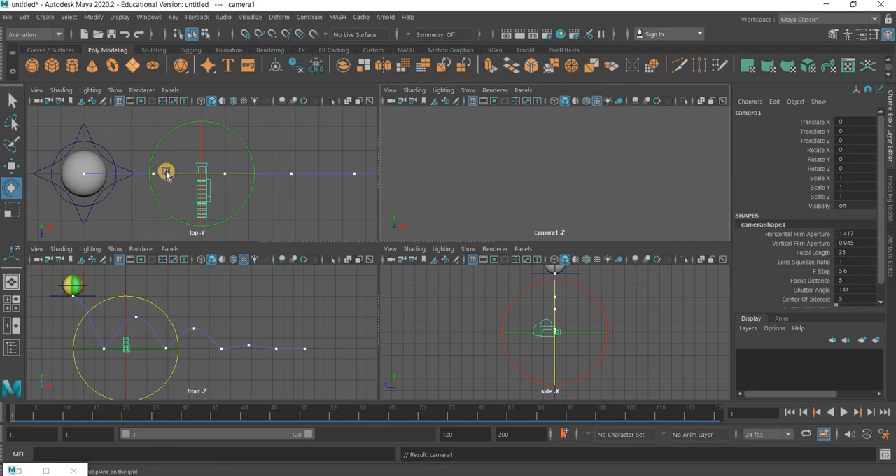
pyautogui.scroll(-6, 166, 171)
pyautogui.click(11, 213)
pyautogui.press('r')
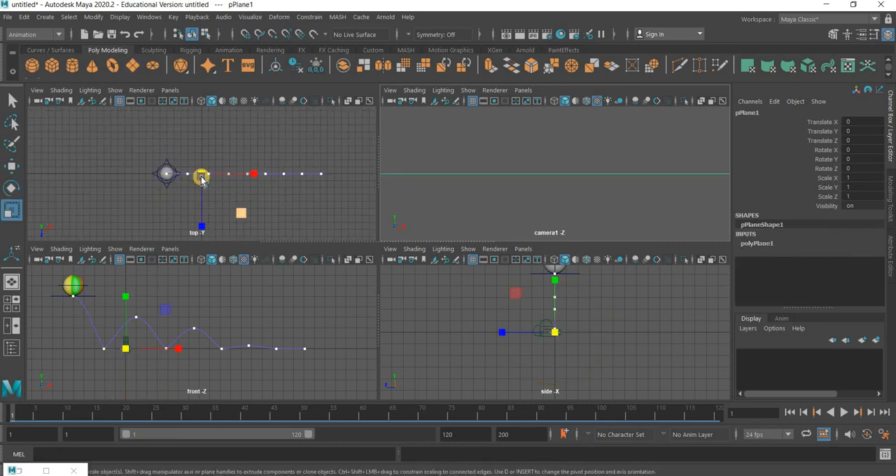
pyautogui.moveTo(202, 175); pyautogui.dragTo(271, 180)
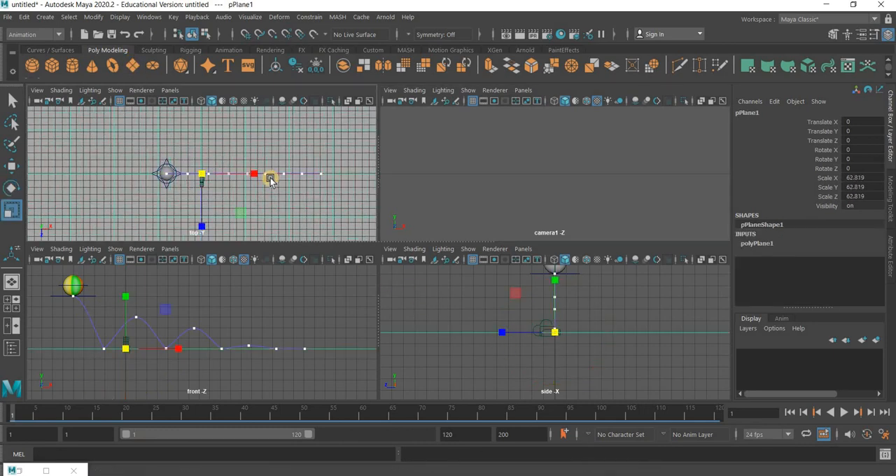
pyautogui.scroll(-5, 250, 175)
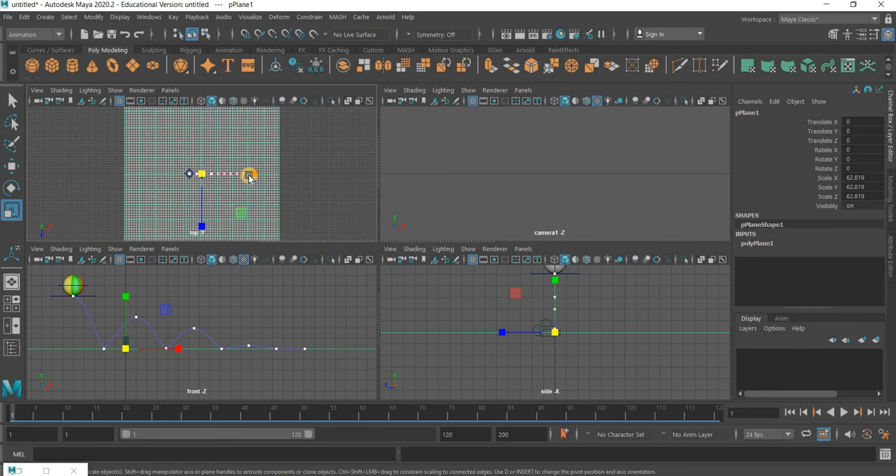
pyautogui.click(115, 90)
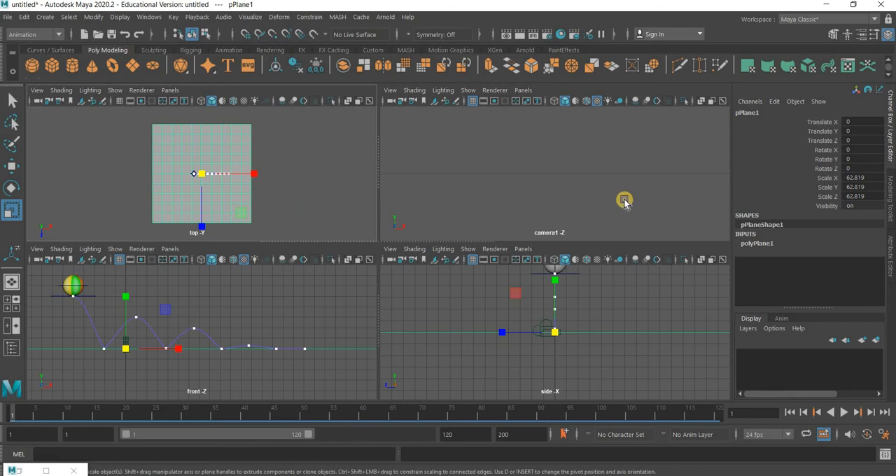
# Move camera1 up to about 2 in Y and back to about 29.9 in Z so it frames the bounce
pyautogui.click(127, 334)
pyautogui.click(13, 168)
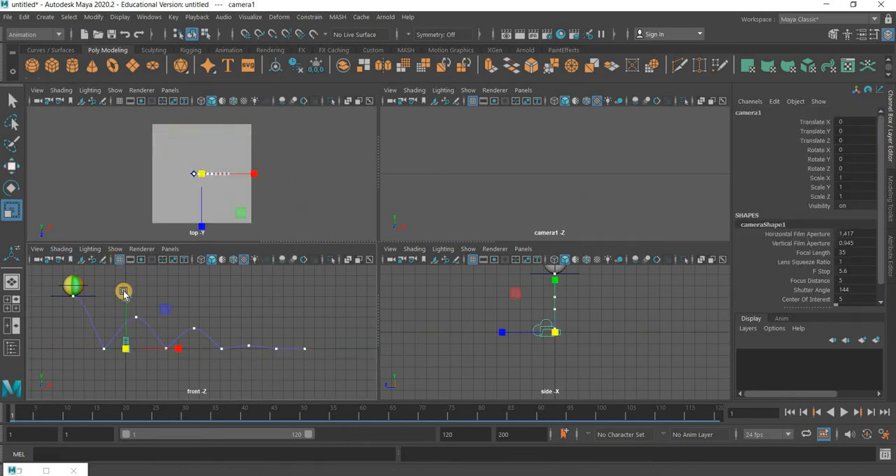
pyautogui.moveTo(124, 280); pyautogui.dragTo(172, 262)
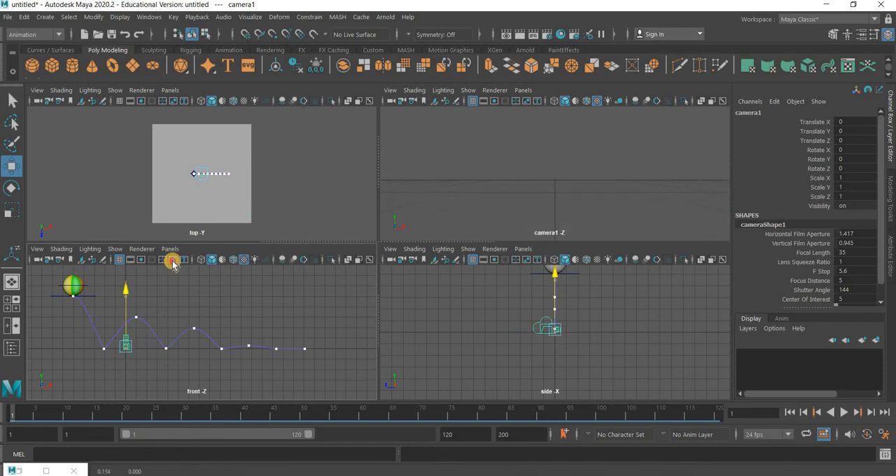
pyautogui.moveTo(201, 176); pyautogui.dragTo(203, 212)
# Turn on the Resolution Gate for the camera1 view
pyautogui.click(385, 91)
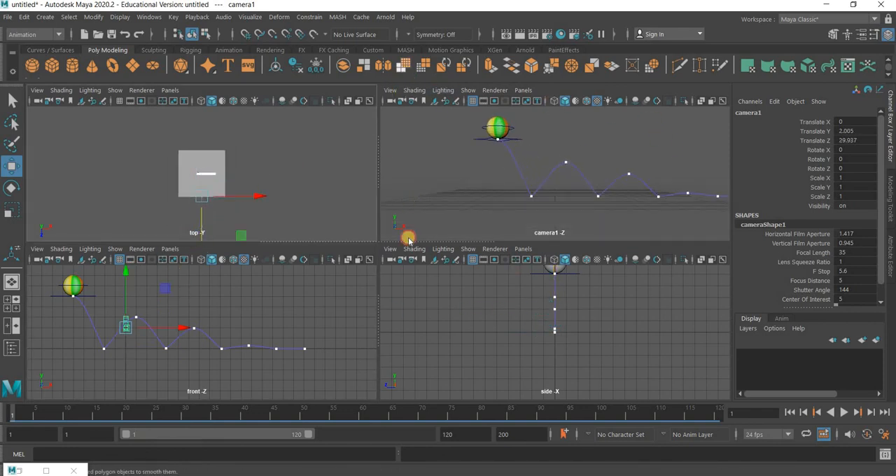
pyautogui.moveTo(530, 321)
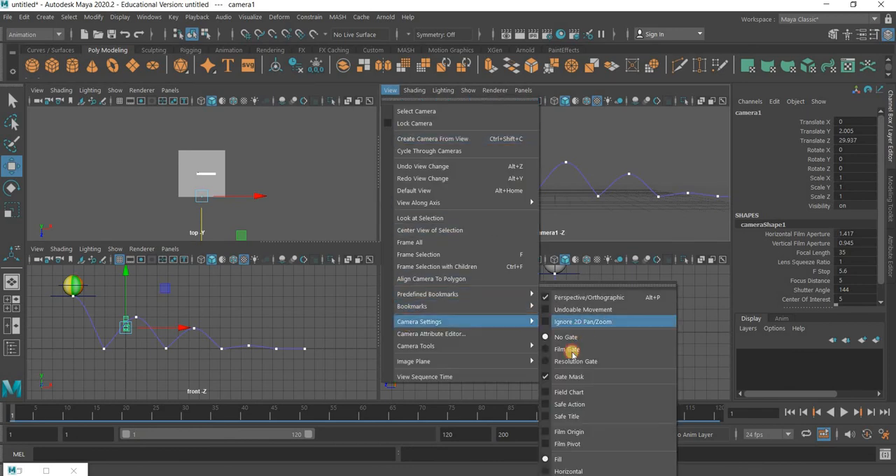
pyautogui.click(571, 363)
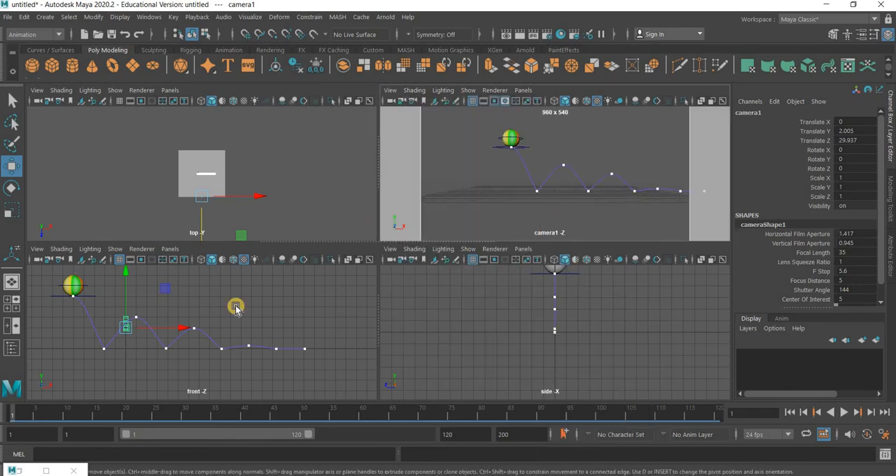
# Move camera1 closer to the bounce path, to about 5.6 in X and 19.3 in Z
pyautogui.moveTo(251, 201)
pyautogui.mouseDown()
pyautogui.moveTo(208, 201)
pyautogui.moveTo(204, 215)
pyautogui.moveTo(205, 207)
pyautogui.moveTo(237, 208)
pyautogui.mouseUp()
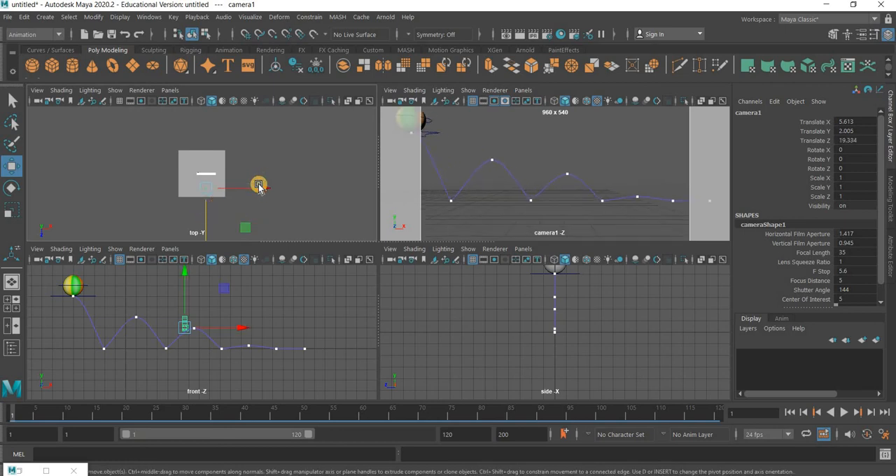
pyautogui.click(198, 318)
pyautogui.click(259, 186)
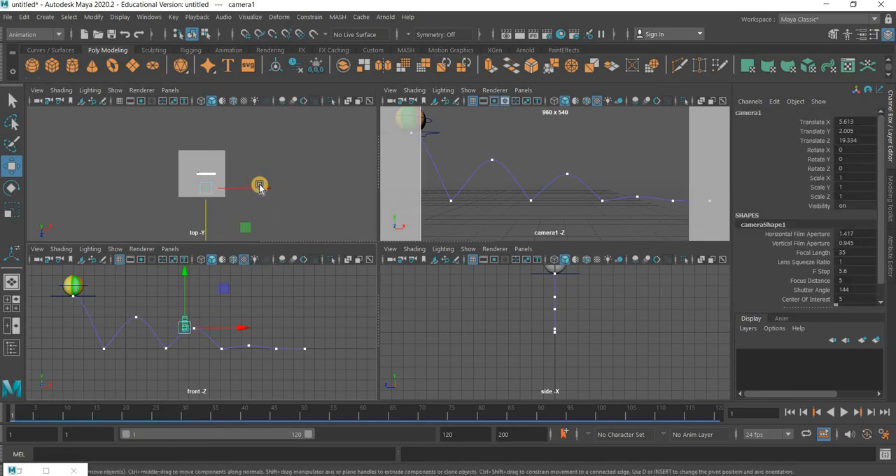
pyautogui.click(259, 185)
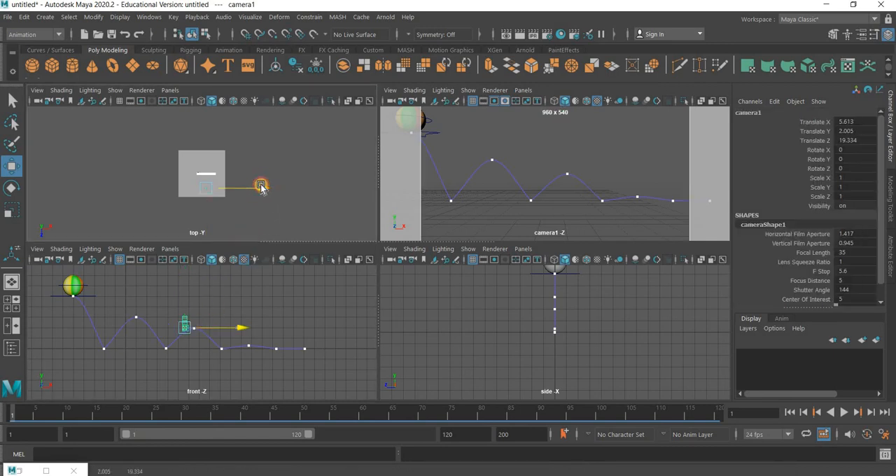
pyautogui.moveTo(261, 186); pyautogui.dragTo(261, 185)
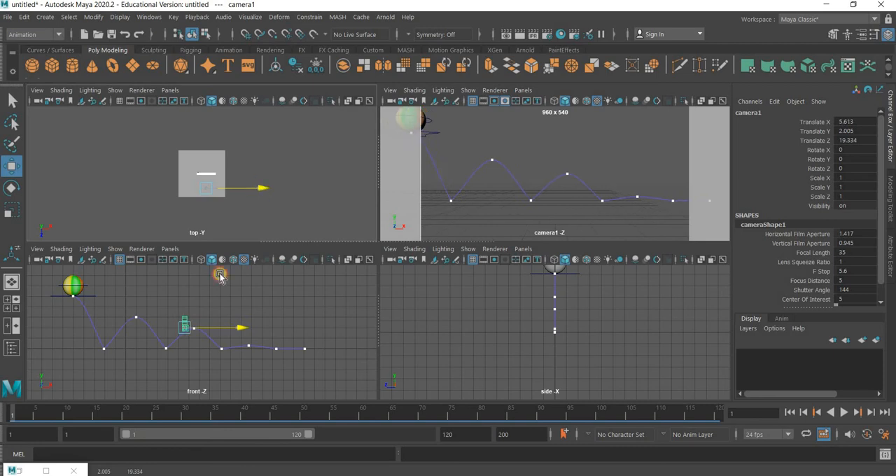
# Play the animation from frame 1 with nothing selected to check the ball's framing in the camera1 view
pyautogui.hotkey('alt', 'v')
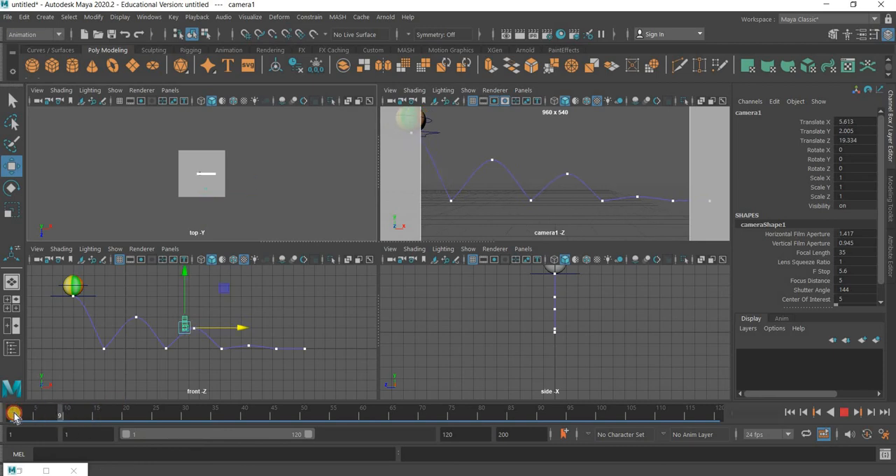
pyautogui.click(14, 414)
pyautogui.click(558, 145)
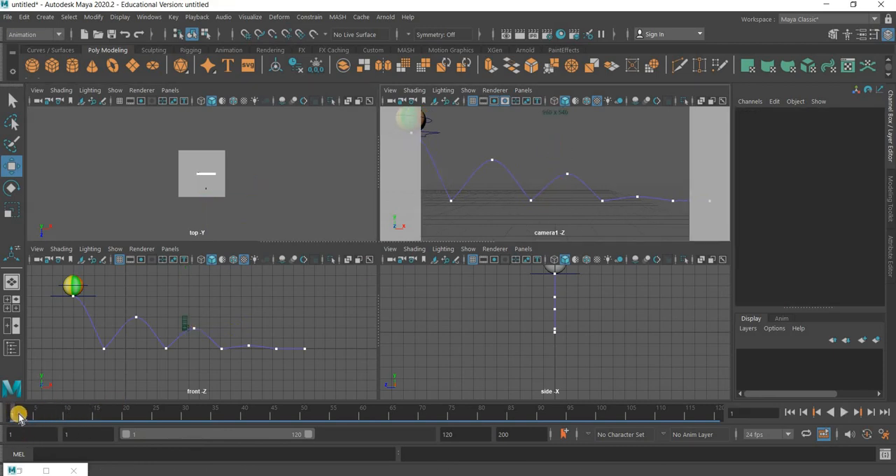
pyautogui.hotkey('alt', 'v')
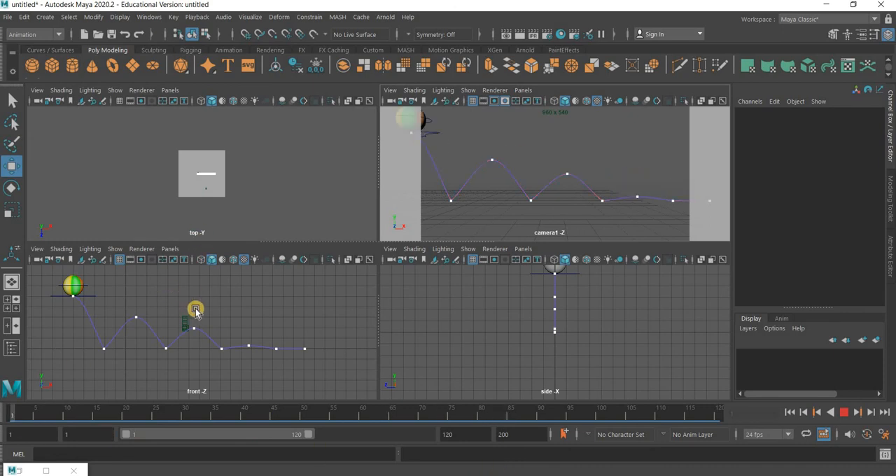
pyautogui.press('Escape')
# Shift camera1 slightly further along the bounce path, to about 6.06 in X
pyautogui.click(226, 329)
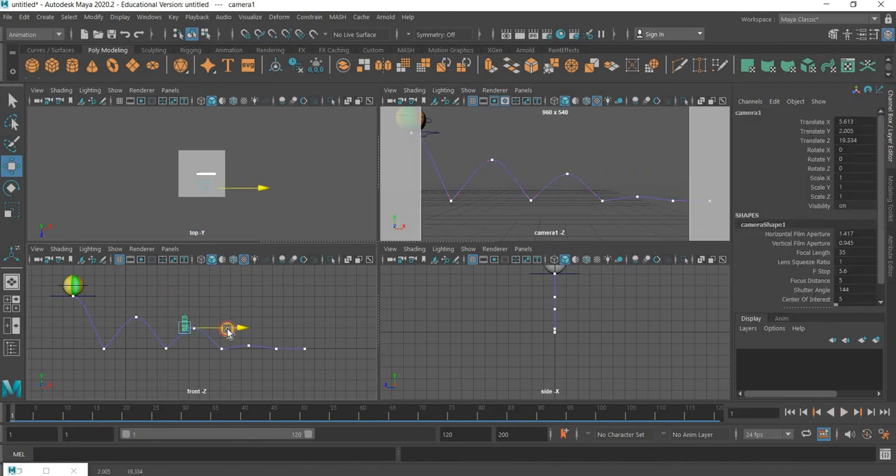
pyautogui.moveTo(230, 331); pyautogui.dragTo(234, 327)
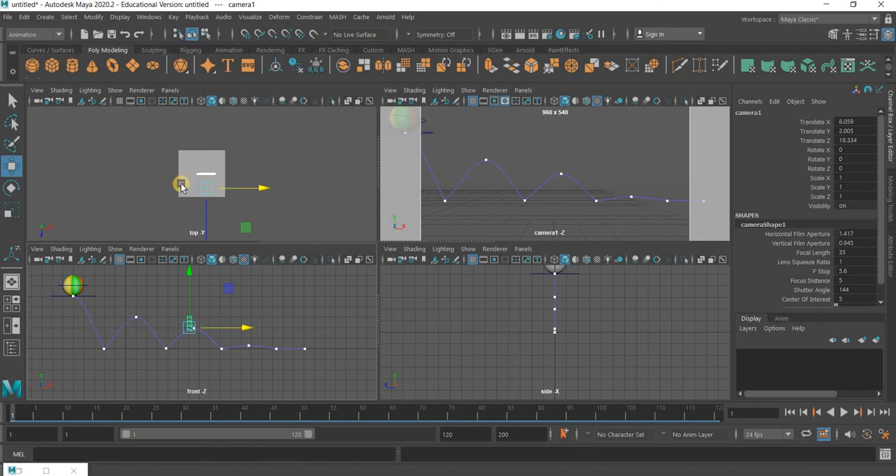
# Raise the back row of vertices on the ground plane to form an upright backdrop wall
pyautogui.click(567, 353)
pyautogui.scroll(-5, 646, 351)
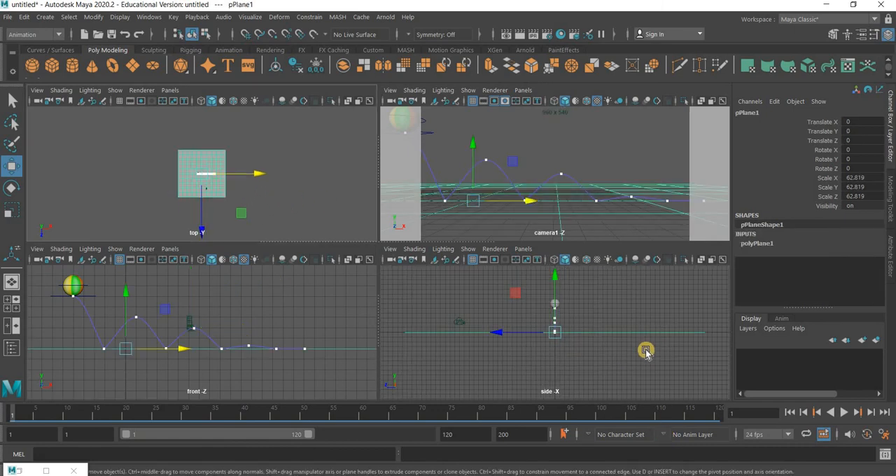
pyautogui.moveTo(618, 275); pyautogui.dragTo(625, 234, button='right')
pyautogui.moveTo(604, 178); pyautogui.dragTo(594, 157, button='right')
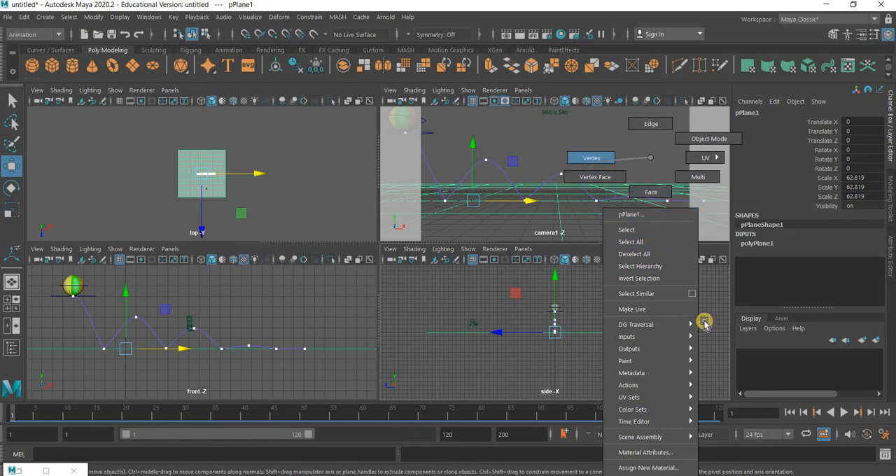
pyautogui.moveTo(674, 306); pyautogui.dragTo(695, 204)
# Move the ground plane's second-to-last vertex row up and back to soften the bend, and return to object mode
pyautogui.moveTo(647, 299); pyautogui.dragTo(680, 359)
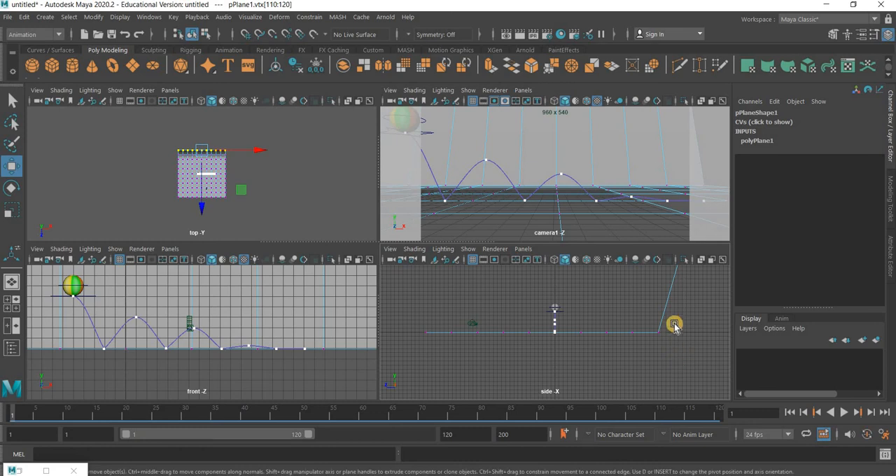
pyautogui.moveTo(663, 257); pyautogui.dragTo(626, 302)
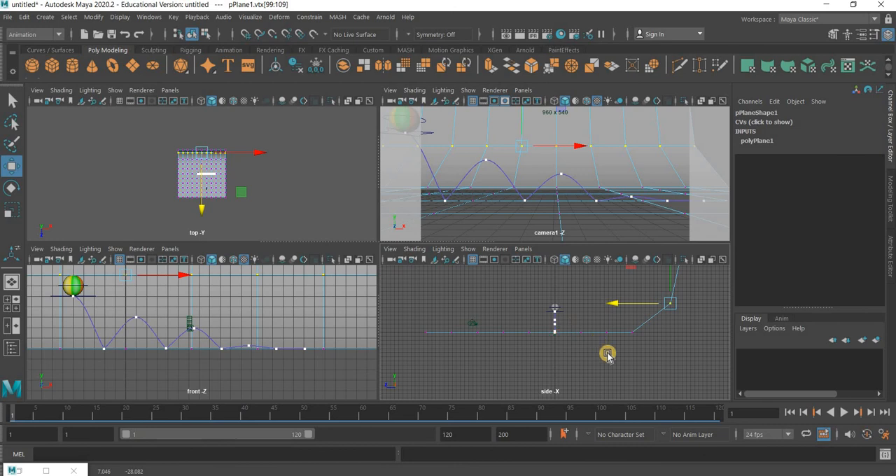
pyautogui.scroll(-4, 607, 355)
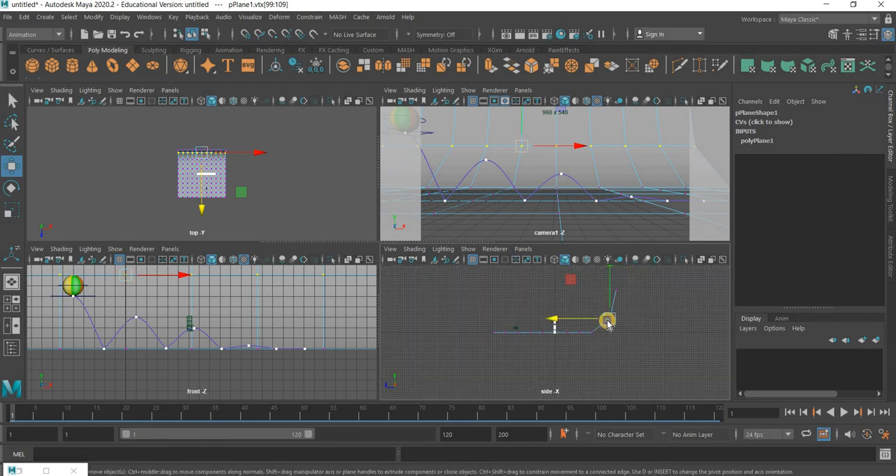
pyautogui.moveTo(607, 158); pyautogui.dragTo(676, 141, button='right')
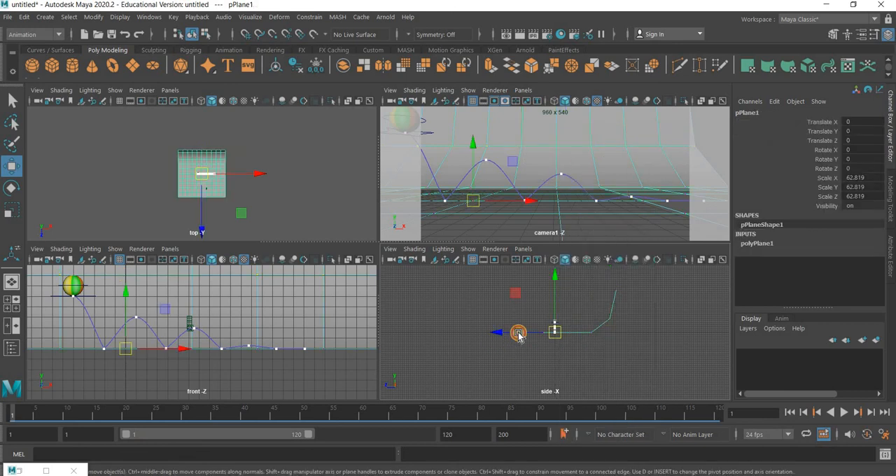
# Move the backdrop plane to about -10.5 in Z and widen it to about 89 in X scale
pyautogui.moveTo(518, 335); pyautogui.dragTo(524, 334)
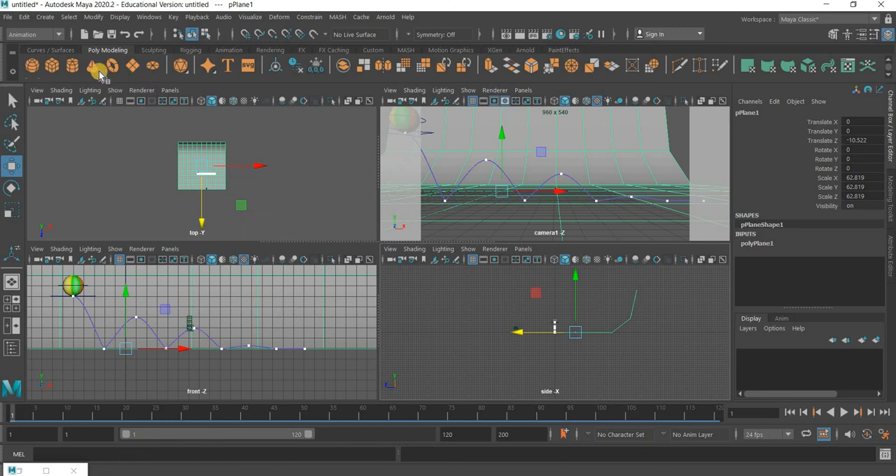
pyautogui.press('r')
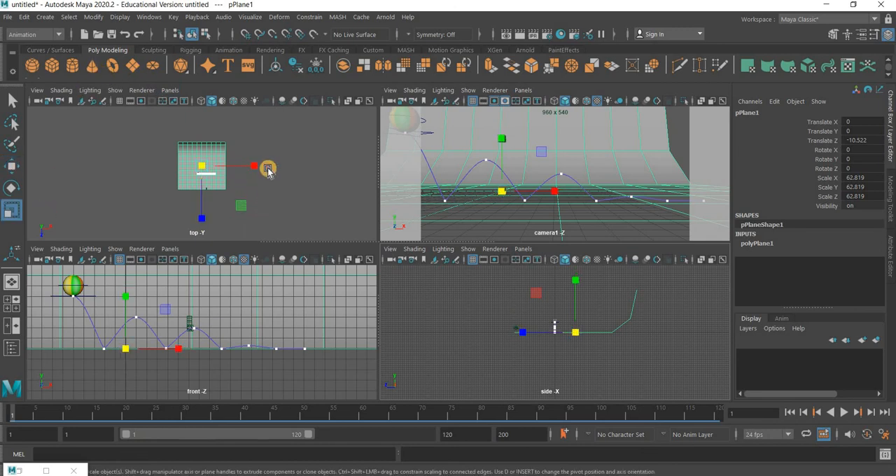
pyautogui.moveTo(266, 170); pyautogui.dragTo(277, 173)
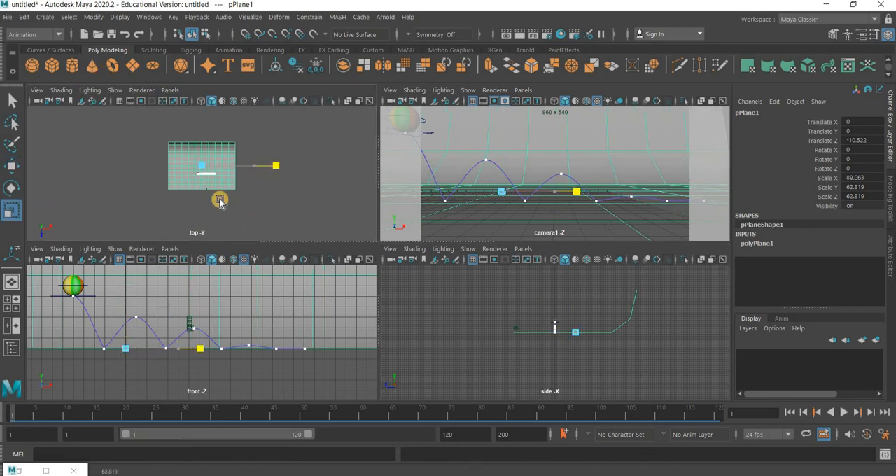
# Smooth the backdrop plane with 2 divisions and delete its construction history
pyautogui.click(46, 35)
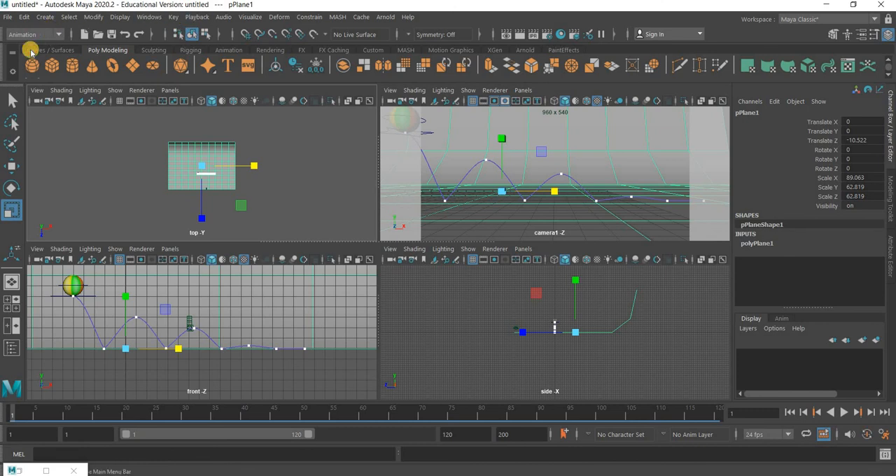
pyautogui.click(28, 48)
pyautogui.click(179, 18)
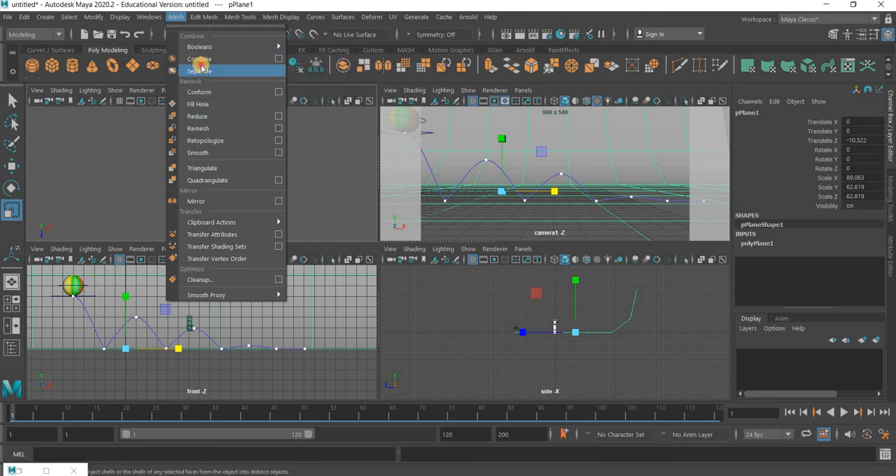
pyautogui.click(197, 153)
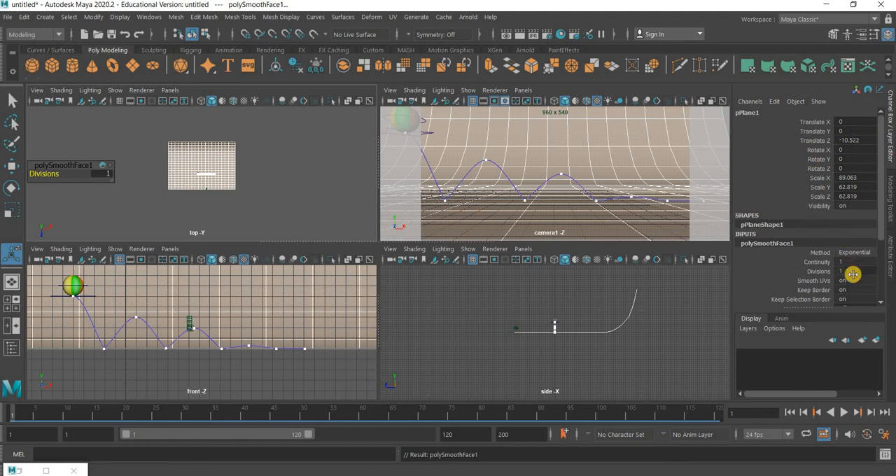
pyautogui.write('2')
pyautogui.press('Return')
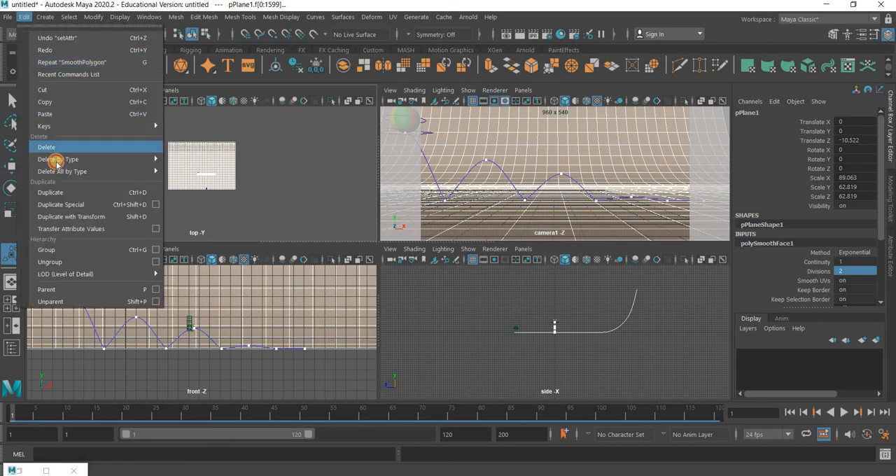
pyautogui.moveTo(56, 161)
pyautogui.click(197, 160)
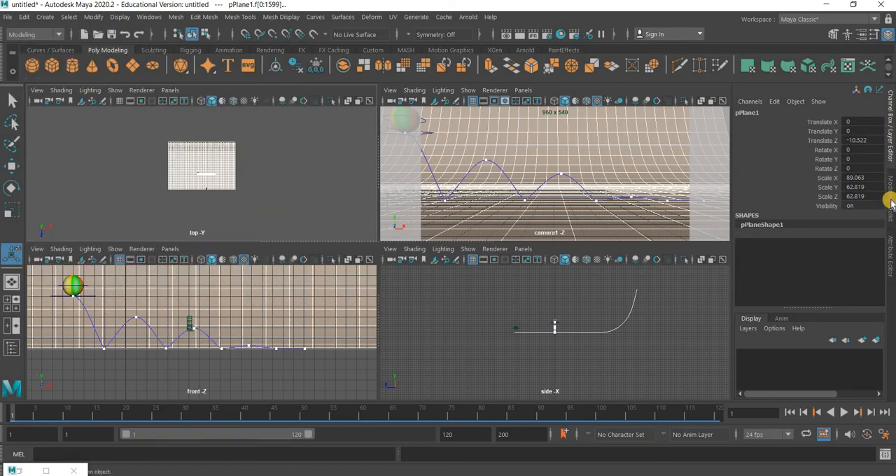
# Set the backdrop's lambert1 material color to white and clear the selection
pyautogui.click(890, 256)
pyautogui.click(762, 110)
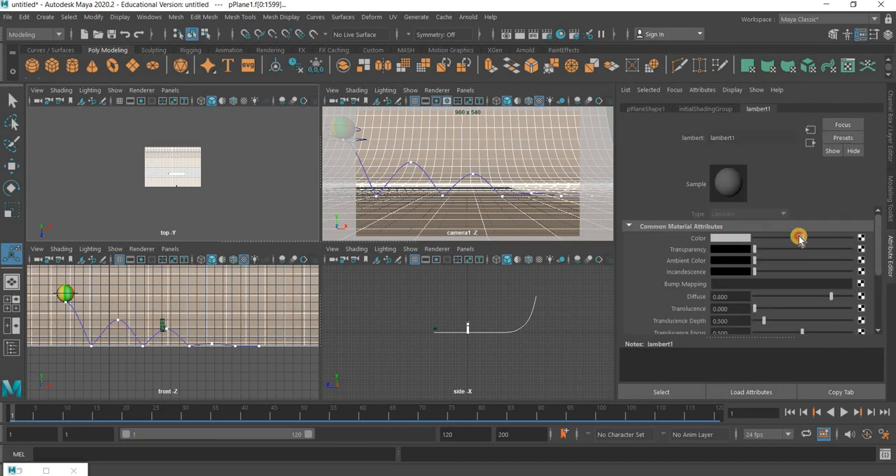
pyautogui.moveTo(800, 239); pyautogui.dragTo(850, 238)
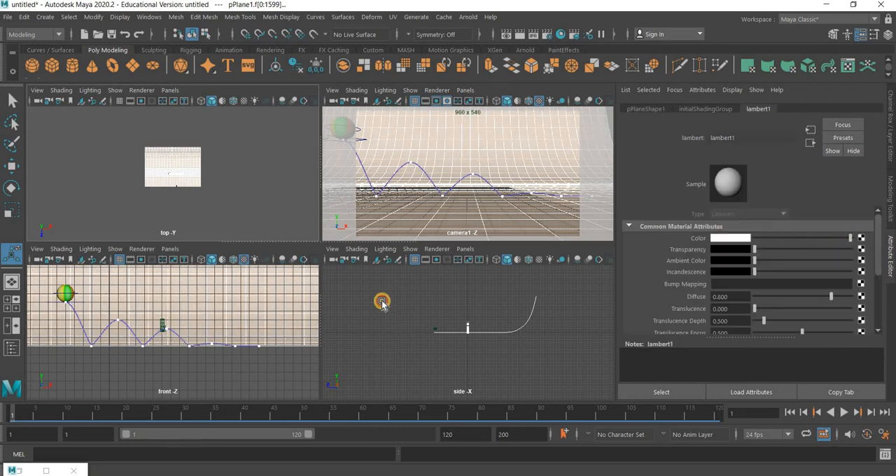
pyautogui.click(455, 237)
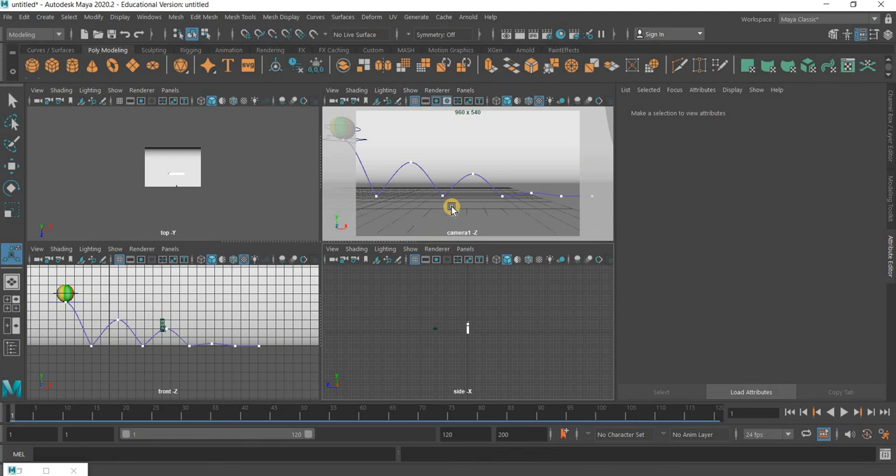
# Add an Arnold Skydome Light to the scene
pyautogui.click(469, 18)
pyautogui.moveTo(490, 78)
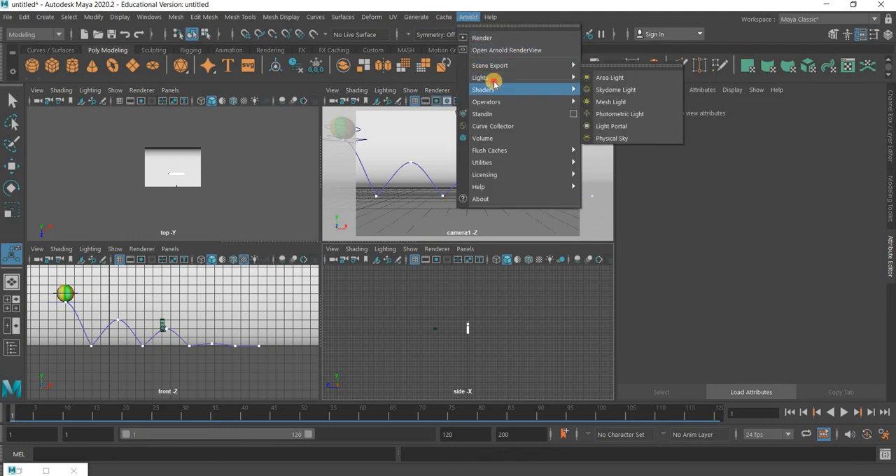
pyautogui.click(634, 91)
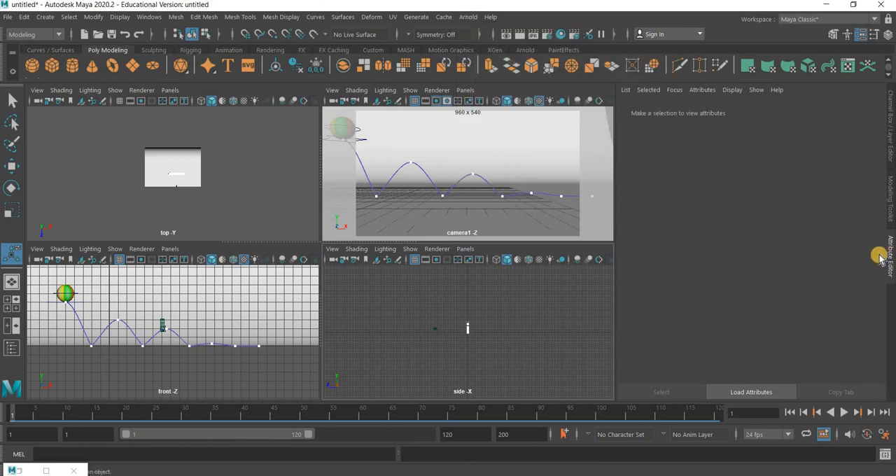
# Map the skydome light's color to a file texture using stone_alley_03_2k.exr from the Desktop's 3D Assets/HDRI folder
pyautogui.click(859, 230)
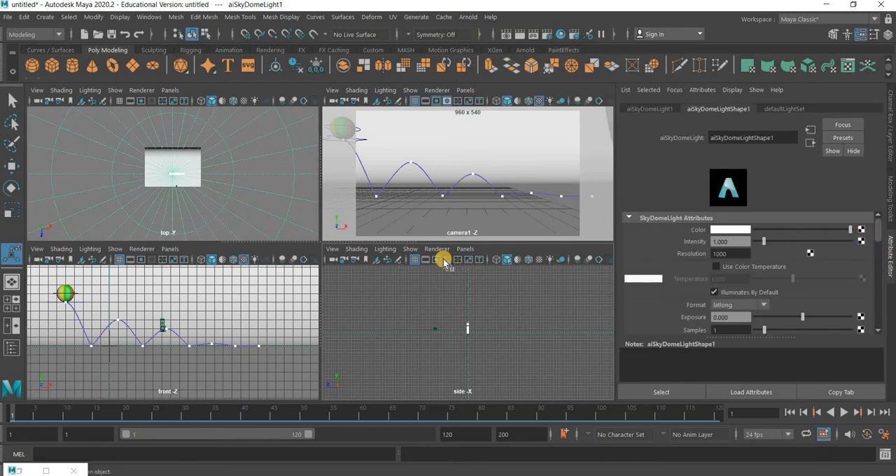
pyautogui.click(411, 259)
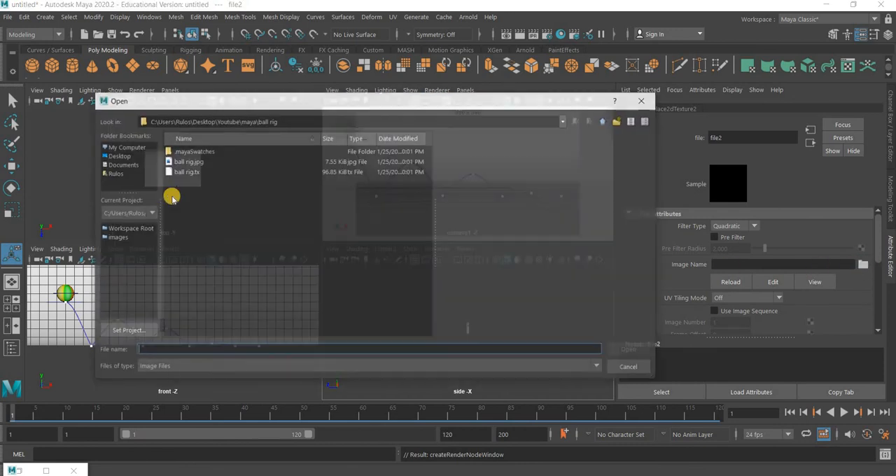
pyautogui.click(117, 155)
pyautogui.doubleClick(188, 151)
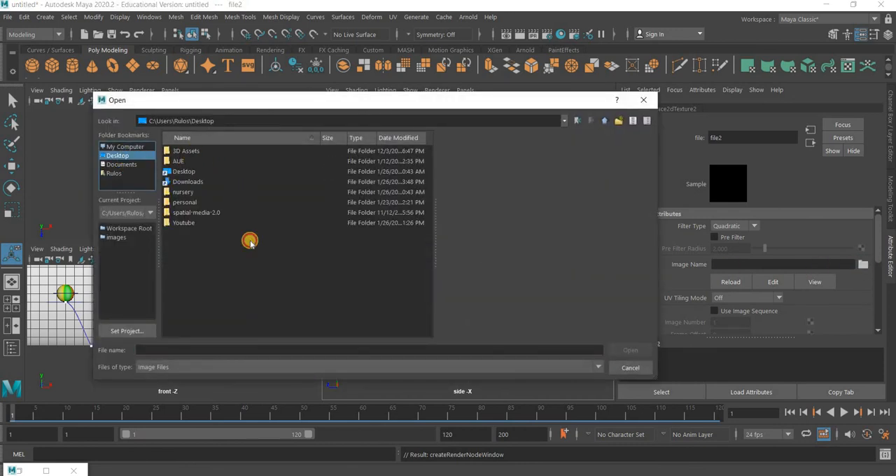
pyautogui.press('h')
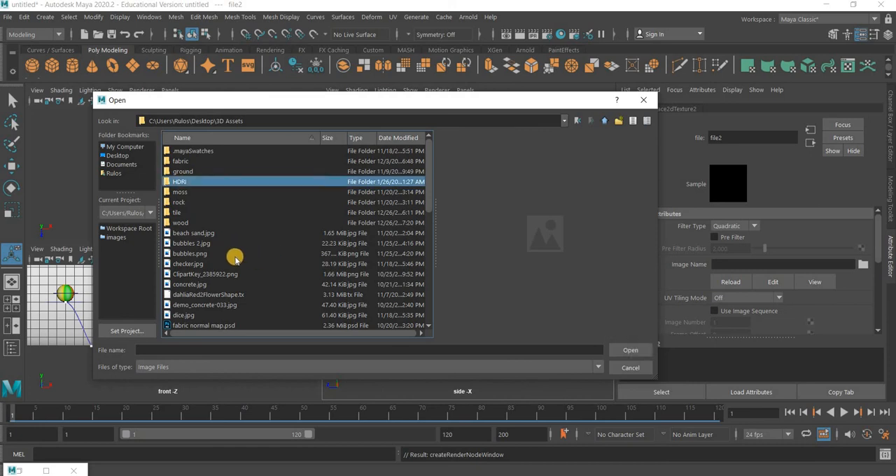
pyautogui.press('Return')
pyautogui.scroll(-1, 198, 318)
pyautogui.click(198, 317)
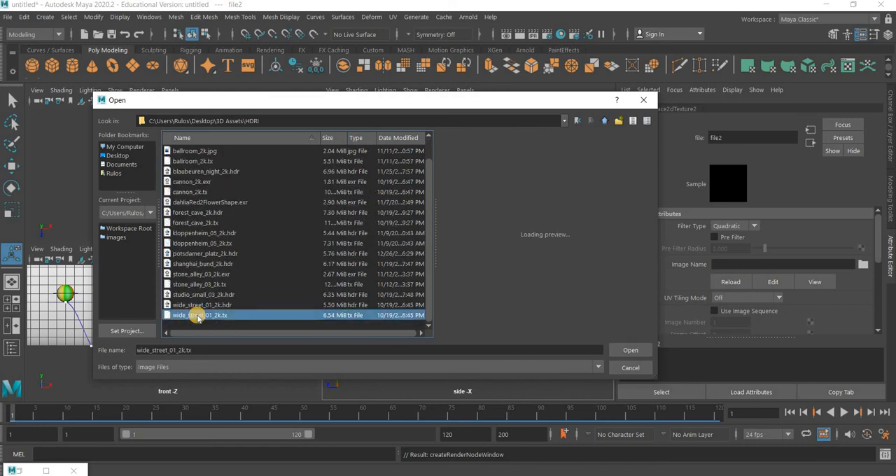
pyautogui.press('Up')
pyautogui.press('Up')
pyautogui.press('Up')
pyautogui.press('Up')
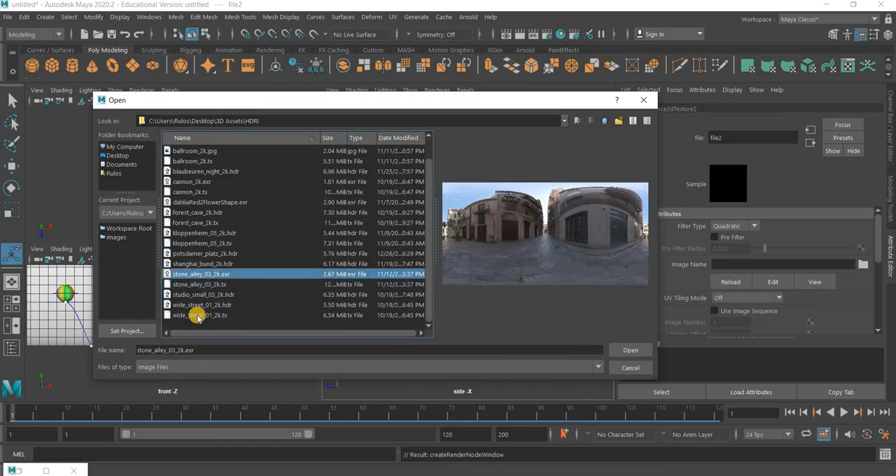
pyautogui.press('Return')
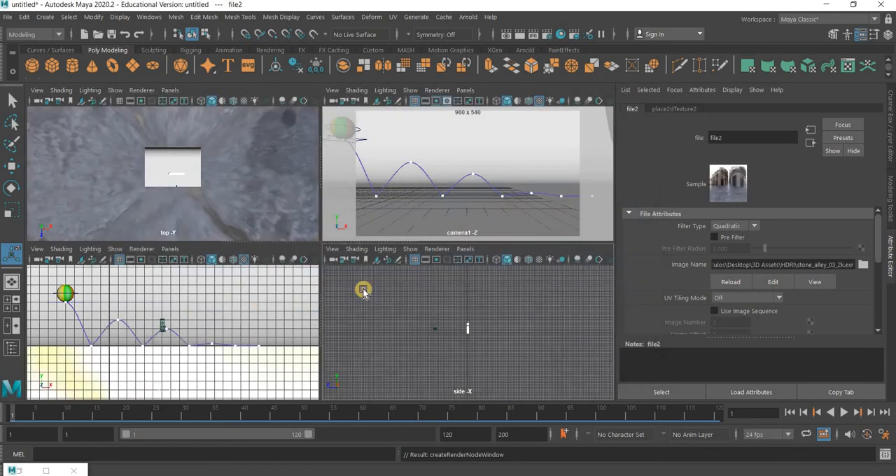
# In the render settings, set the output to a name#.ext frame sequence ending at frame 80
pyautogui.click(475, 185)
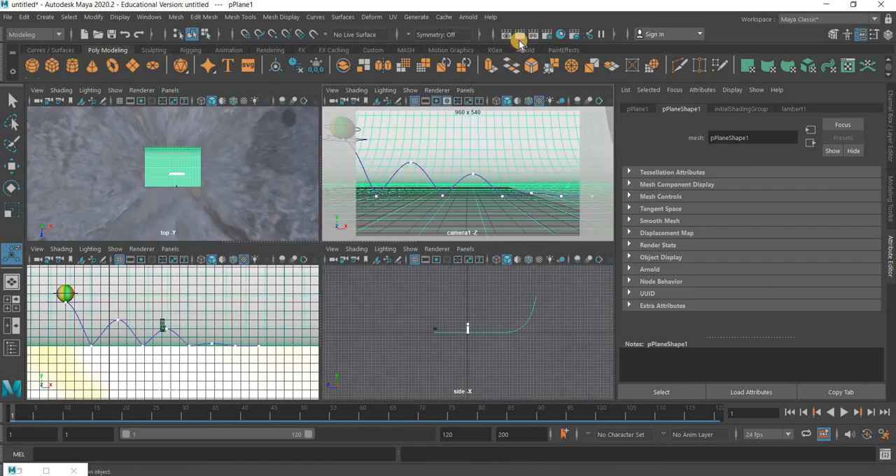
pyautogui.click(547, 35)
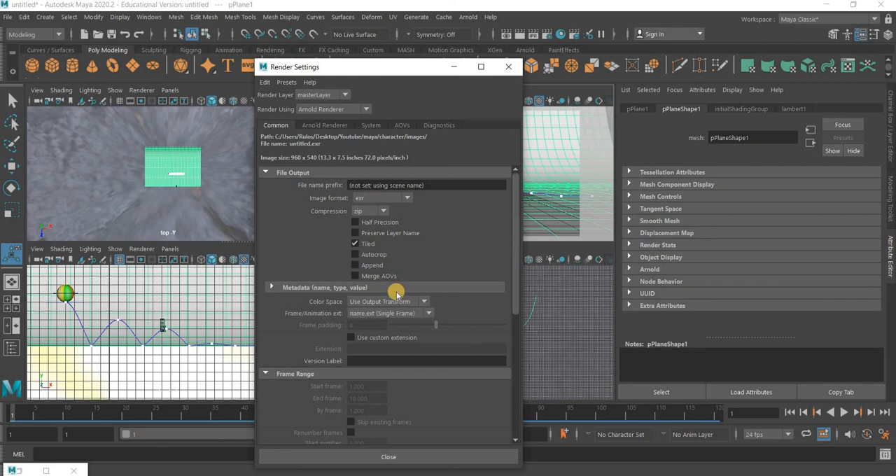
pyautogui.click(389, 313)
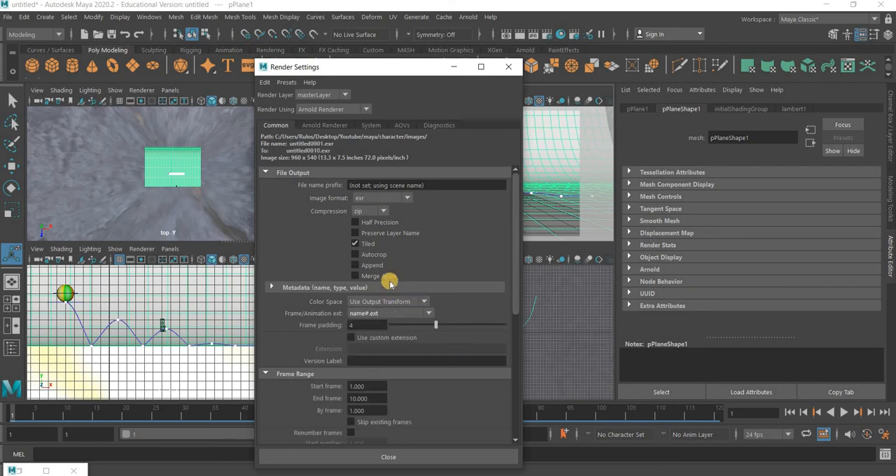
pyautogui.scroll(-4, 383, 259)
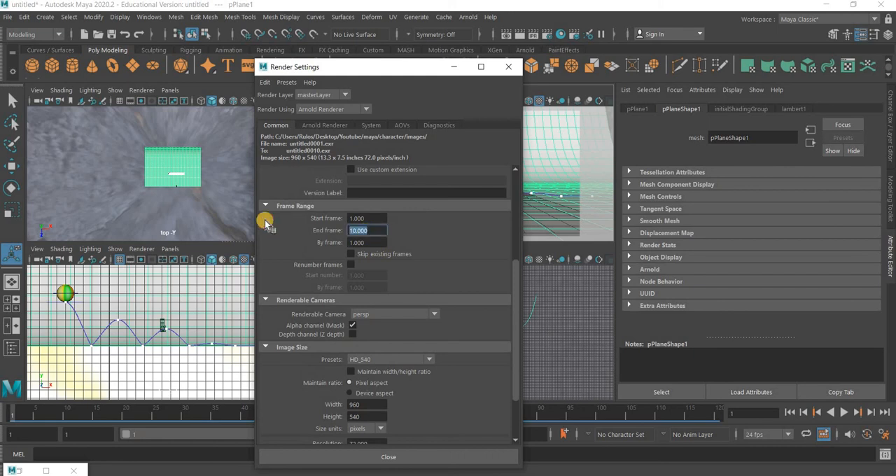
pyautogui.click(79, 304)
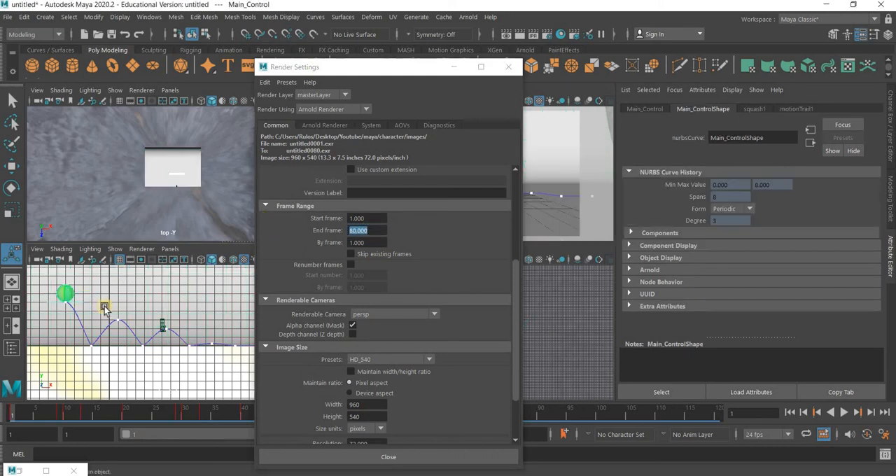
# Set the renderable camera to camera1 in the render settings
pyautogui.moveTo(289, 68)
pyautogui.mouseDown()
pyautogui.moveTo(93, 67)
pyautogui.moveTo(299, 64)
pyautogui.mouseUp()
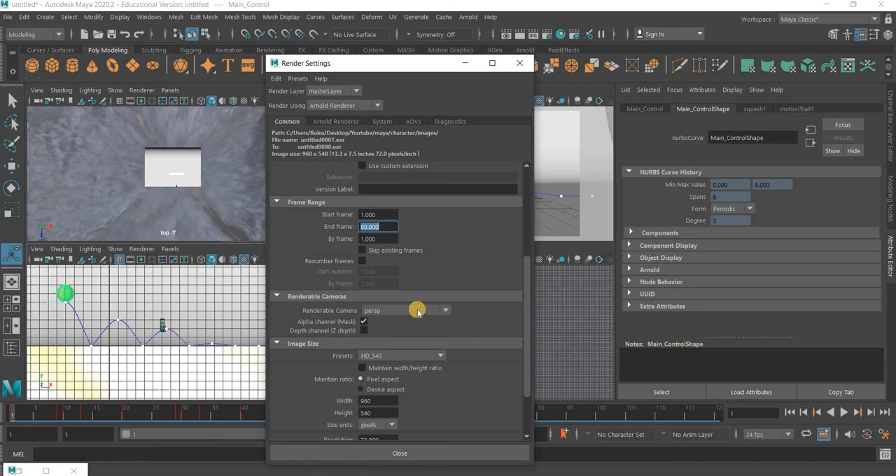
pyautogui.click(404, 311)
pyautogui.click(402, 339)
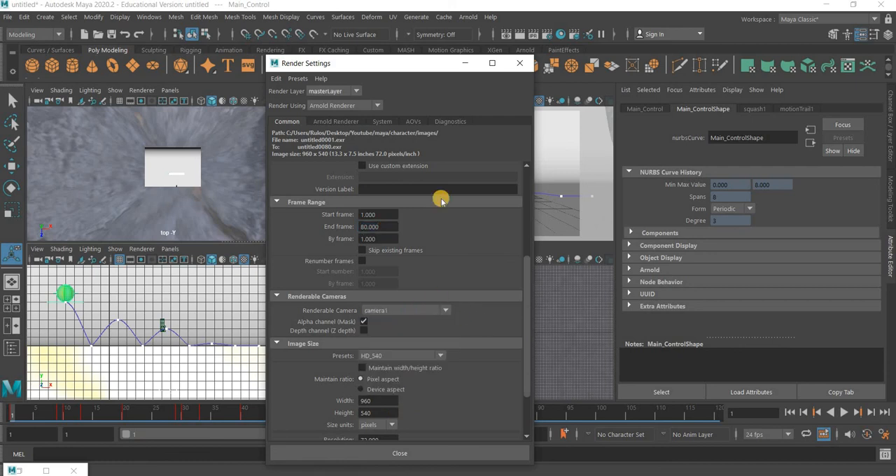
# Enable Output Denoising AOVs for the Arnold denoiser in the render settings
pyautogui.click(413, 122)
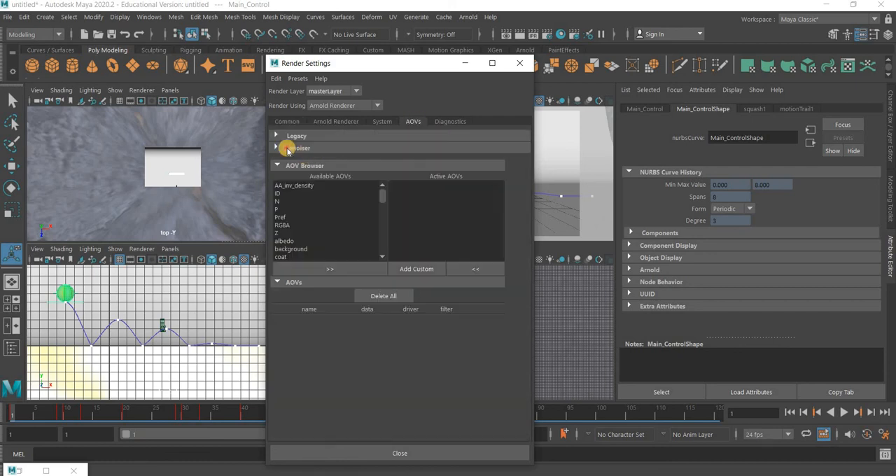
pyautogui.click(372, 149)
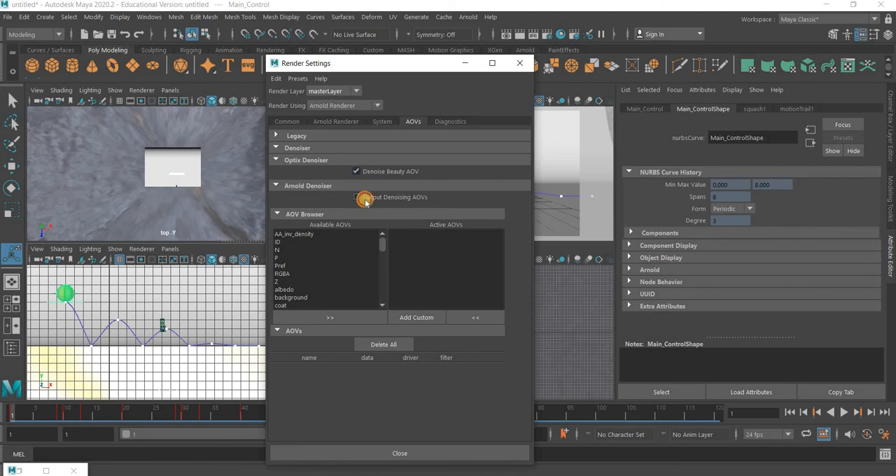
pyautogui.click(291, 123)
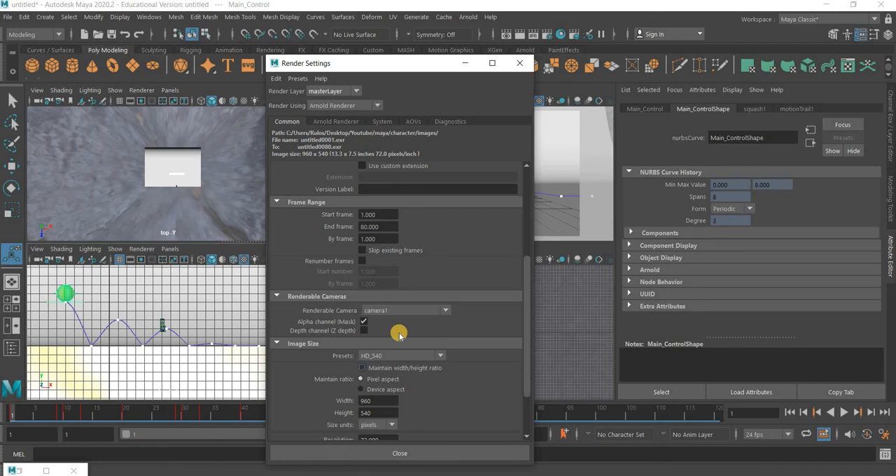
# Set the render output's frame padding to 2 and its file name prefix to ballbounce
pyautogui.scroll(5, 399, 336)
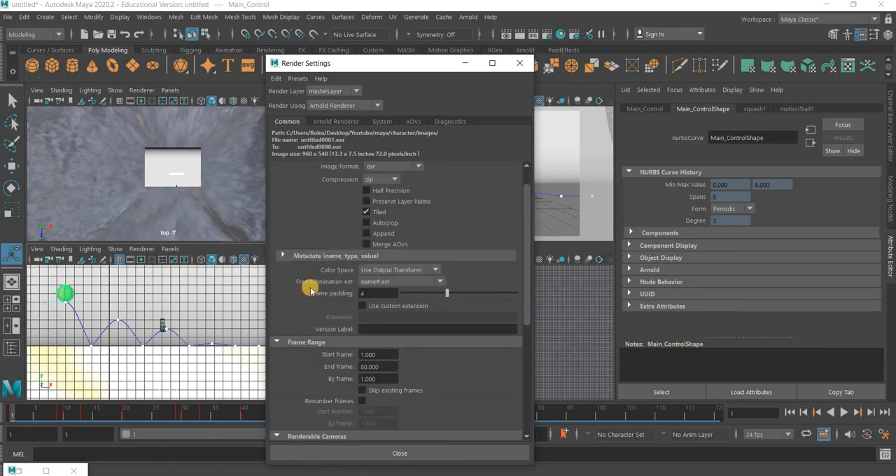
pyautogui.press('Return')
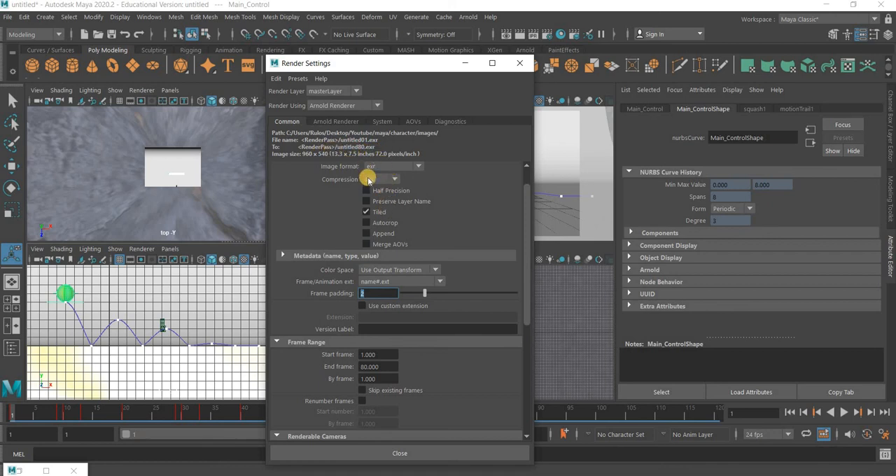
pyautogui.scroll(1, 451, 200)
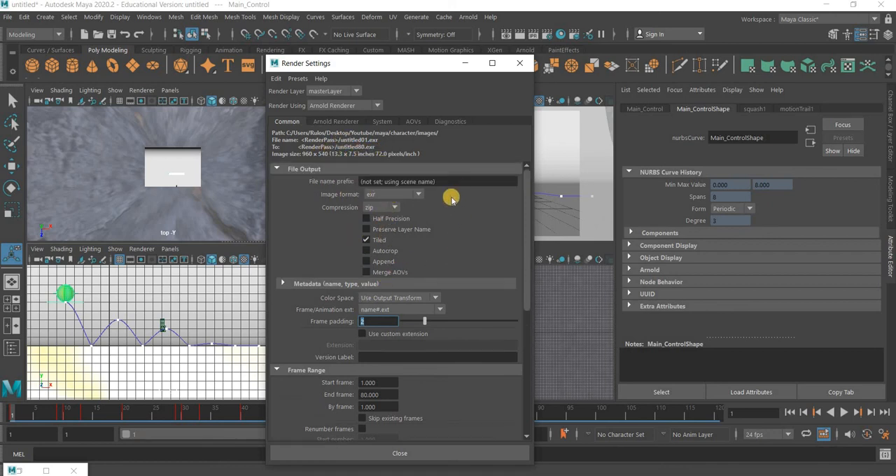
pyautogui.moveTo(452, 181); pyautogui.dragTo(328, 183)
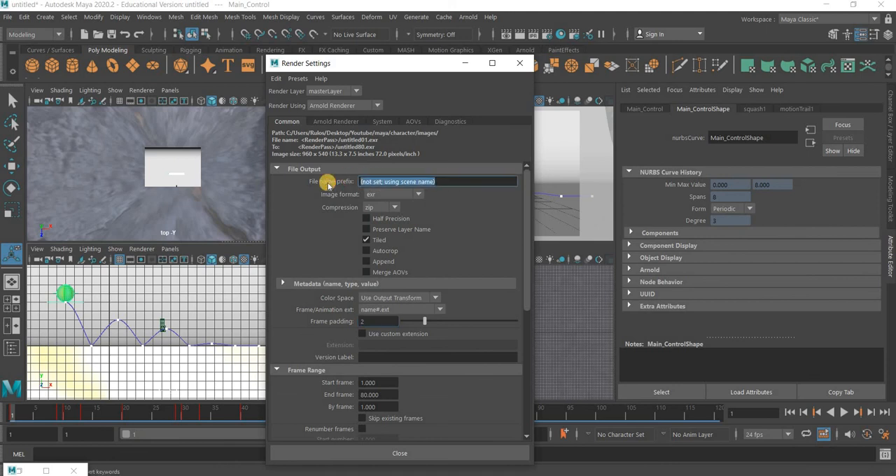
pyautogui.write('ballbounce')
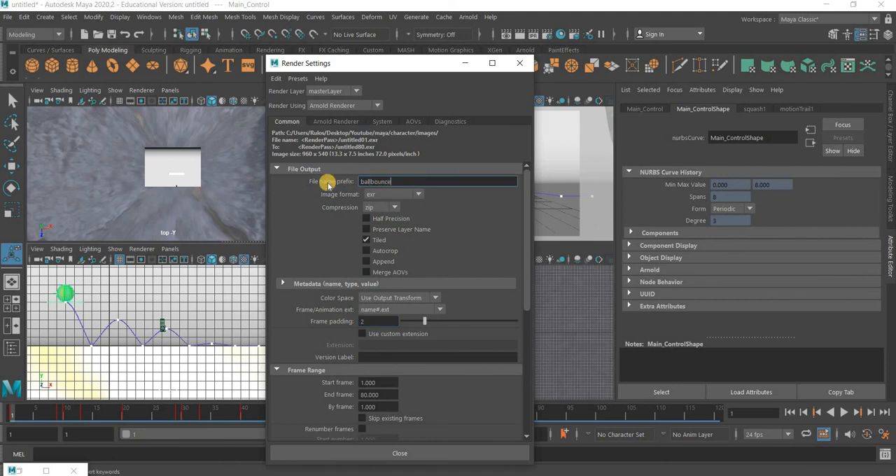
pyautogui.press('Return')
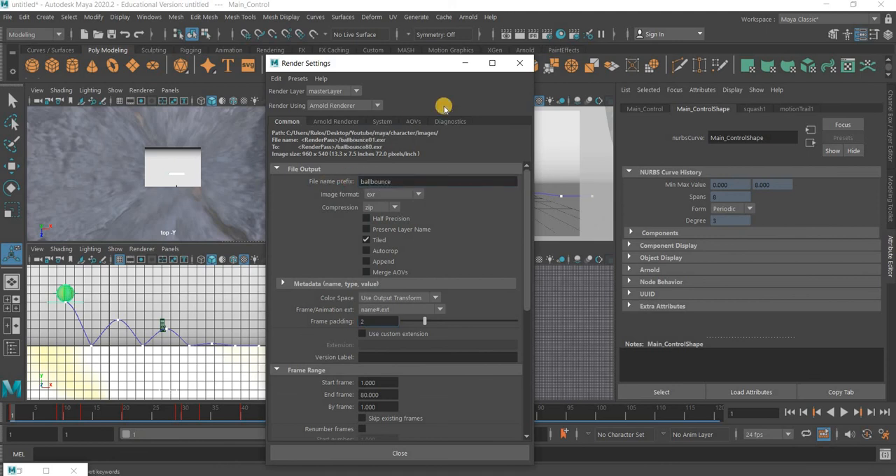
pyautogui.click(525, 50)
pyautogui.click(521, 63)
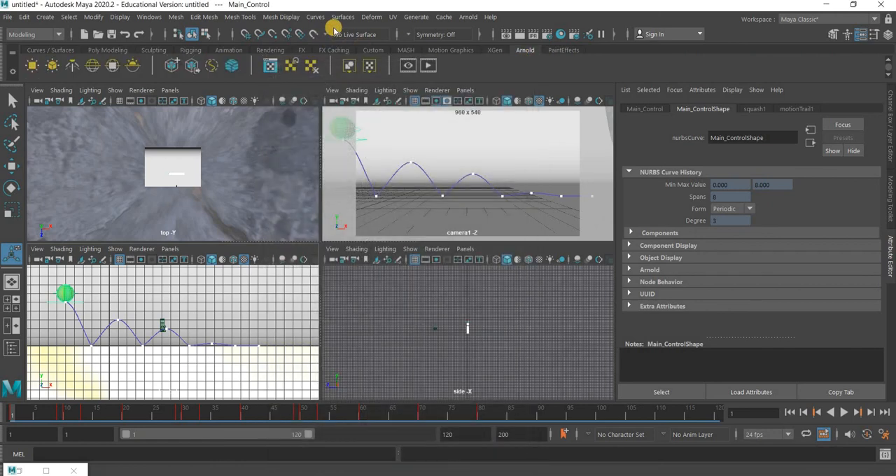
# Test-render the first frame with Arnold and close the render view
pyautogui.click(60, 33)
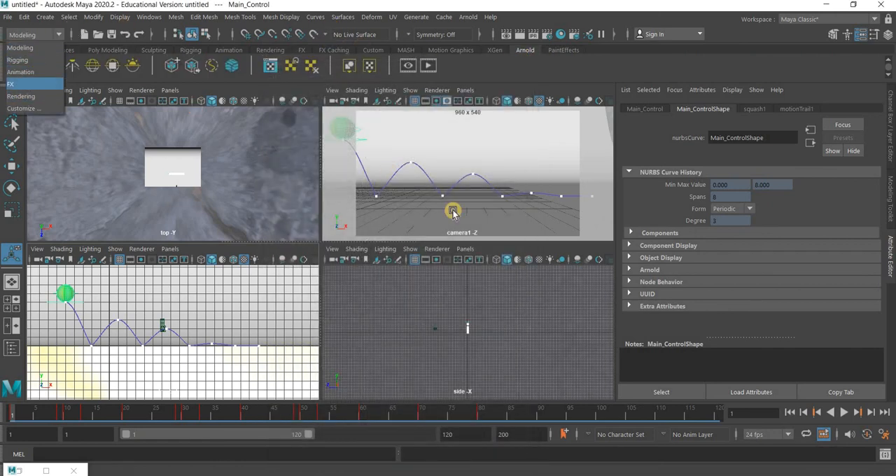
pyautogui.press('F4')
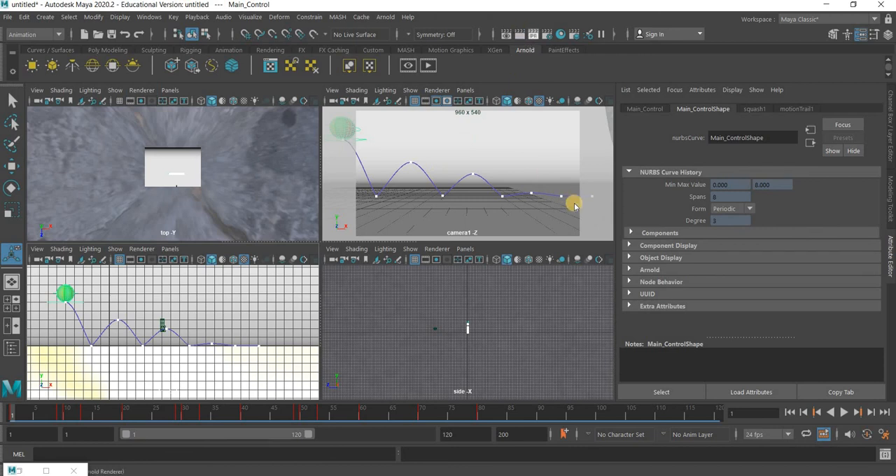
pyautogui.click(520, 34)
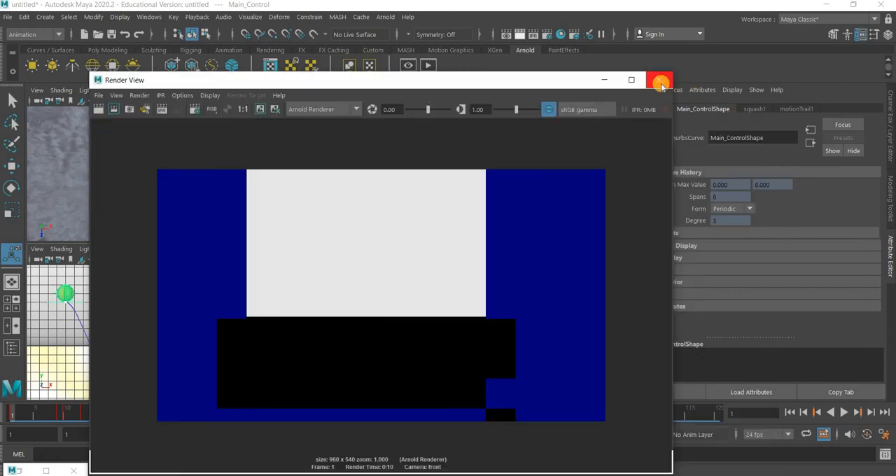
pyautogui.click(660, 84)
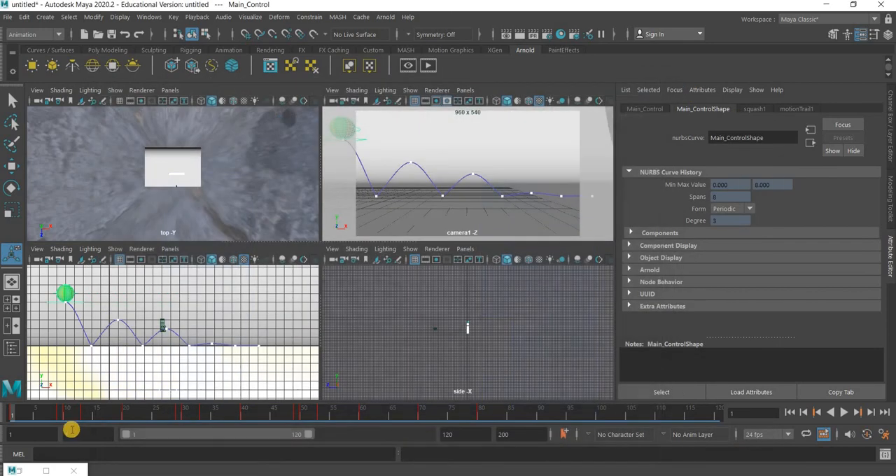
# Go to frame 31 on the timeline and test-render it through camera1
pyautogui.moveTo(126, 413); pyautogui.dragTo(191, 418)
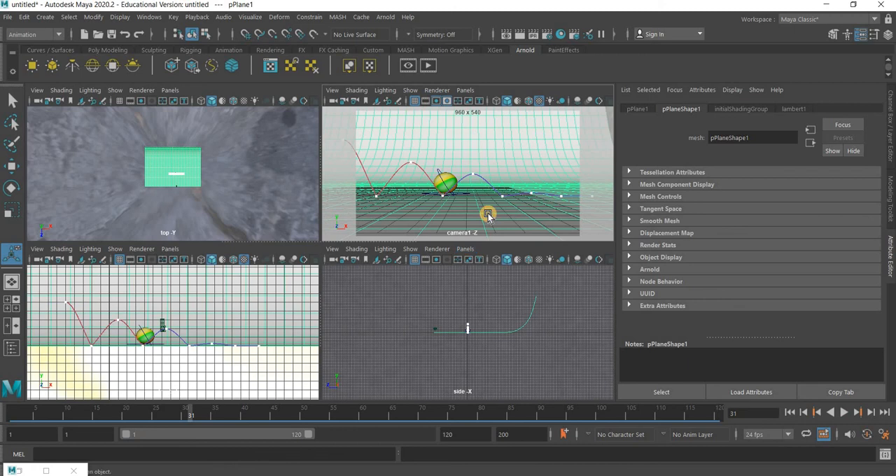
pyautogui.click(519, 34)
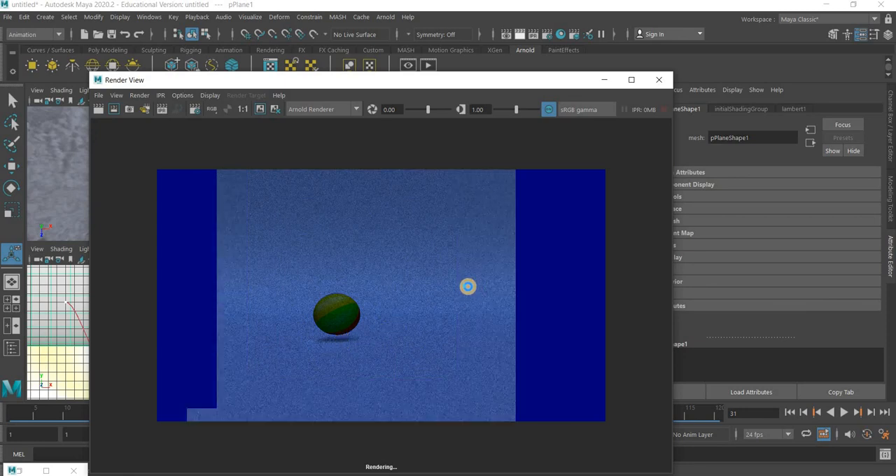
pyautogui.click(659, 79)
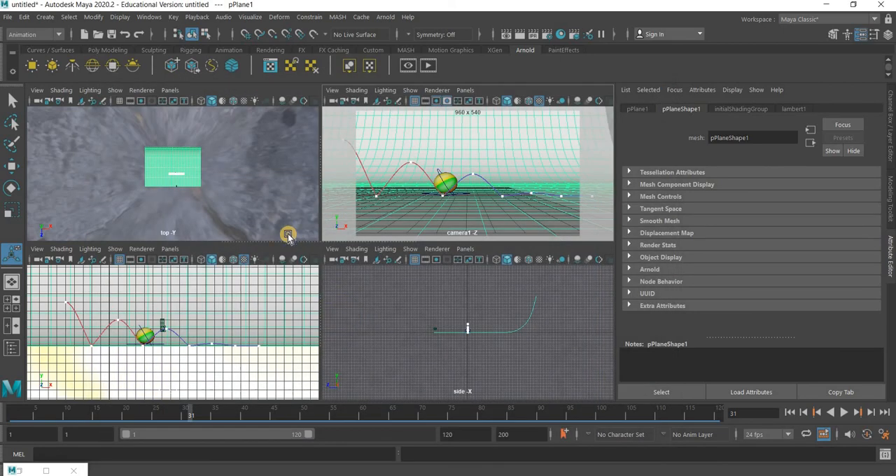
# Set the Arnold skydome light's intensity to 1.5 and render the current frame again
pyautogui.click(440, 310)
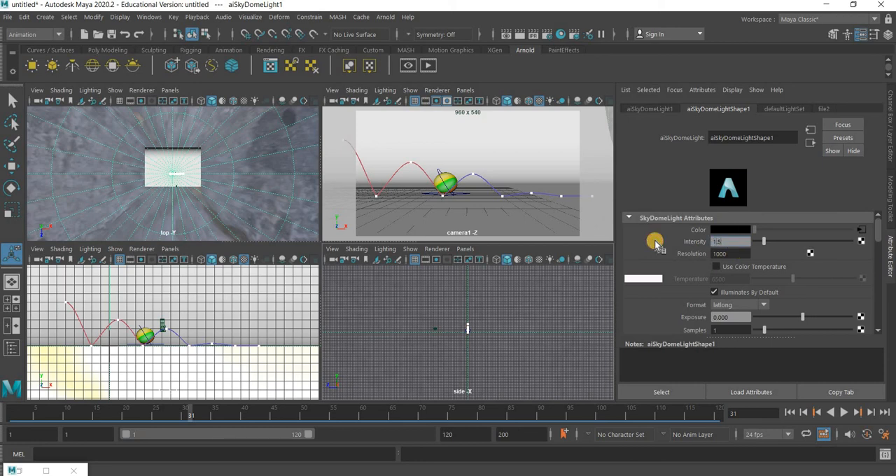
pyautogui.press('Return')
pyautogui.click(521, 35)
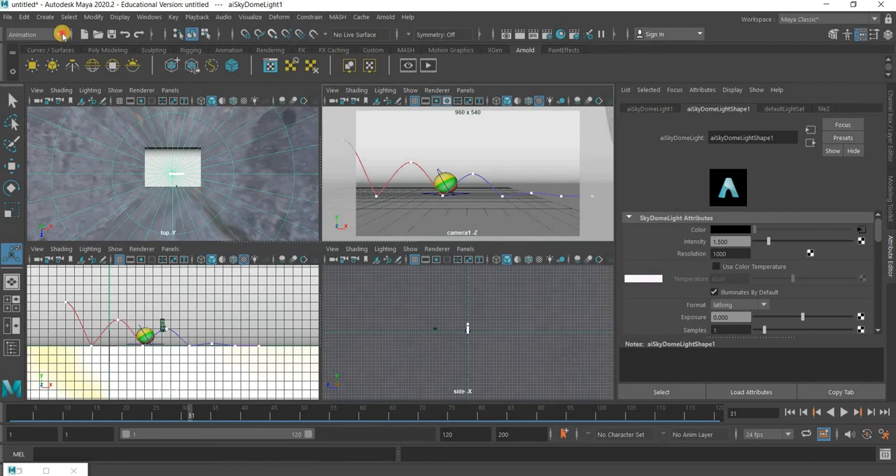
# Switch to the Rendering menu set
pyautogui.click(61, 34)
pyautogui.click(40, 98)
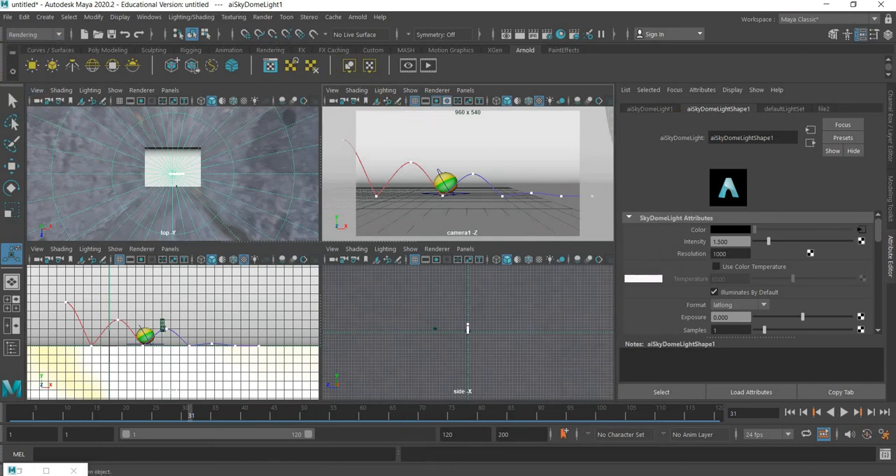
# Switch to File Explorer and open the render output folder Desktop/Youtube/maya/character/images
pyautogui.moveTo(371, 470)
pyautogui.click(394, 421)
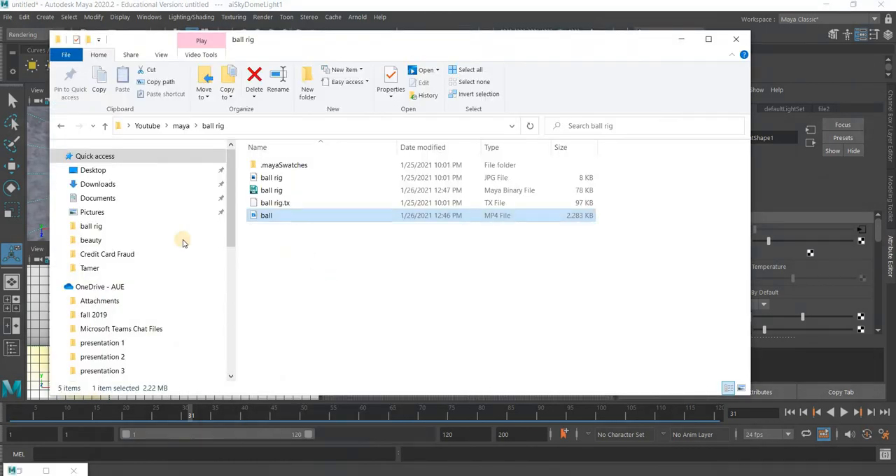
pyautogui.click(105, 171)
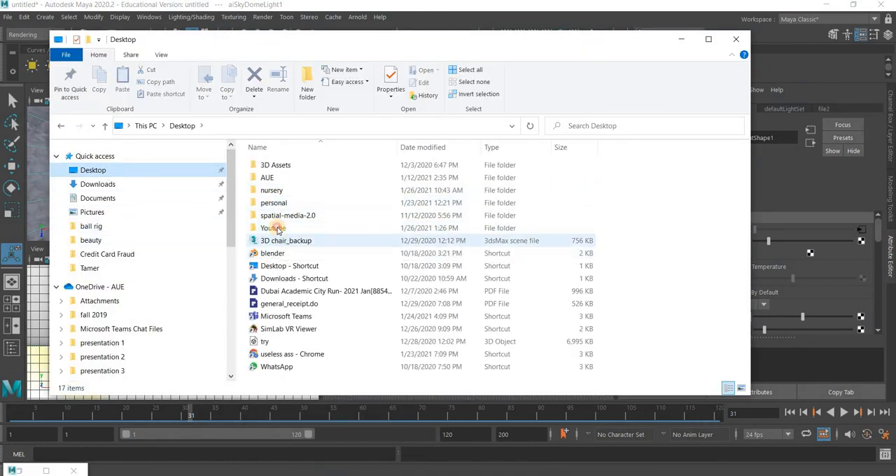
pyautogui.doubleClick(277, 228)
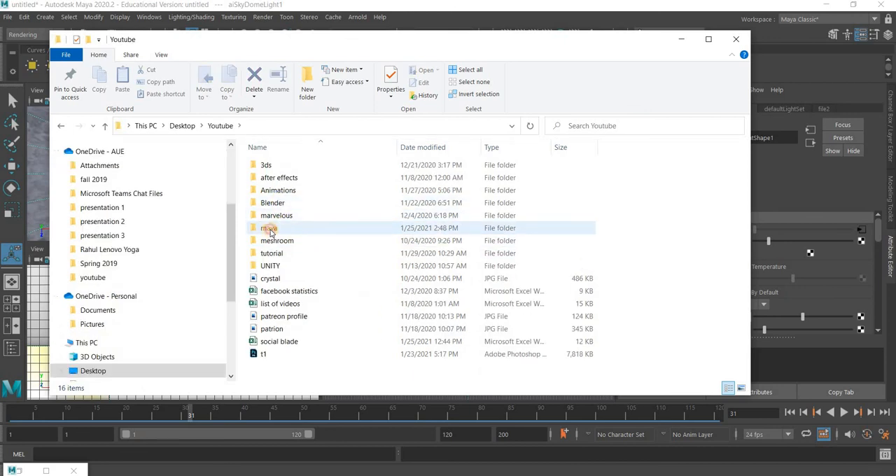
pyautogui.doubleClick(270, 228)
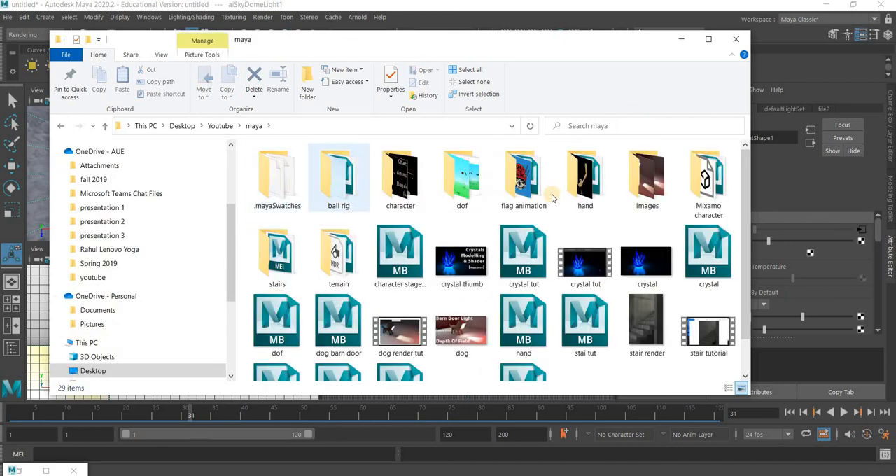
pyautogui.doubleClick(402, 194)
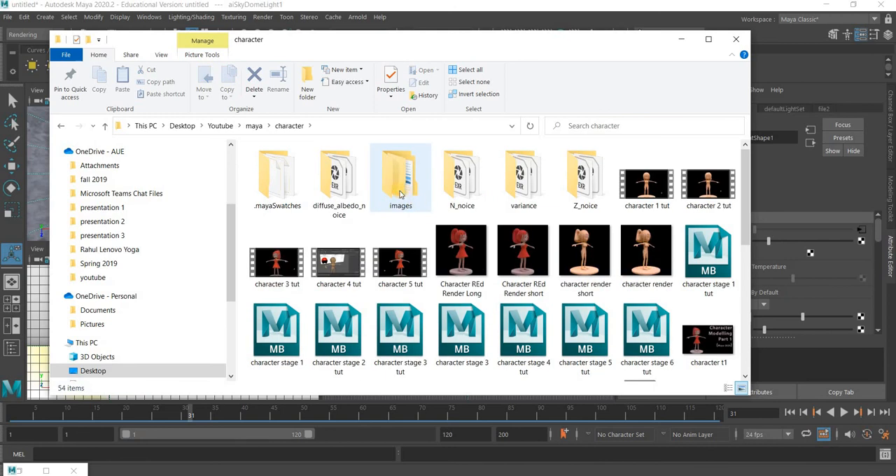
pyautogui.doubleClick(400, 194)
# Delete all the old ball rig EXR frames from the beauty folder
pyautogui.doubleClick(278, 184)
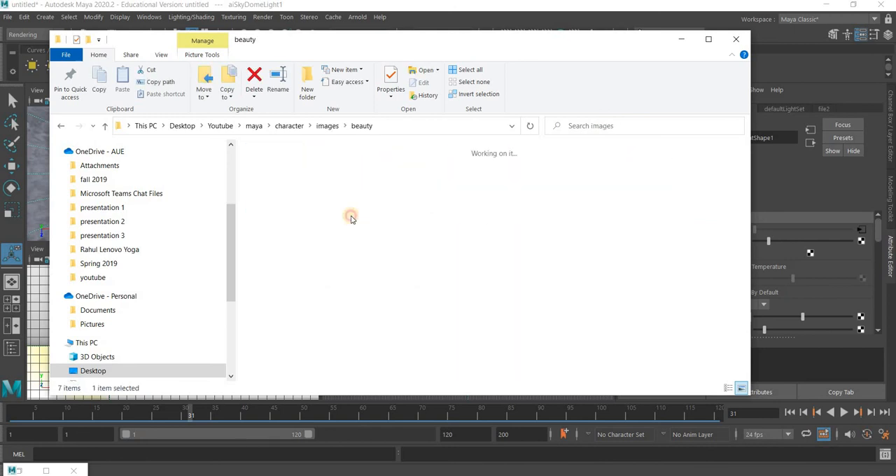
pyautogui.scroll(-10, 422, 275)
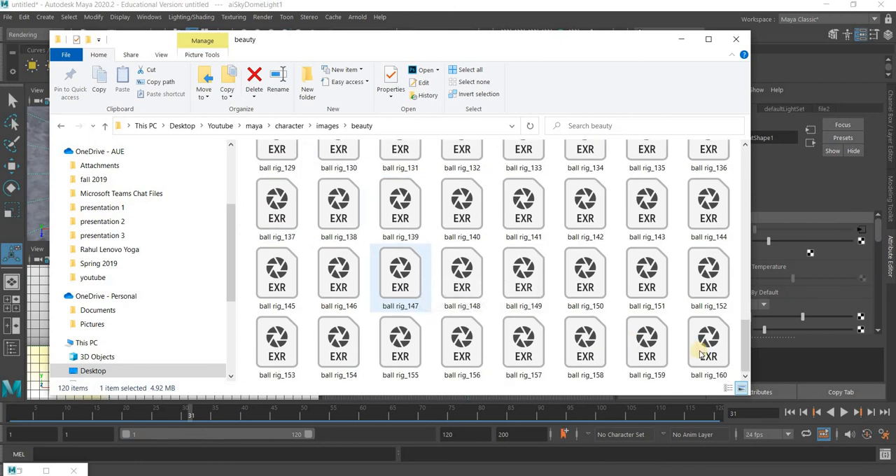
pyautogui.hotkey('ctrl', 'a')
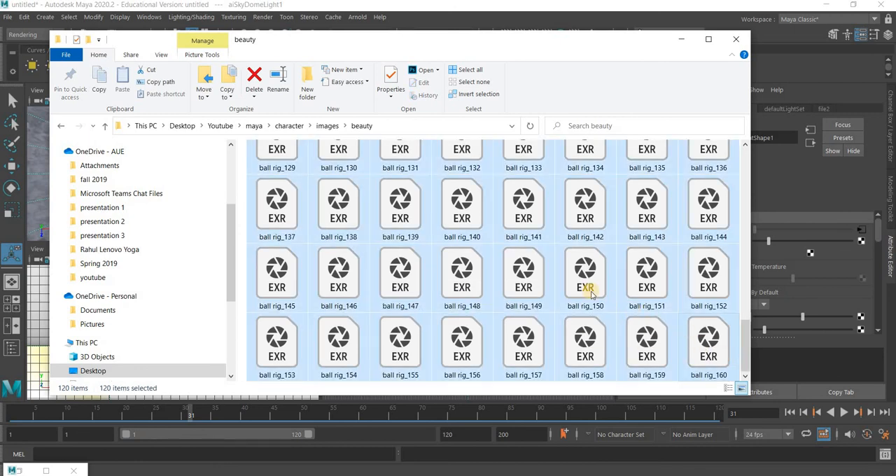
pyautogui.press('Delete')
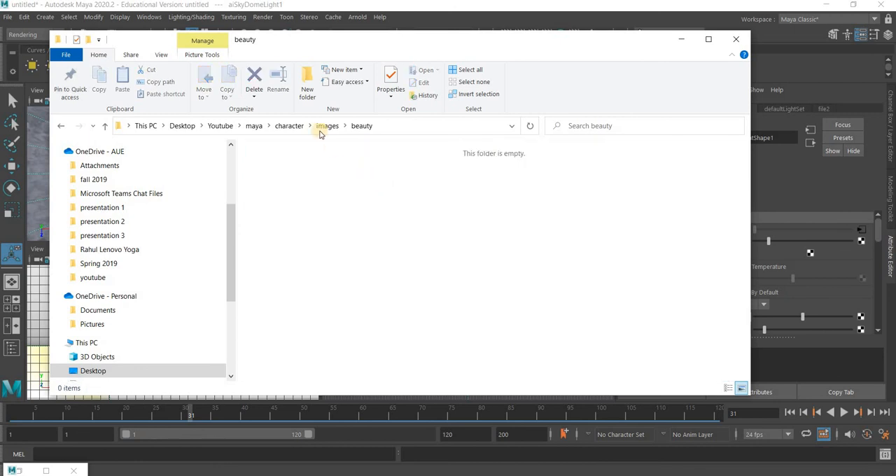
# Open the diffuse_albedo_noice folder inside images and delete the last frame, ball rig_160
pyautogui.press('BackSpace')
pyautogui.doubleClick(337, 178)
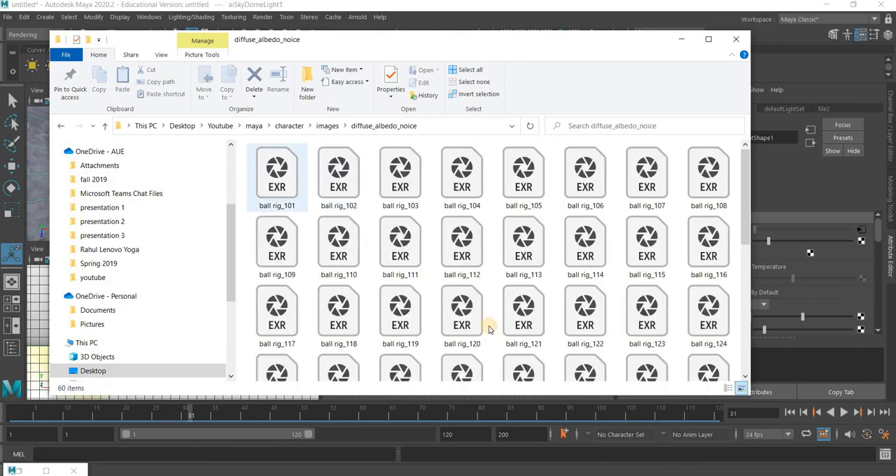
pyautogui.scroll(-5, 462, 336)
pyautogui.moveTo(462, 346); pyautogui.dragTo(467, 353)
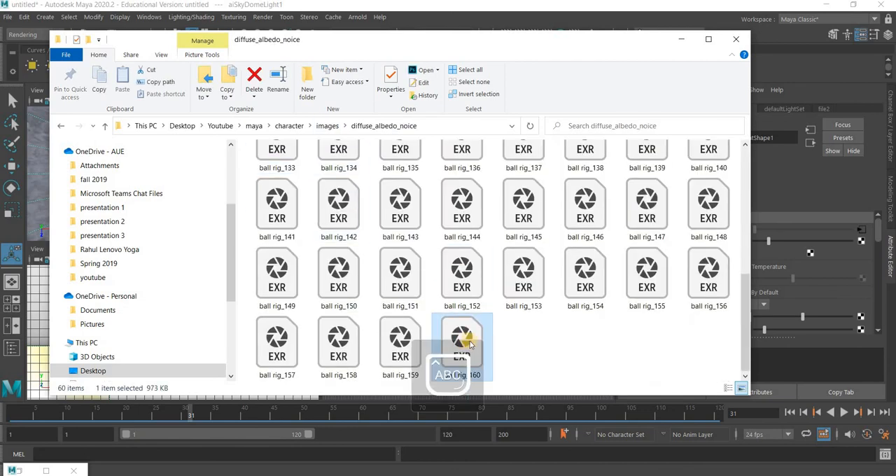
pyautogui.press('Delete')
# Remove the remaining EXR frames, ball rig_101 to ball rig_159, from the diffuse_albedo_noice folder
pyautogui.scroll(5, 320, 210)
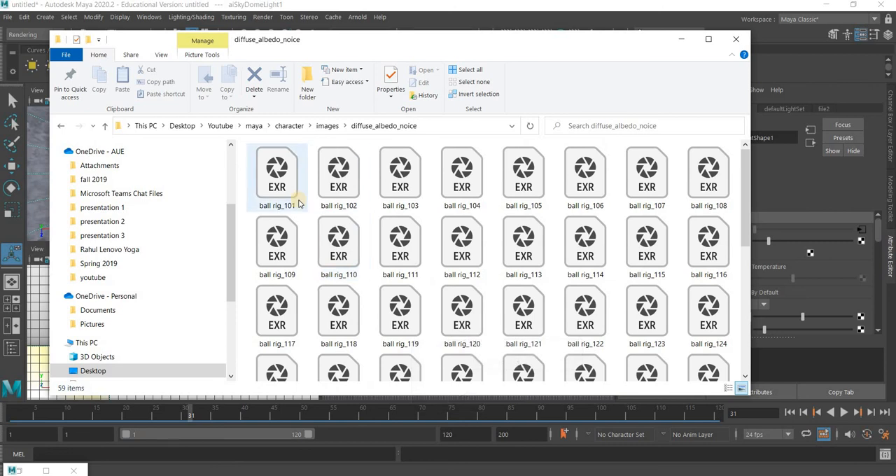
pyautogui.click(300, 206)
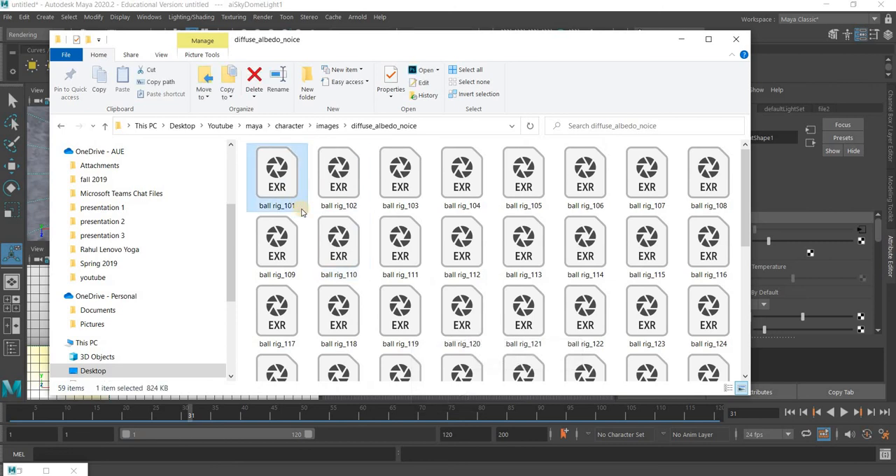
pyautogui.scroll(-5, 410, 343)
pyautogui.keyDown('shift'); pyautogui.click(398, 343); pyautogui.keyUp('shift')
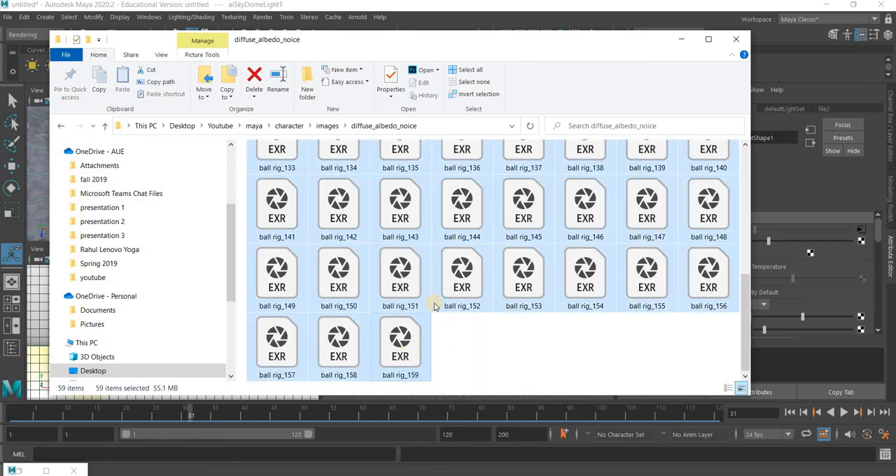
pyautogui.hotkey('ctrl', 'x')
pyautogui.hotkey('ctrl', 'v')
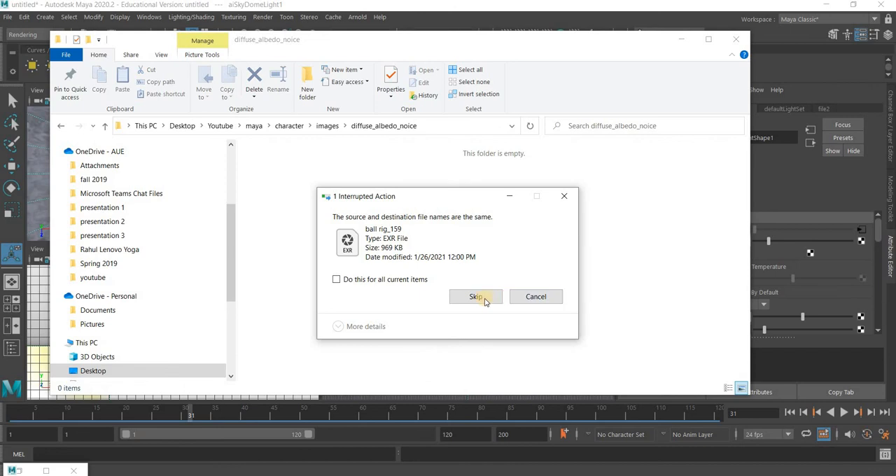
pyautogui.click(473, 295)
pyautogui.click(535, 297)
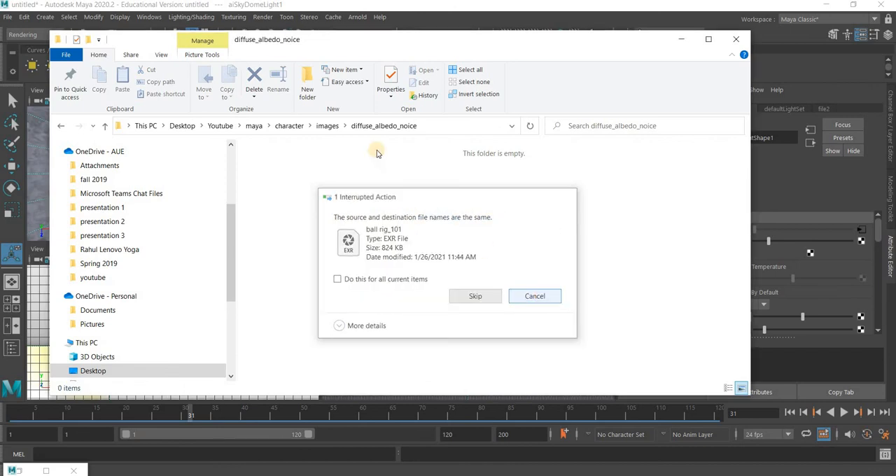
# Delete all the ball rig EXR frames, 101 to 160, from the N_noice folder
pyautogui.click(327, 126)
pyautogui.doubleClick(412, 194)
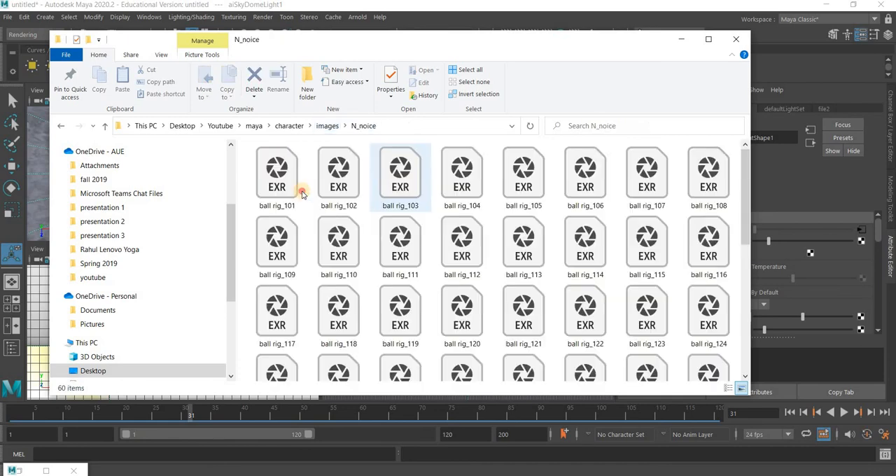
pyautogui.scroll(-5, 345, 275)
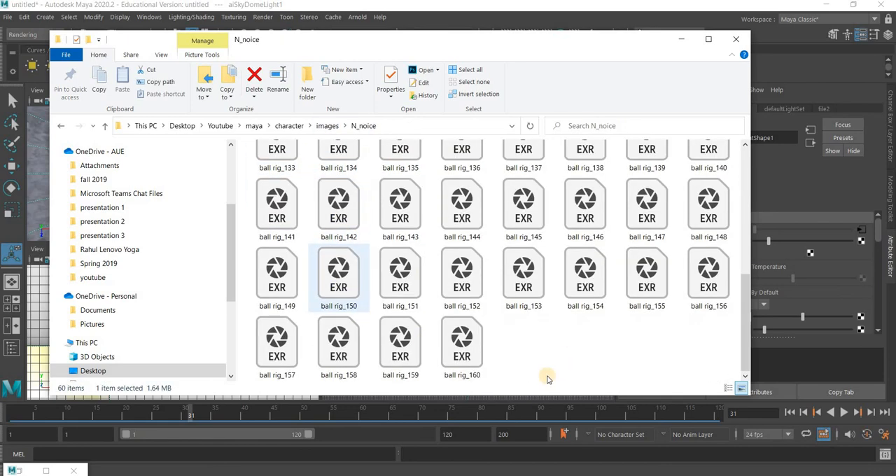
pyautogui.keyDown('shift'); pyautogui.click(481, 343); pyautogui.keyUp('shift')
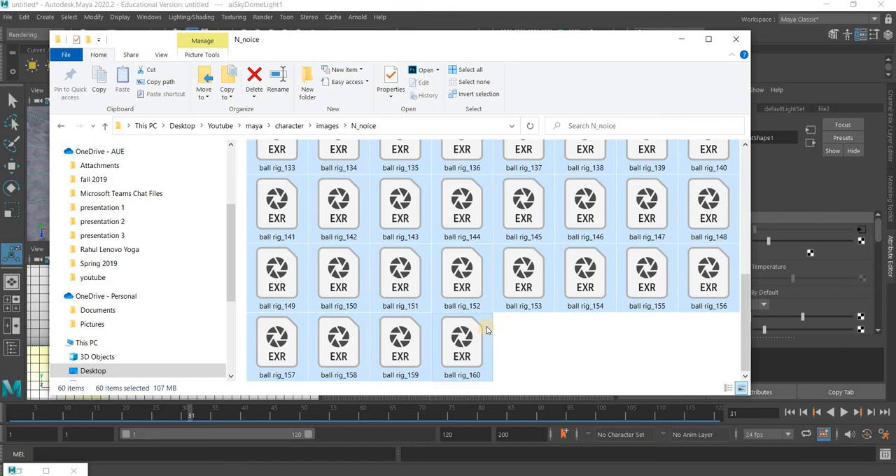
pyautogui.press('Delete')
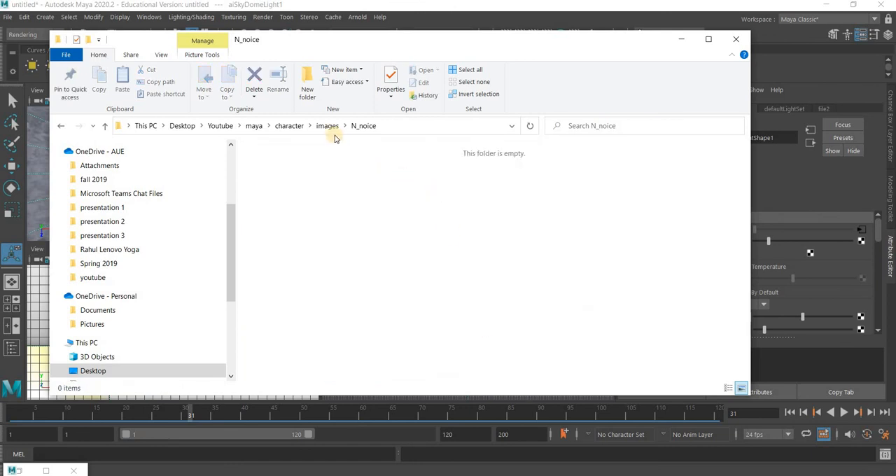
# Return to the images folder, look inside the persp3 folder and delete it
pyautogui.hotkey('alt', 'Up')
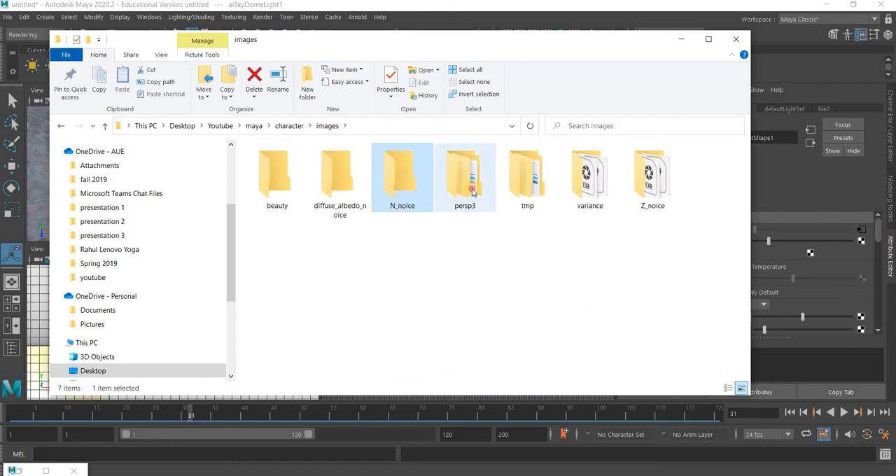
pyautogui.doubleClick(473, 192)
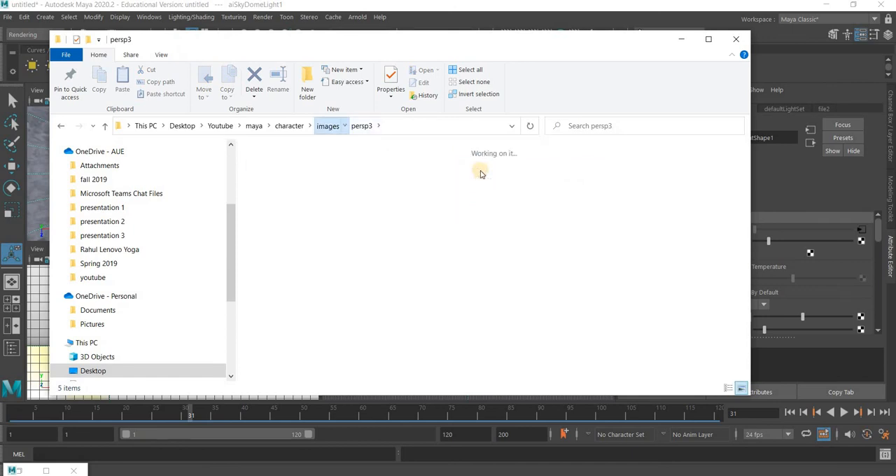
pyautogui.rightClick(481, 173)
pyautogui.click(518, 440)
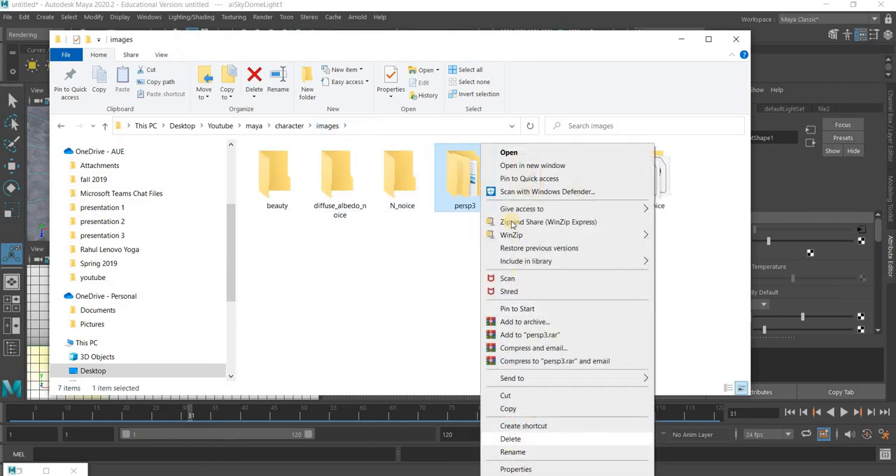
# Check the tmp folder, then delete all the folders left in images, from beauty to Z_noice
pyautogui.doubleClick(473, 192)
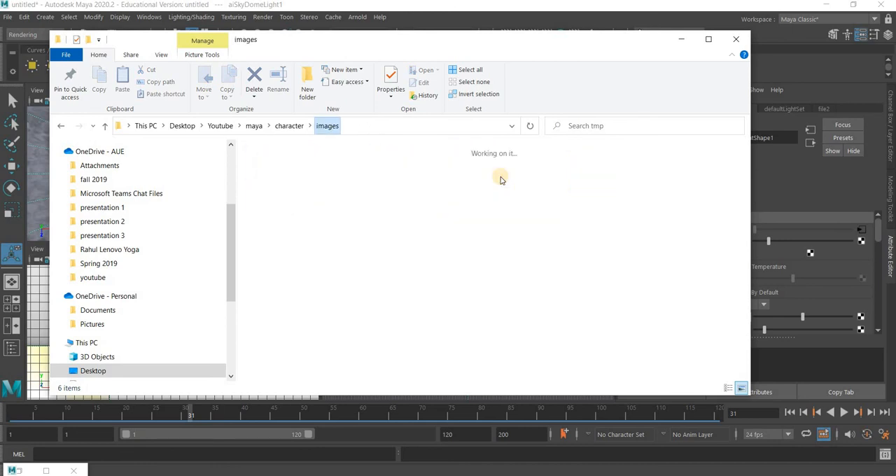
pyautogui.rightClick(469, 180)
pyautogui.moveTo(666, 179); pyautogui.dragTo(289, 244)
pyautogui.rightClick(291, 204)
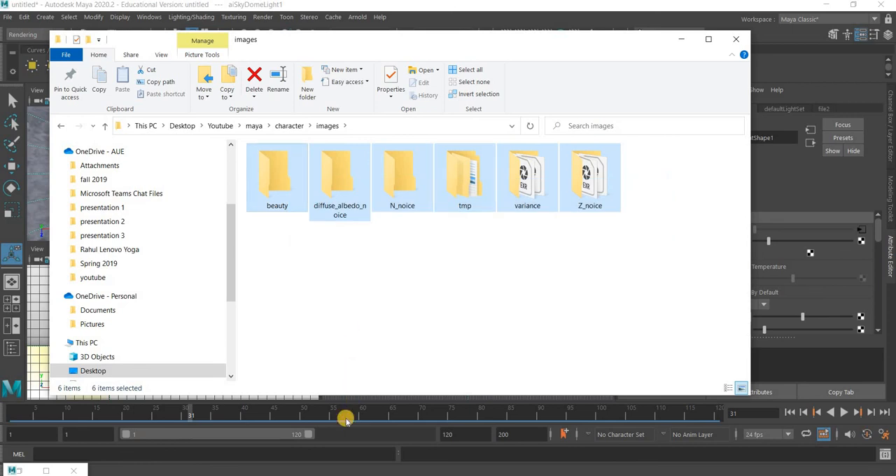
pyautogui.click(336, 437)
# Close File Explorer to return to Maya and start rendering the animation sequence
pyautogui.click(737, 40)
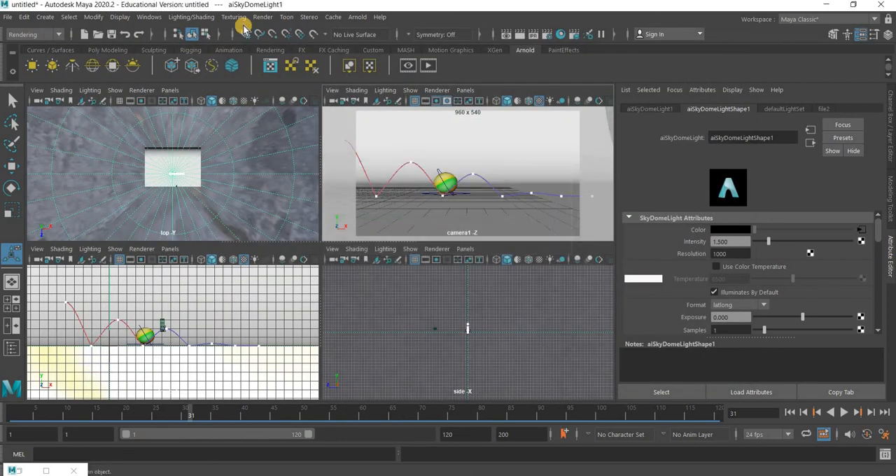
pyautogui.click(270, 19)
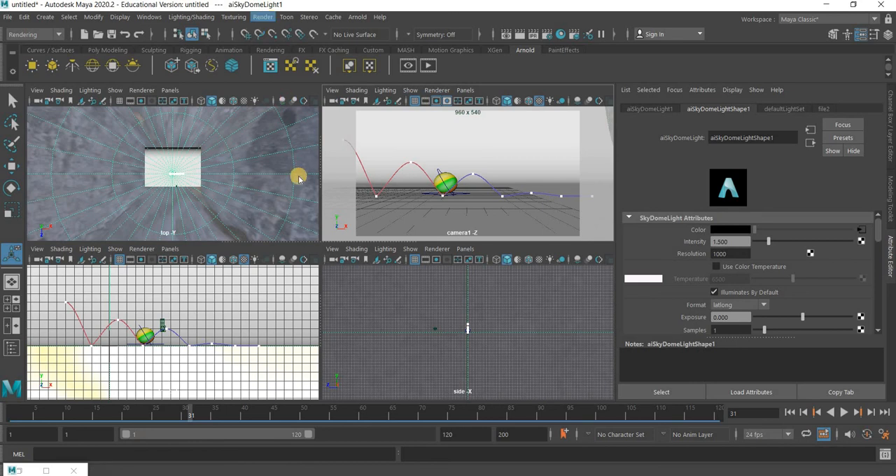
pyautogui.click(296, 177)
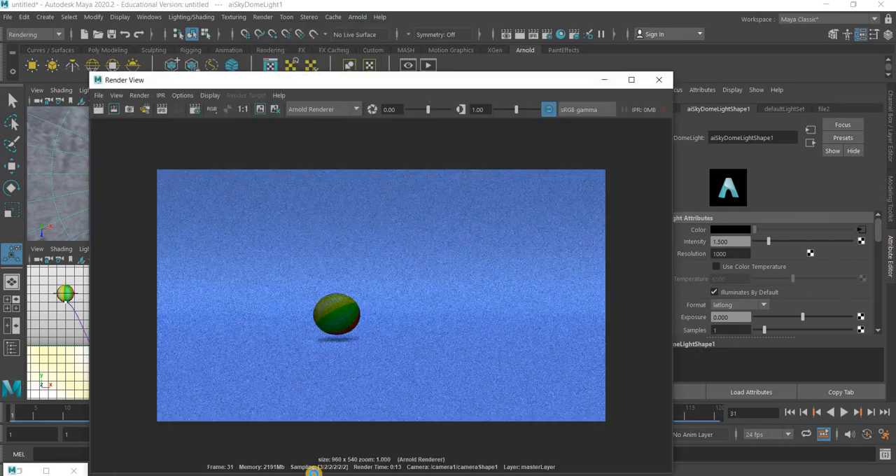
# Switch to File Explorer and open the beauty output folder in Desktop/Youtube/maya/character/images
pyautogui.moveTo(395, 467)
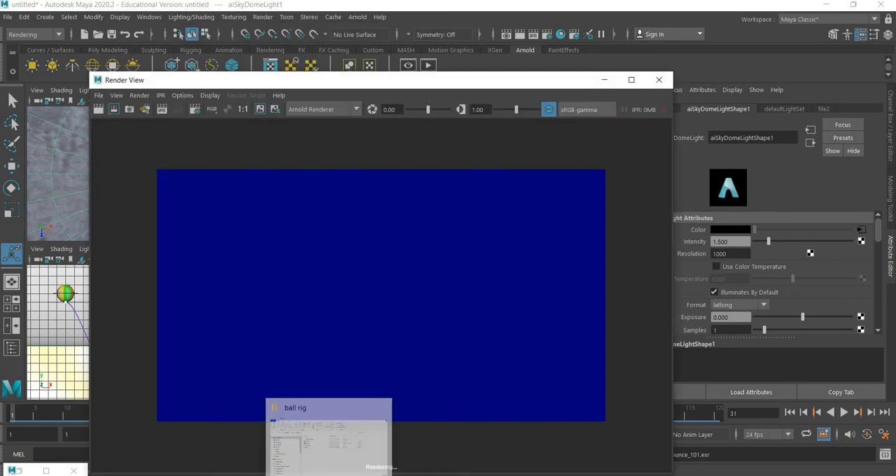
pyautogui.click(350, 441)
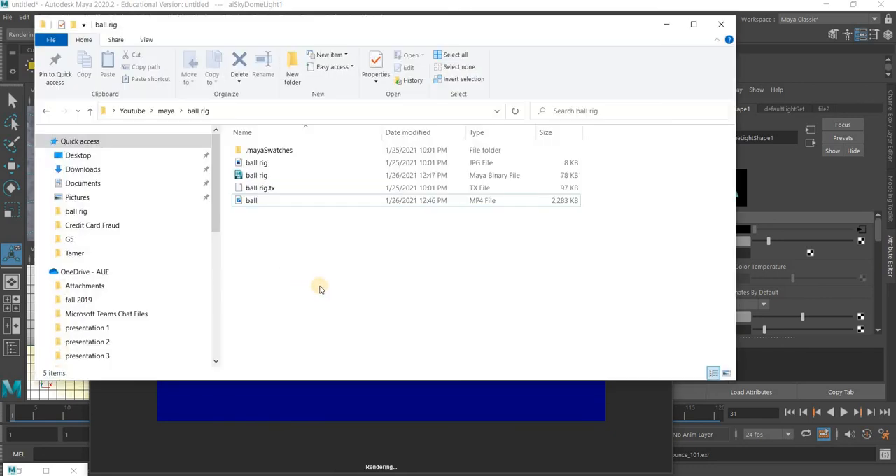
pyautogui.click(74, 154)
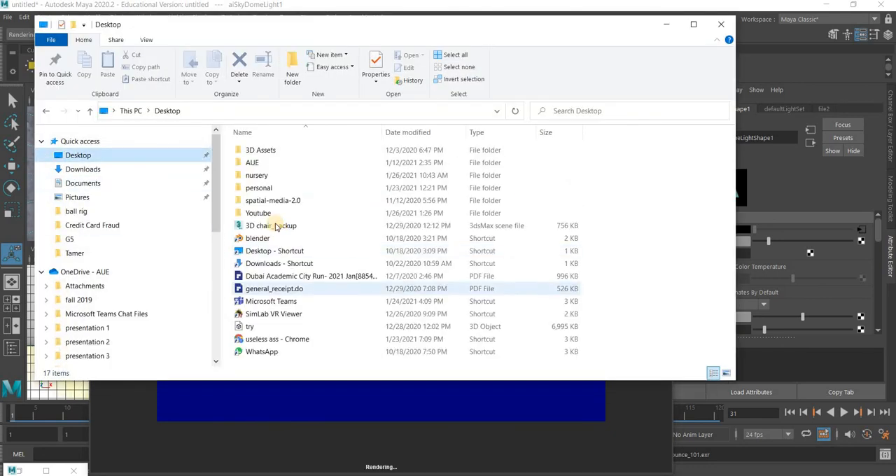
pyautogui.click(272, 217)
pyautogui.doubleClick(272, 217)
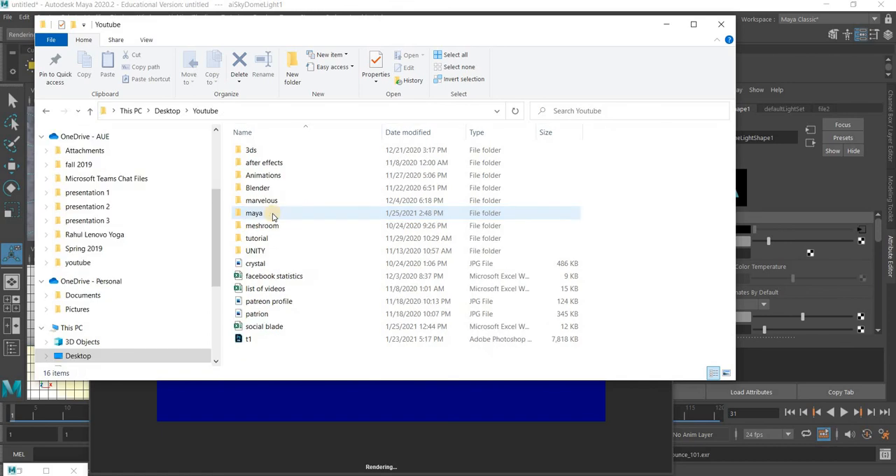
pyautogui.doubleClick(272, 216)
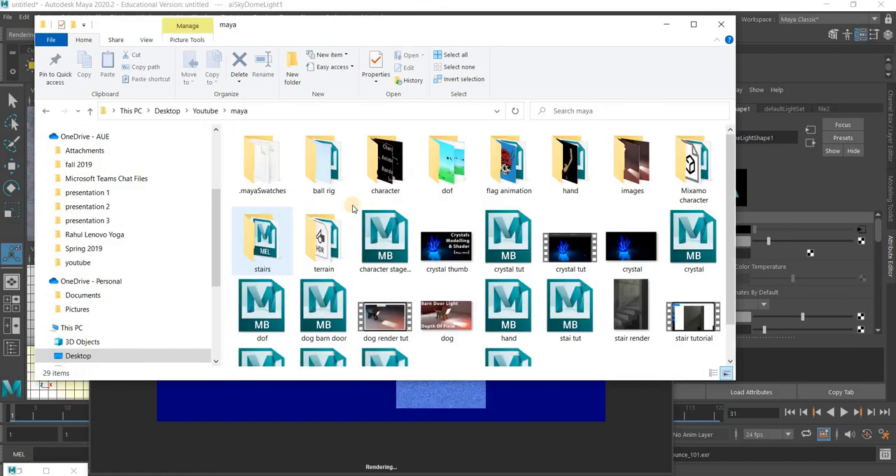
pyautogui.doubleClick(371, 167)
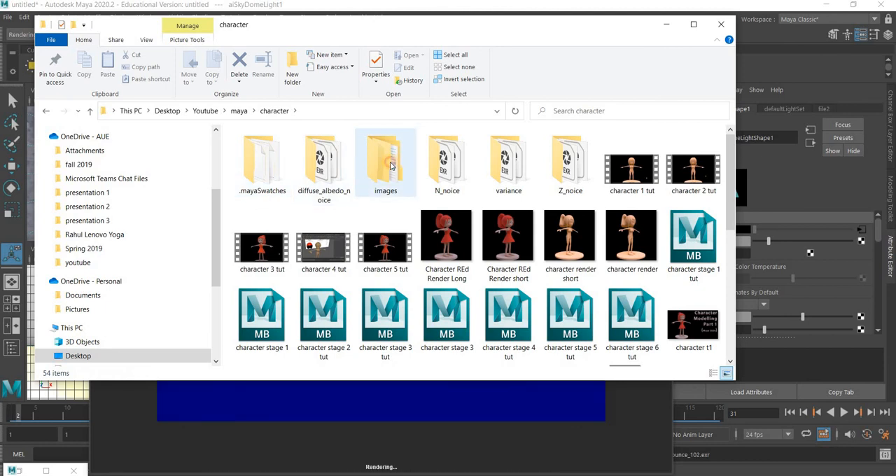
pyautogui.click(389, 163)
pyautogui.press('Return')
pyautogui.click(274, 175)
pyautogui.press('Return')
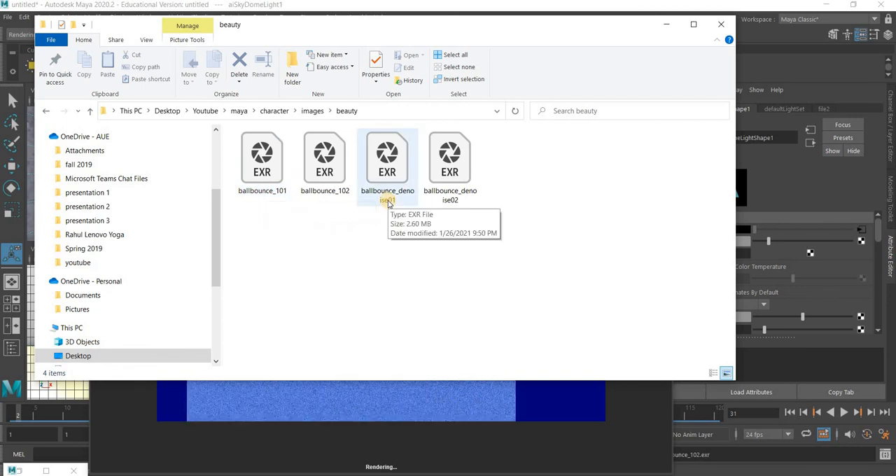
# Open the rendered ballbounce_denoise01 EXR frame in Photoshop to inspect it
pyautogui.doubleClick(390, 201)
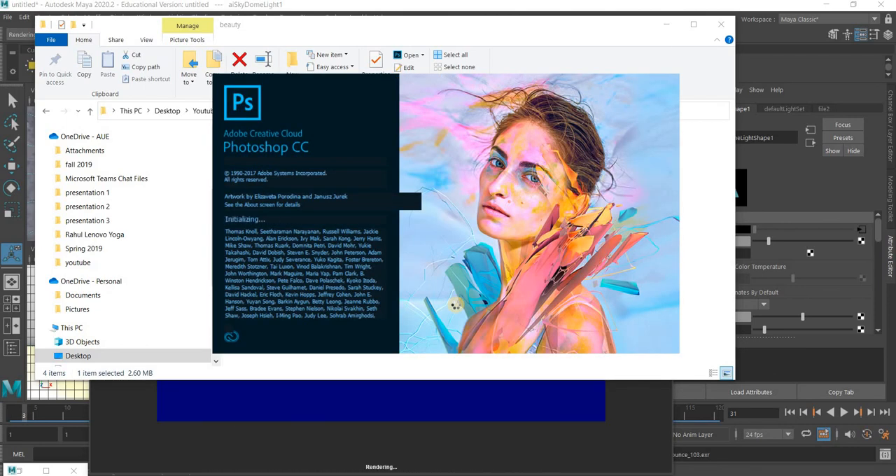
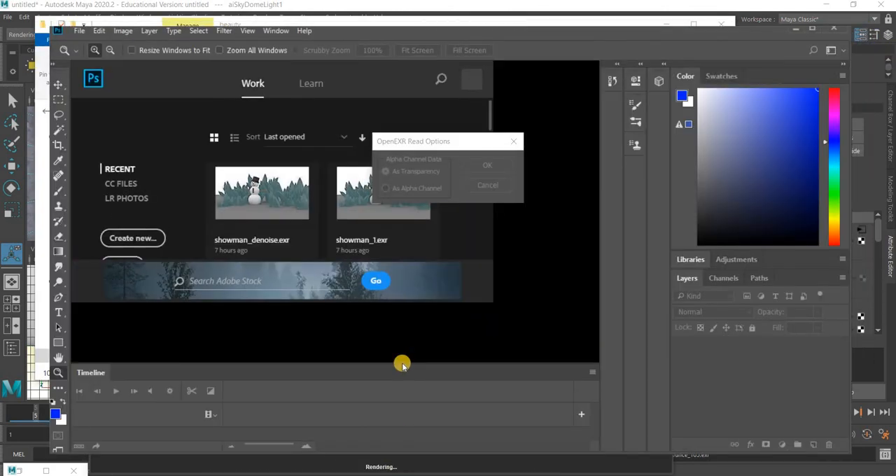
# Load ballbounce_denoise01 and ballbounce_denoise05 from the beauty folder into Photoshop with alpha as transparency, inspect both frames and close them
pyautogui.click(488, 163)
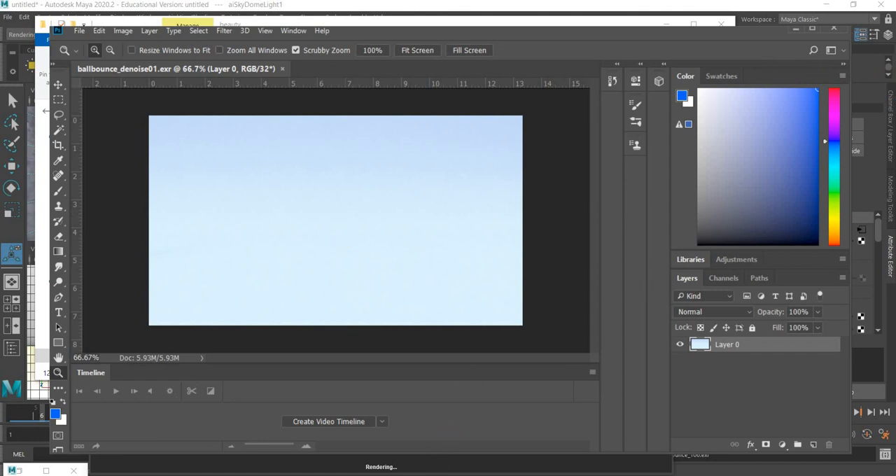
pyautogui.hotkey('alt', 'Tab')
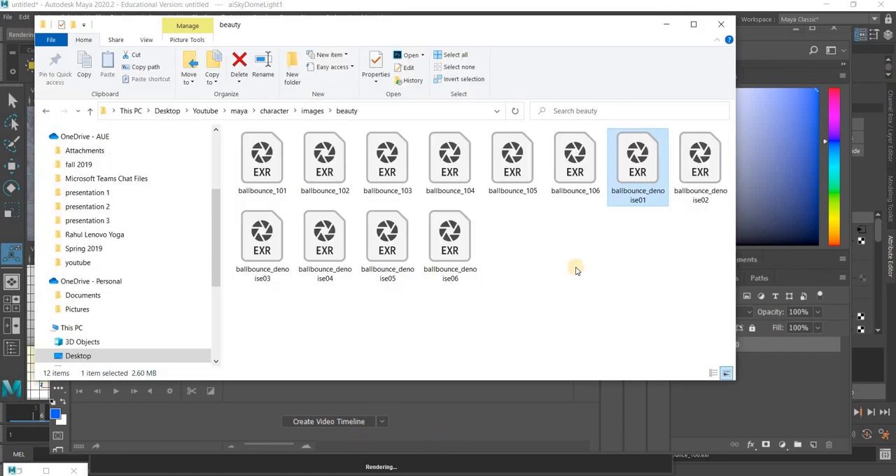
pyautogui.click(582, 210)
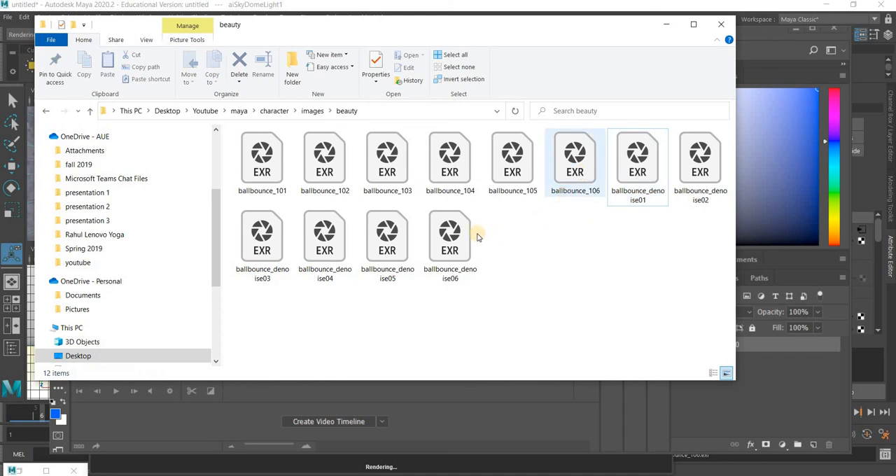
pyautogui.click(382, 242)
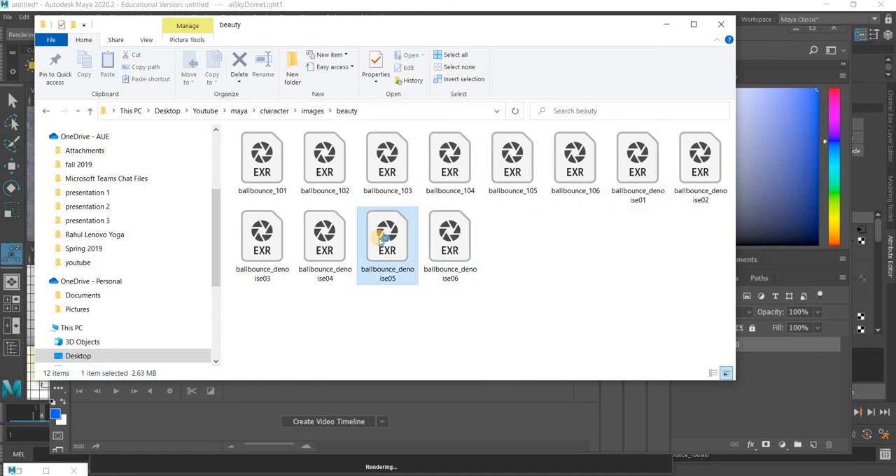
pyautogui.doubleClick(382, 241)
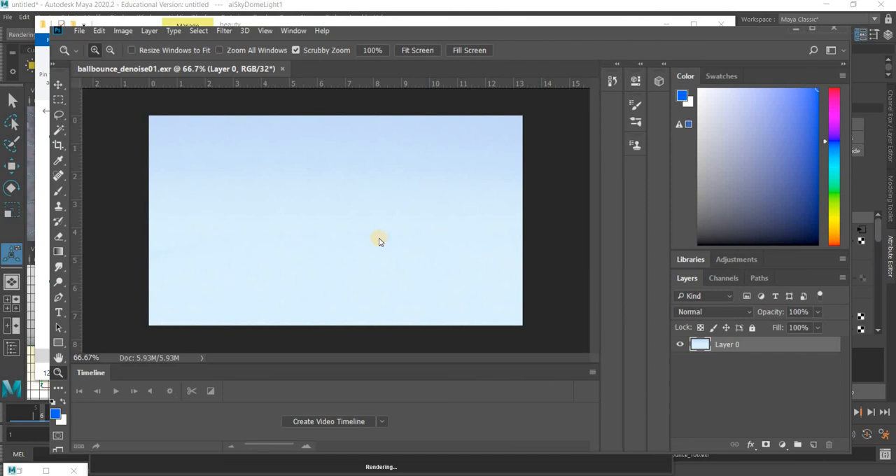
pyautogui.click(492, 168)
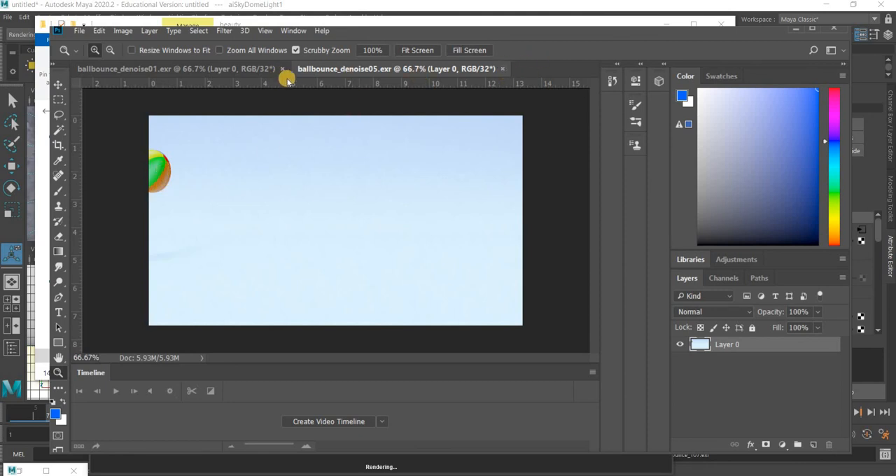
pyautogui.click(502, 69)
pyautogui.click(282, 68)
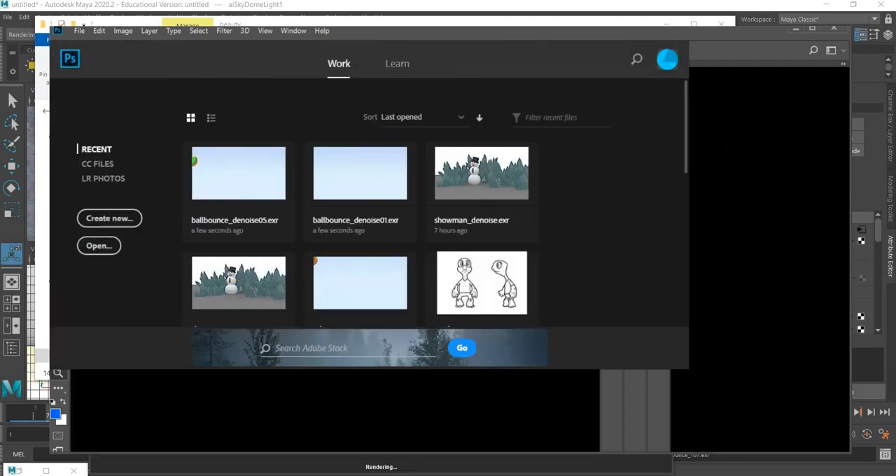
# Return to the beauty folder, open ballbounce_denoise07 in Photoshop with alpha as transparency to inspect the ball, and close the frame
pyautogui.click(344, 475)
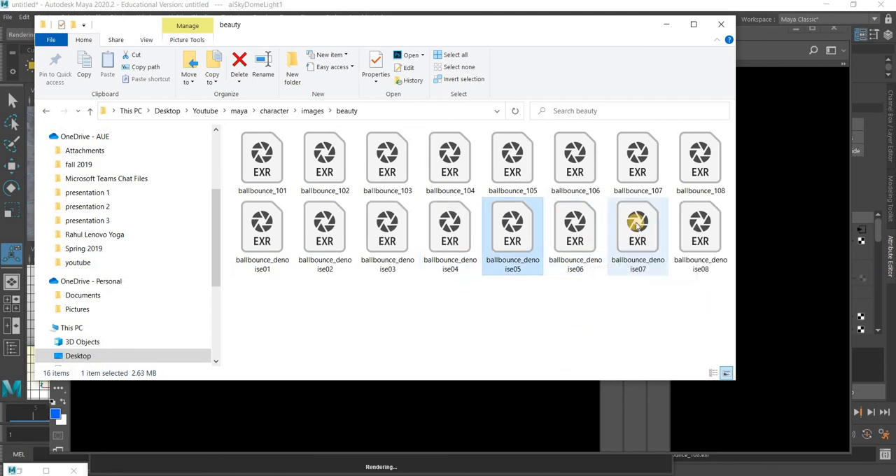
pyautogui.doubleClick(637, 223)
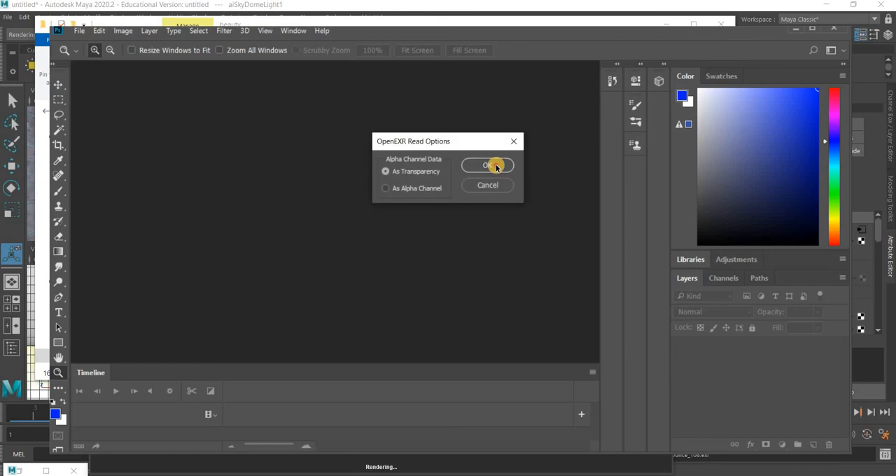
pyautogui.press('Return')
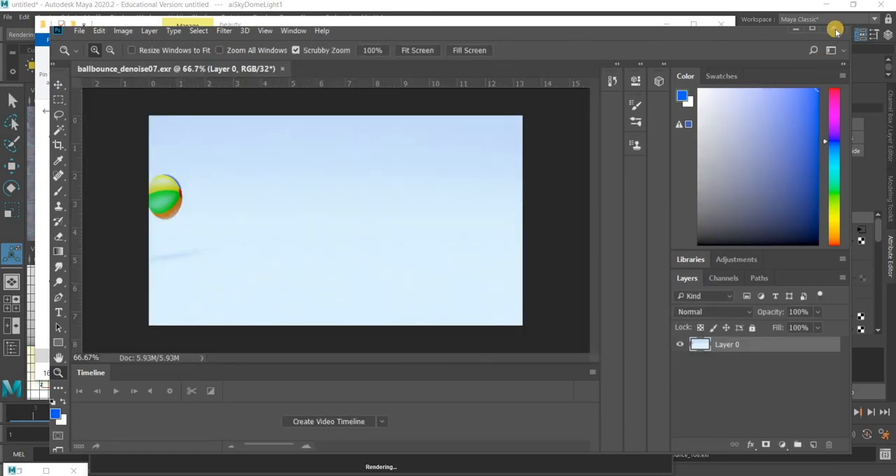
pyautogui.click(284, 68)
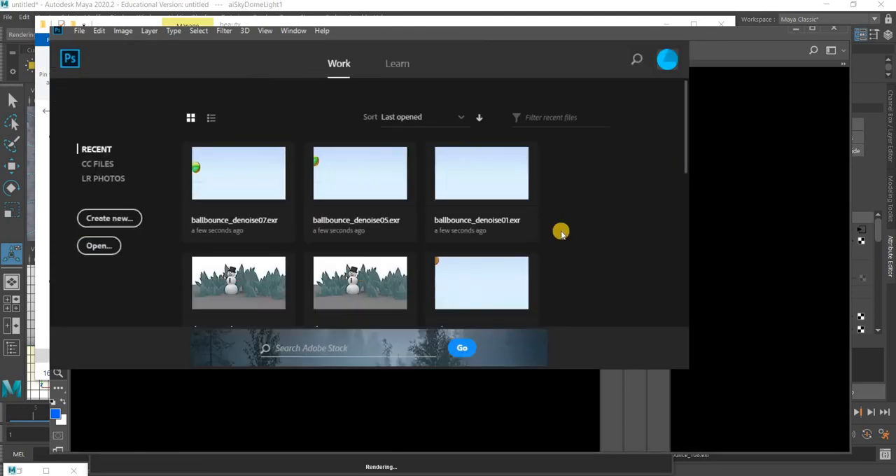